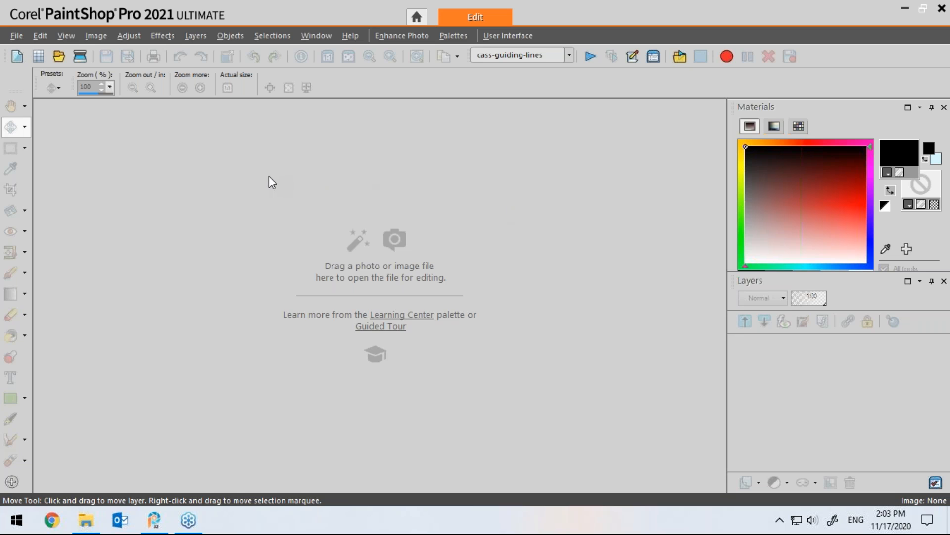
pyautogui.click(38, 56)
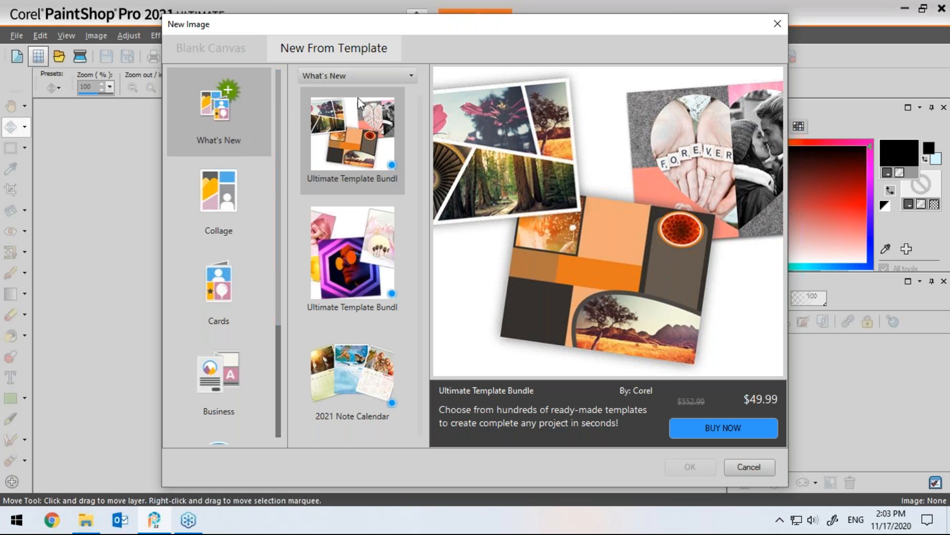
pyautogui.click(347, 377)
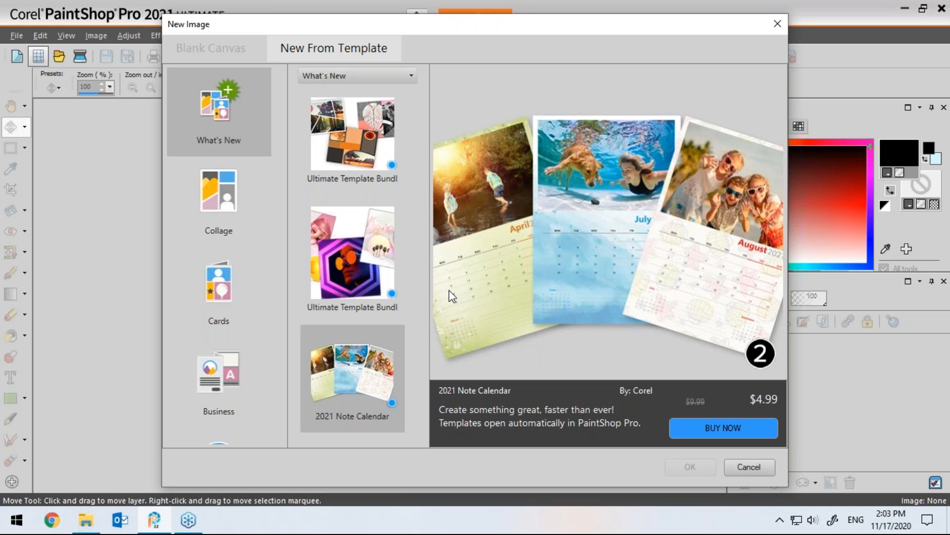
pyautogui.click(749, 467)
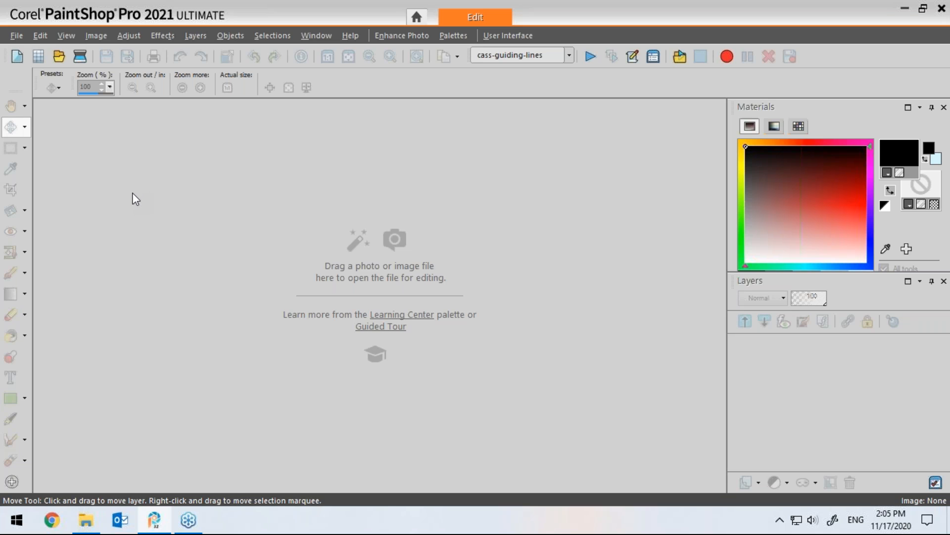
# Step: Create a new transparent image 300 by 200 pixels
pyautogui.click(16, 59)
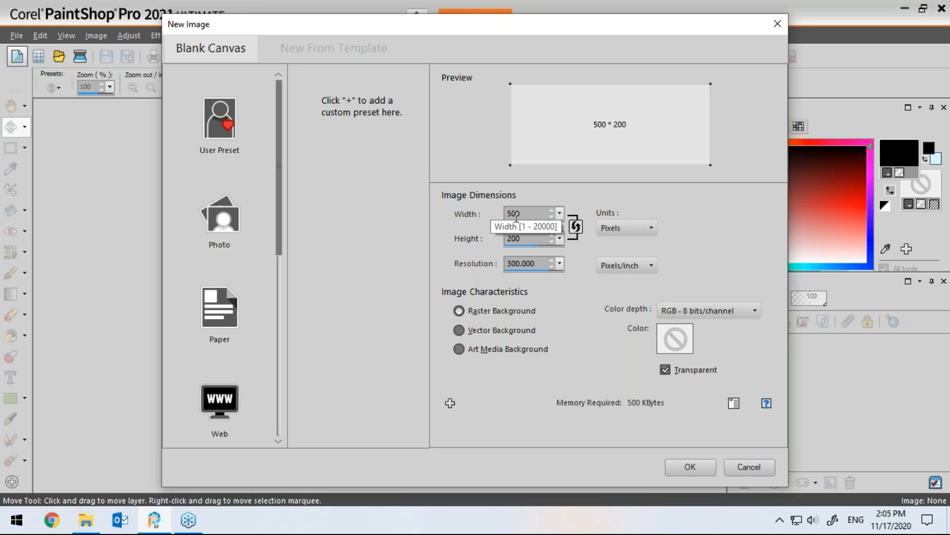
pyautogui.click(510, 215)
pyautogui.press('BackSpace')
pyautogui.write('3')
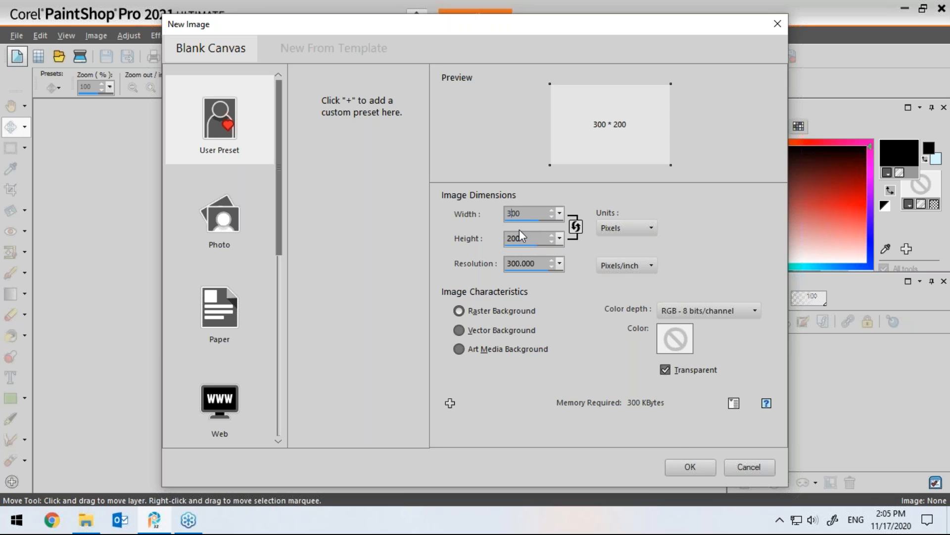
pyautogui.click(685, 465)
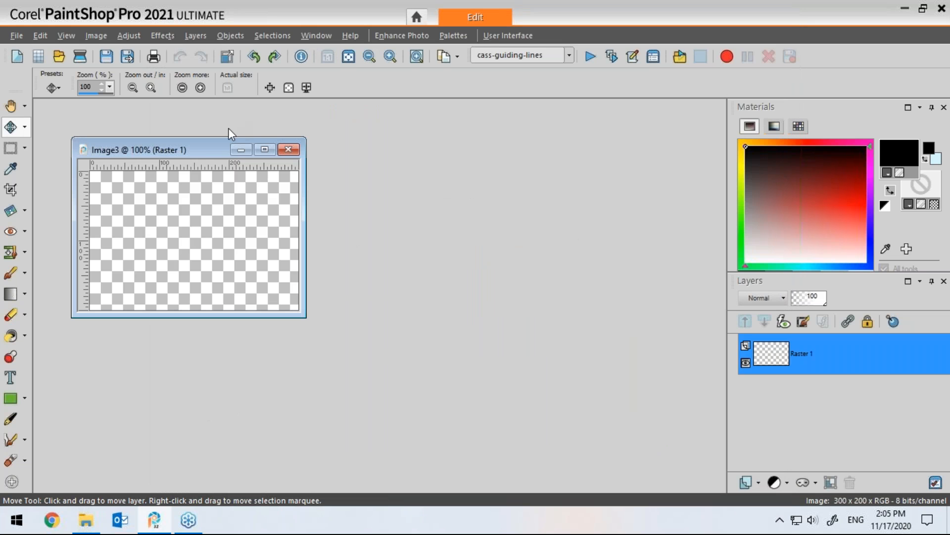
# Step: Select the whole canvas and contract the selection by 4 pixels
pyautogui.moveTo(209, 150)
pyautogui.mouseDown()
pyautogui.moveTo(242, 127)
pyautogui.moveTo(209, 134)
pyautogui.mouseUp()
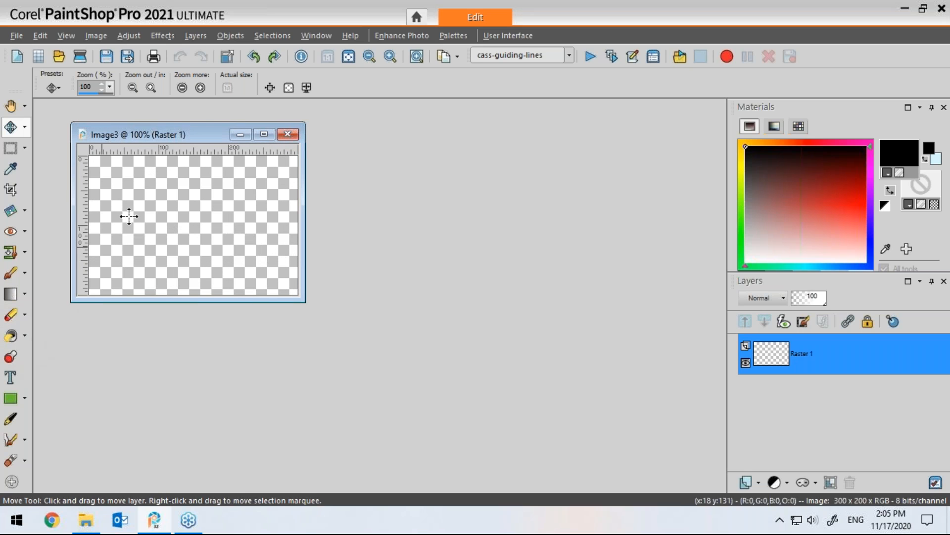
pyautogui.click(277, 35)
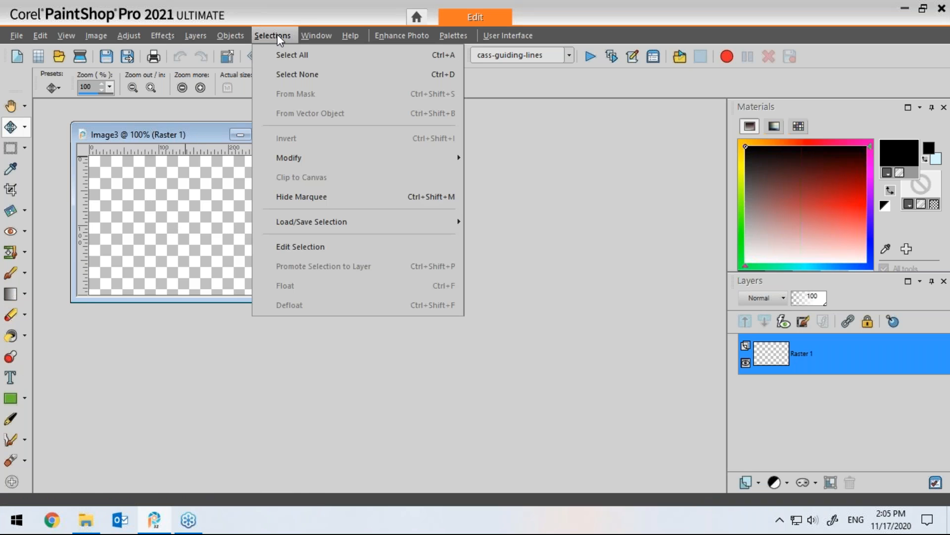
pyautogui.click(289, 55)
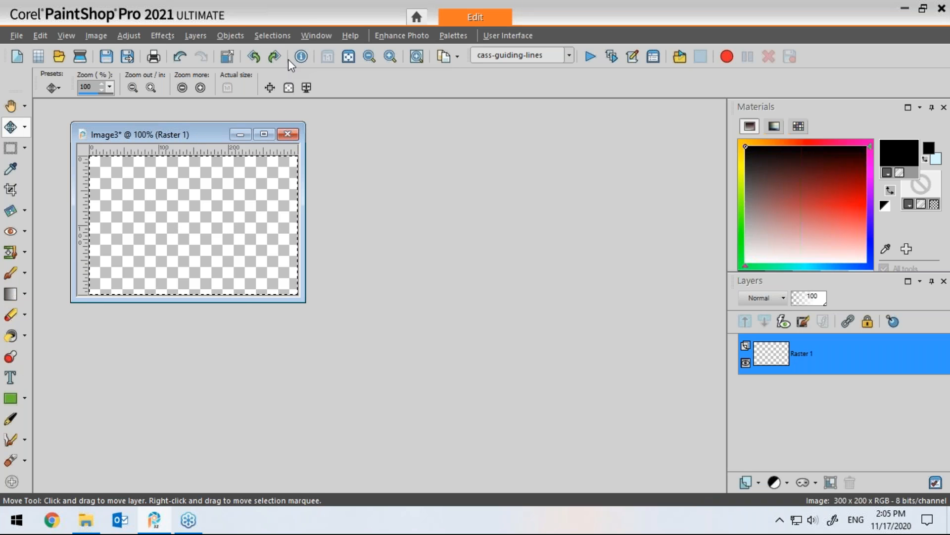
pyautogui.click(277, 36)
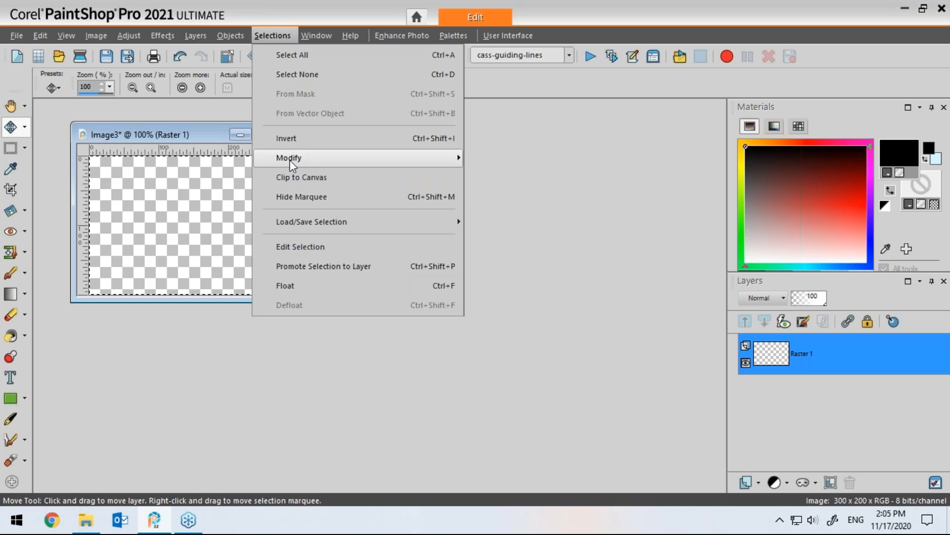
pyautogui.moveTo(305, 159)
pyautogui.click(507, 179)
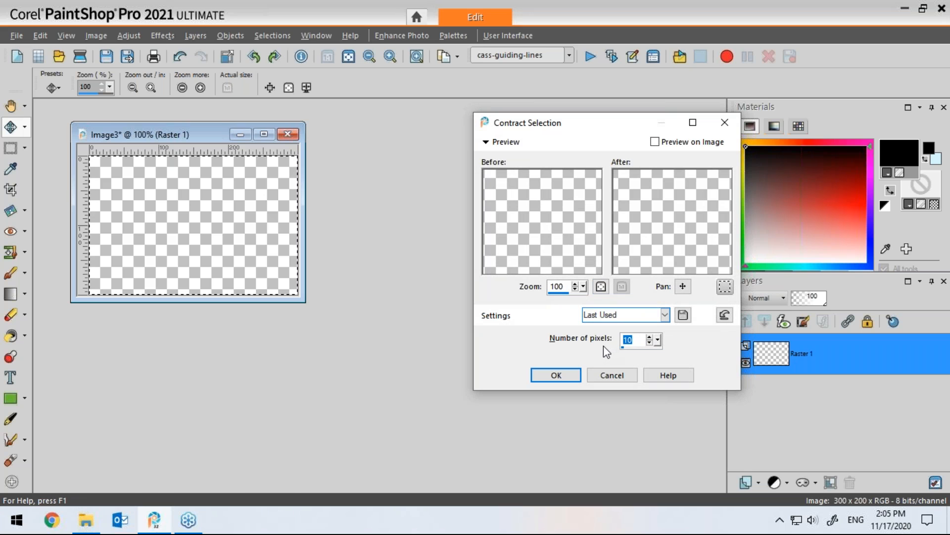
pyautogui.write('4')
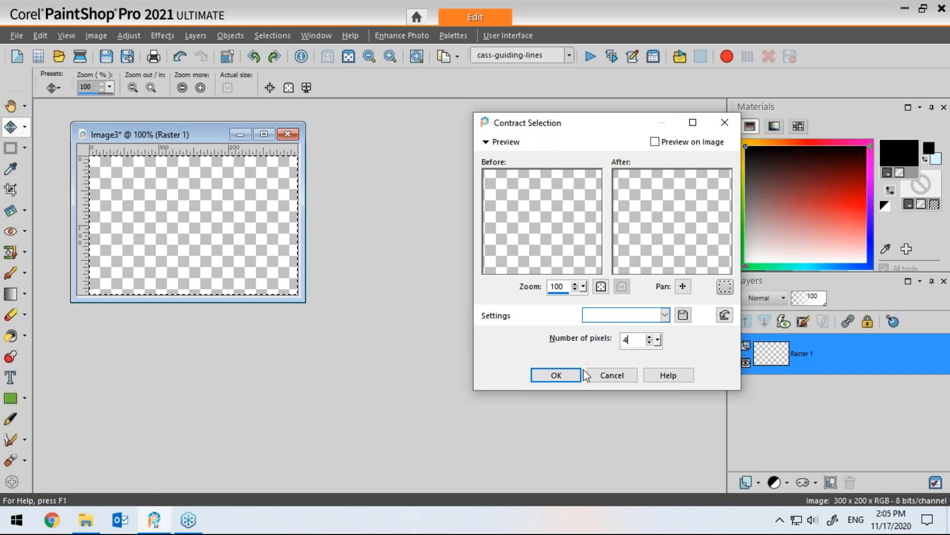
pyautogui.click(564, 374)
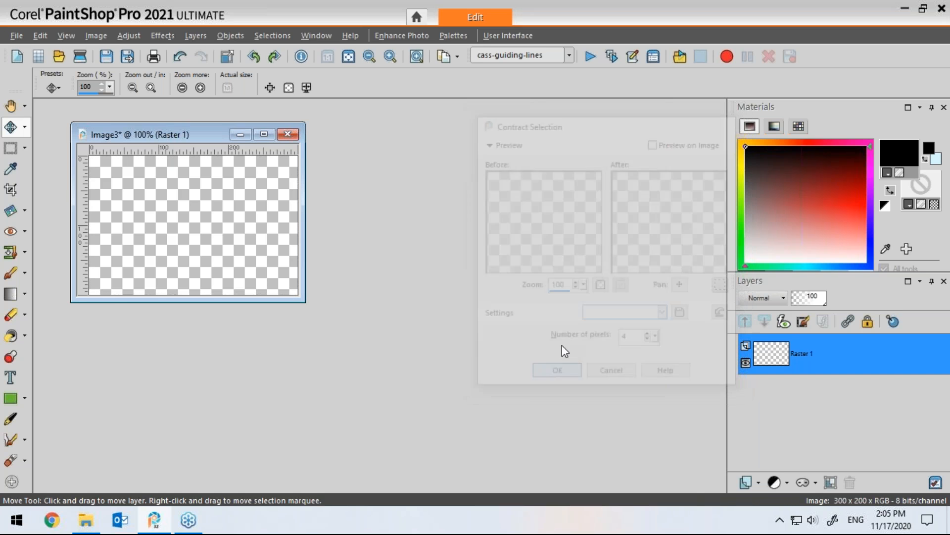
# Step: Flood fill the selection with black
pyautogui.click(10, 335)
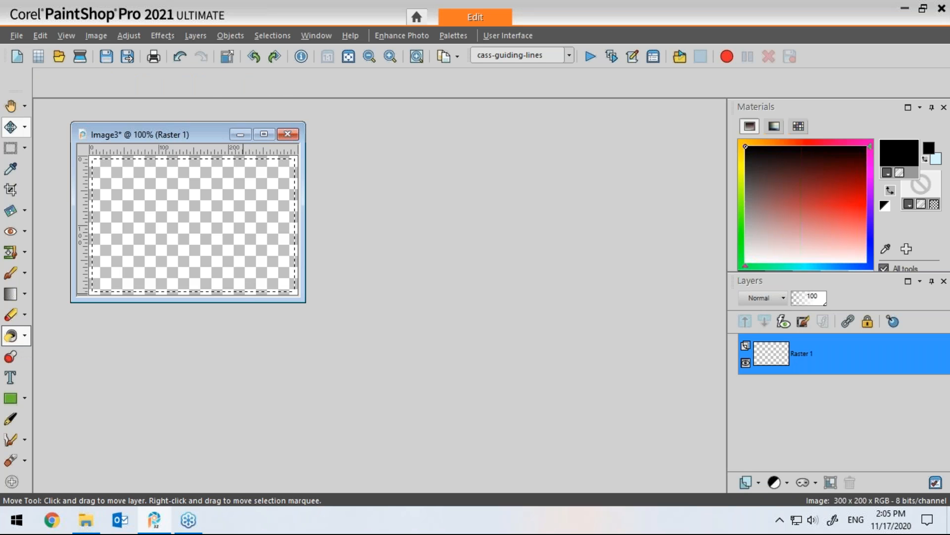
pyautogui.click(179, 210)
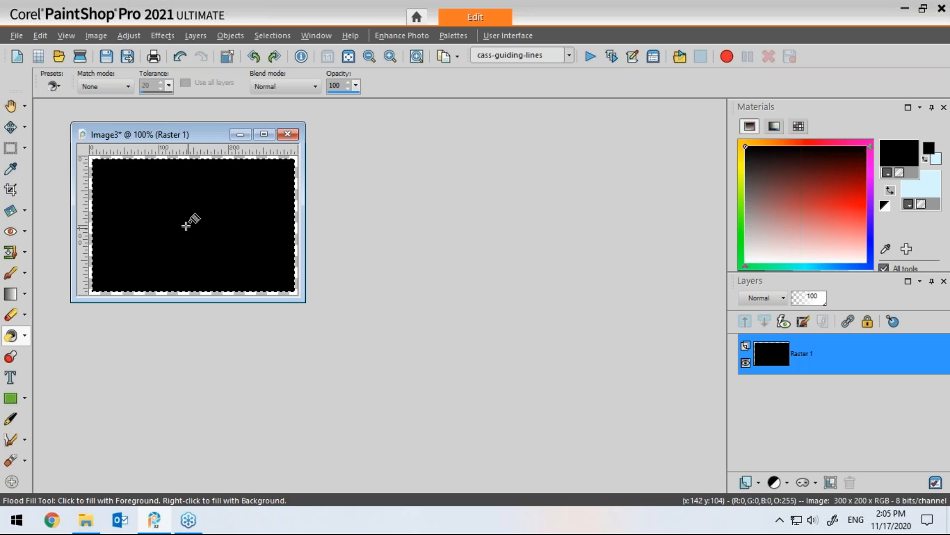
# Step: Contract the selection again and delete its contents to leave a thin black frame
pyautogui.click(271, 37)
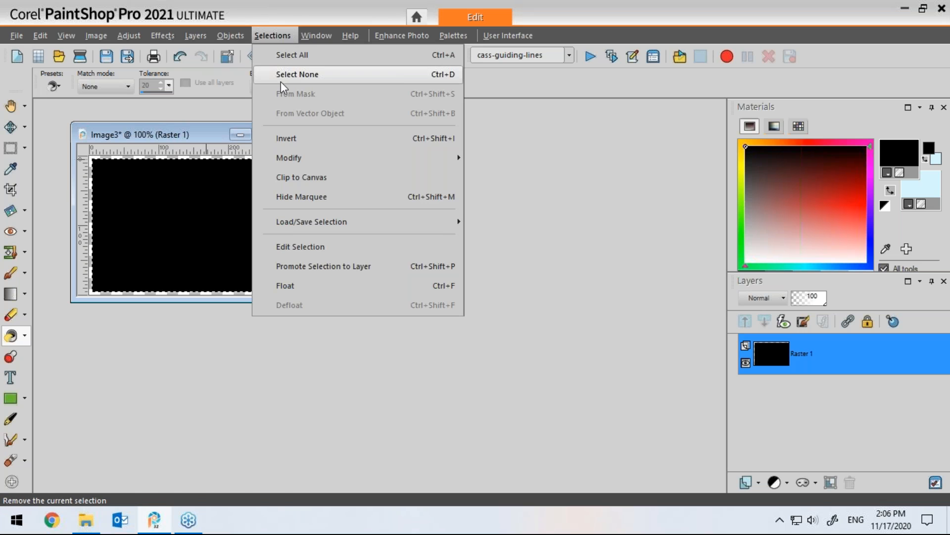
pyautogui.moveTo(396, 160)
pyautogui.click(505, 177)
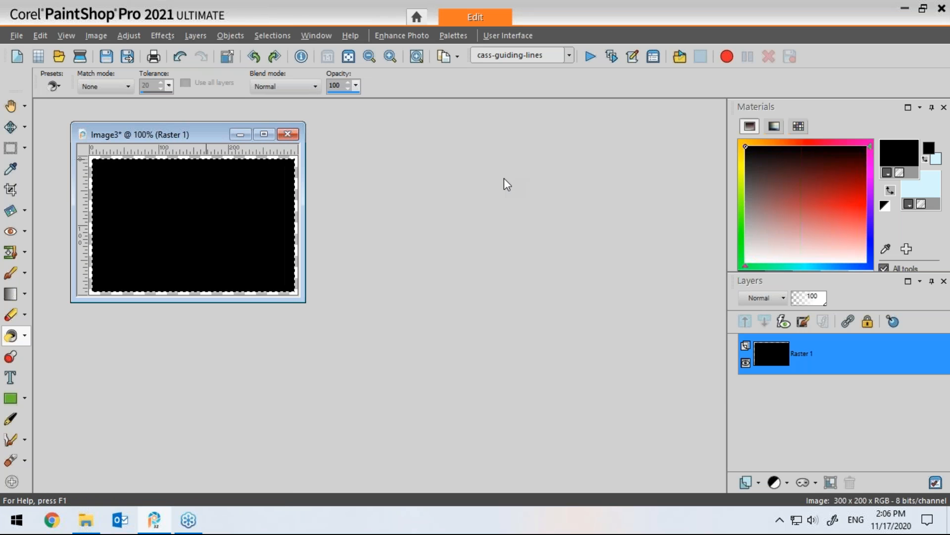
pyautogui.click(556, 375)
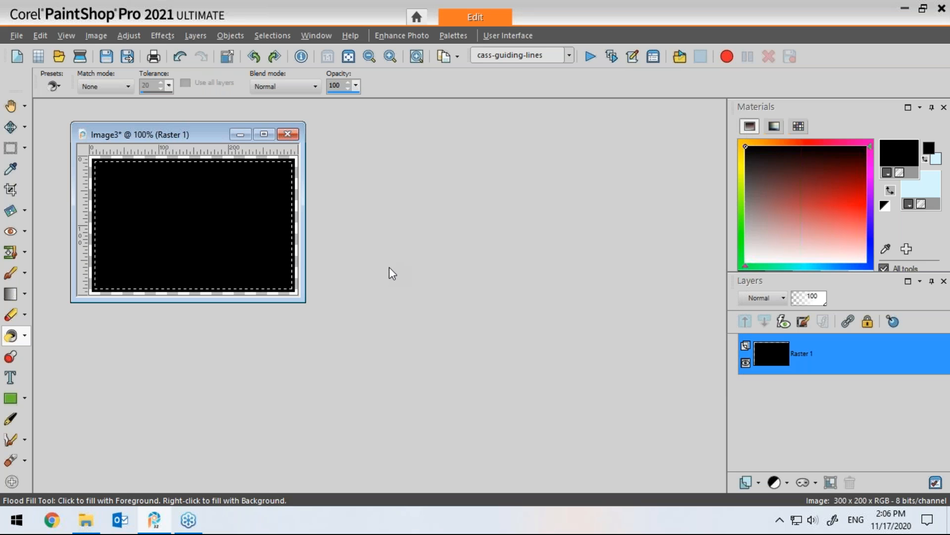
pyautogui.press('Delete')
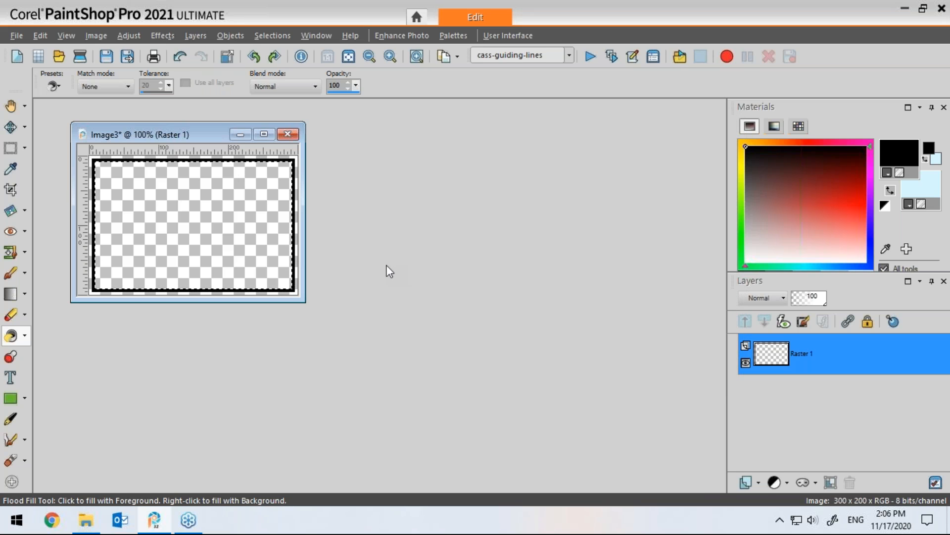
# Step: Deselect everything in the frame image
pyautogui.hotkey('ctrl', 'd')
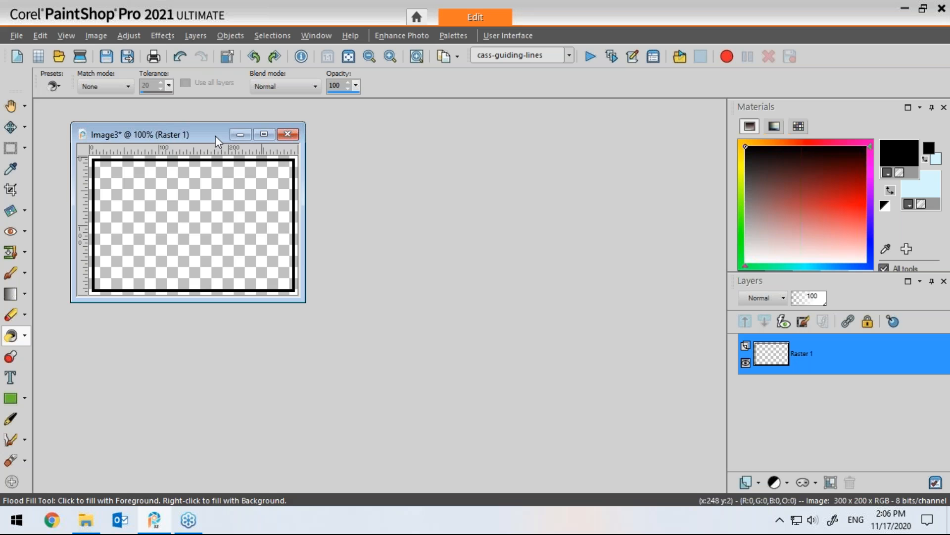
pyautogui.moveTo(216, 136); pyautogui.dragTo(213, 133)
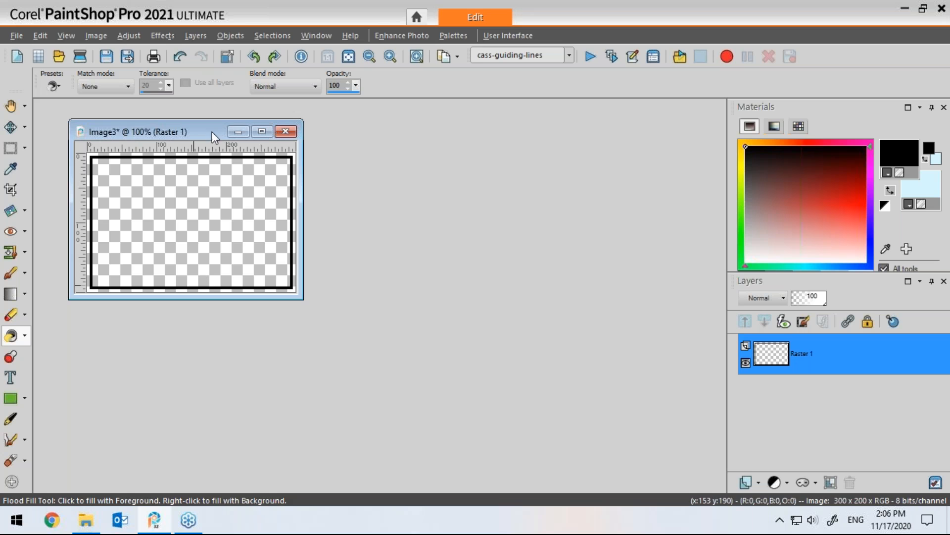
pyautogui.moveTo(208, 129); pyautogui.dragTo(189, 123)
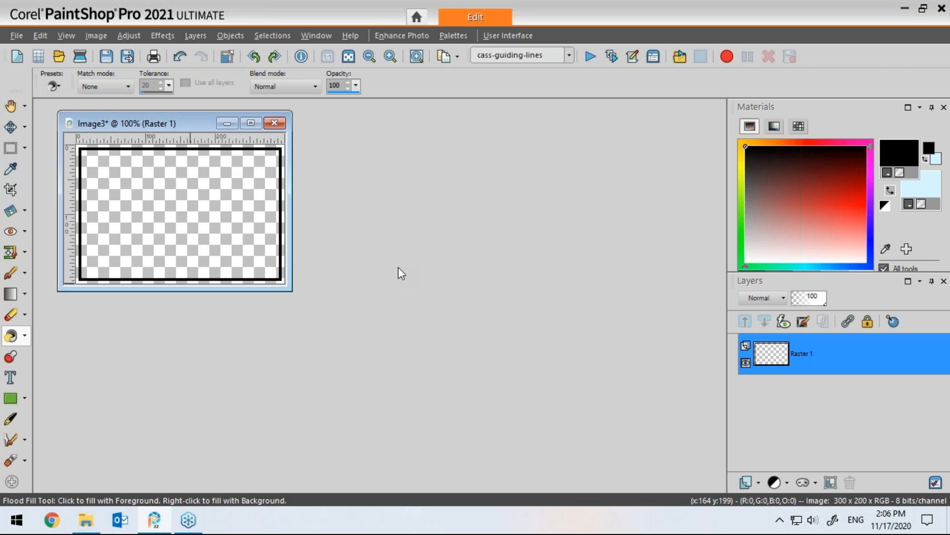
# Step: Create a new transparent image 2100 by 1200 pixels
pyautogui.click(19, 58)
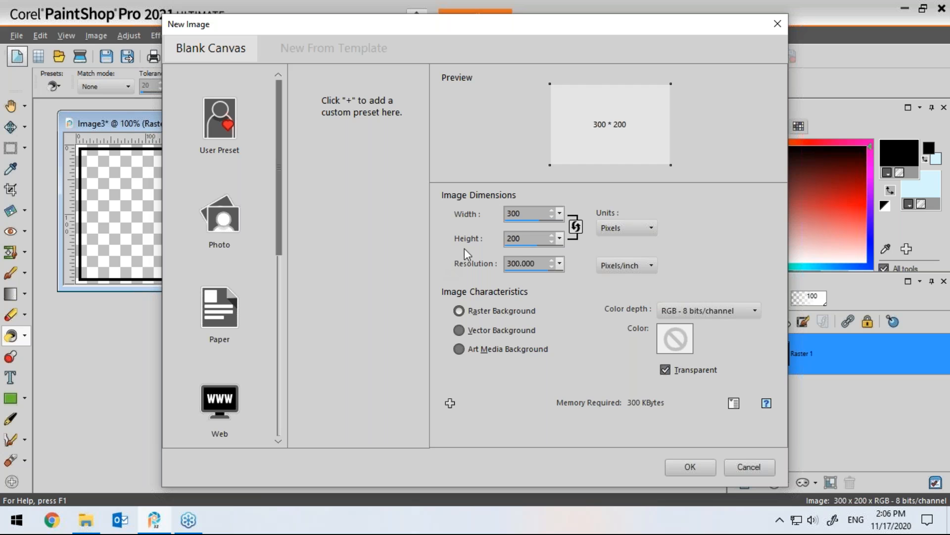
pyautogui.moveTo(514, 214); pyautogui.dragTo(508, 214)
pyautogui.write('21')
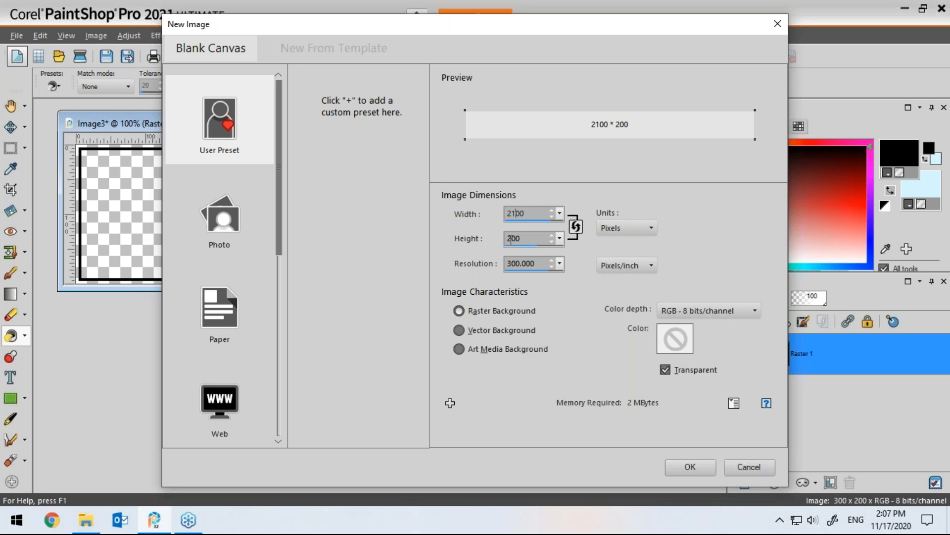
pyautogui.moveTo(512, 239); pyautogui.dragTo(508, 239)
pyautogui.write('12')
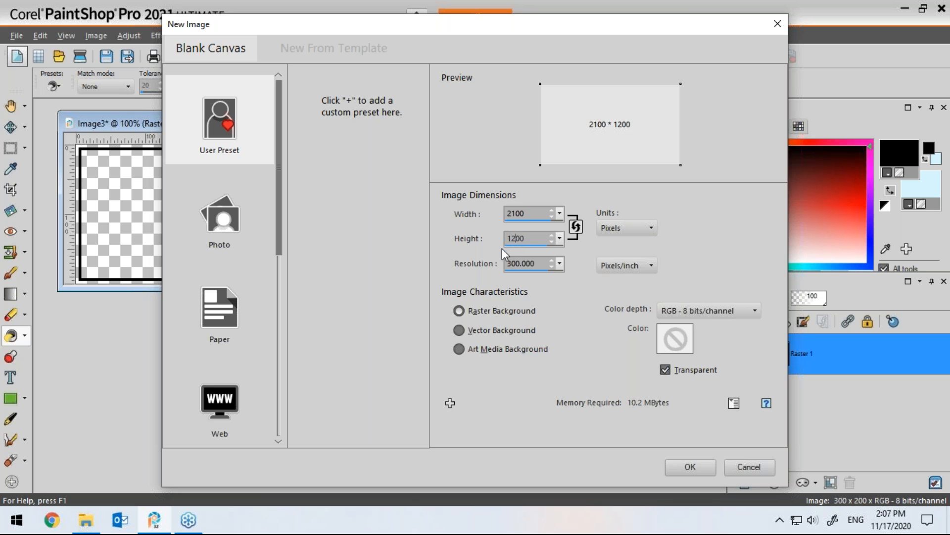
pyautogui.click(689, 467)
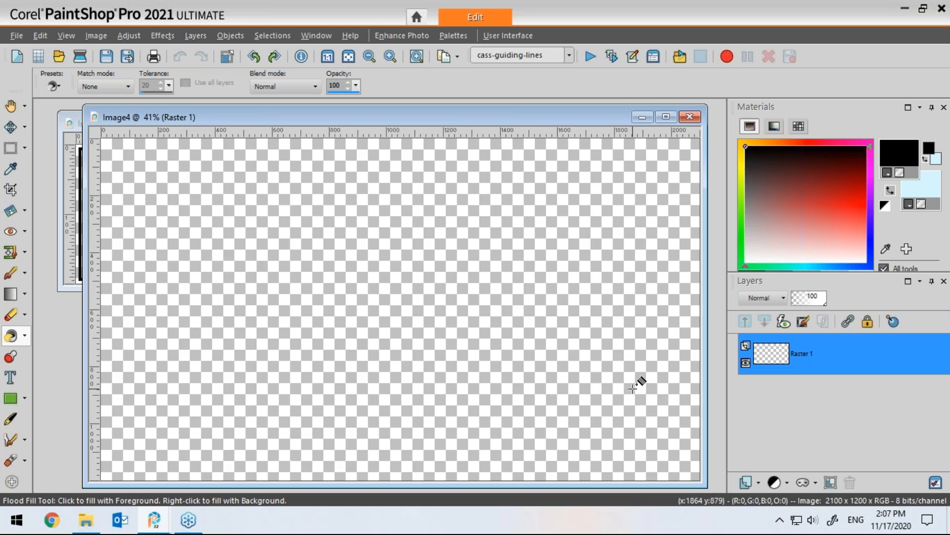
# Step: Set the foreground material to the Image3 pattern and flood fill the new canvas with it
pyautogui.moveTo(502, 117); pyautogui.dragTo(516, 112)
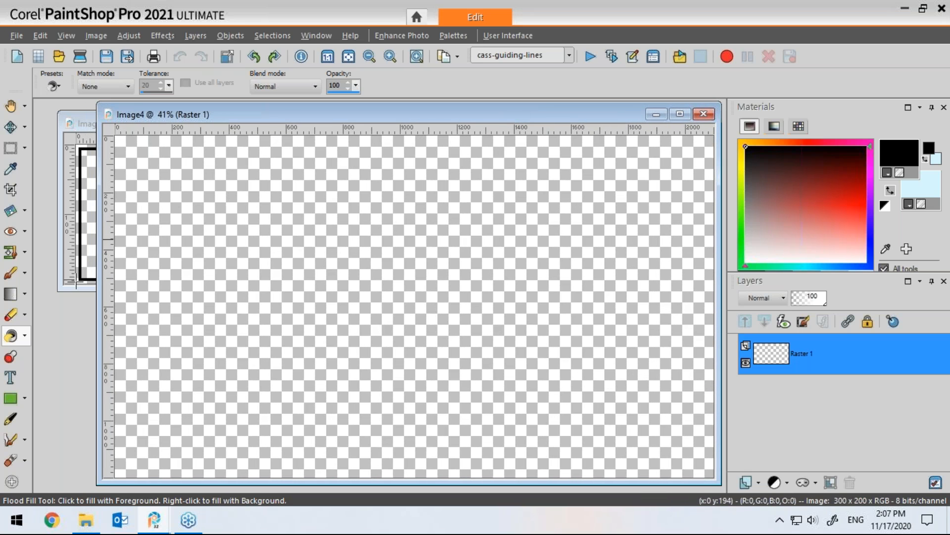
pyautogui.click(90, 123)
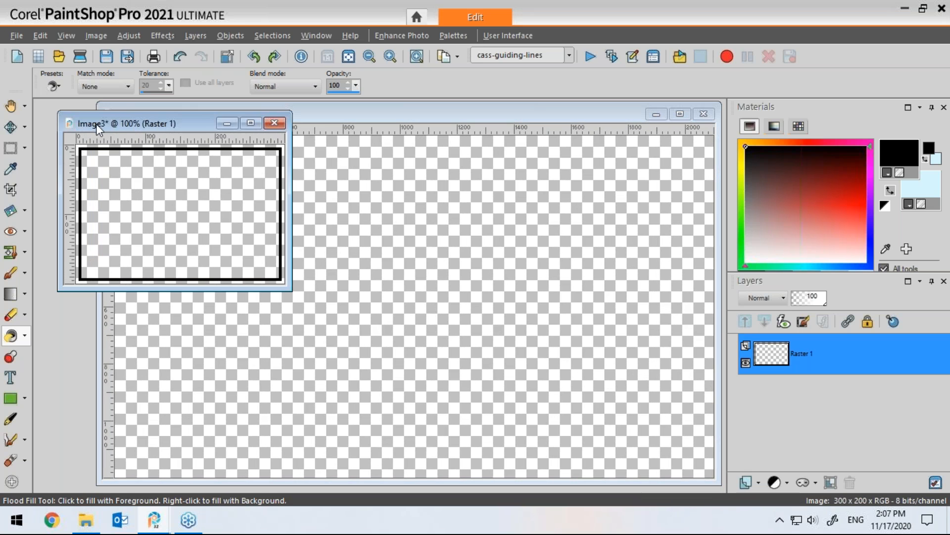
pyautogui.moveTo(120, 127); pyautogui.dragTo(107, 130)
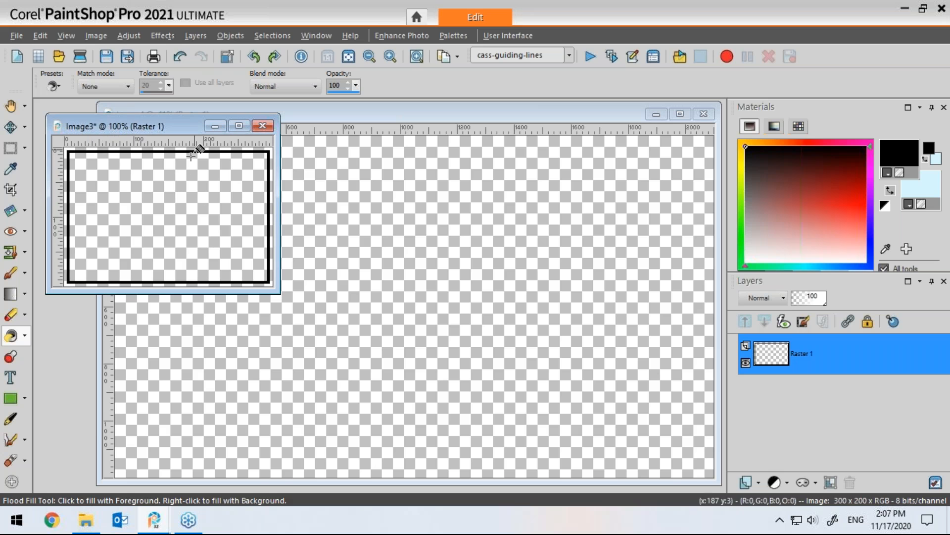
pyautogui.click(452, 116)
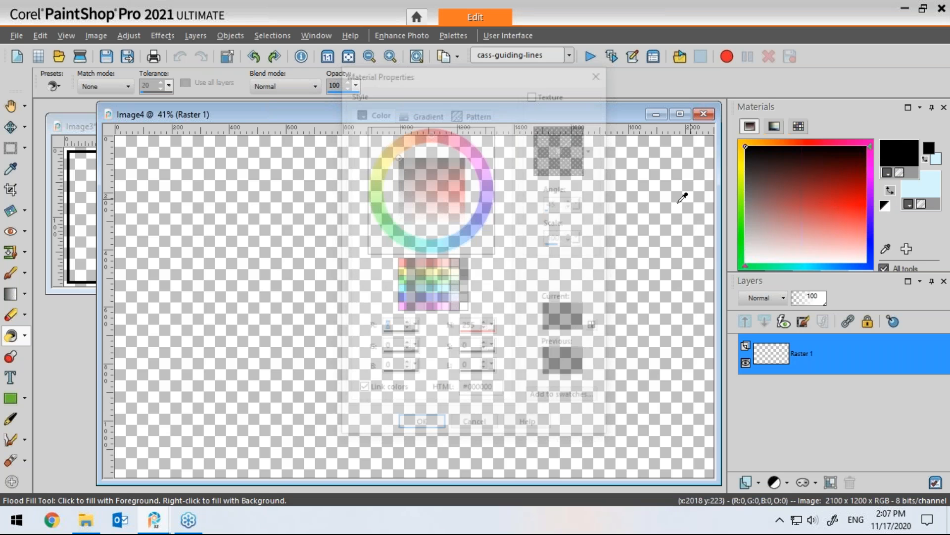
pyautogui.click(423, 113)
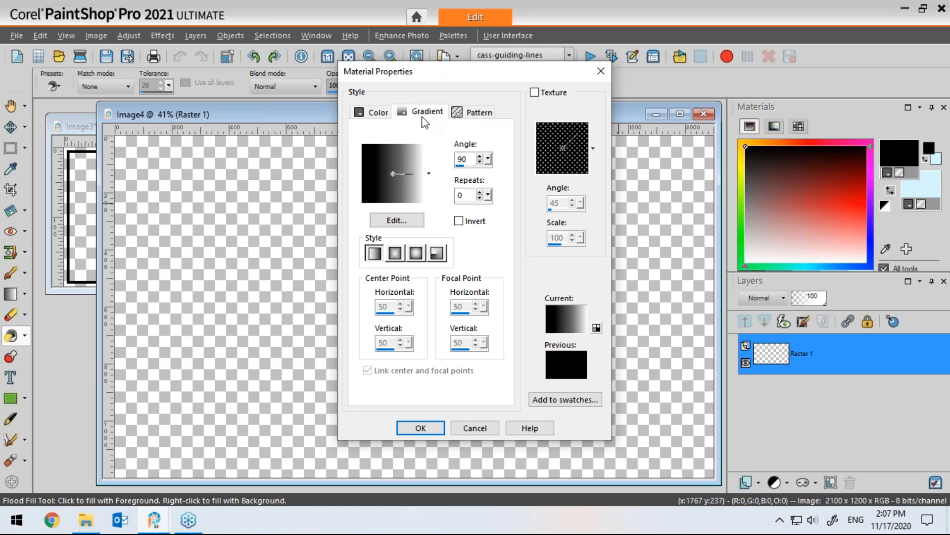
pyautogui.click(474, 112)
pyautogui.click(429, 174)
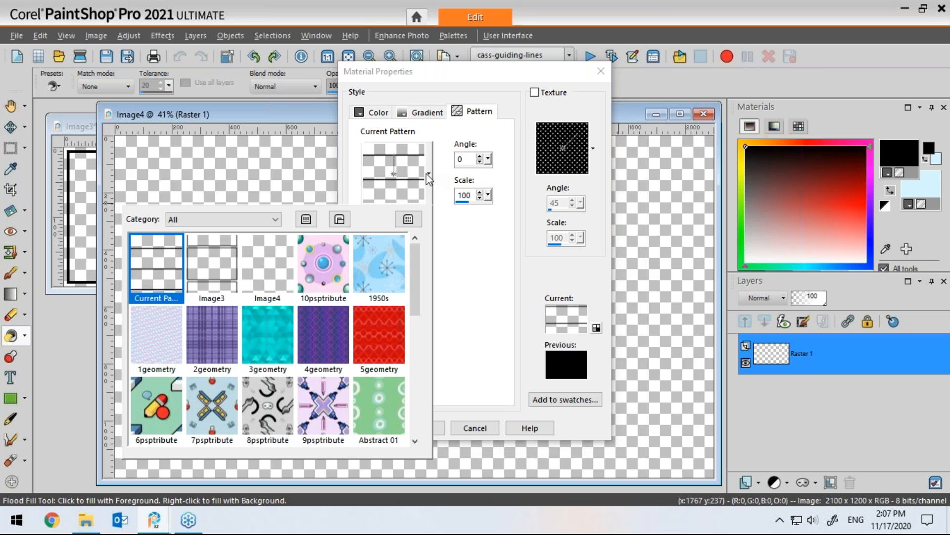
pyautogui.click(217, 271)
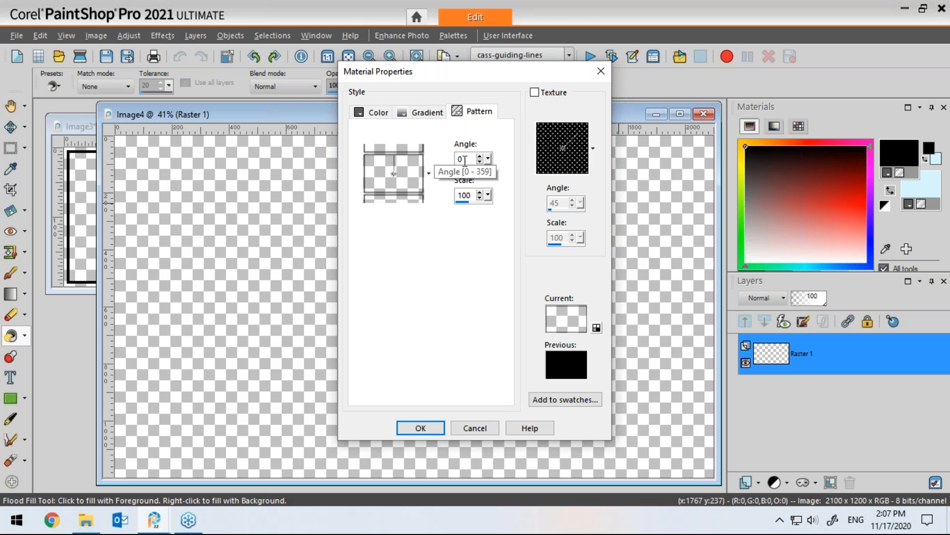
pyautogui.click(420, 427)
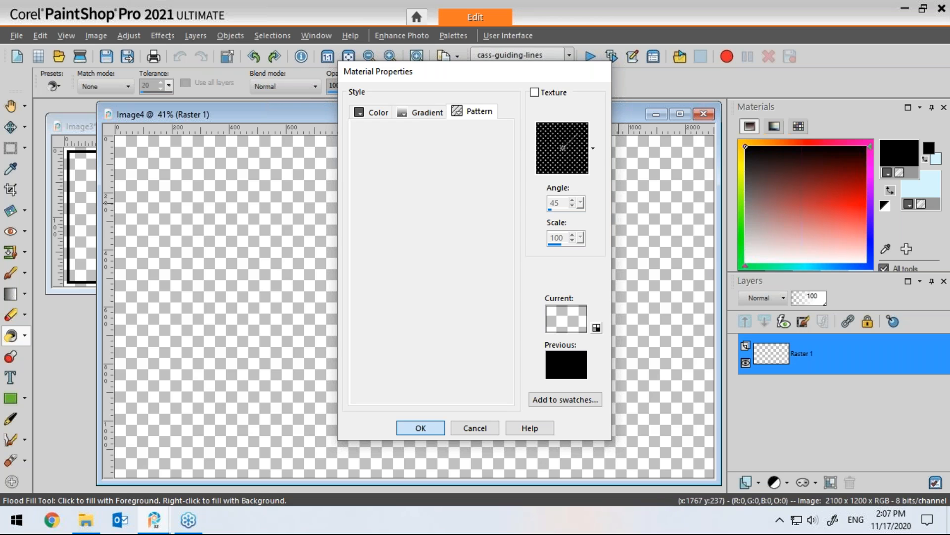
pyautogui.click(415, 310)
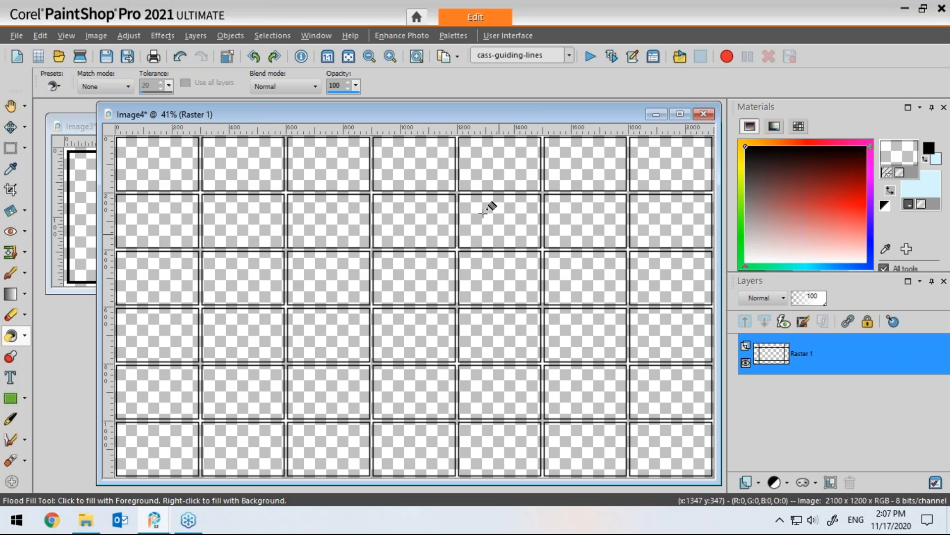
# Step: Switch to the Text tool and set the text fill to black with a transparent stroke
pyautogui.moveTo(528, 115); pyautogui.dragTo(518, 116)
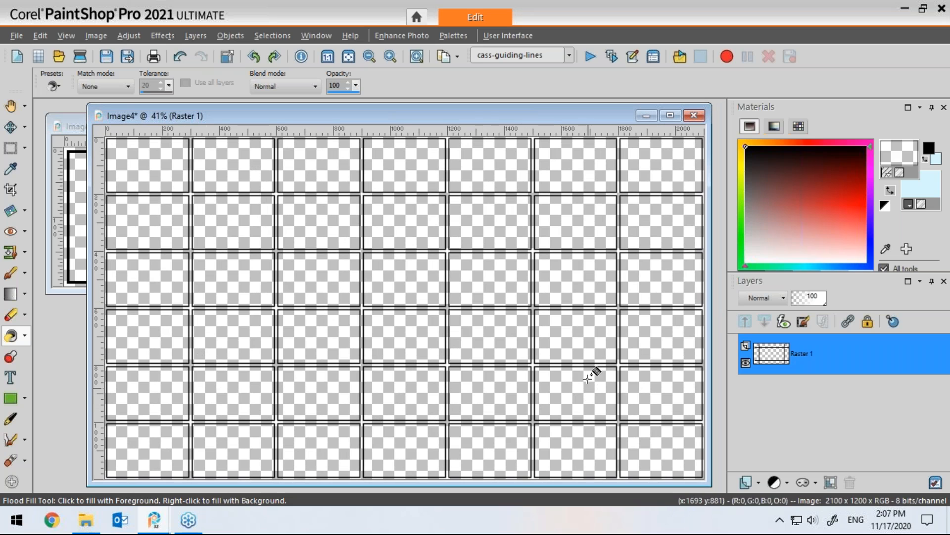
pyautogui.moveTo(562, 113); pyautogui.dragTo(557, 114)
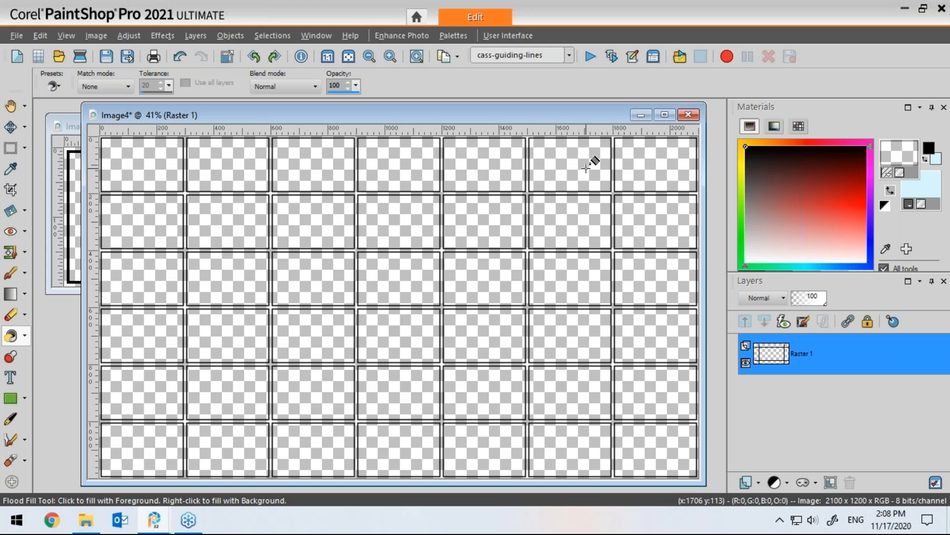
pyautogui.click(10, 378)
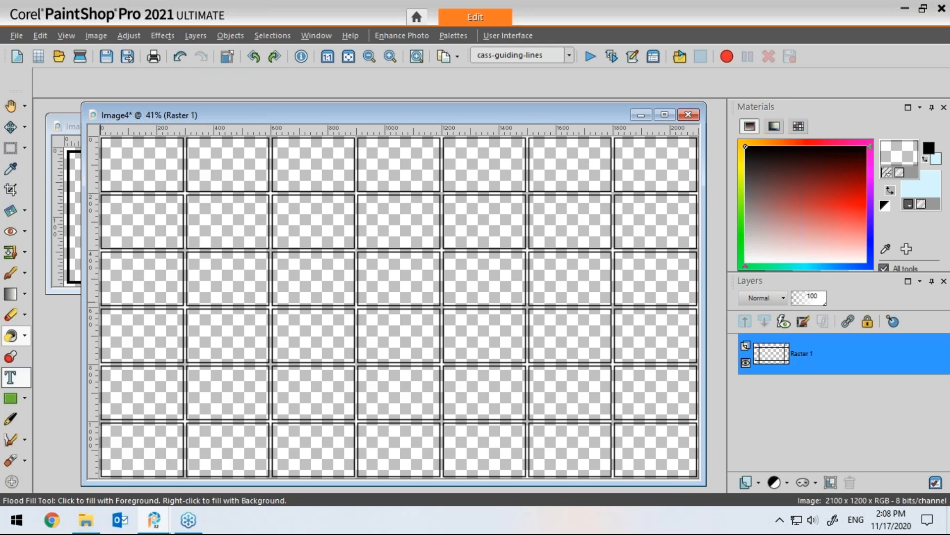
pyautogui.click(908, 203)
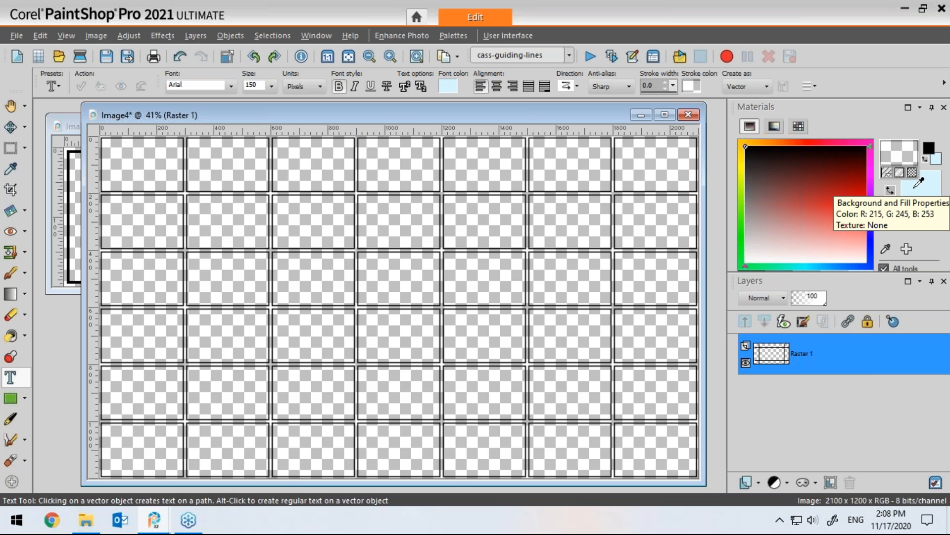
pyautogui.rightClick(911, 189)
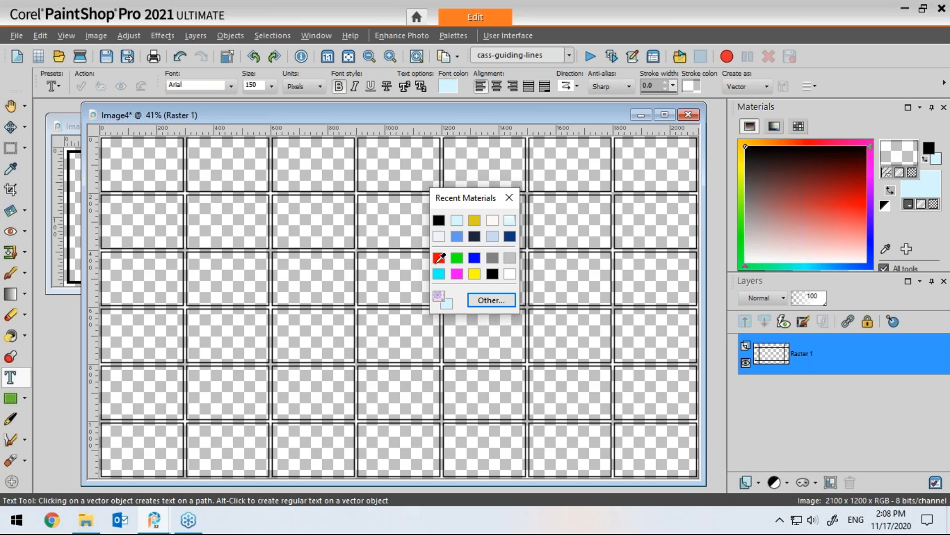
pyautogui.click(493, 272)
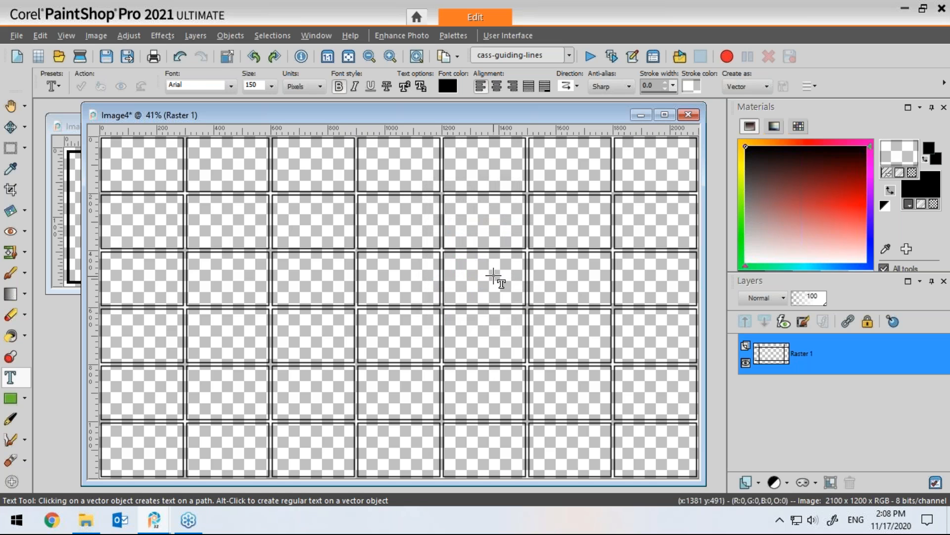
pyautogui.click(912, 172)
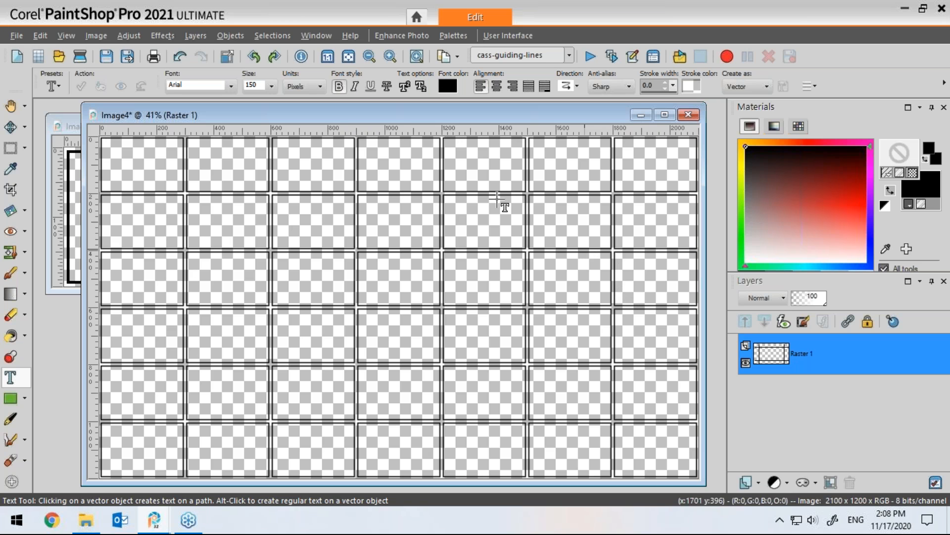
# Step: Set the text font to Fatty at size 72
pyautogui.moveTo(426, 115); pyautogui.dragTo(401, 118)
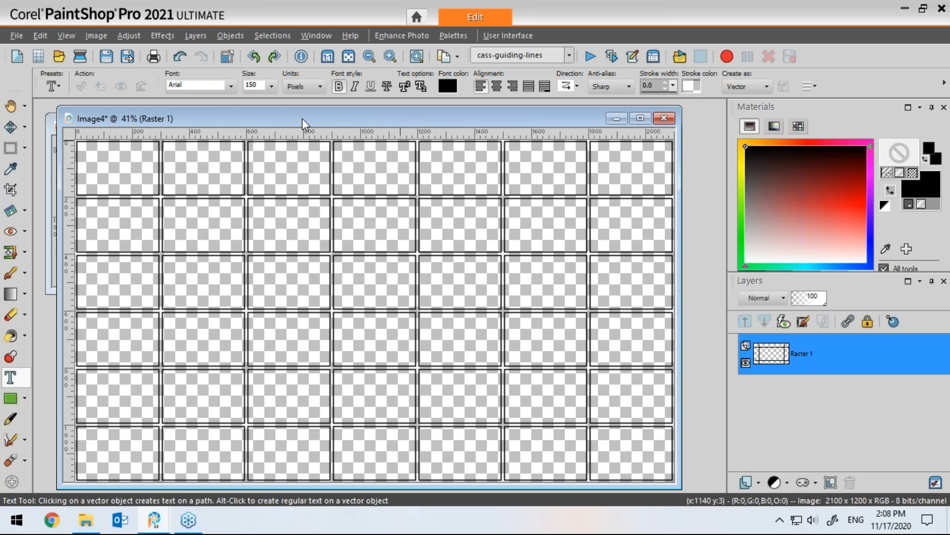
pyautogui.click(231, 85)
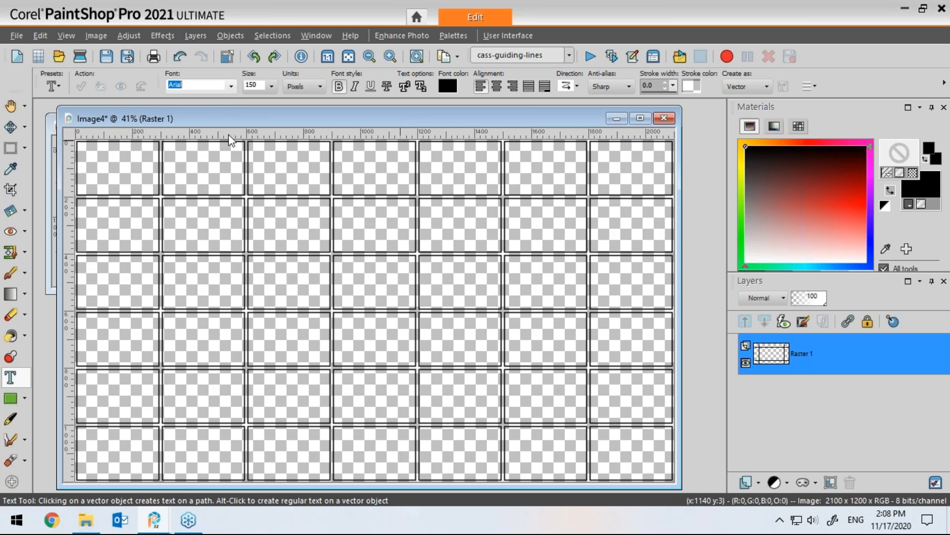
pyautogui.moveTo(408, 157); pyautogui.dragTo(403, 229)
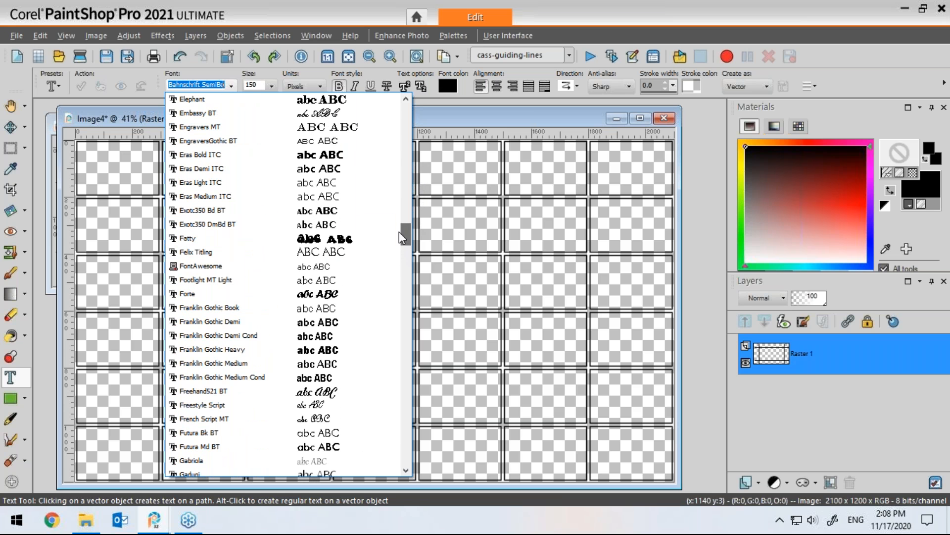
pyautogui.click(309, 243)
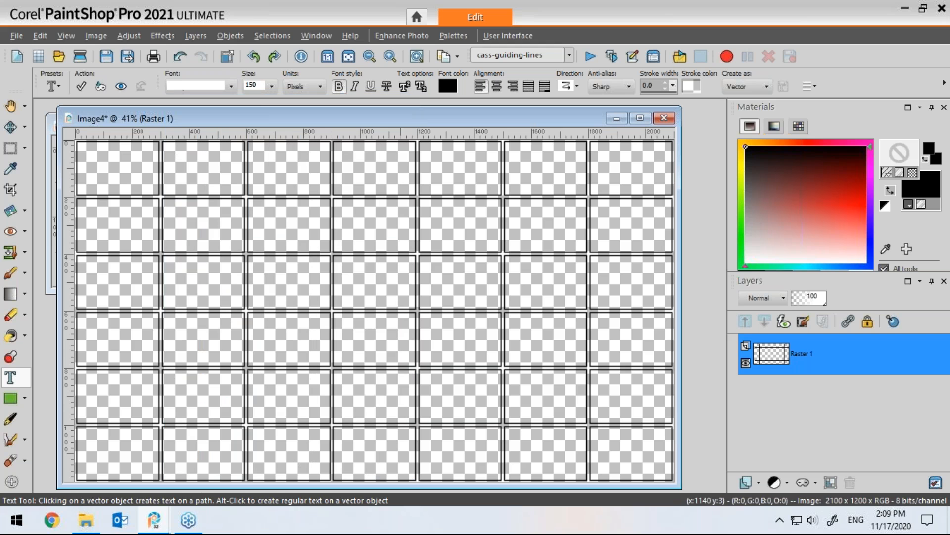
pyautogui.click(272, 86)
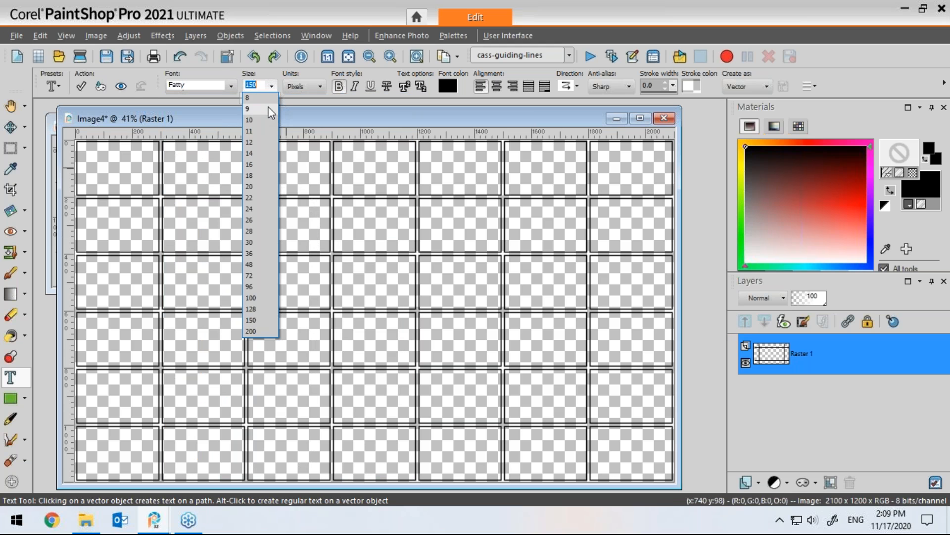
pyautogui.click(251, 276)
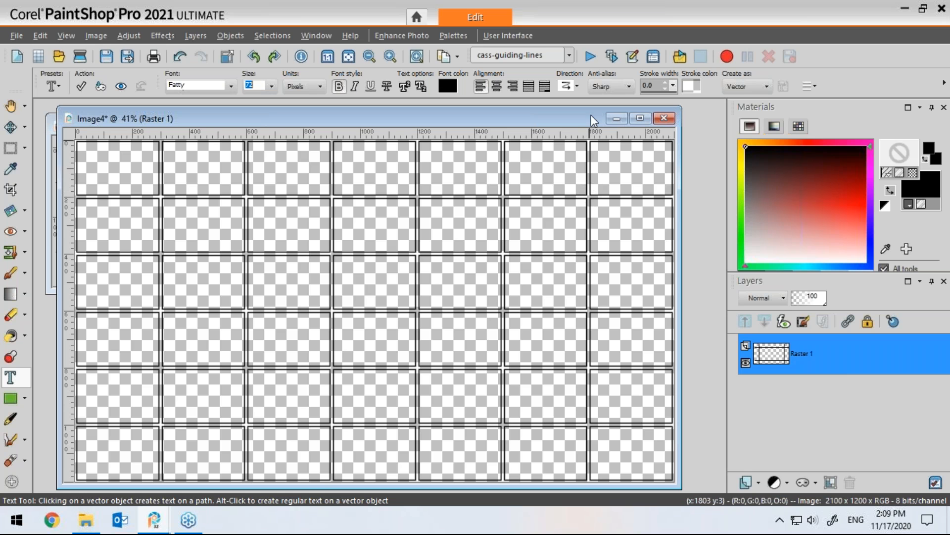
# Step: Right-align the text and place the number 1 at the bottom-right corner of the sixth frame in the top row
pyautogui.moveTo(588, 118); pyautogui.dragTo(570, 119)
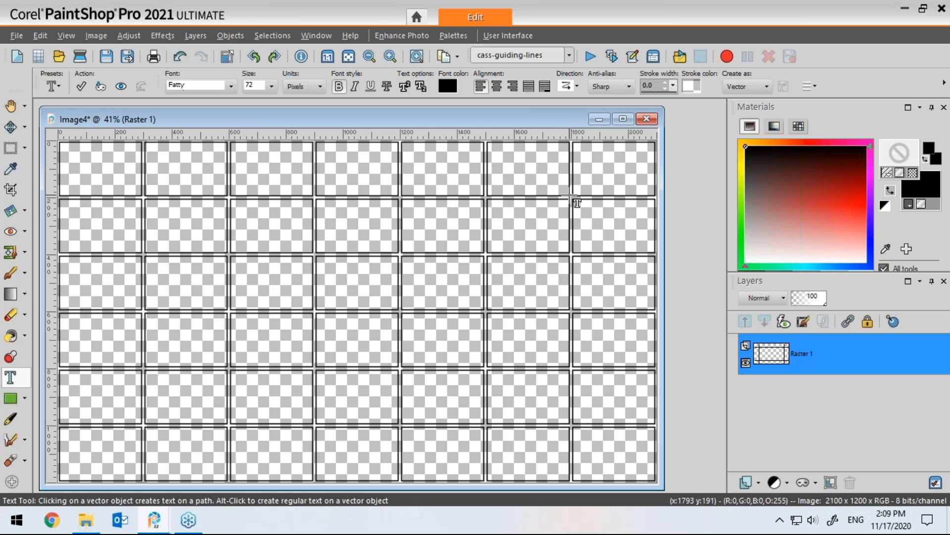
pyautogui.click(513, 86)
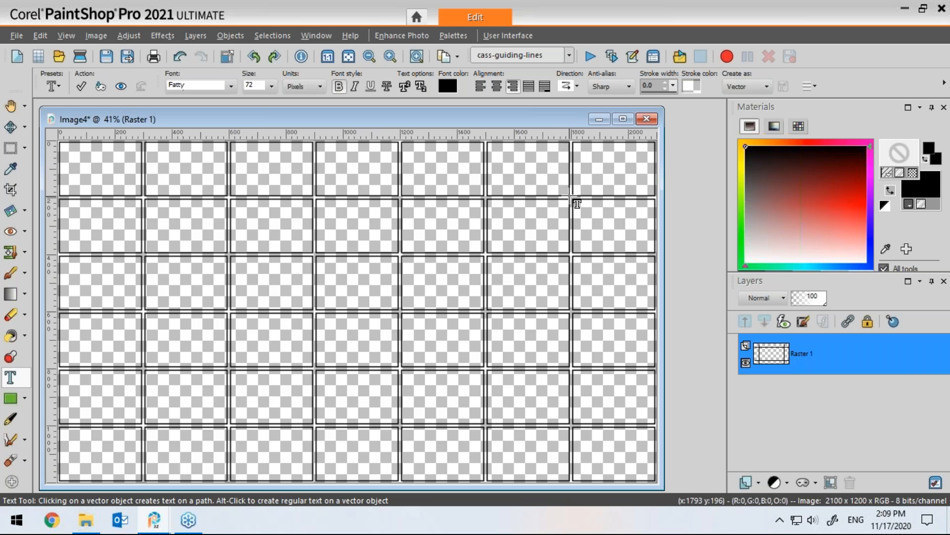
pyautogui.click(570, 197)
pyautogui.write('1')
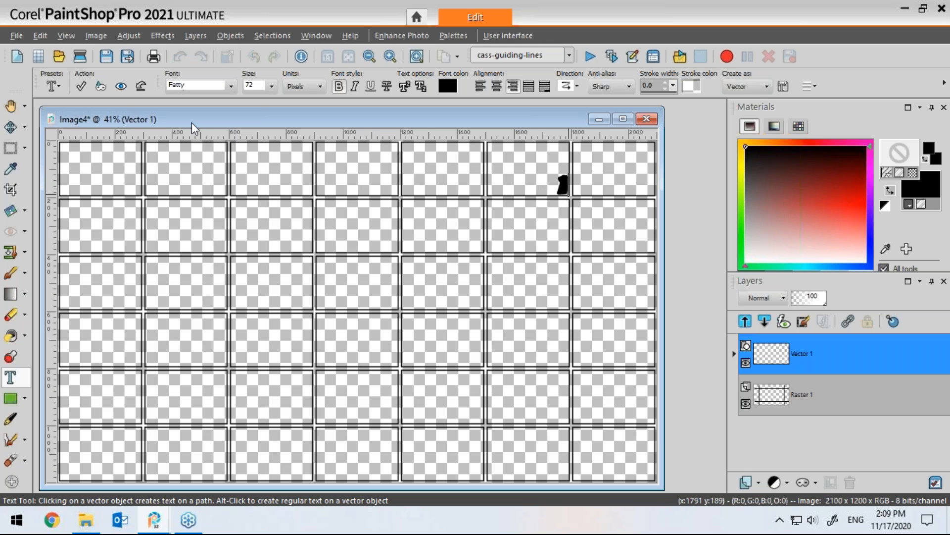
pyautogui.click(82, 88)
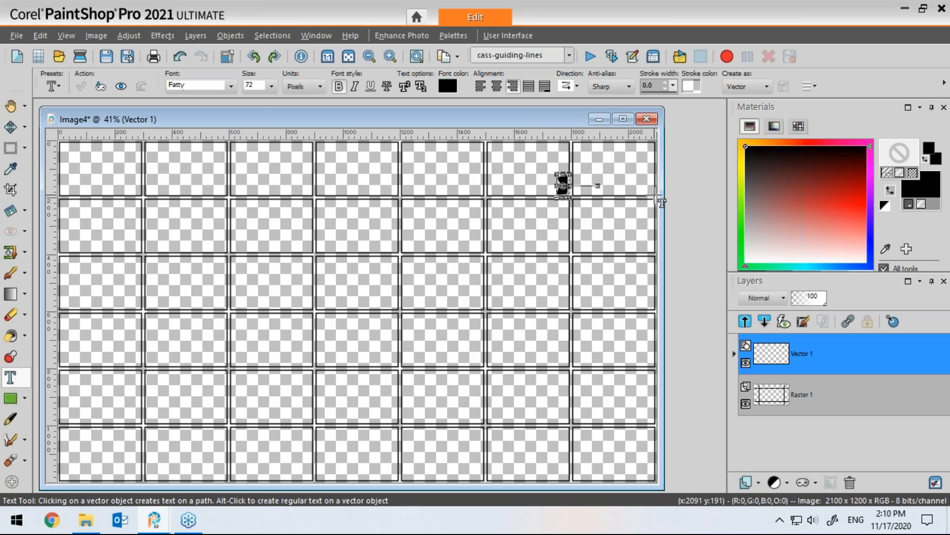
# Step: Place the numbers 2 and 3 at the bottom-right corners of the last top-row frame and the first second-row frame
pyautogui.click(649, 199)
pyautogui.write('2')
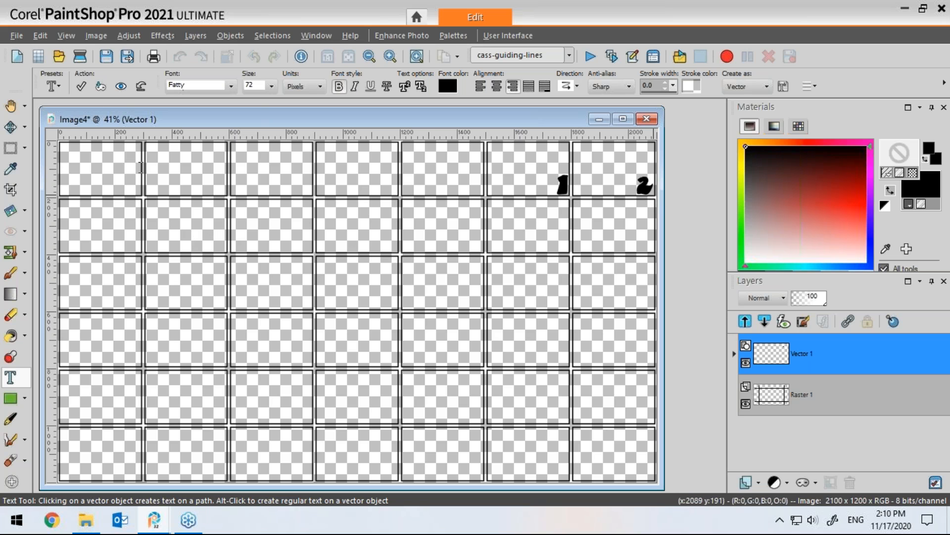
pyautogui.click(81, 87)
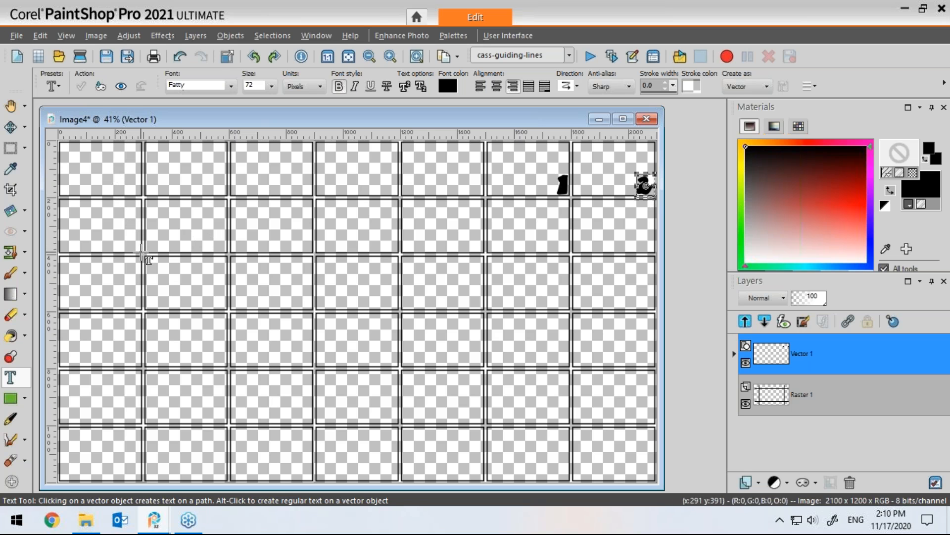
pyautogui.click(143, 255)
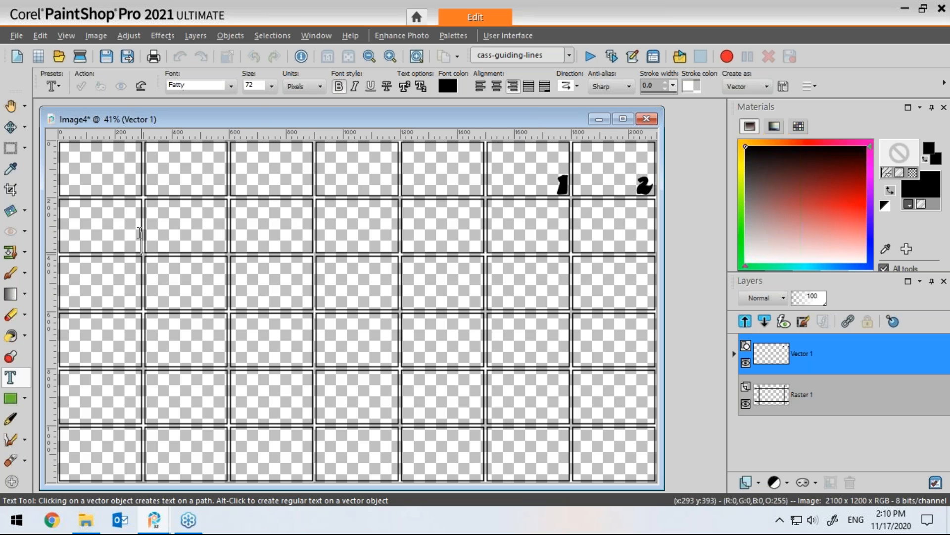
pyautogui.write('3')
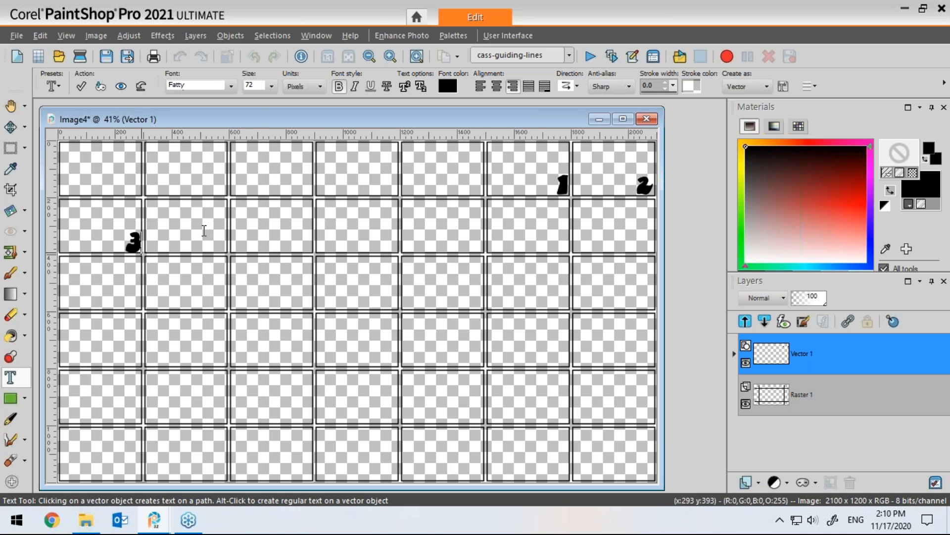
pyautogui.doubleClick(200, 255)
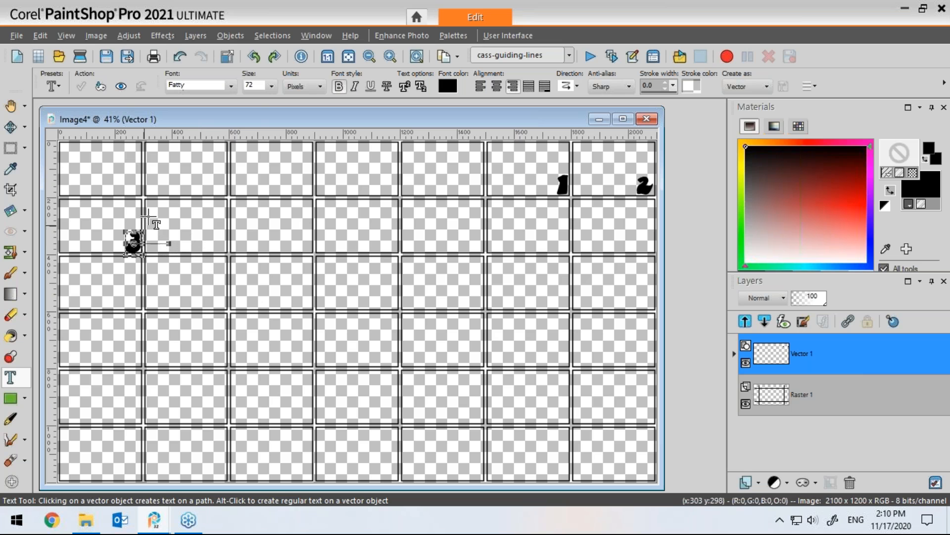
# Step: Number the next three second-row frames 4, 5 and 6 at their bottom-right corners
pyautogui.click(233, 255)
pyautogui.write('4')
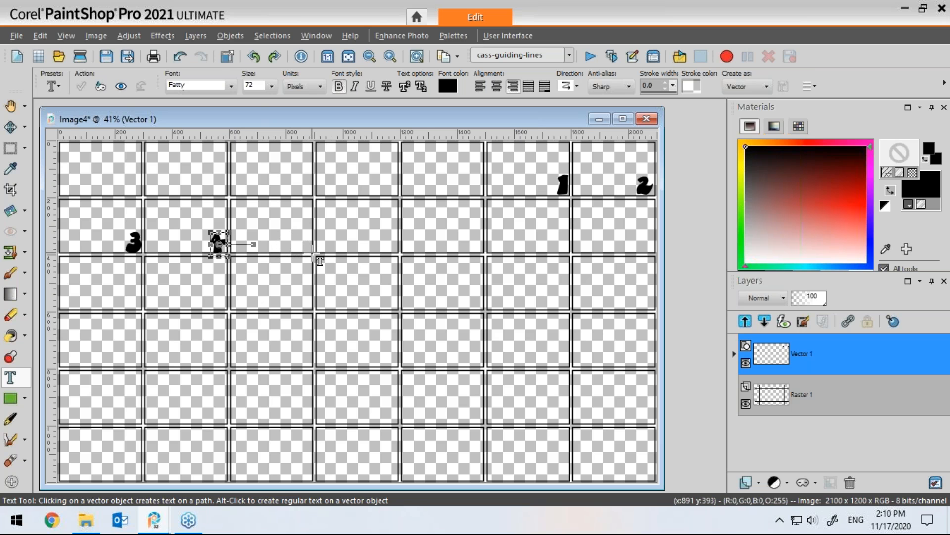
pyautogui.click(310, 250)
pyautogui.write('5')
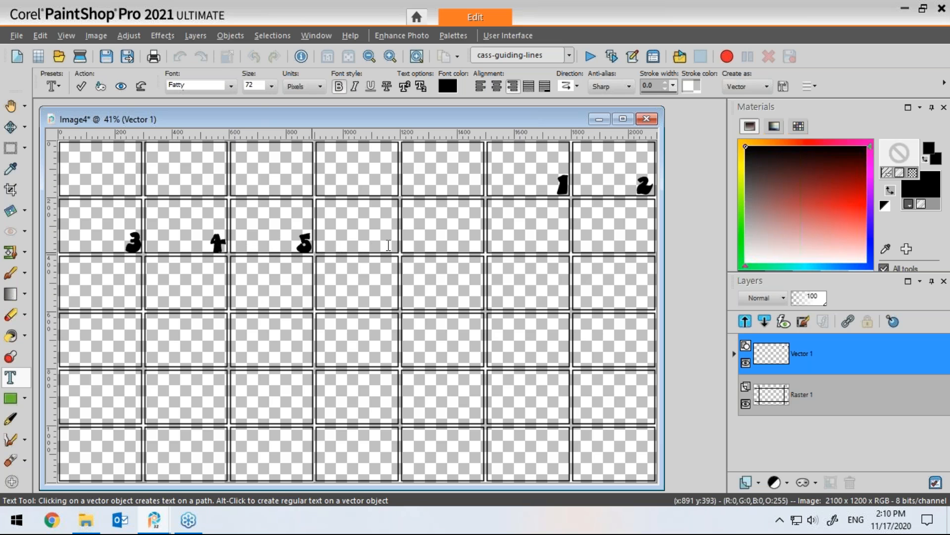
pyautogui.click(399, 243)
pyautogui.write('6')
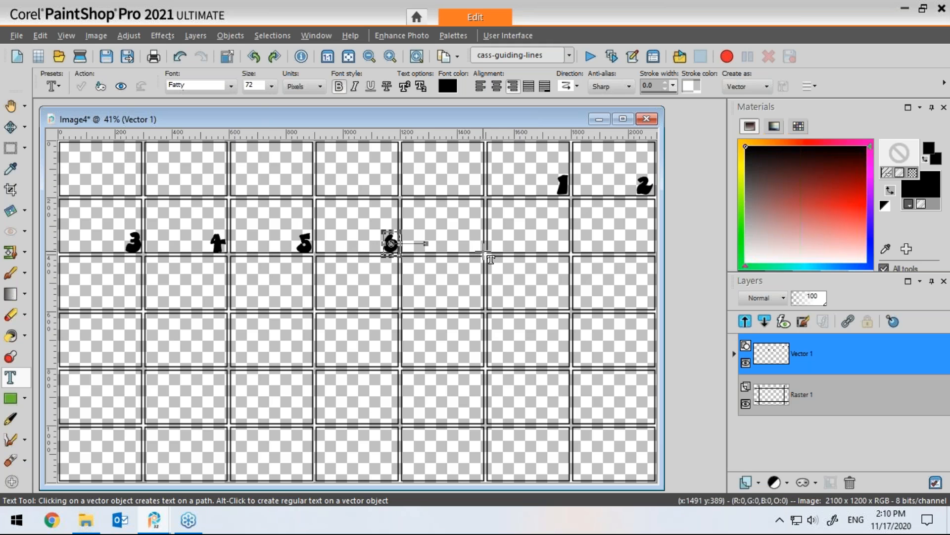
# Step: Place the number 7 at the bottom-right corner of the fifth second-row frame, undoing and retyping it
pyautogui.click(484, 248)
pyautogui.write('7')
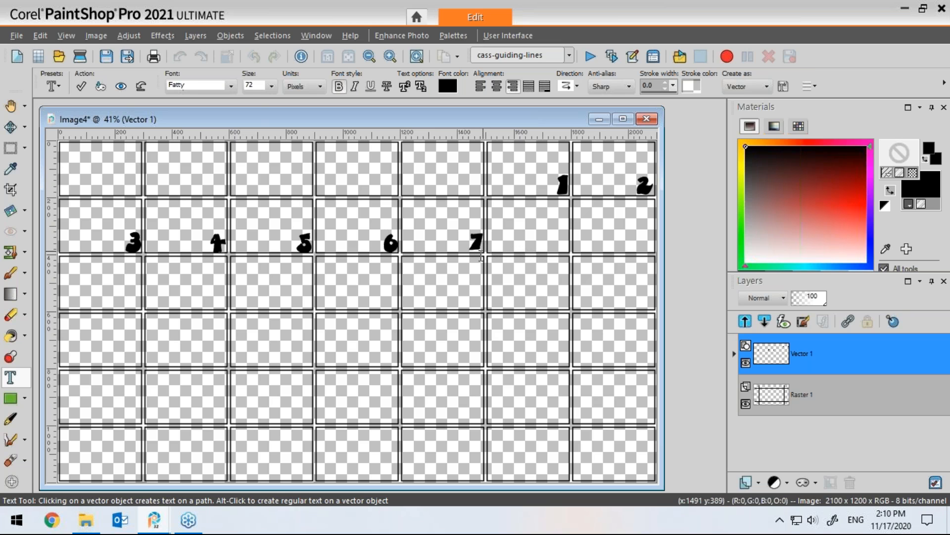
pyautogui.hotkey('ctrl', 'z')
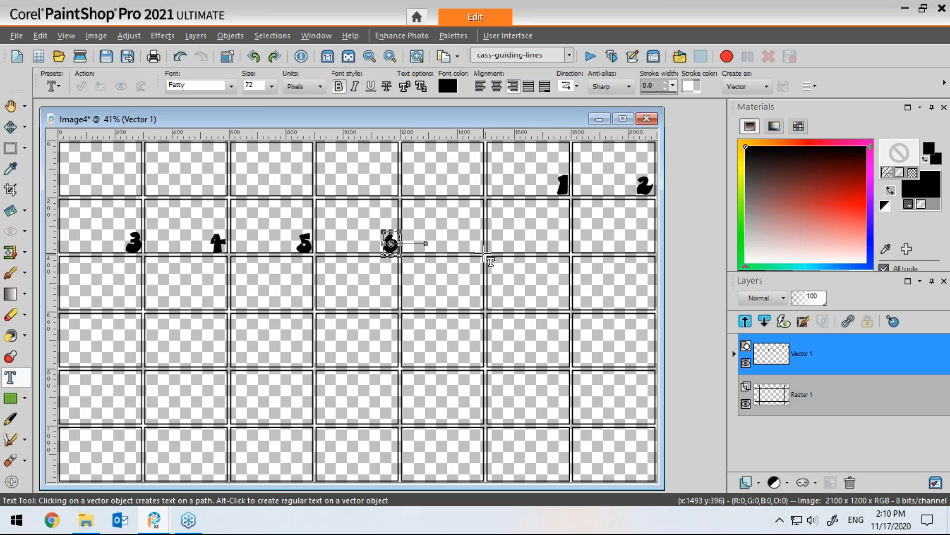
pyautogui.click(484, 253)
pyautogui.write('7')
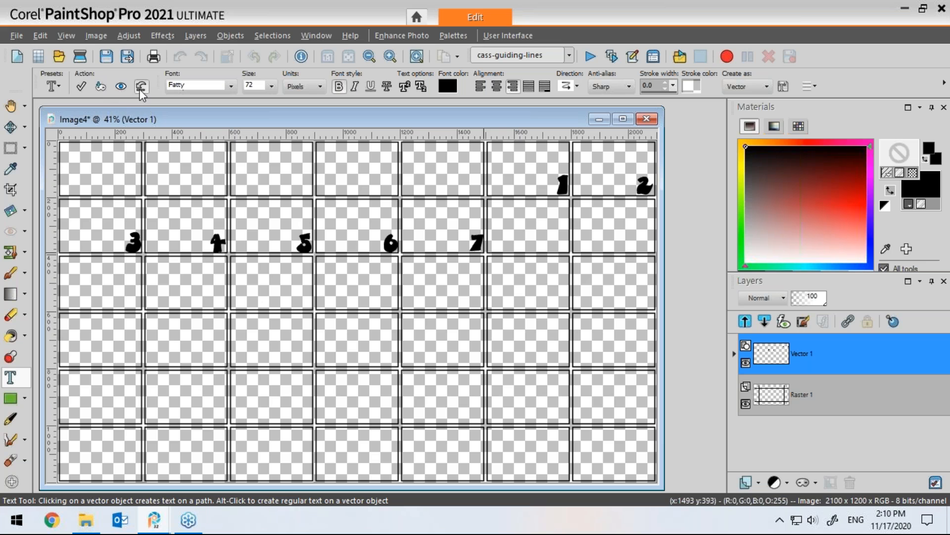
pyautogui.hotkey('ctrl', 'z')
pyautogui.click(484, 254)
pyautogui.write('7')
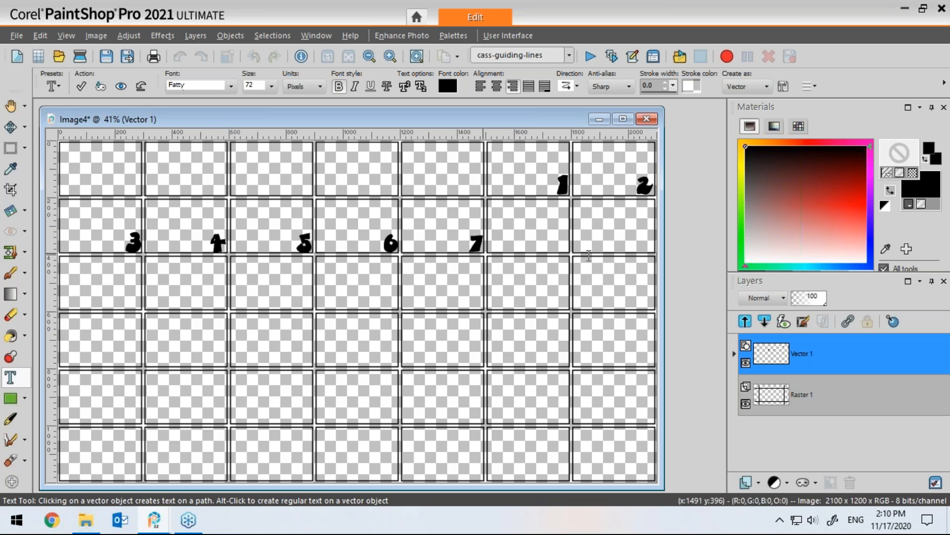
# Step: Number the last two second-row frames 8 and 9 at their bottom-right corners
pyautogui.click(570, 253)
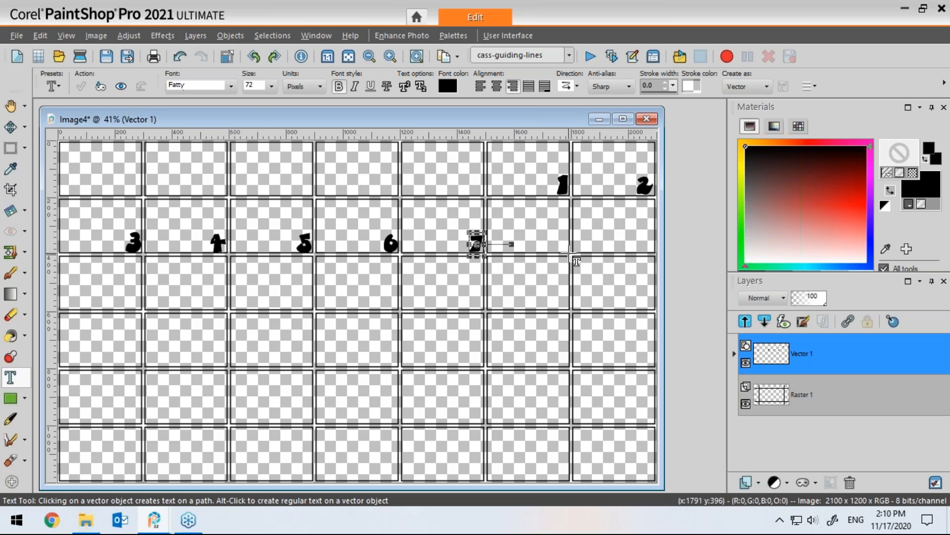
pyautogui.click(570, 253)
pyautogui.write('8')
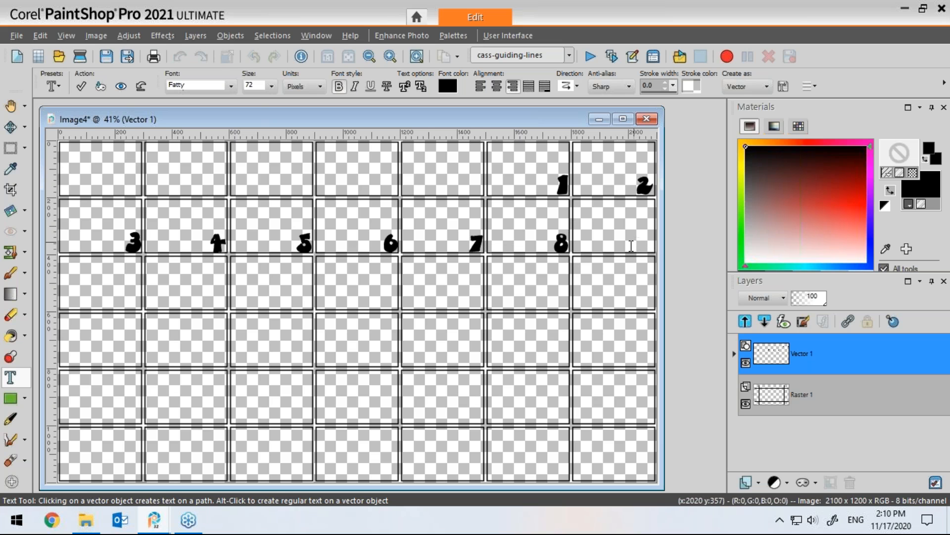
pyautogui.click(631, 246)
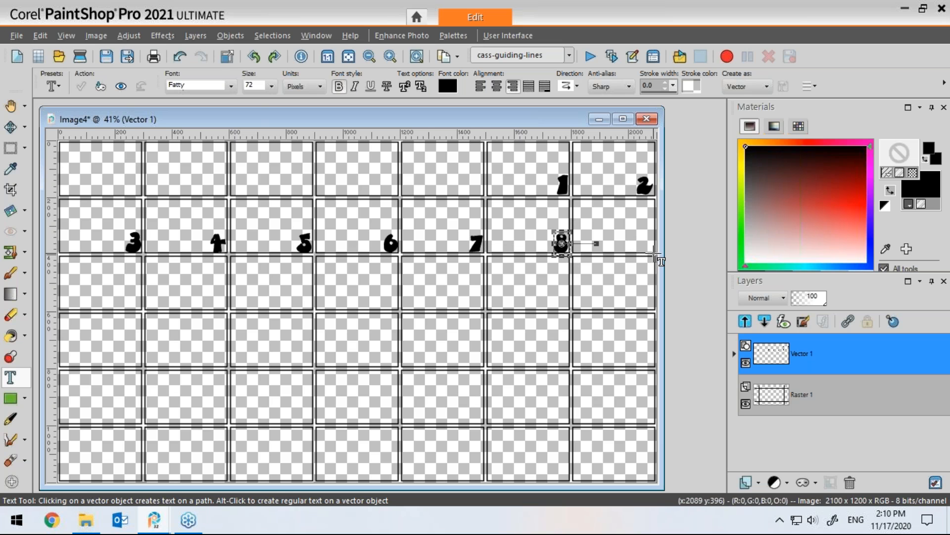
pyautogui.click(655, 254)
pyautogui.write('9')
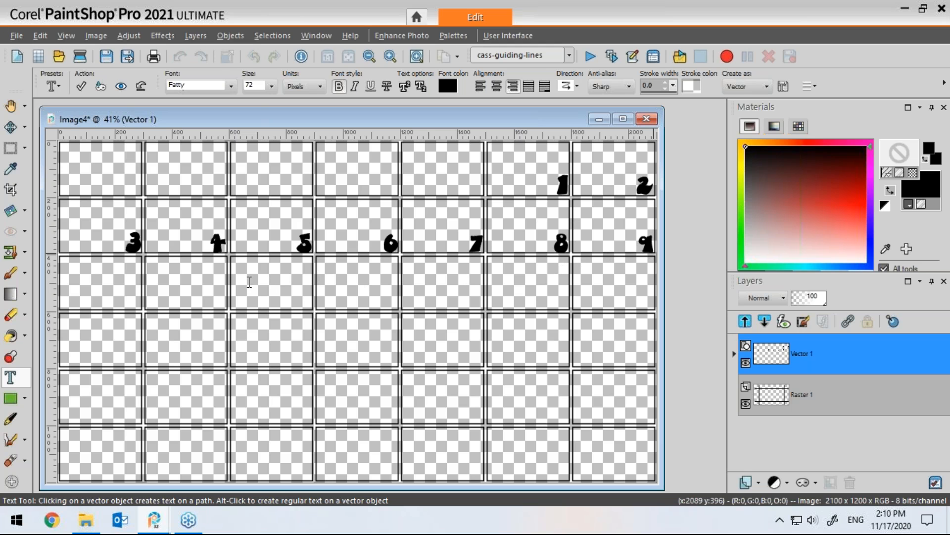
# Step: Number the first two third-row frames 10 and 11 at their bottom-right corners
pyautogui.click(104, 293)
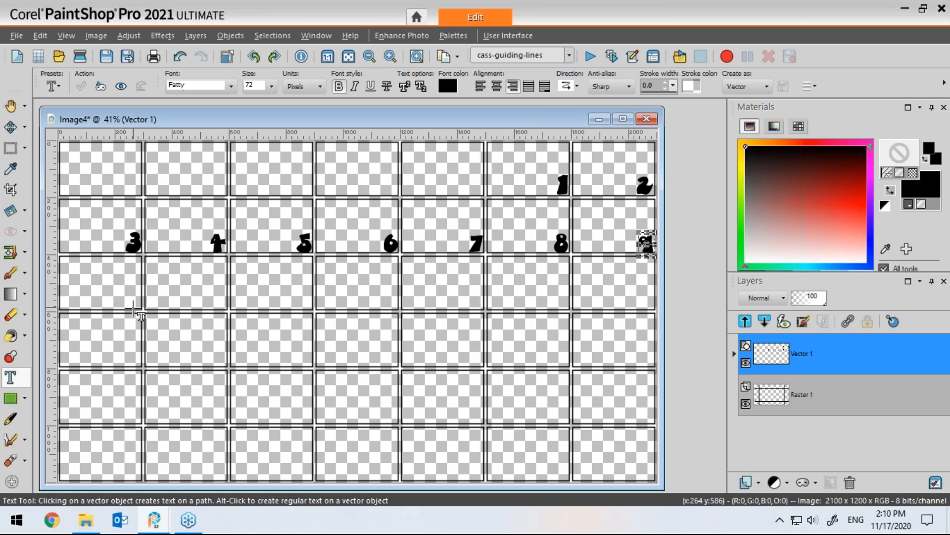
pyautogui.click(142, 309)
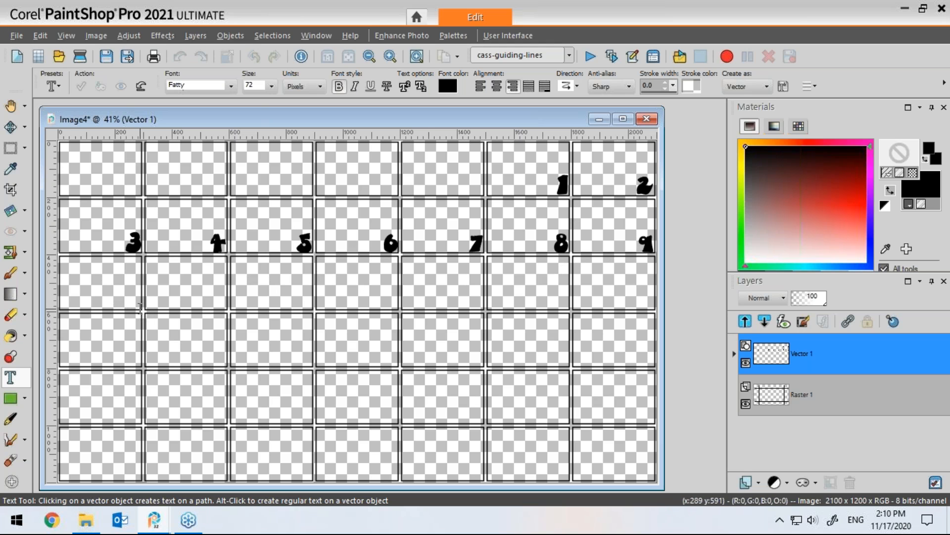
pyautogui.write('10')
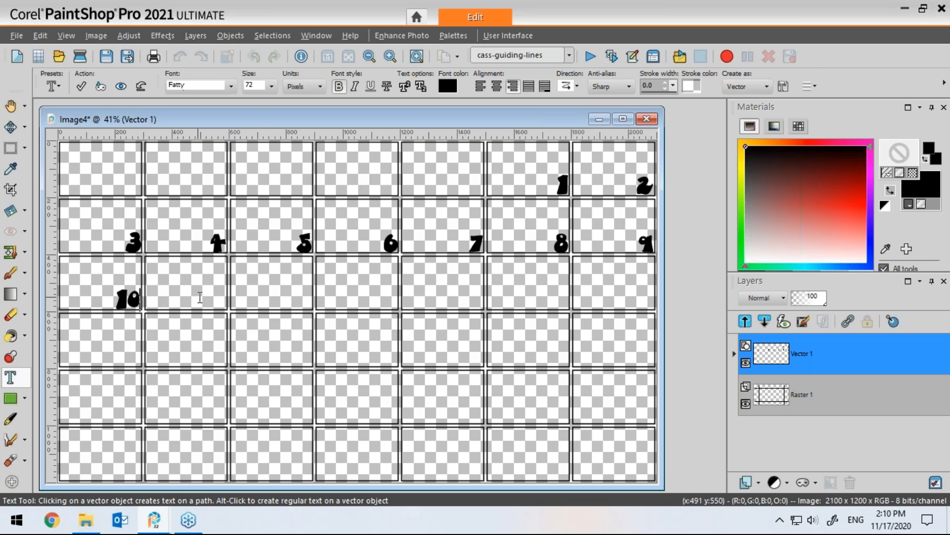
pyautogui.doubleClick(201, 302)
pyautogui.click(228, 311)
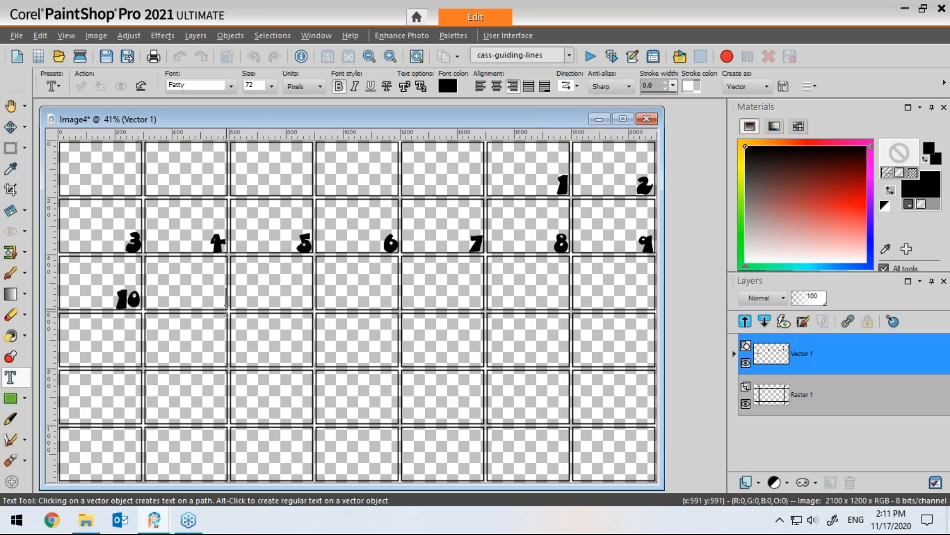
pyautogui.write('11')
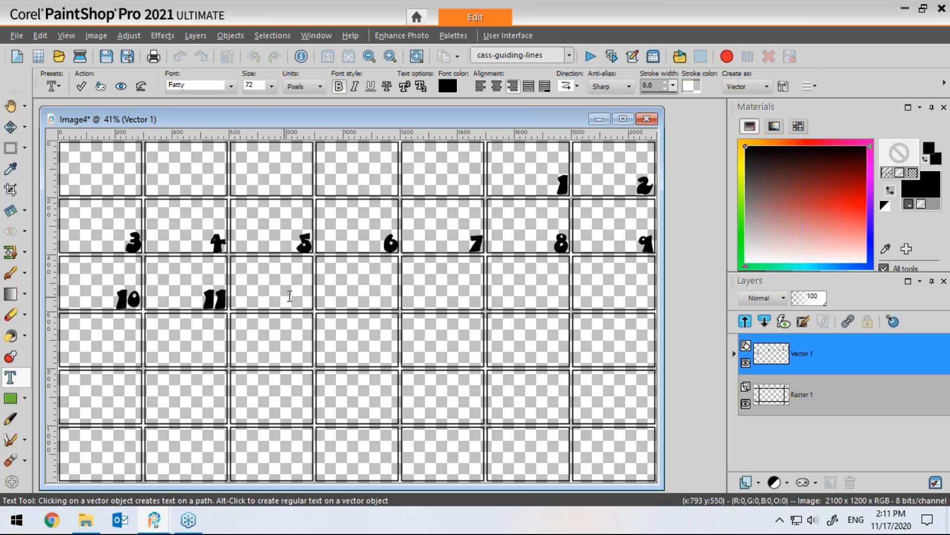
# Step: Number the third and fourth third-row frames 12 and 13 at their bottom-right corners
pyautogui.doubleClick(302, 302)
pyautogui.click(314, 311)
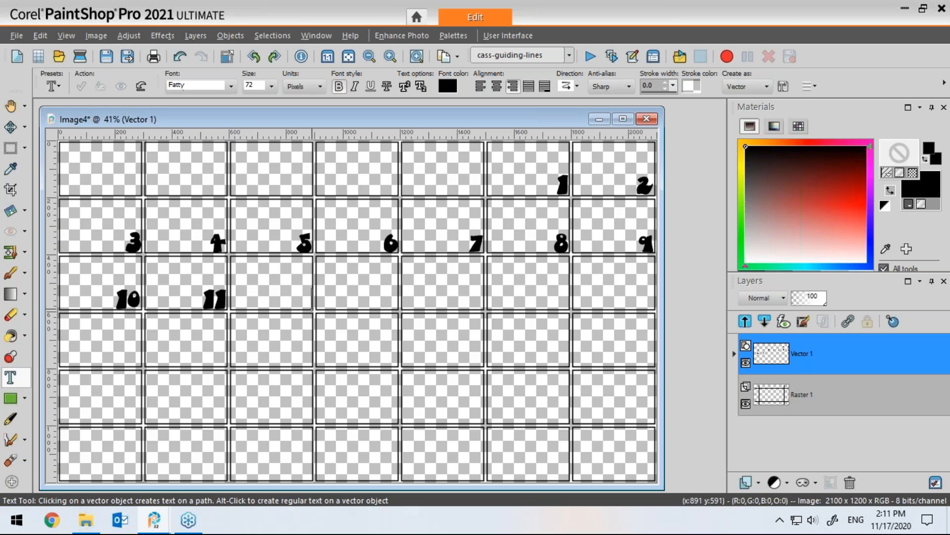
pyautogui.write('12')
pyautogui.doubleClick(370, 295)
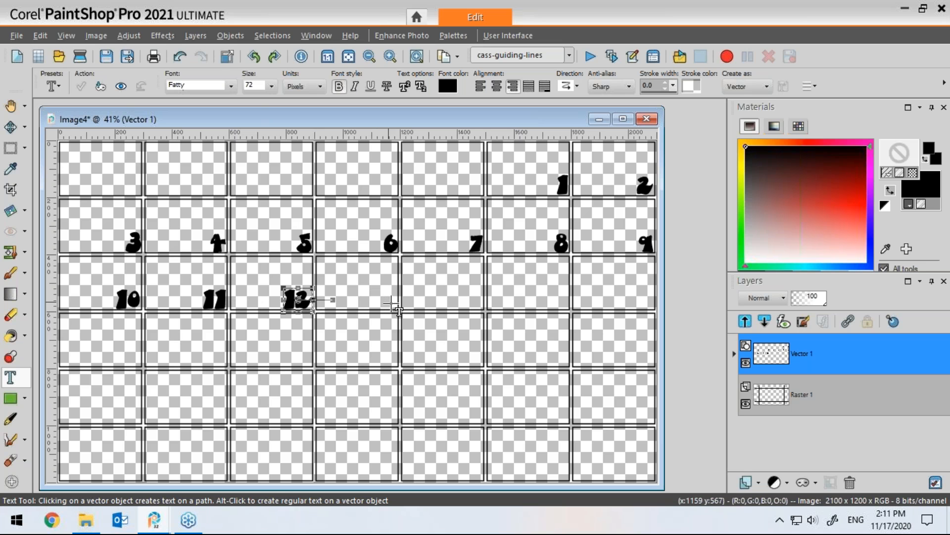
pyautogui.click(399, 311)
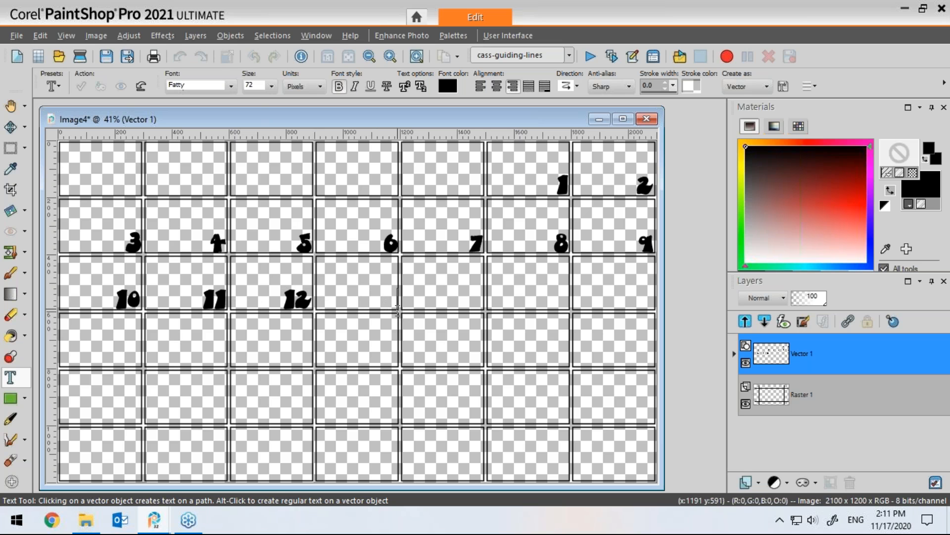
pyautogui.write('13')
# Step: Number the fifth and sixth third-row frames 14 and 15 at their bottom-right corners
pyautogui.doubleClick(448, 291)
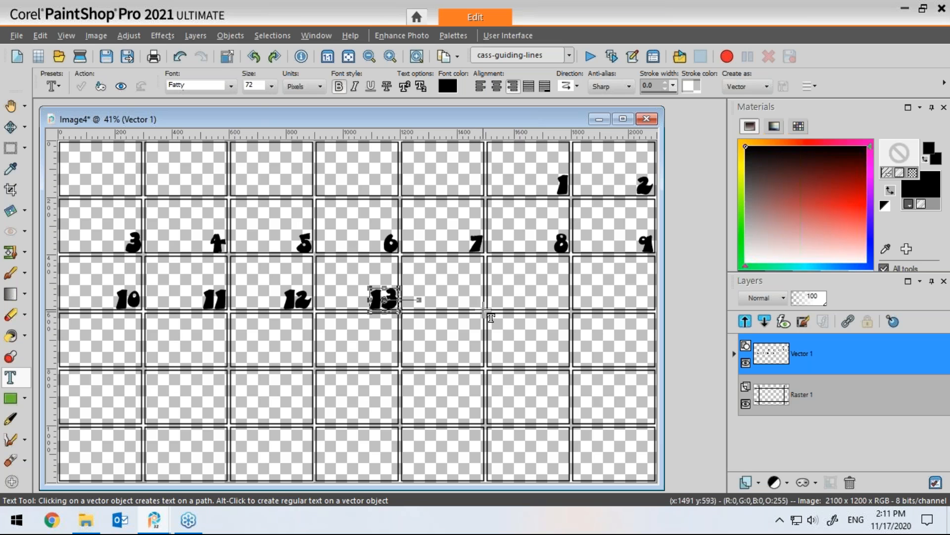
pyautogui.click(484, 309)
pyautogui.write('14')
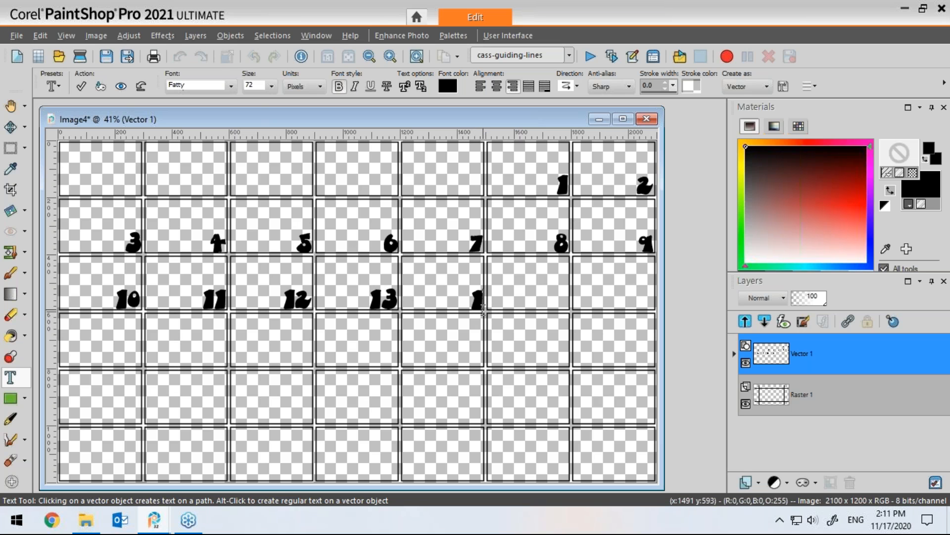
pyautogui.click(524, 298)
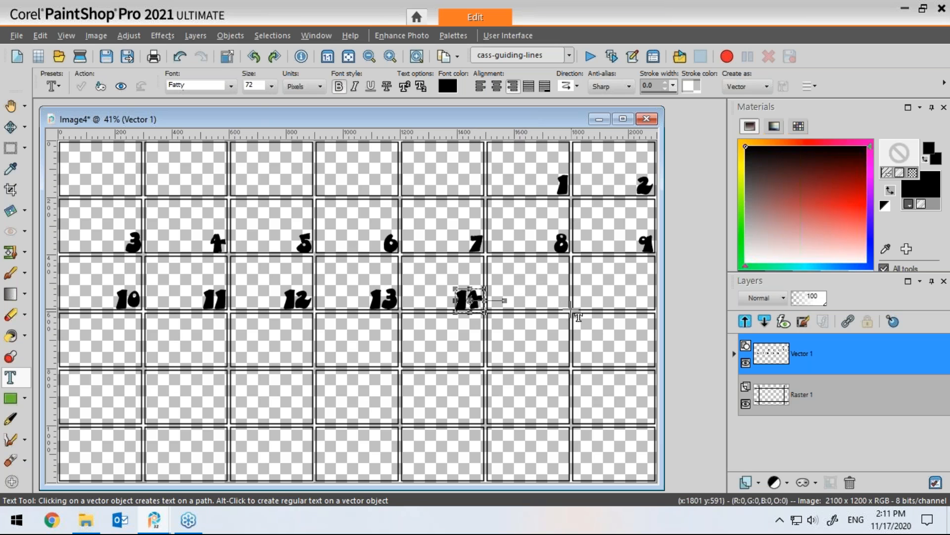
pyautogui.click(569, 310)
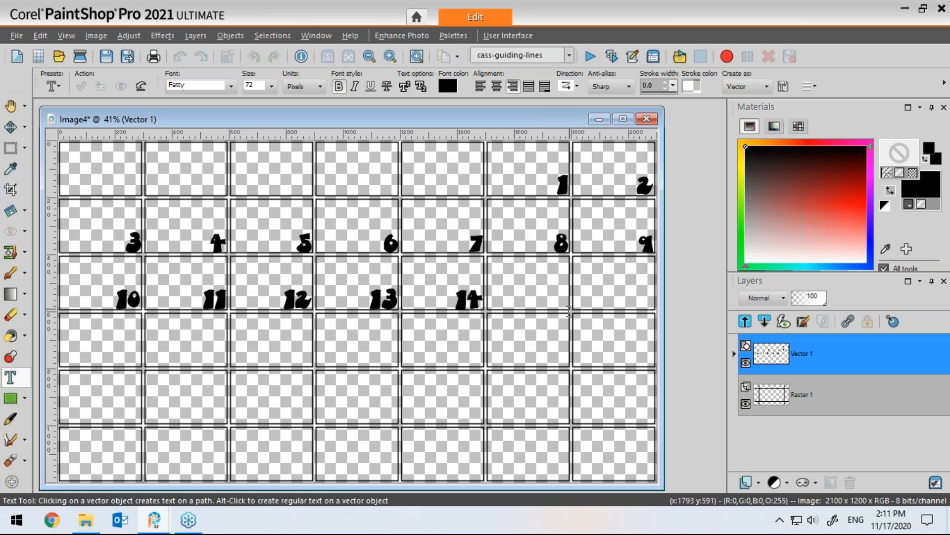
pyautogui.write('15')
# Step: Place 16 in the last third-row frame and 17 in the first fourth-row frame, at their bottom-right corners
pyautogui.click(609, 296)
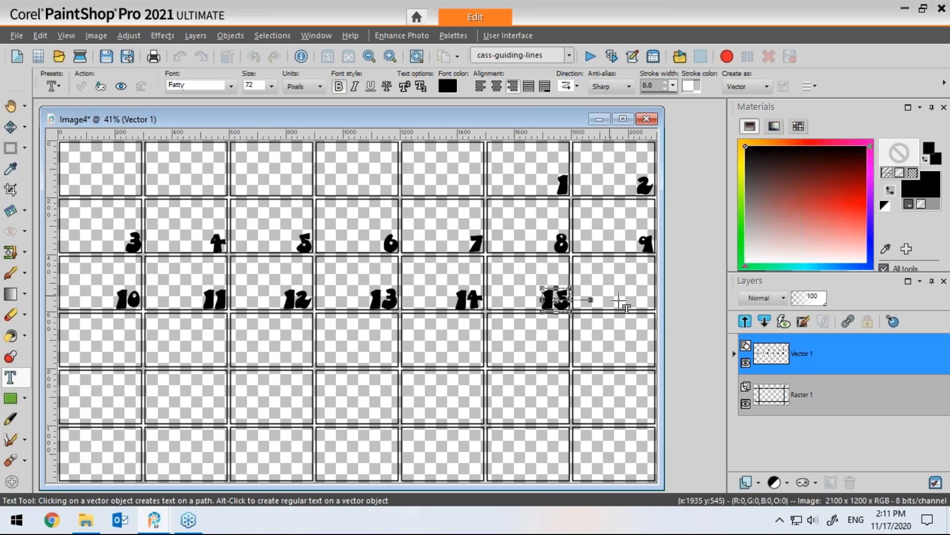
pyautogui.click(655, 310)
pyautogui.write('16')
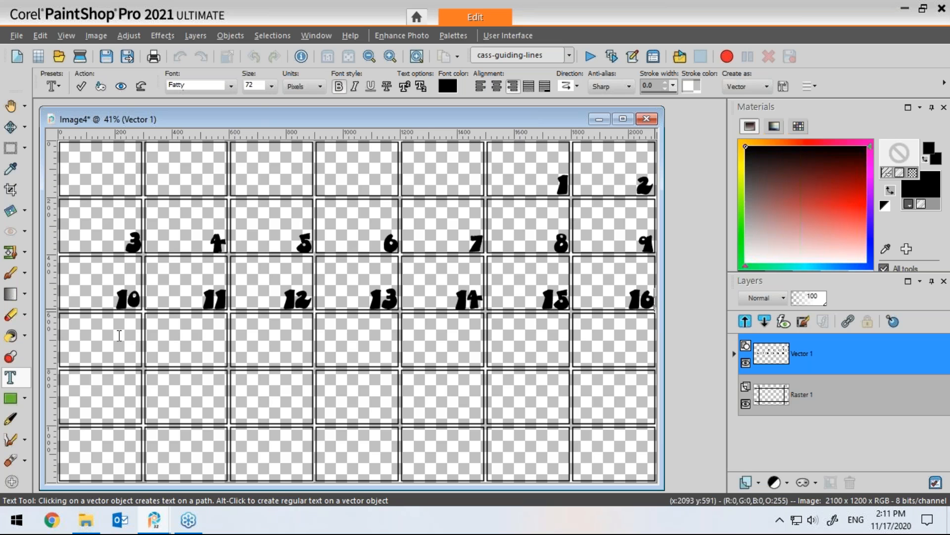
pyautogui.click(119, 335)
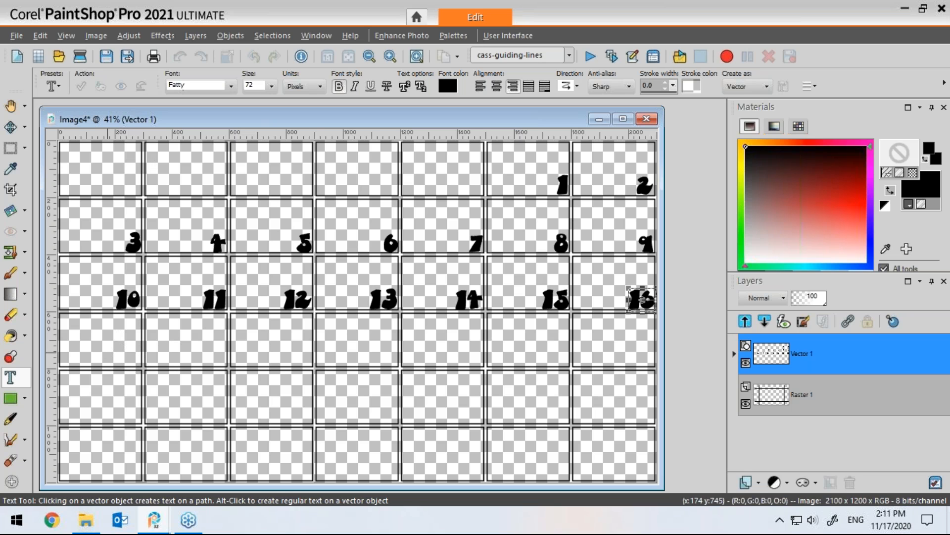
pyautogui.click(141, 369)
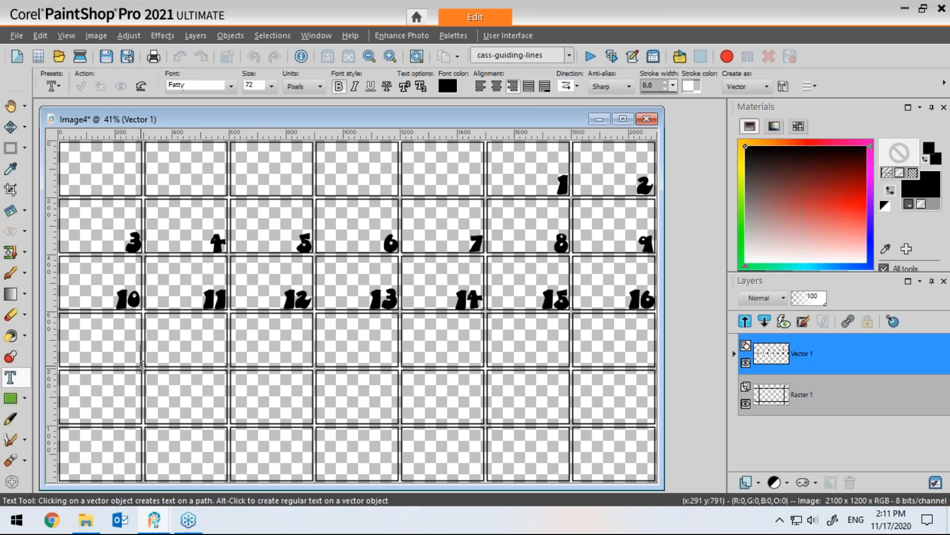
pyautogui.write('17')
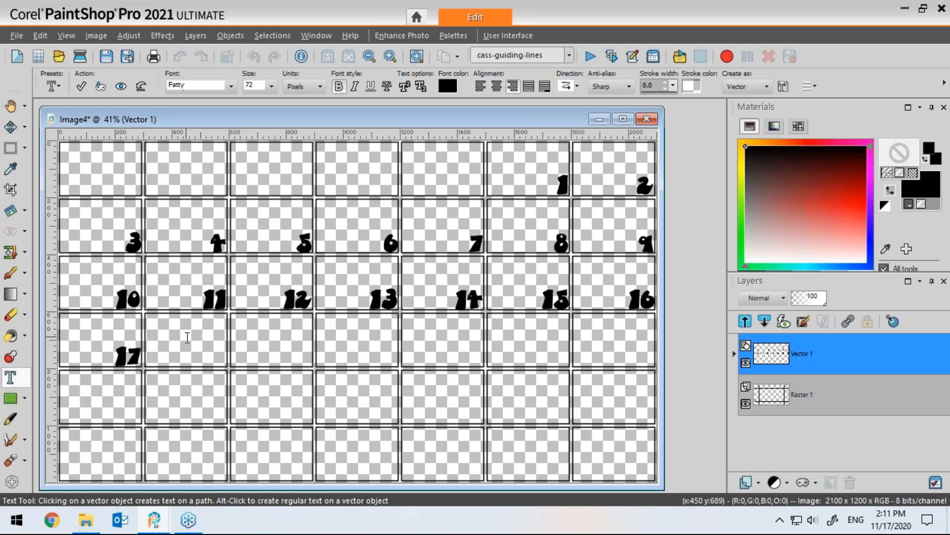
# Step: Number the second and third fourth-row frames 18 and 19 at their bottom-right corners
pyautogui.doubleClick(188, 338)
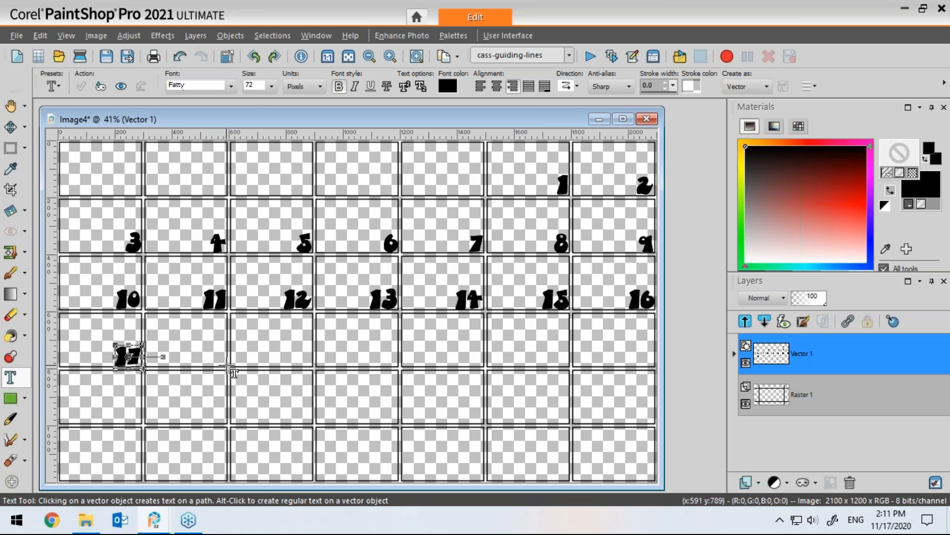
pyautogui.click(227, 366)
pyautogui.write('18')
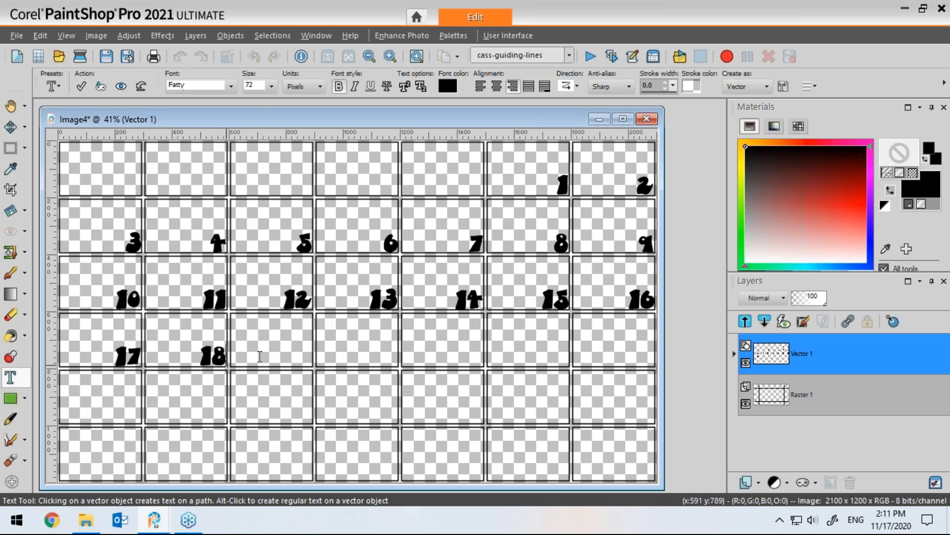
pyautogui.click(312, 362)
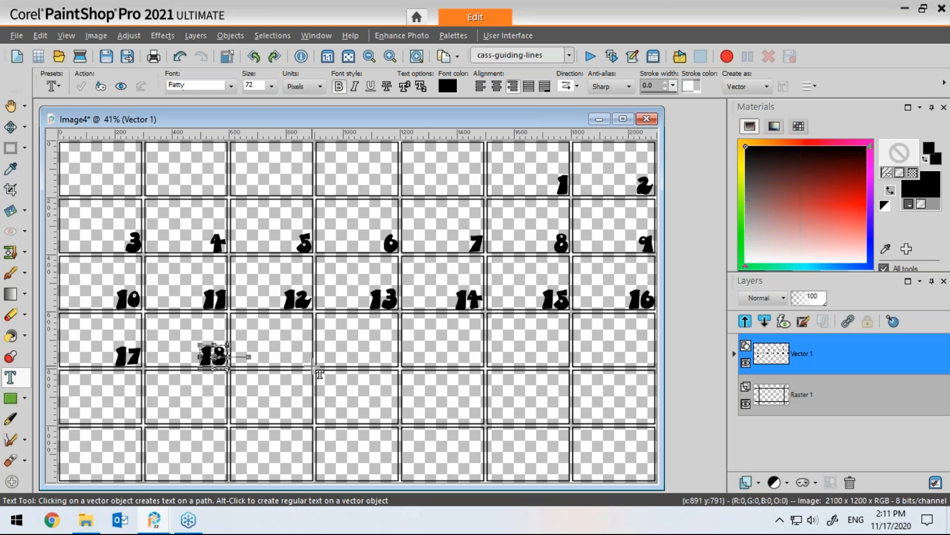
pyautogui.click(313, 366)
pyautogui.write('19')
# Step: Number the fourth and fifth fourth-row frames 20 and 21 at their bottom-right corners
pyautogui.click(351, 346)
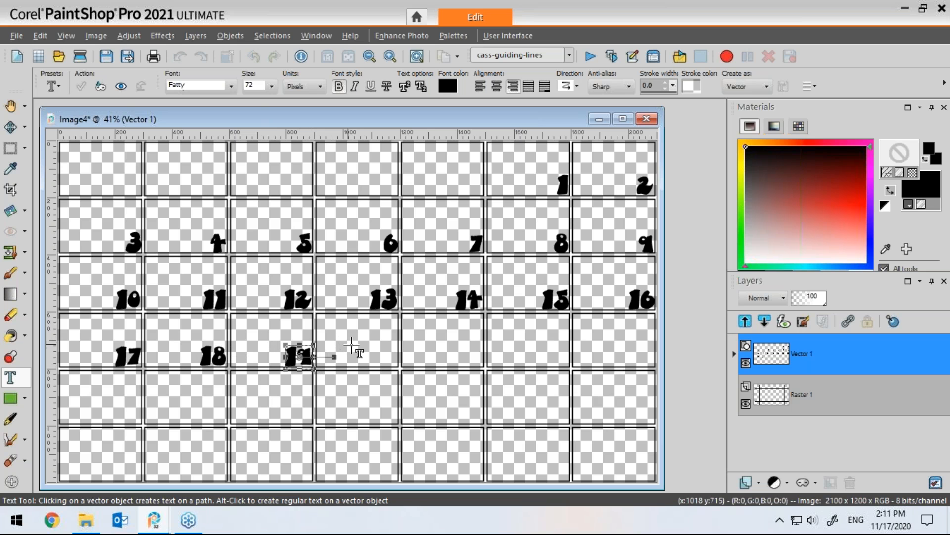
pyautogui.click(397, 367)
pyautogui.write('20')
pyautogui.click(446, 344)
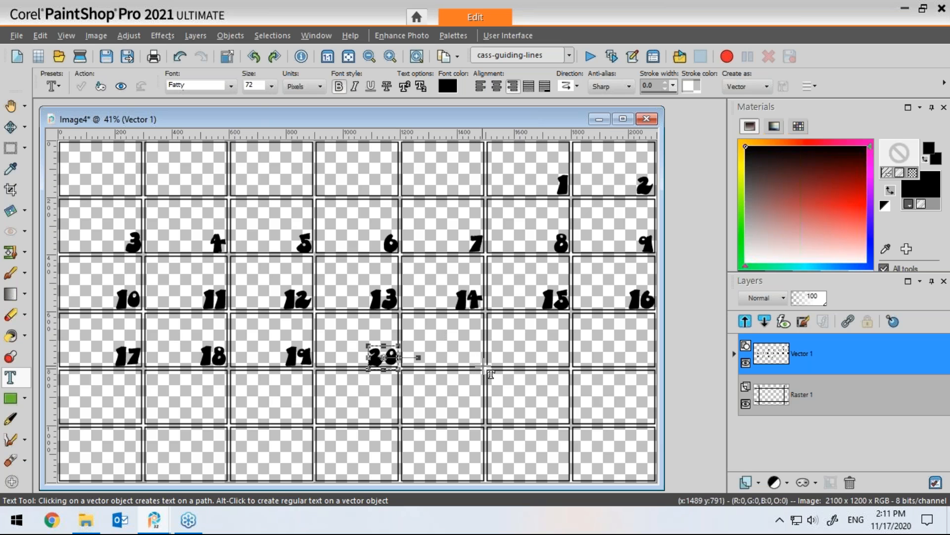
pyautogui.click(484, 366)
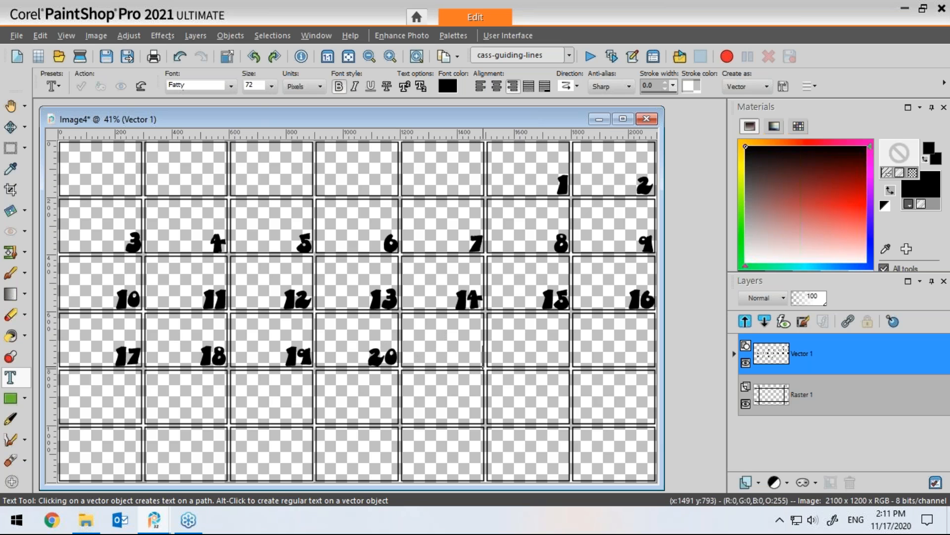
pyautogui.write('21')
# Step: Number the last two fourth-row frames 22 and 23 at their bottom-right corners
pyautogui.click(491, 344)
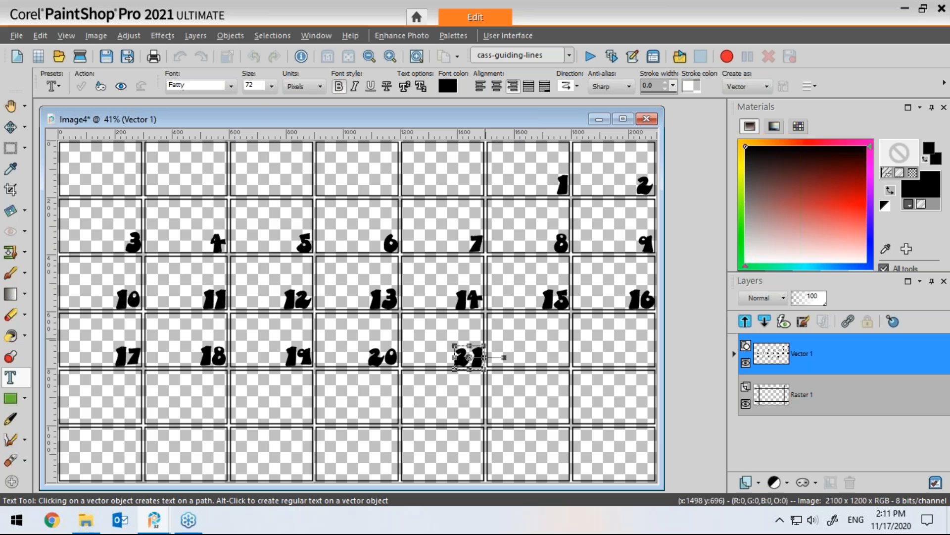
pyautogui.click(568, 367)
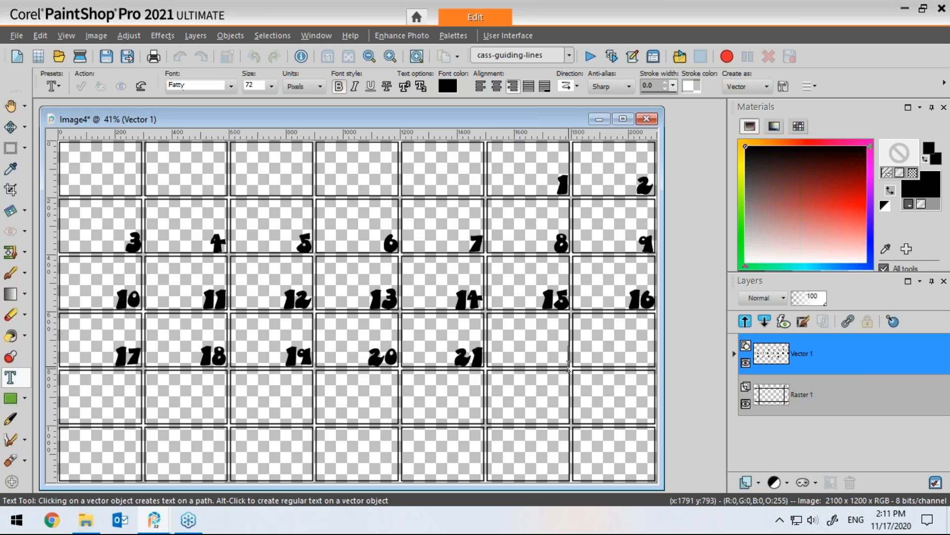
pyautogui.write('22')
pyautogui.click(663, 374)
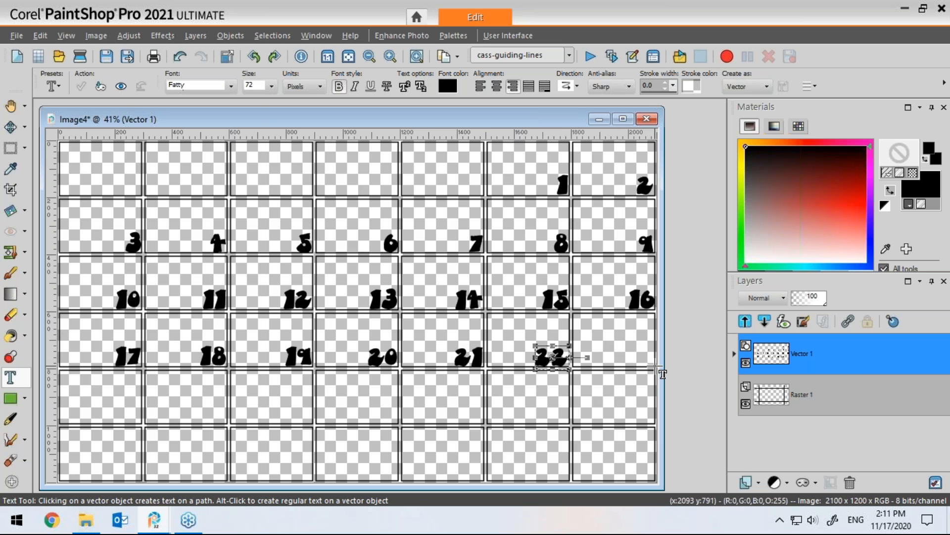
pyautogui.click(654, 367)
pyautogui.write('23')
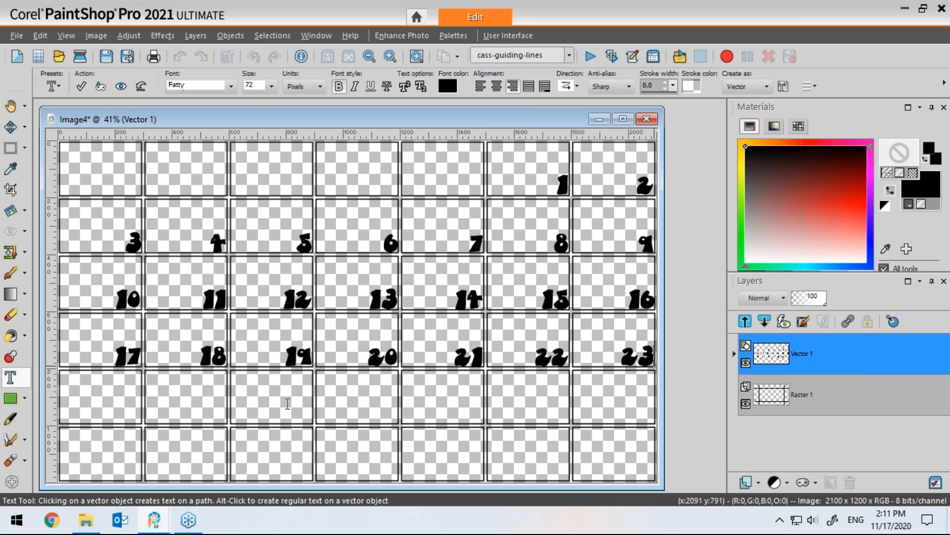
# Step: Number the first two fifth-row frames 24 and 25 at their bottom-right corners
pyautogui.click(125, 405)
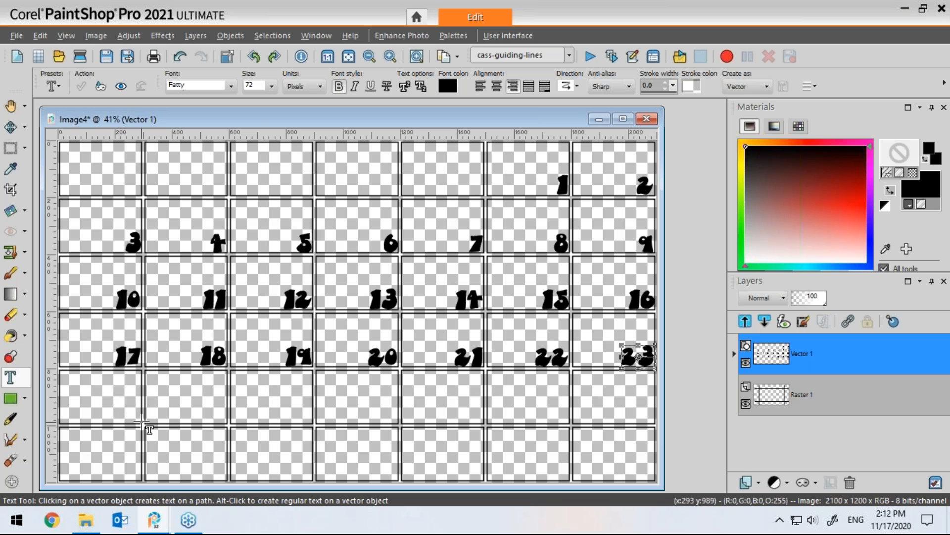
pyautogui.click(142, 425)
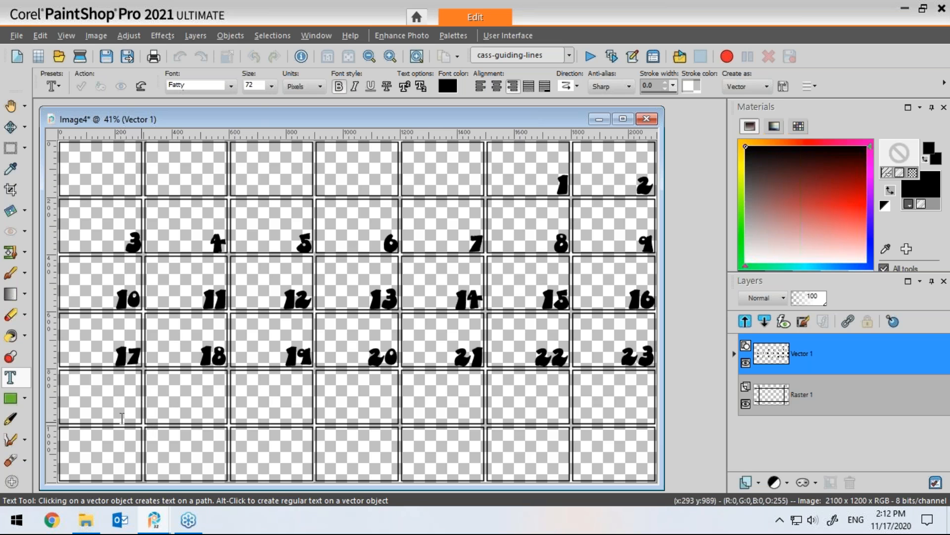
pyautogui.write('24')
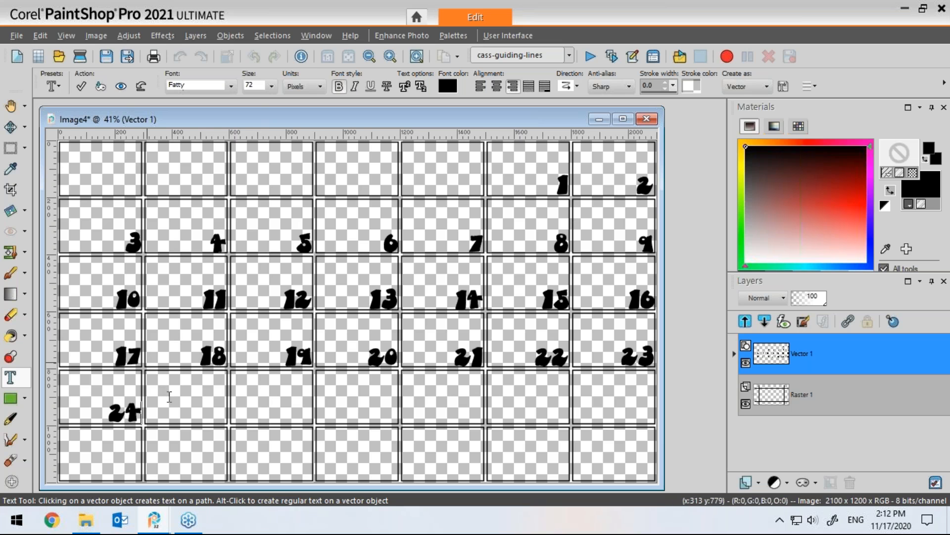
pyautogui.click(175, 397)
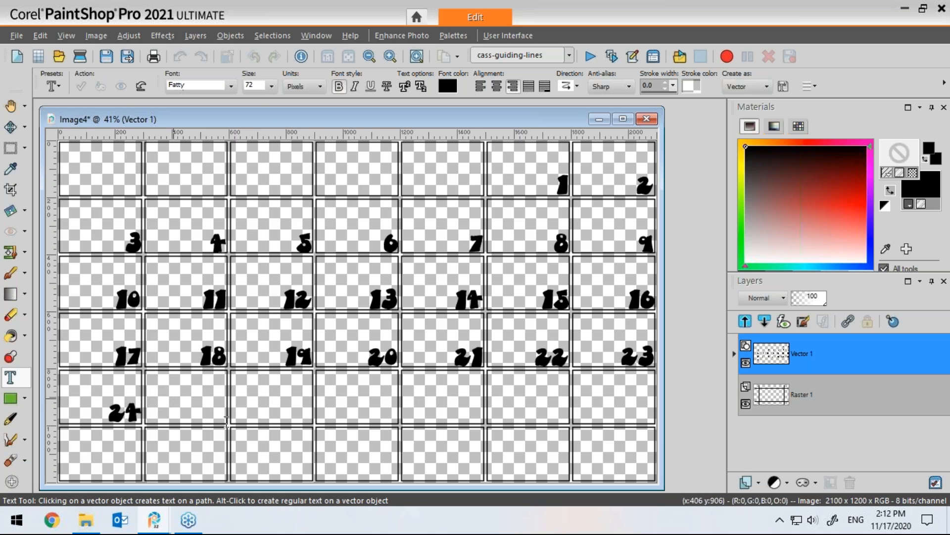
pyautogui.click(142, 86)
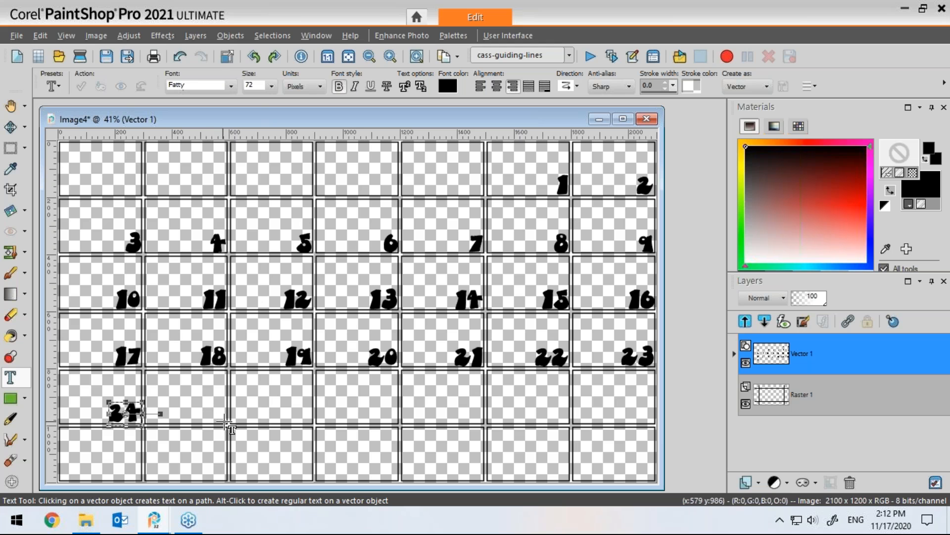
pyautogui.click(220, 430)
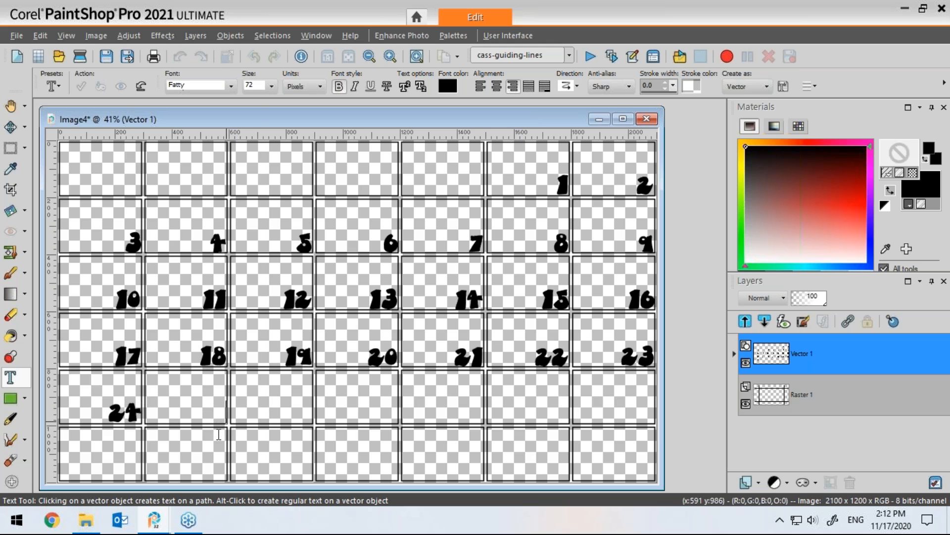
pyautogui.write('25')
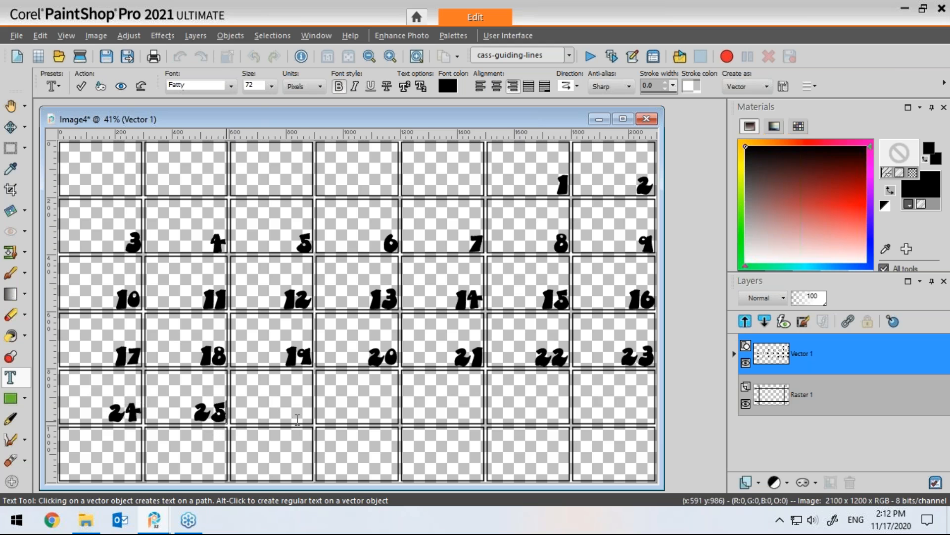
# Step: Number the third and fourth fifth-row frames 26 and 27 at their bottom-right corners
pyautogui.click(297, 411)
pyautogui.click(313, 424)
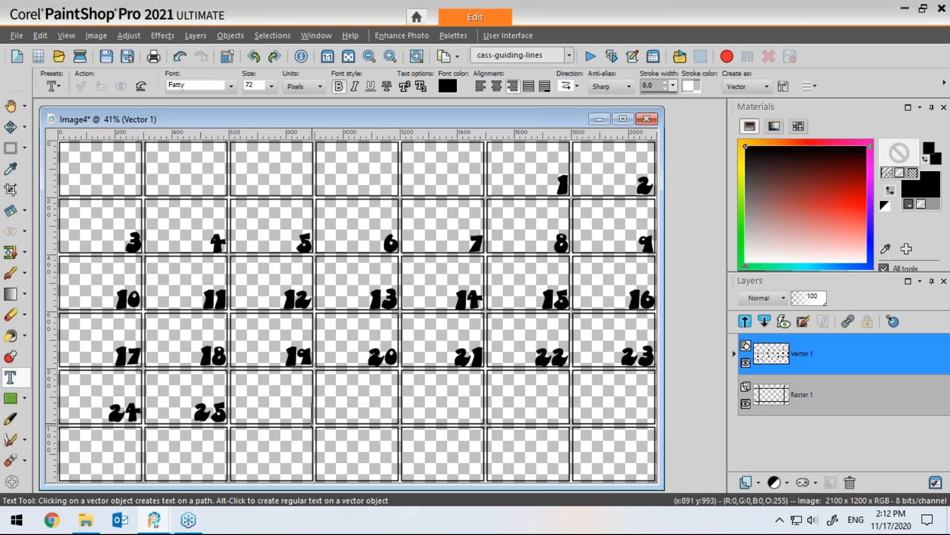
pyautogui.write('26')
pyautogui.click(361, 413)
pyautogui.click(397, 416)
pyautogui.write('27')
# Step: Number the fifth and sixth fifth-row frames 28 and 29 at their bottom-right corners
pyautogui.click(439, 405)
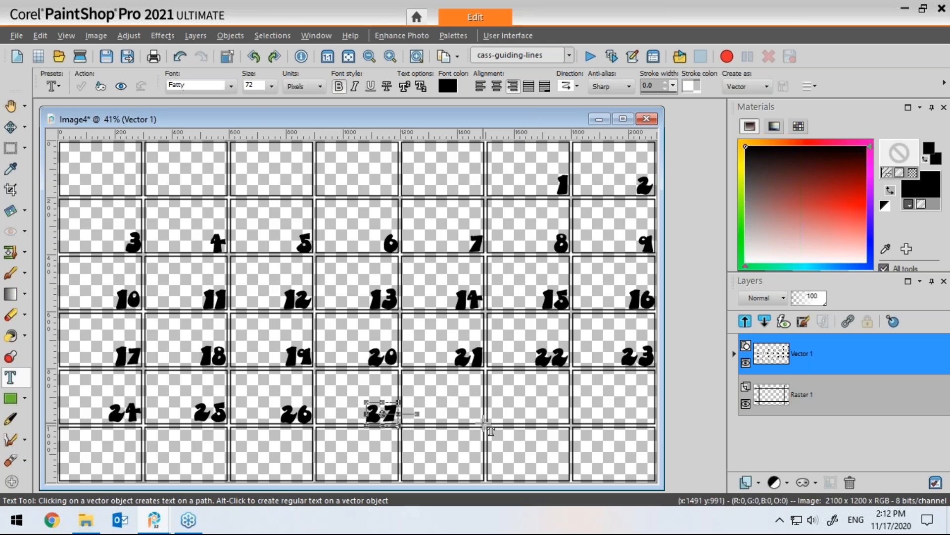
pyautogui.click(482, 426)
pyautogui.write('28')
pyautogui.click(565, 424)
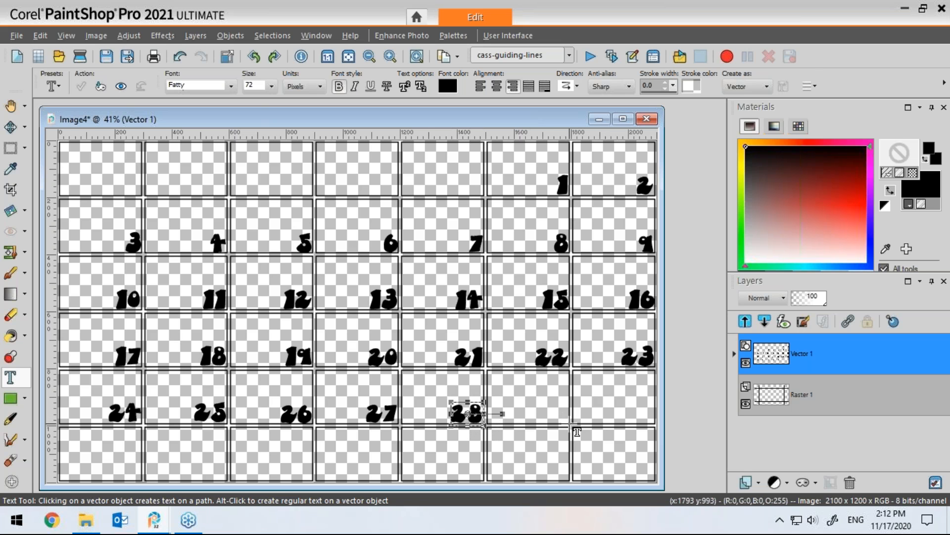
pyautogui.click(567, 424)
pyautogui.write('29')
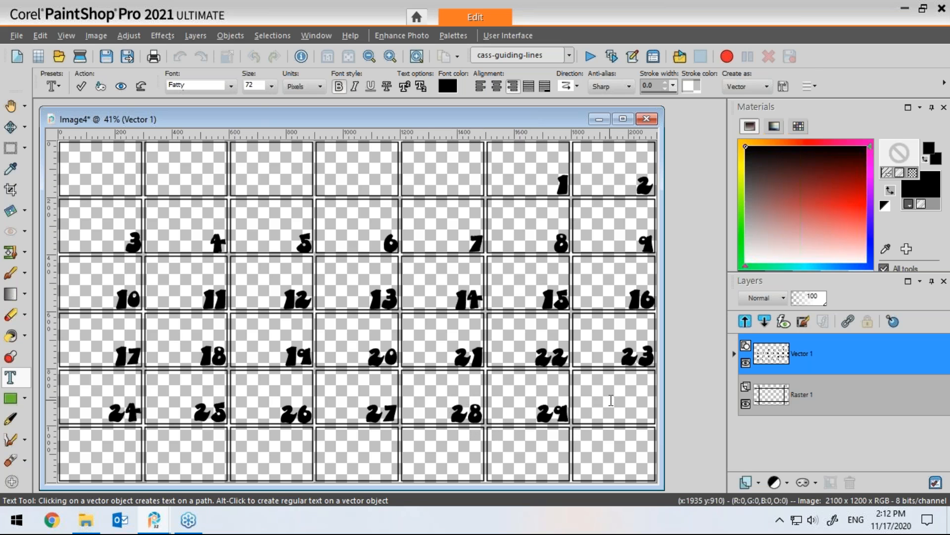
# Step: Number the last fifth-row frame 30 and the first sixth-row frame 31 at their bottom-right corners
pyautogui.click(654, 424)
pyautogui.click(654, 424)
pyautogui.write('3')
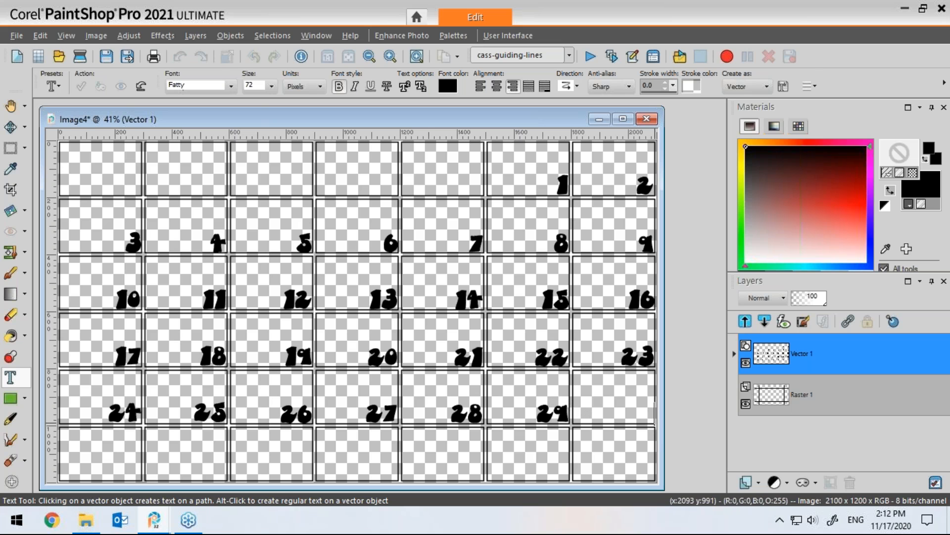
pyautogui.write('0')
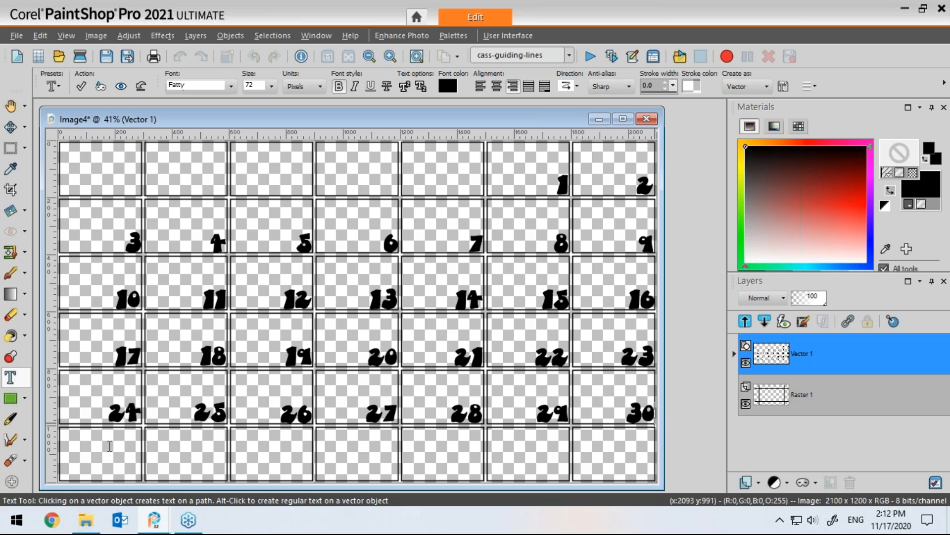
pyautogui.doubleClick(77, 452)
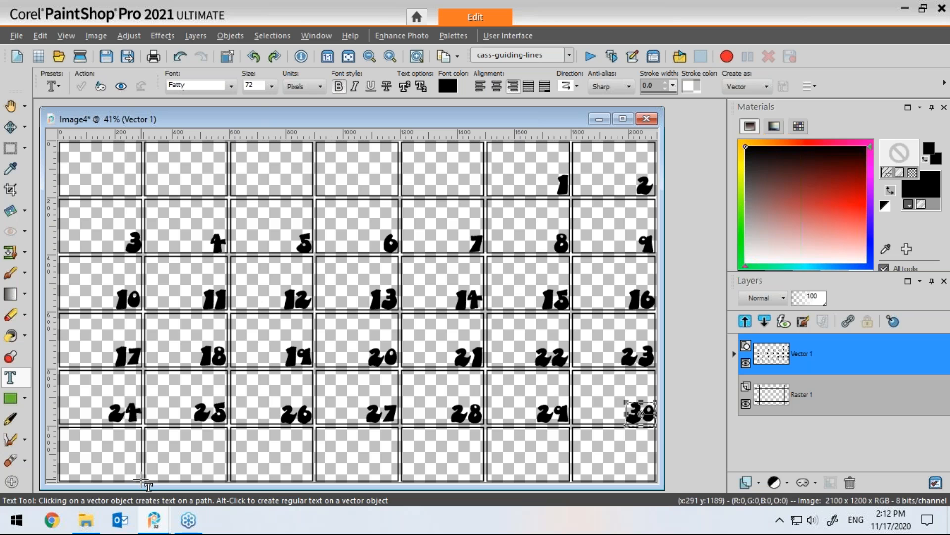
pyautogui.click(142, 480)
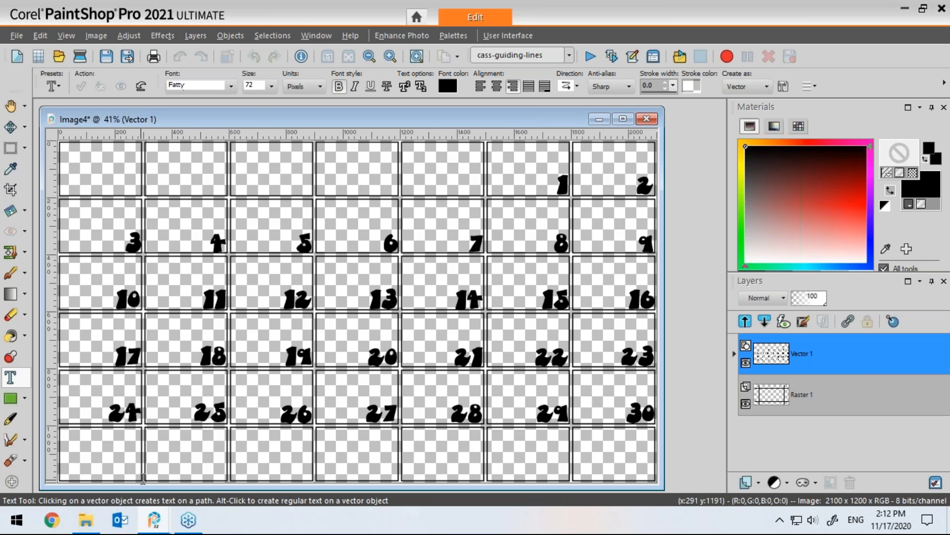
pyautogui.write('31')
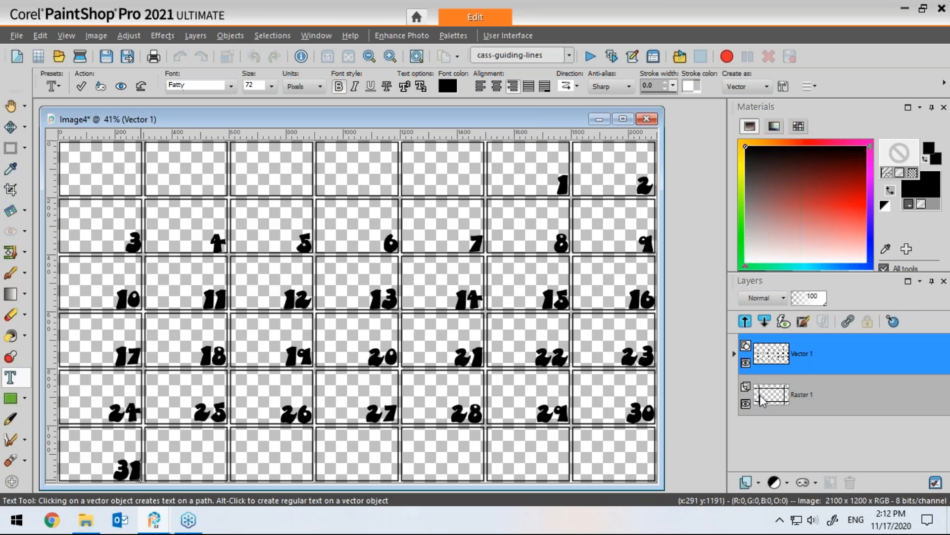
# Step: With the Move tool, shift the numbers layer up so the numbers sit at the frames' top-right corners
pyautogui.click(11, 128)
pyautogui.click(24, 127)
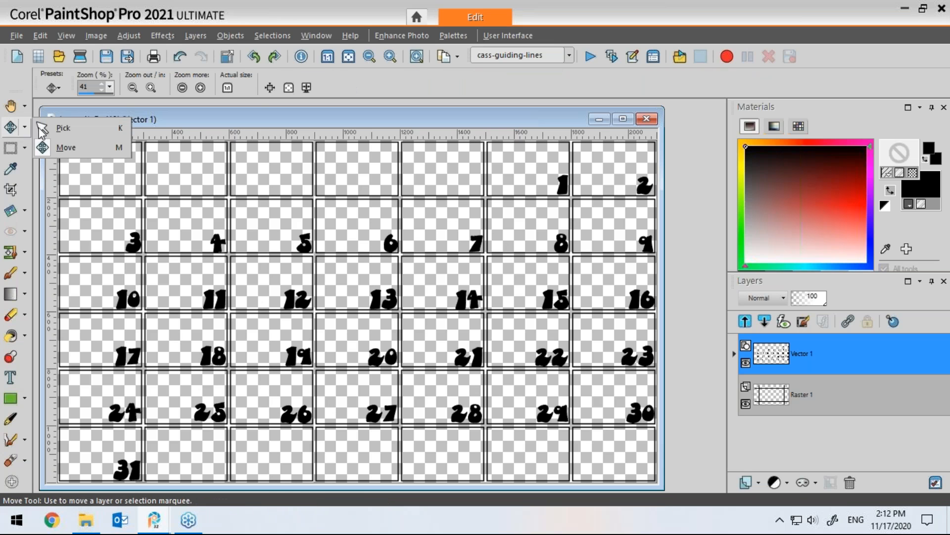
pyautogui.click(52, 127)
pyautogui.click(27, 127)
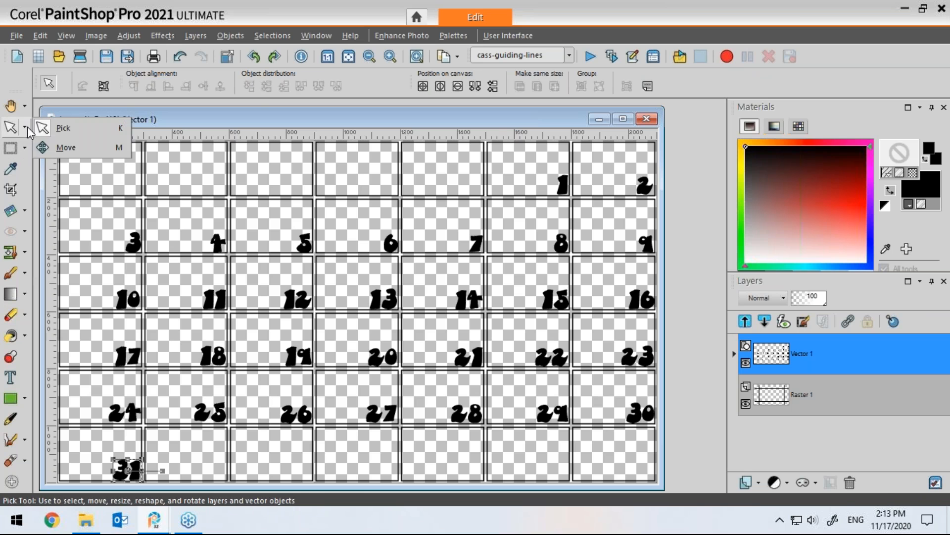
pyautogui.click(59, 147)
pyautogui.moveTo(218, 243); pyautogui.dragTo(215, 214)
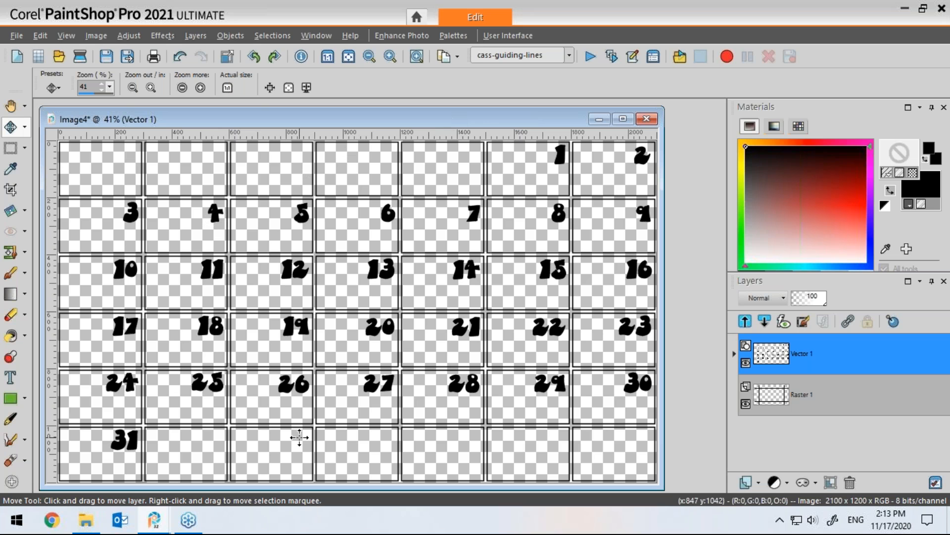
# Step: Create a new transparent image 2400 pixels wide and 3000 pixels high
pyautogui.moveTo(474, 117); pyautogui.dragTo(548, 122)
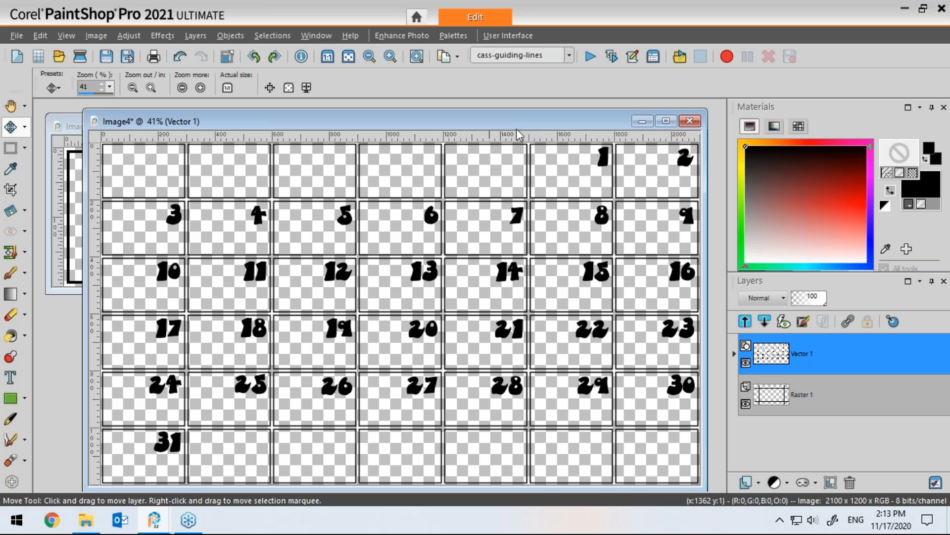
pyautogui.moveTo(519, 123); pyautogui.dragTo(456, 125)
pyautogui.click(18, 56)
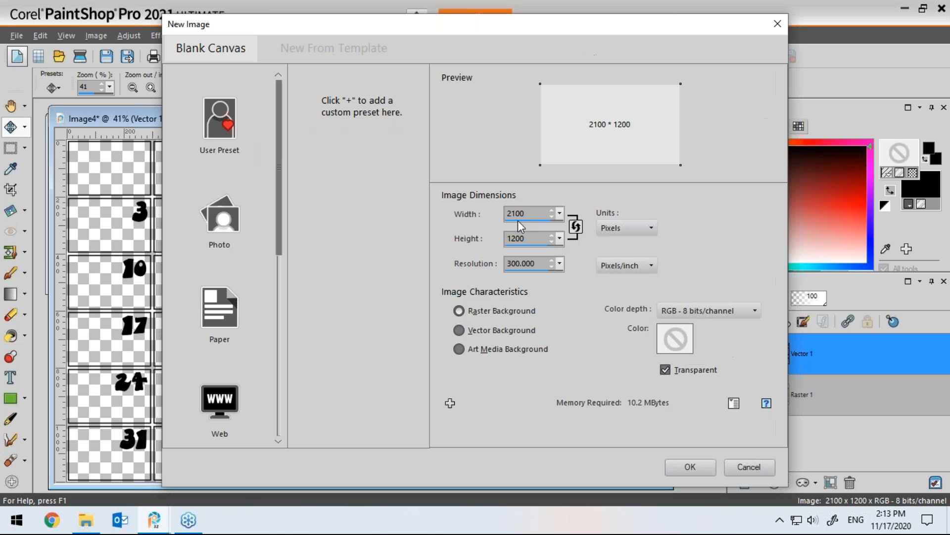
pyautogui.moveTo(526, 214); pyautogui.dragTo(515, 214)
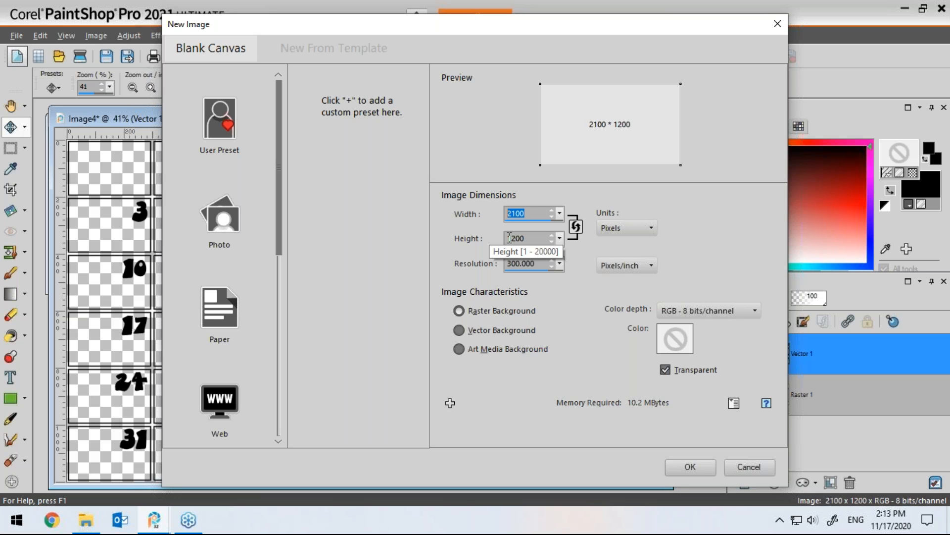
pyautogui.write('2400')
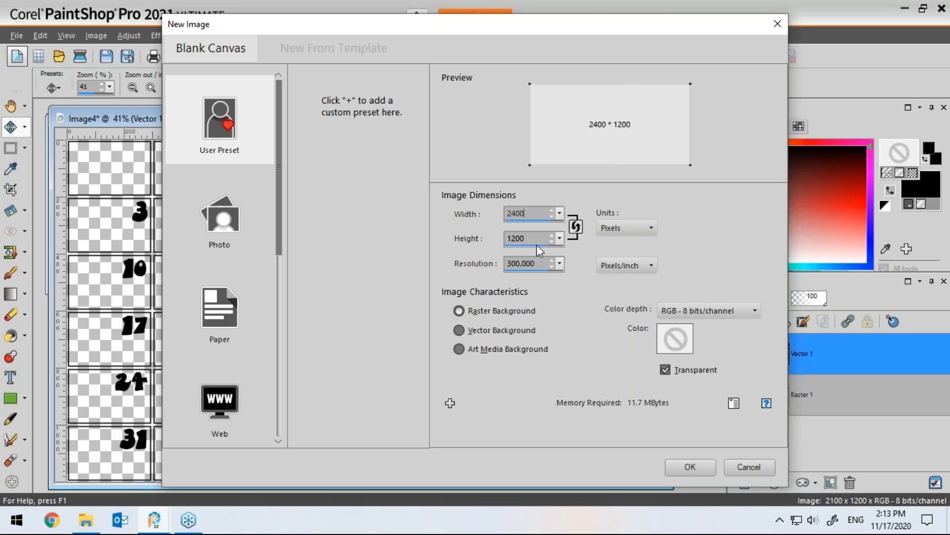
pyautogui.press('Tab')
pyautogui.write('3000')
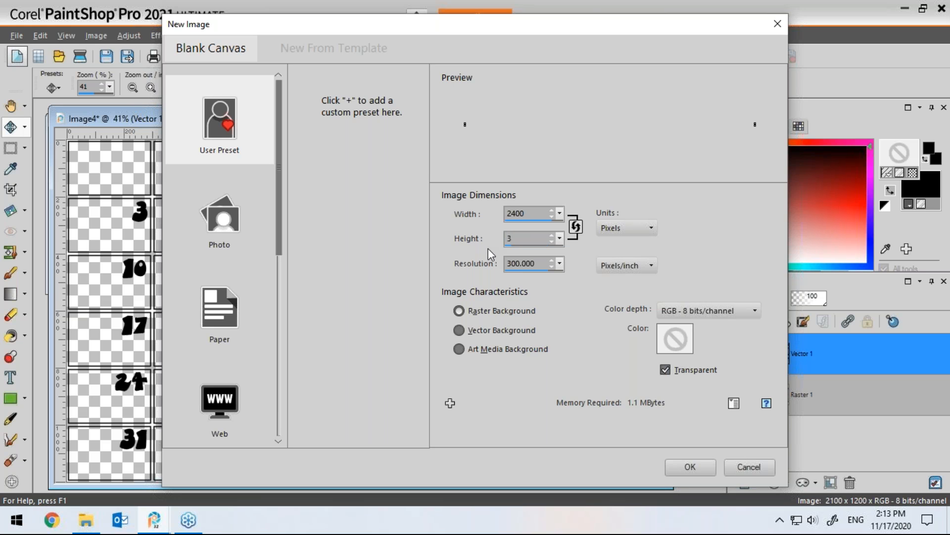
pyautogui.click(690, 467)
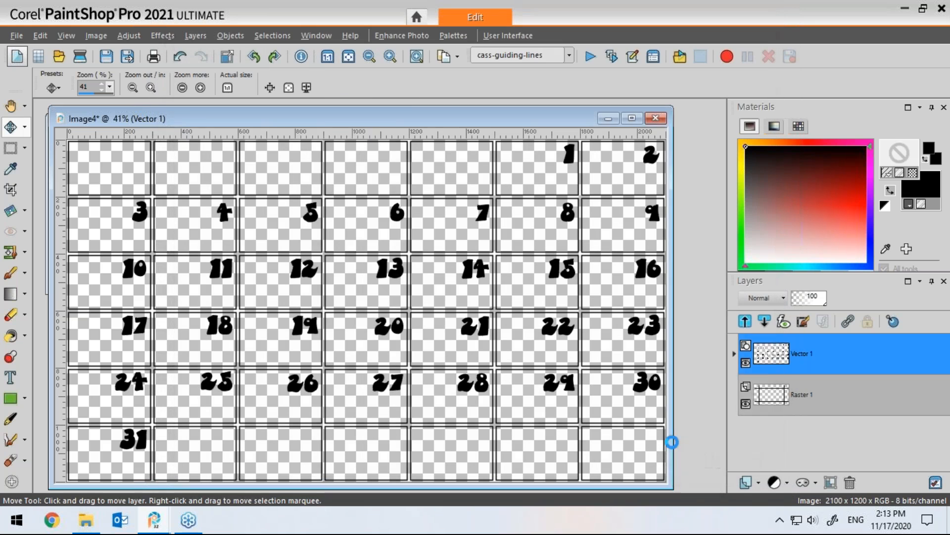
# Step: Copy the numbered grid image merged
pyautogui.moveTo(343, 129); pyautogui.dragTo(627, 121)
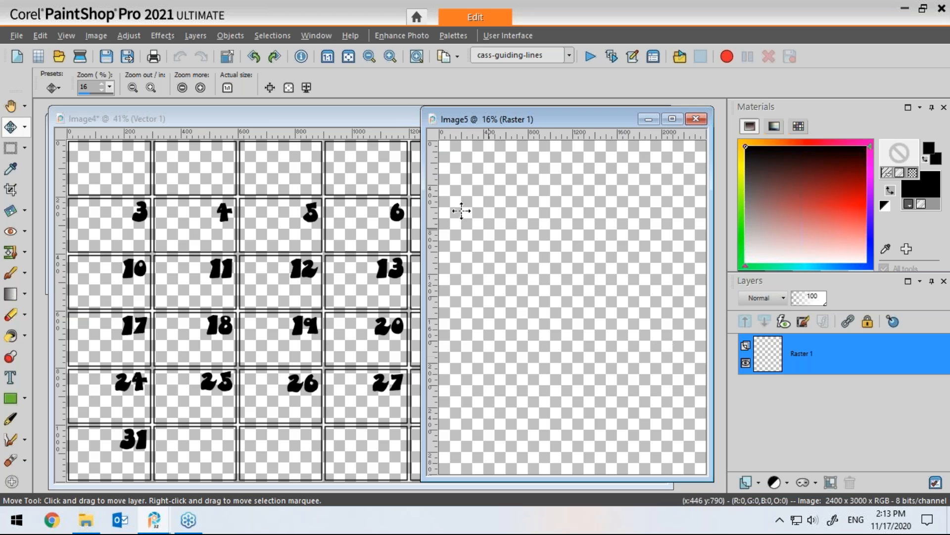
pyautogui.click(369, 119)
pyautogui.moveTo(380, 120); pyautogui.dragTo(372, 117)
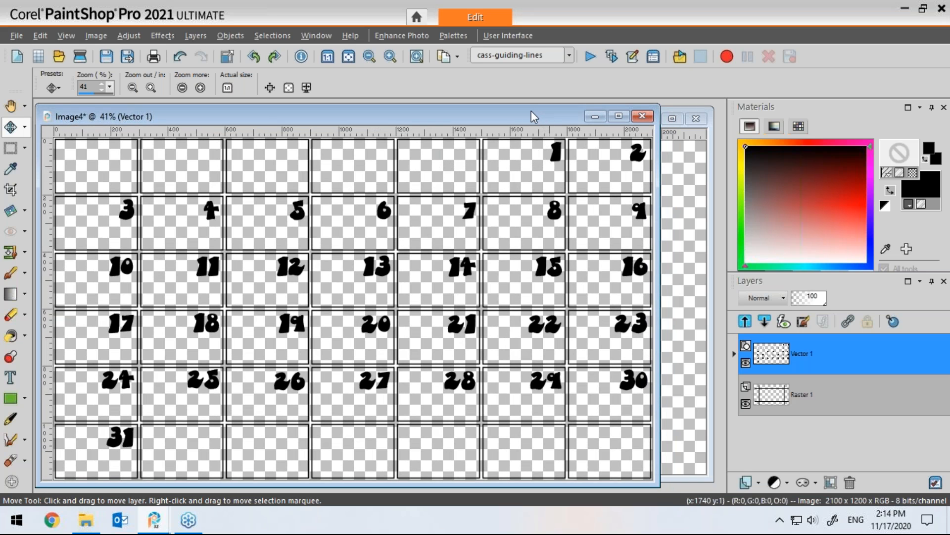
pyautogui.scroll(-3, 530, 111)
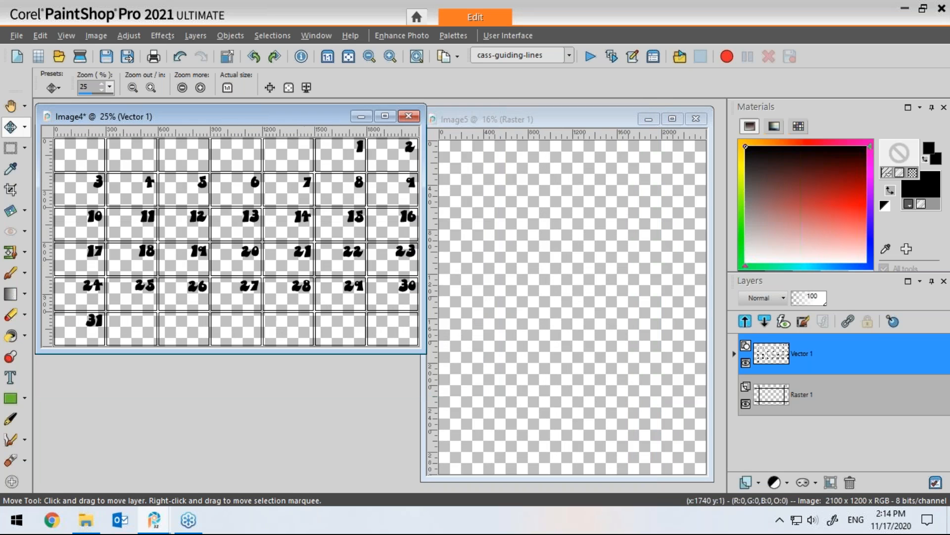
pyautogui.moveTo(327, 112); pyautogui.dragTo(321, 197)
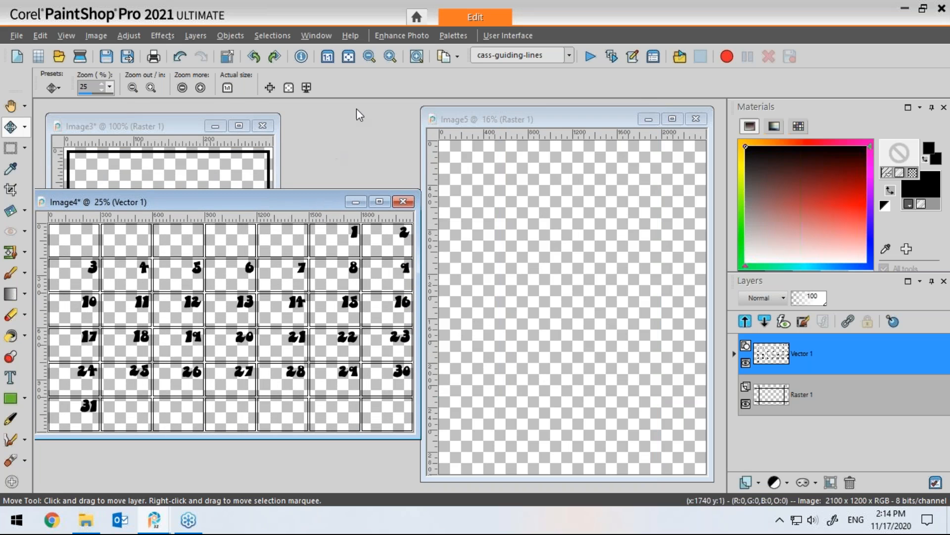
pyautogui.click(457, 56)
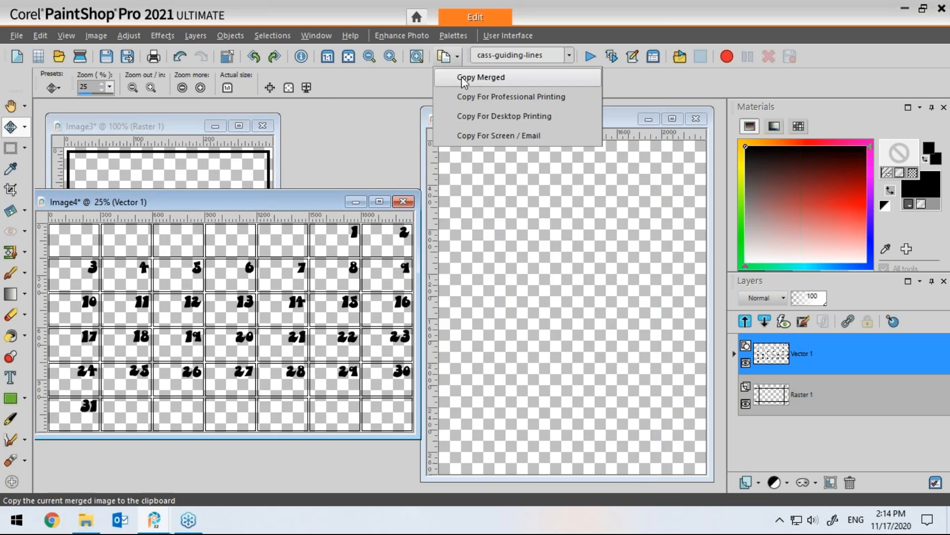
pyautogui.click(483, 77)
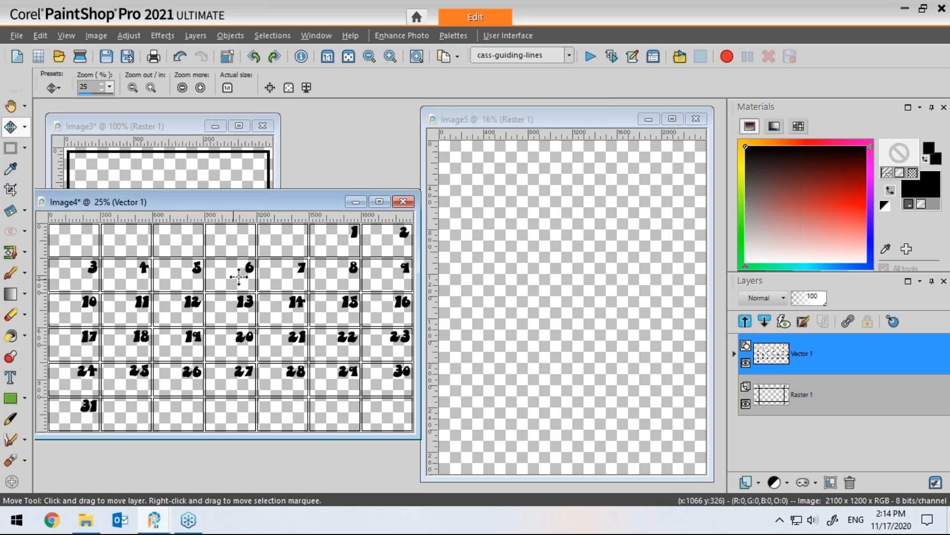
# Step: Paste the grid as a new layer in the new image and move it to the lower part of the canvas
pyautogui.click(551, 119)
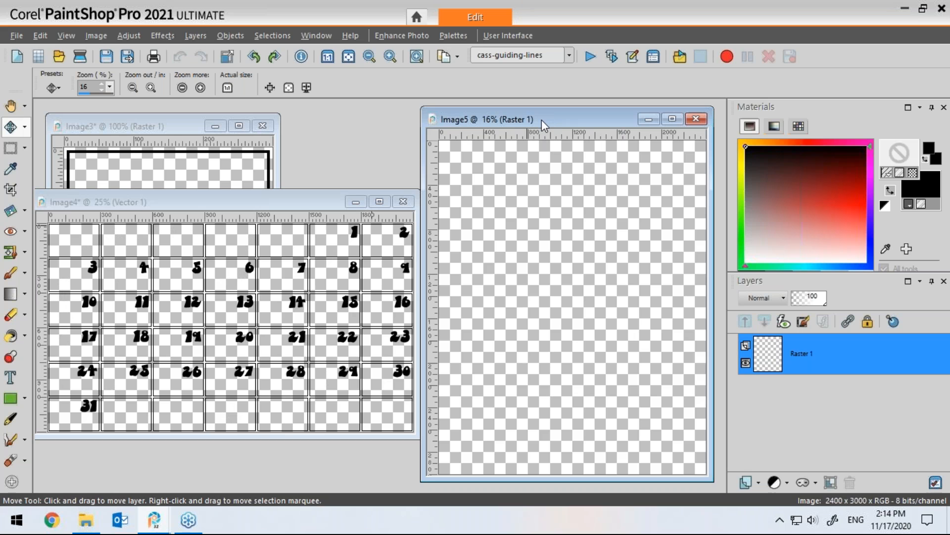
pyautogui.hotkey('ctrl', 'l')
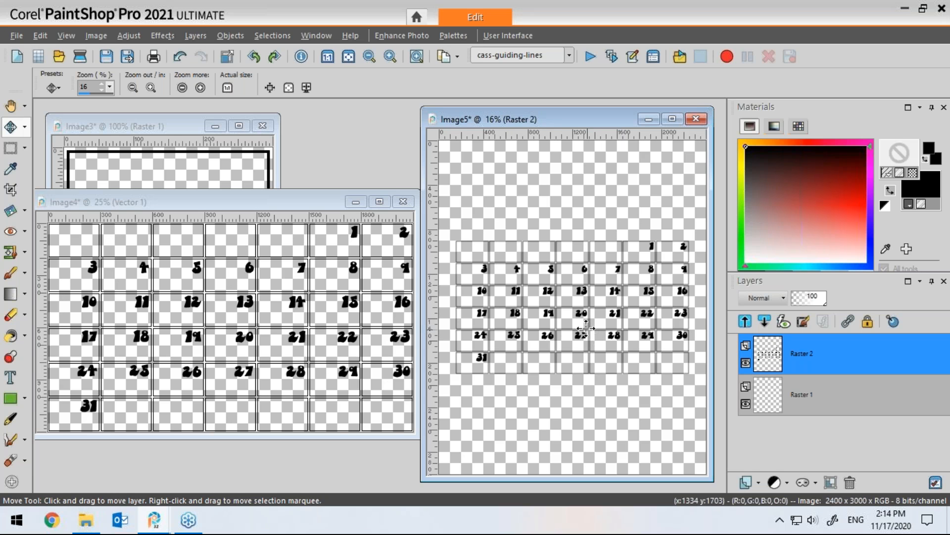
pyautogui.moveTo(578, 312); pyautogui.dragTo(584, 404)
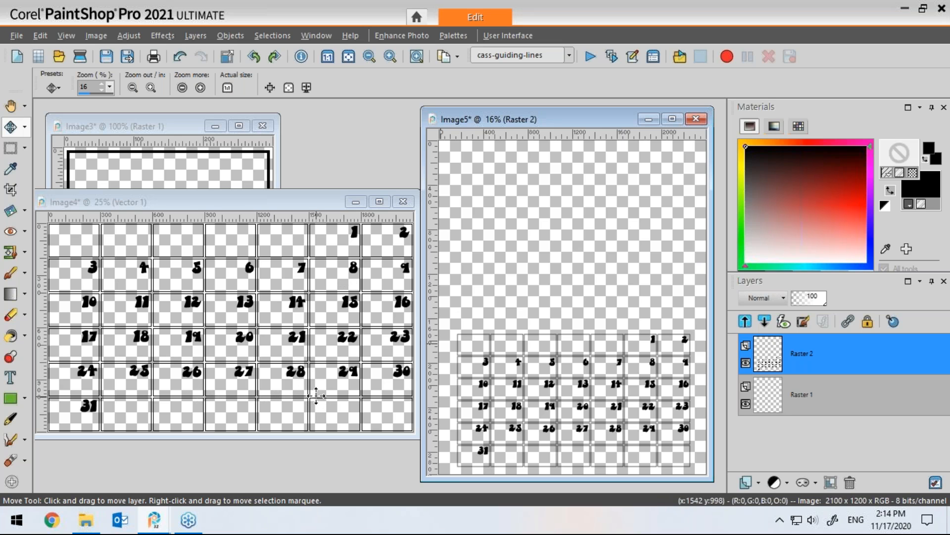
# Step: Set the text size to 150 and add the title January above the grid
pyautogui.click(323, 199)
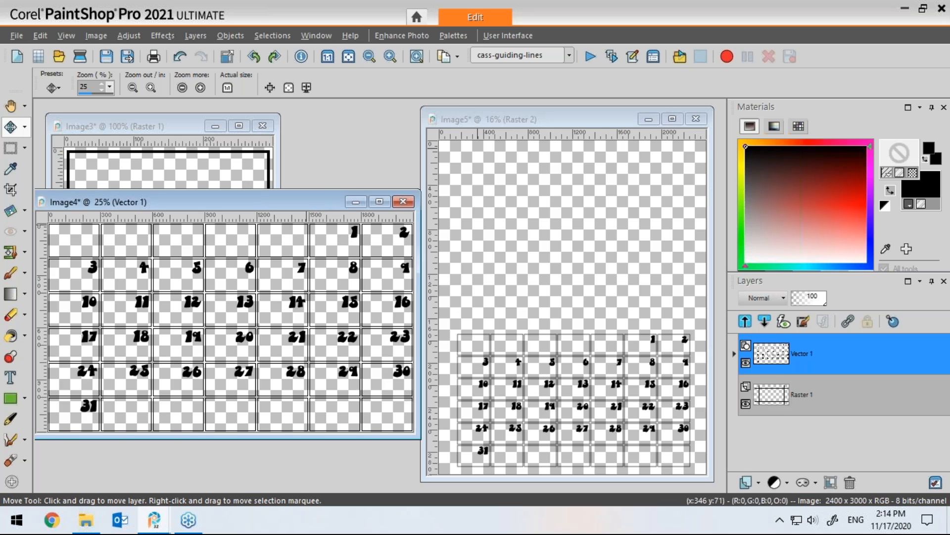
pyautogui.moveTo(574, 119); pyautogui.dragTo(558, 117)
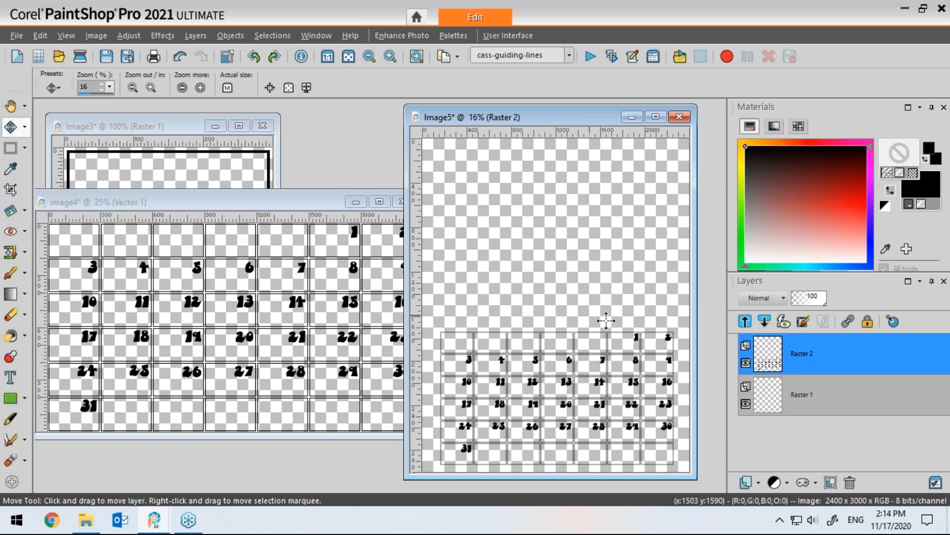
pyautogui.click(11, 381)
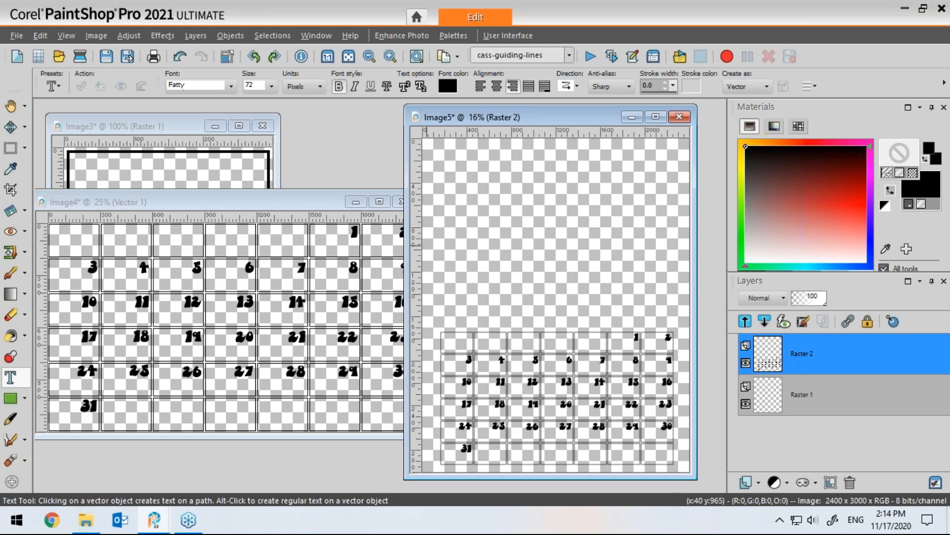
pyautogui.click(454, 232)
pyautogui.click(271, 86)
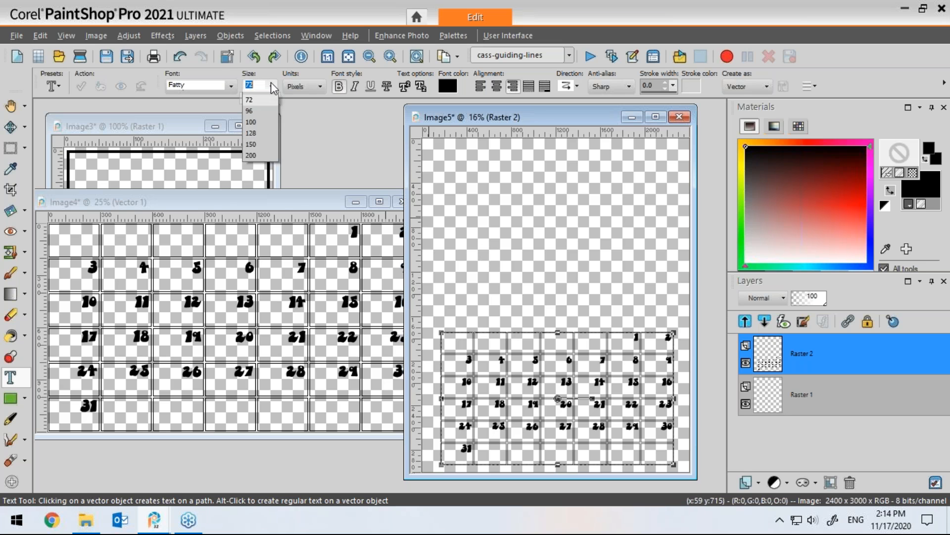
pyautogui.click(251, 319)
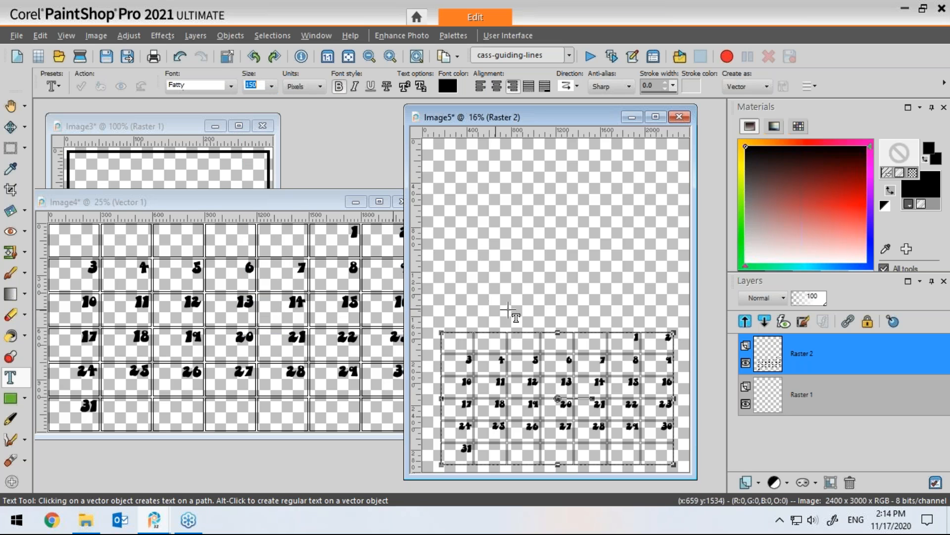
pyautogui.click(543, 301)
pyautogui.write('January')
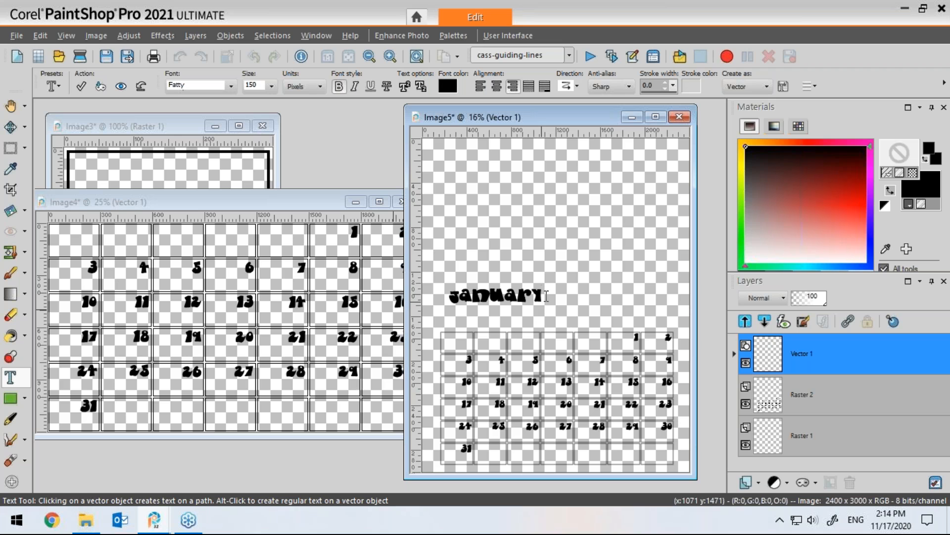
# Step: Change the font of the January title text to mama and apply the edit
pyautogui.moveTo(544, 297); pyautogui.dragTo(424, 308)
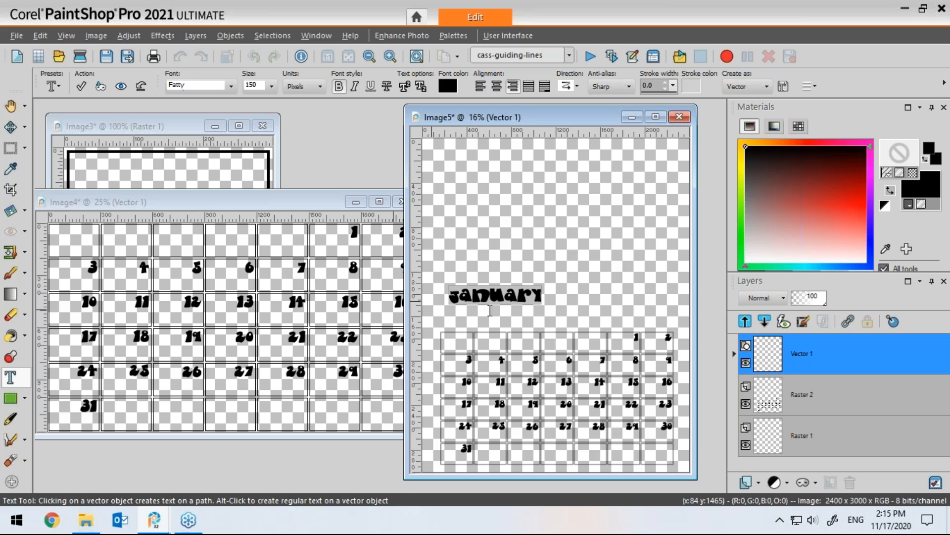
pyautogui.click(231, 85)
pyautogui.moveTo(404, 239); pyautogui.dragTo(405, 317)
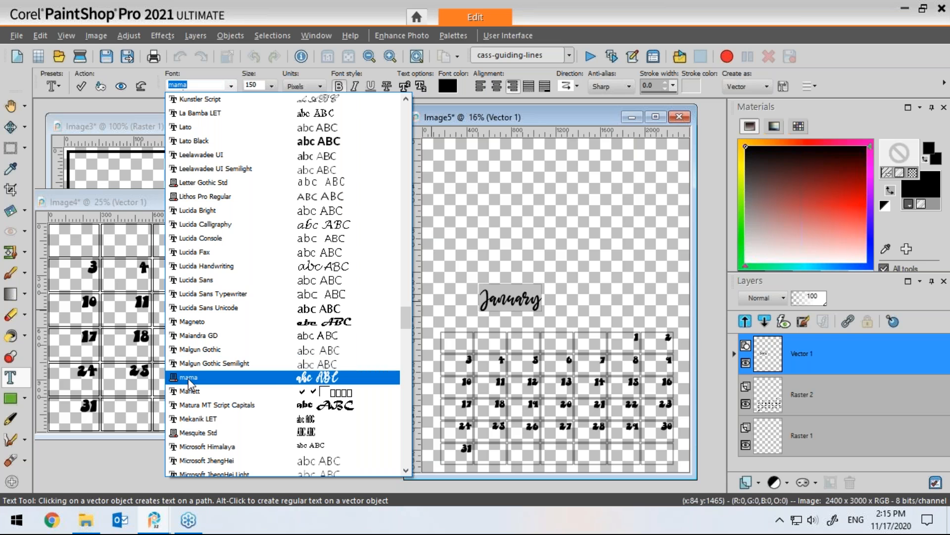
pyautogui.click(222, 378)
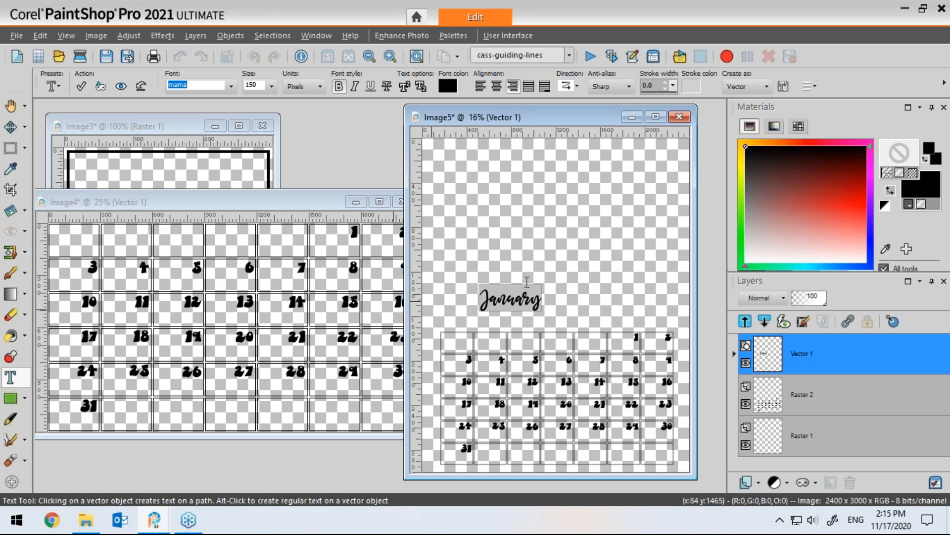
pyautogui.click(539, 310)
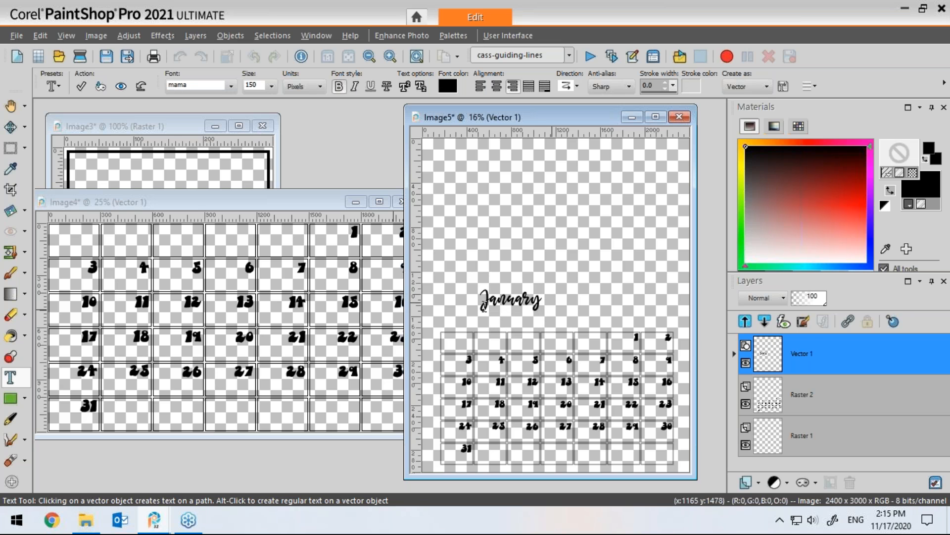
pyautogui.moveTo(542, 300); pyautogui.dragTo(466, 299)
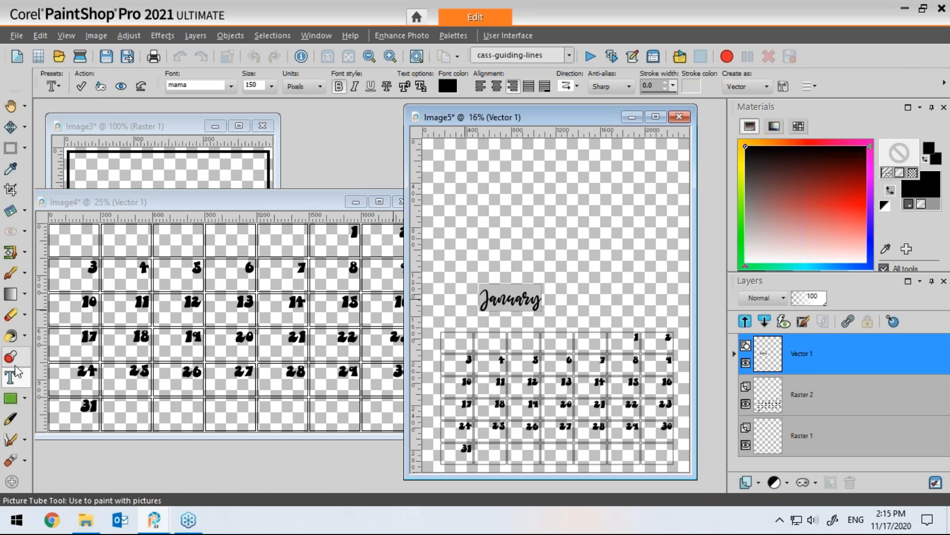
pyautogui.click(82, 88)
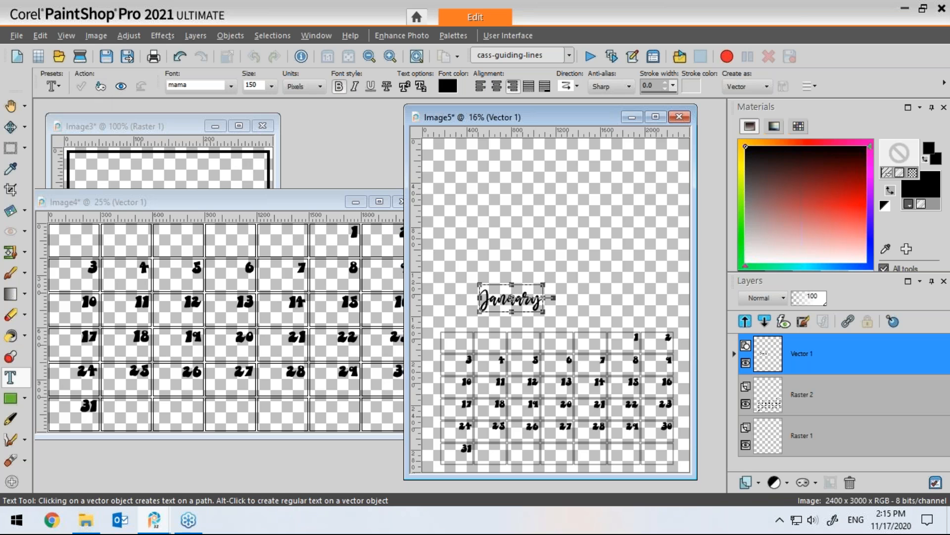
# Step: Enlarge the January title and move it left so it starts above the grid's left edge
pyautogui.moveTo(543, 282); pyautogui.dragTo(592, 256)
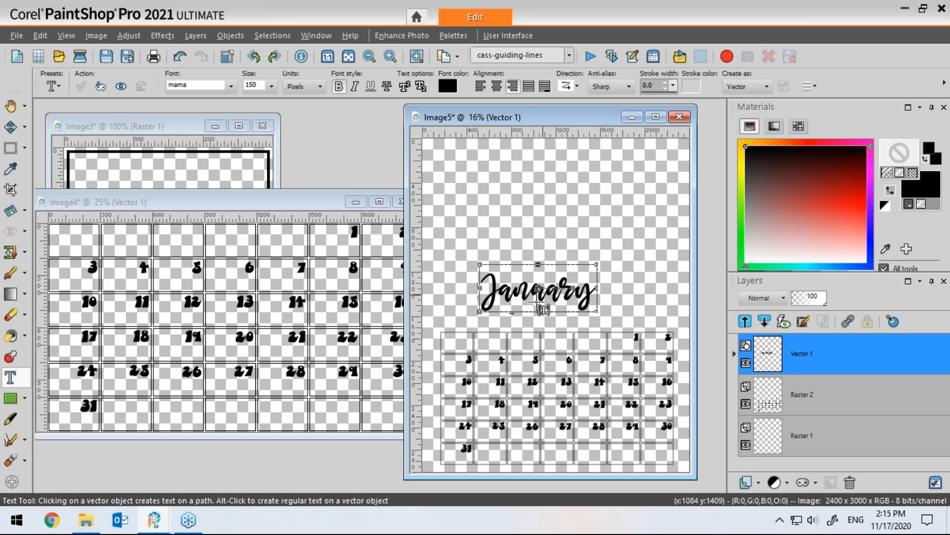
pyautogui.moveTo(537, 294); pyautogui.dragTo(499, 294)
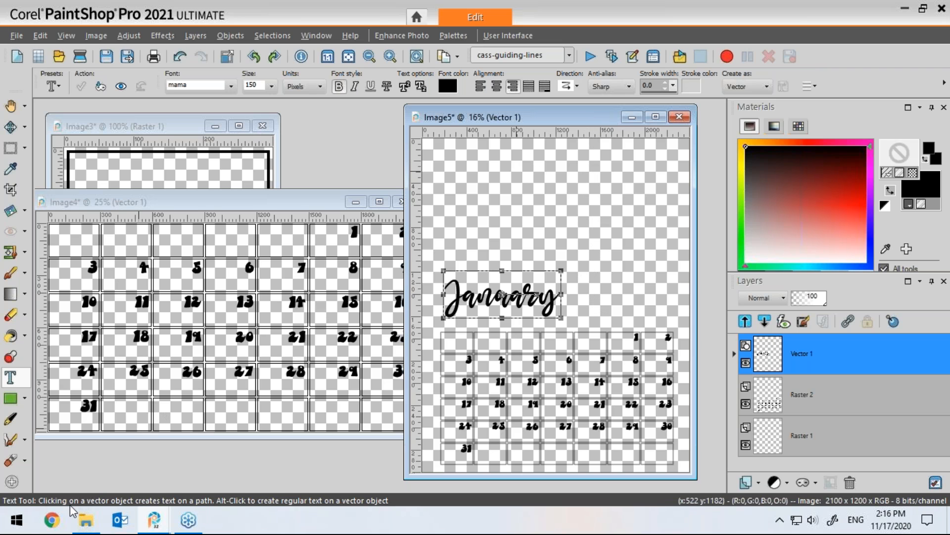
# Step: Switch to the Windows Character Map app by searching for it
pyautogui.rightClick(19, 519)
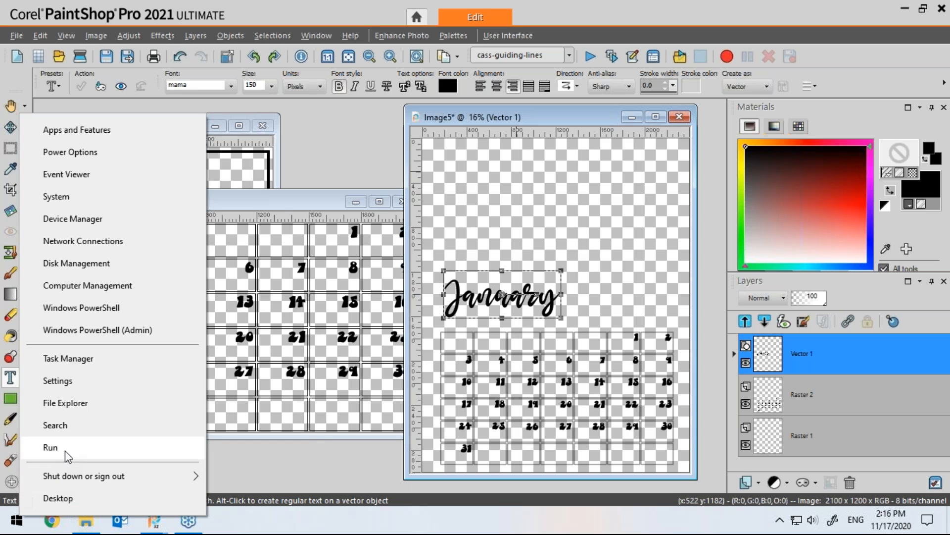
pyautogui.click(57, 424)
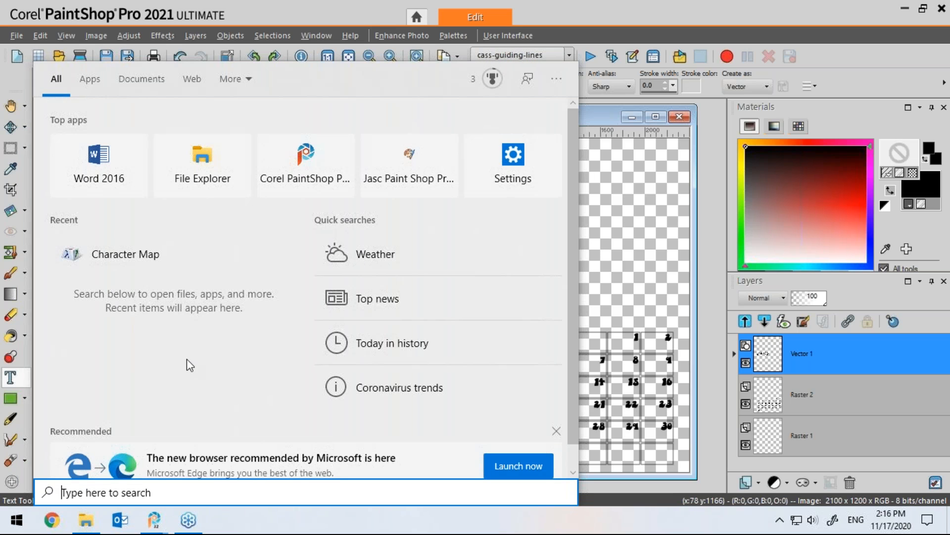
pyautogui.write('ch')
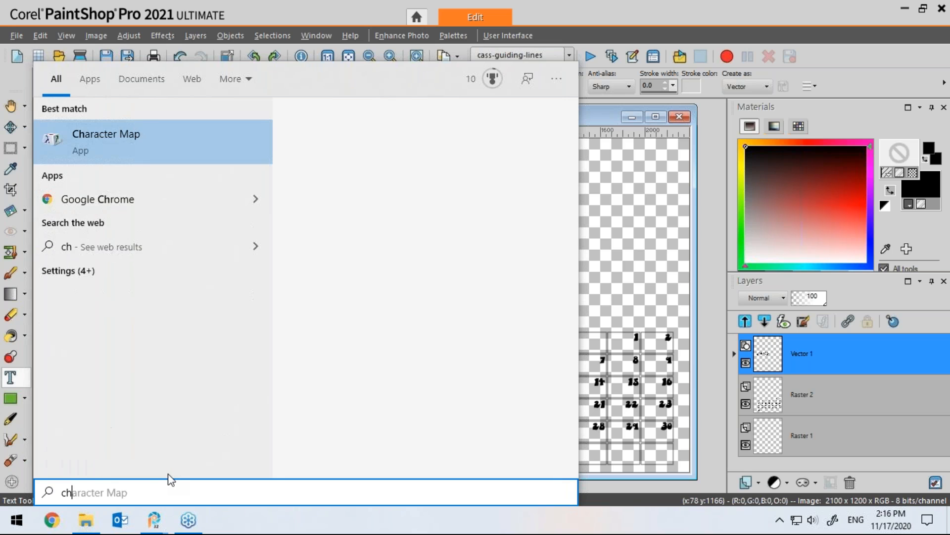
pyautogui.write('aracter')
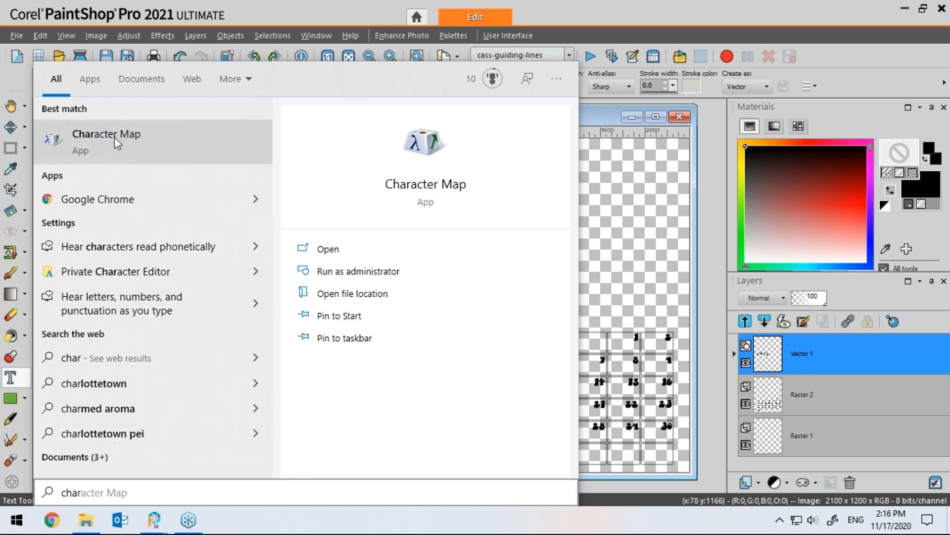
pyautogui.click(115, 137)
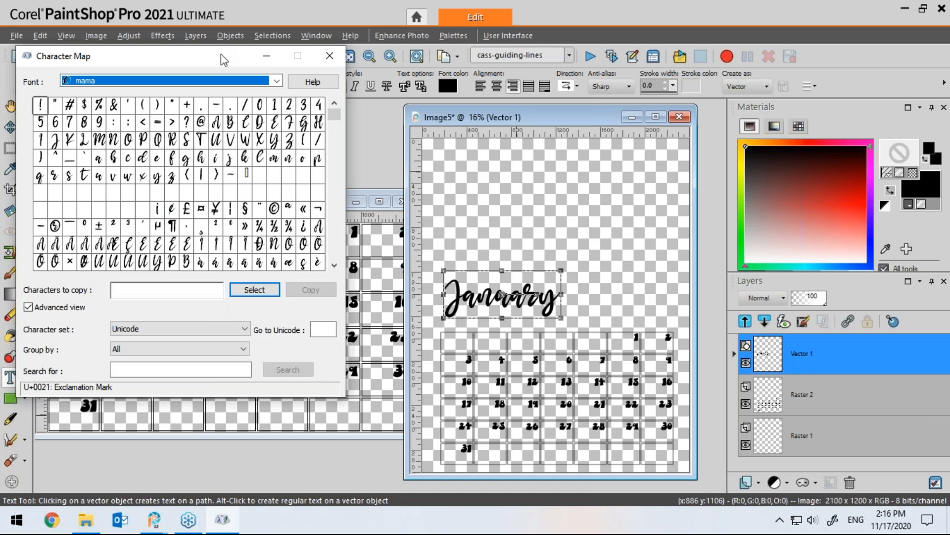
# Step: Group the mama font's characters by Unicode Subrange and show the Private Use Characters
pyautogui.moveTo(226, 63); pyautogui.dragTo(238, 77)
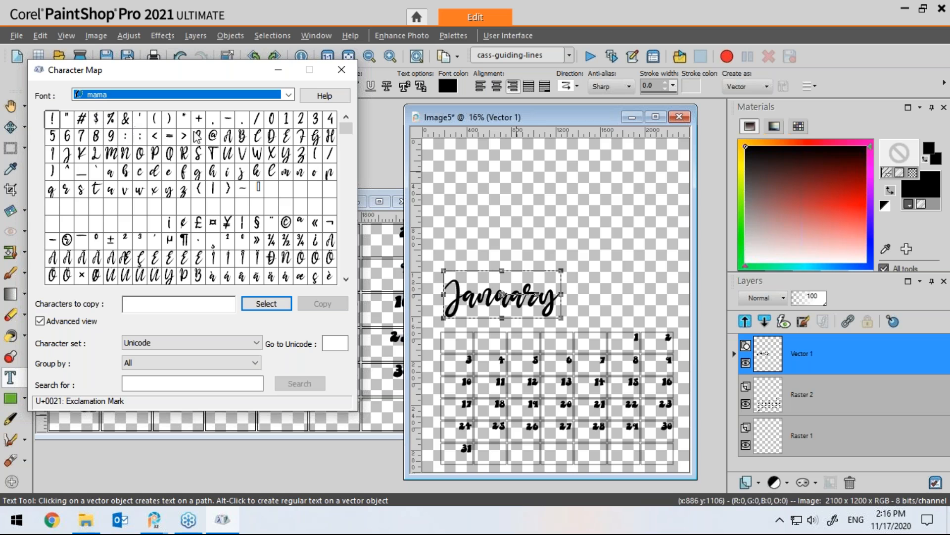
pyautogui.moveTo(346, 130); pyautogui.dragTo(344, 135)
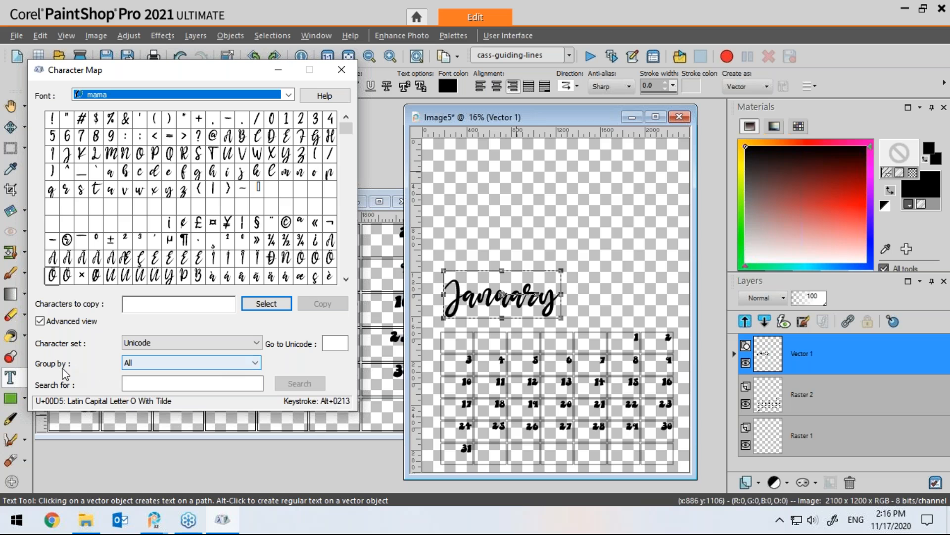
pyautogui.click(41, 321)
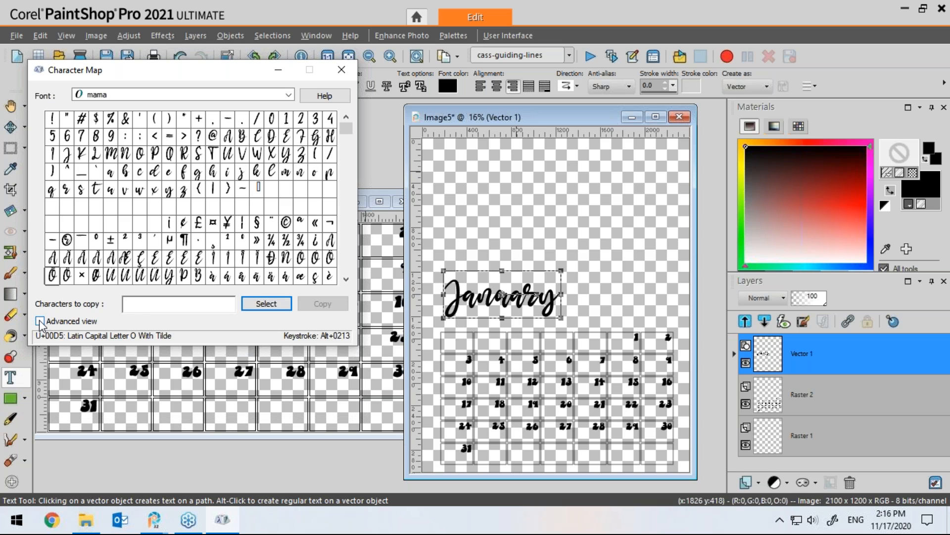
pyautogui.click(40, 321)
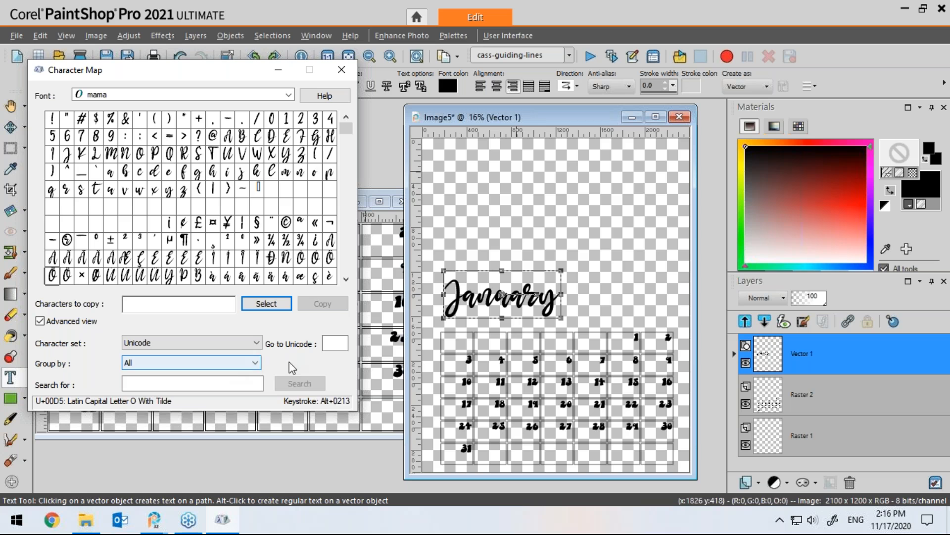
pyautogui.click(255, 362)
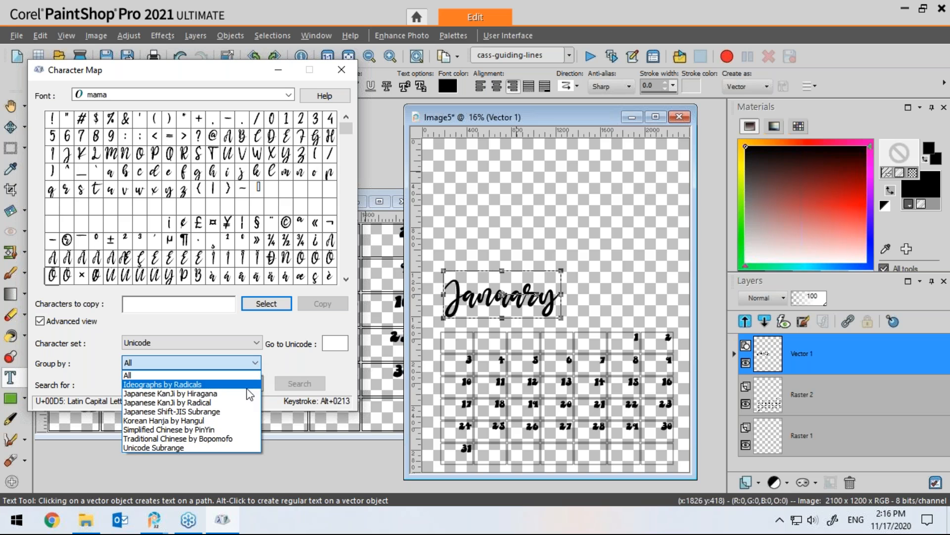
pyautogui.click(189, 448)
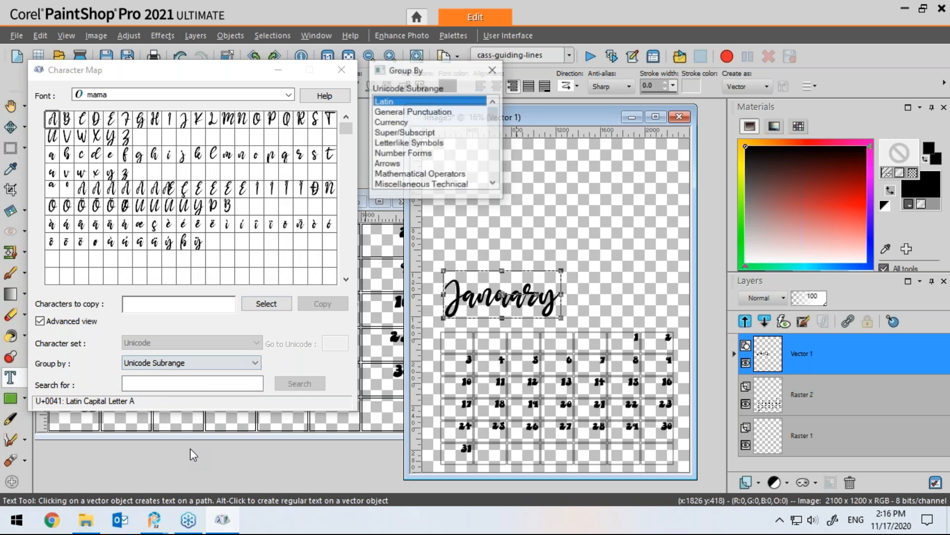
pyautogui.moveTo(494, 112); pyautogui.dragTo(495, 179)
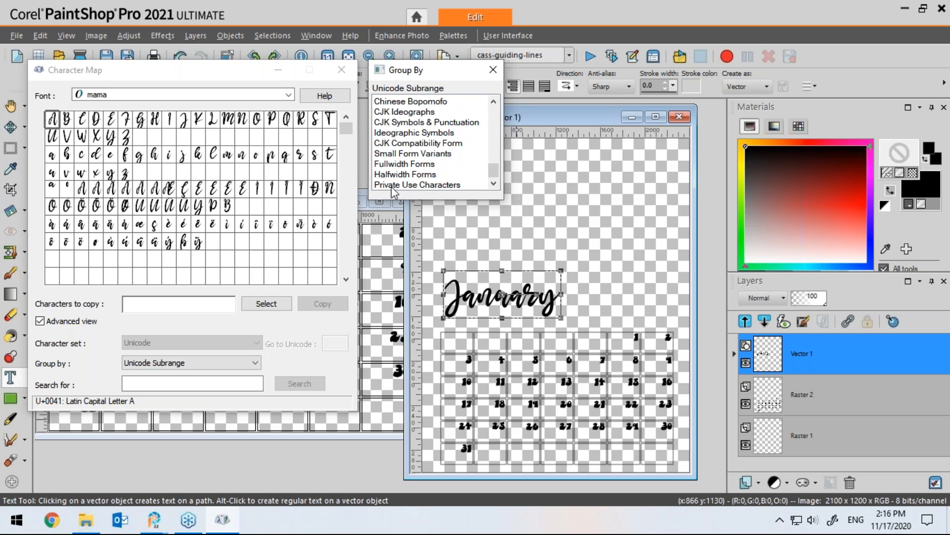
pyautogui.click(444, 186)
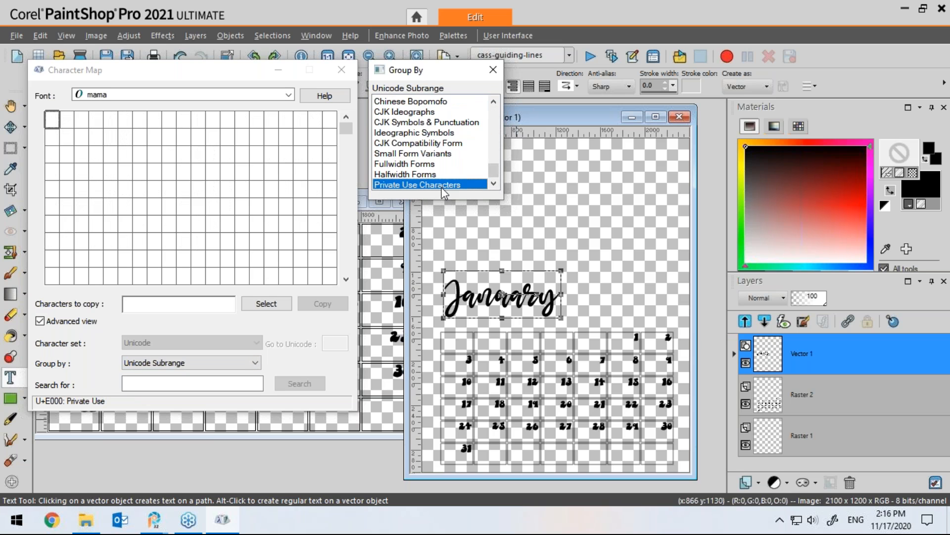
# Step: Browse the private-use glyphs of the mama font for a swash tail character
pyautogui.moveTo(346, 128); pyautogui.dragTo(348, 137)
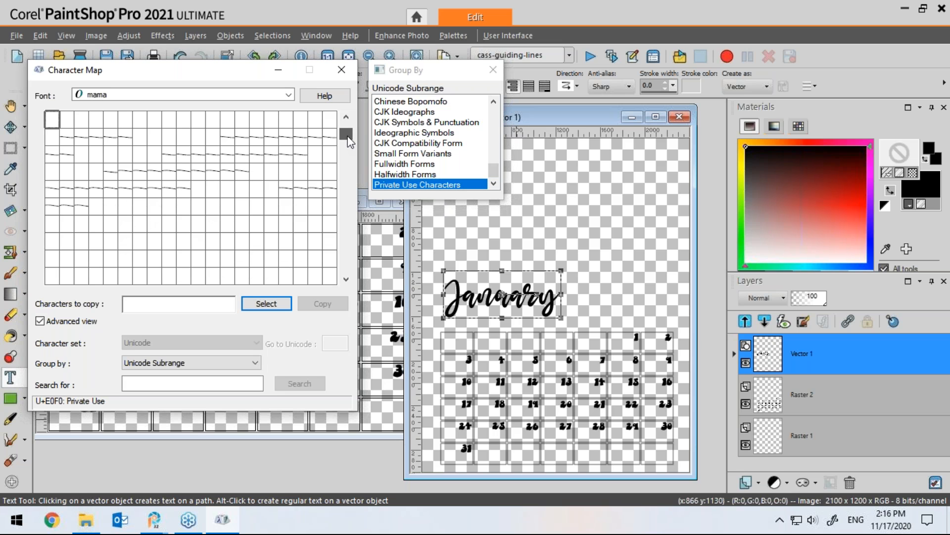
pyautogui.moveTo(348, 138); pyautogui.dragTo(348, 135)
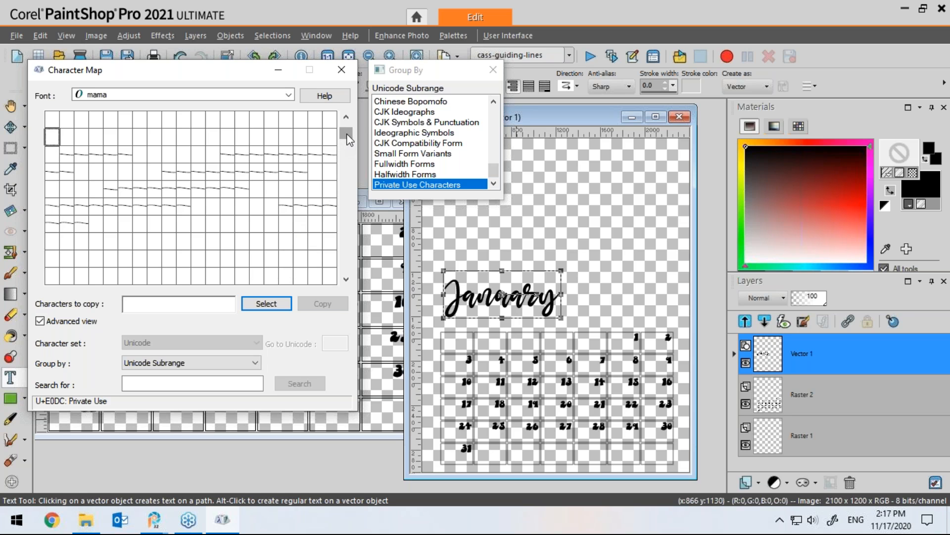
pyautogui.click(254, 156)
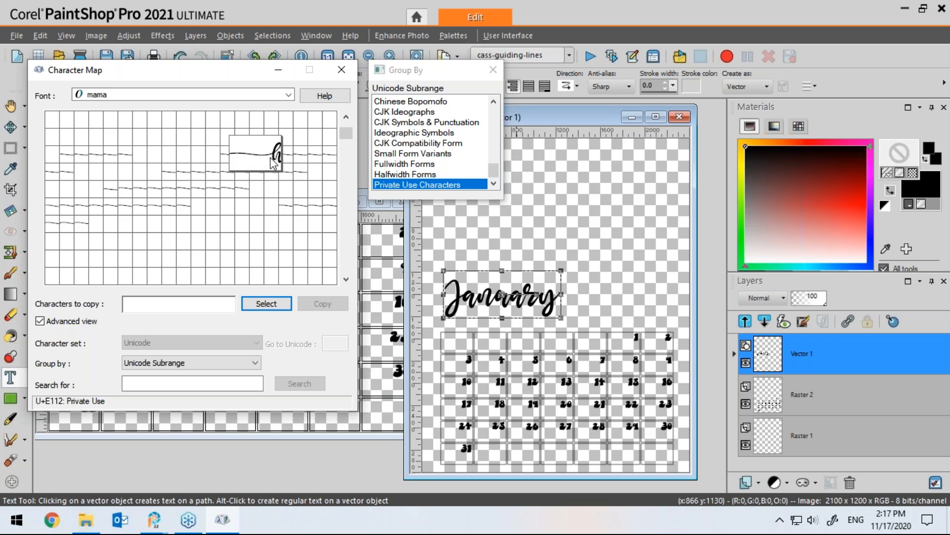
pyautogui.click(285, 206)
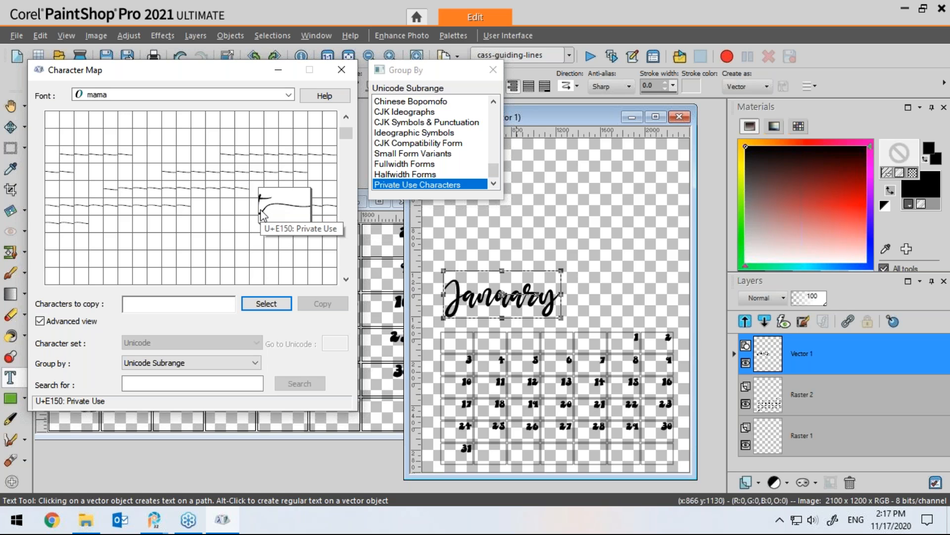
pyautogui.press('Right')
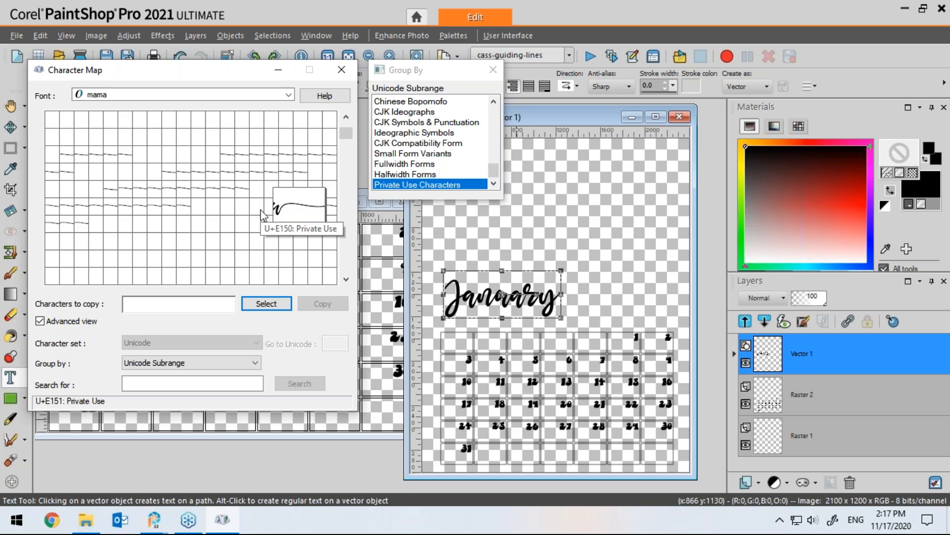
pyautogui.press('Right')
pyautogui.press('Right')
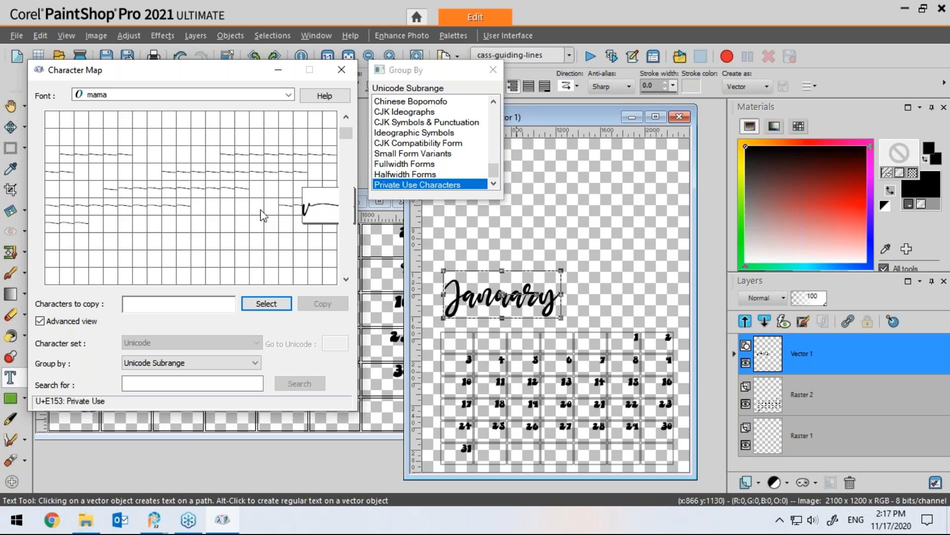
pyautogui.press('Right')
pyautogui.press('Right')
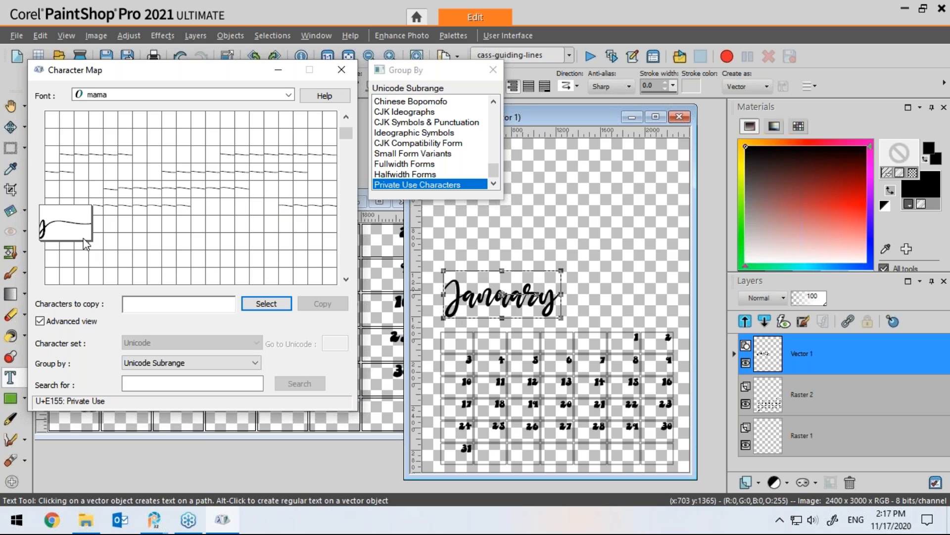
# Step: Add the chosen swash tail glyph to the characters to copy, copy it, and return to the image
pyautogui.click(265, 303)
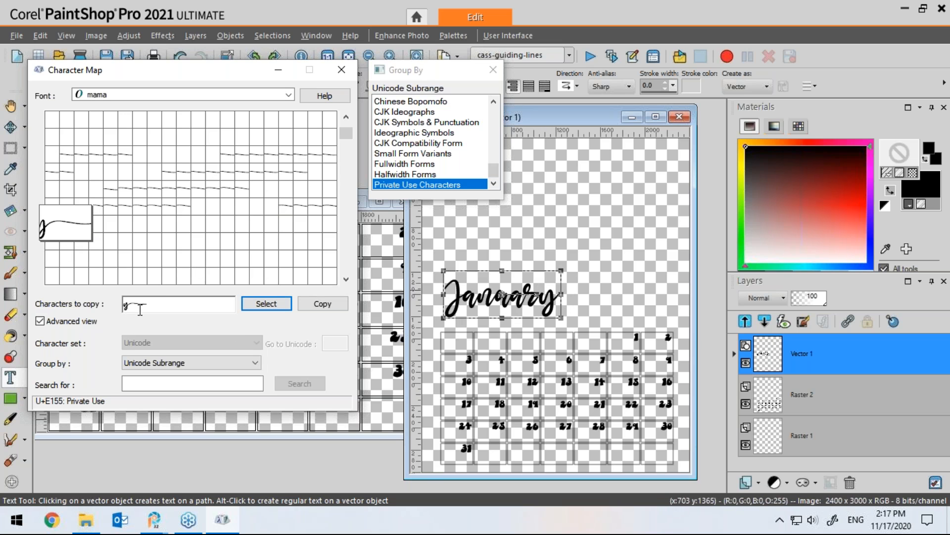
pyautogui.moveTo(154, 306); pyautogui.dragTo(131, 309)
pyautogui.click(582, 118)
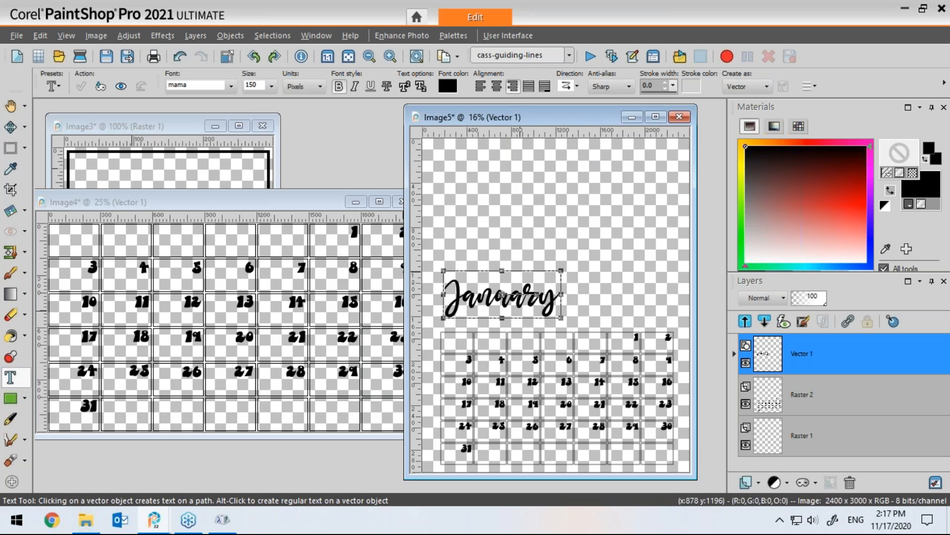
# Step: Paste the swash tail glyph at the end of the January title text and apply it
pyautogui.moveTo(543, 298); pyautogui.dragTo(560, 303)
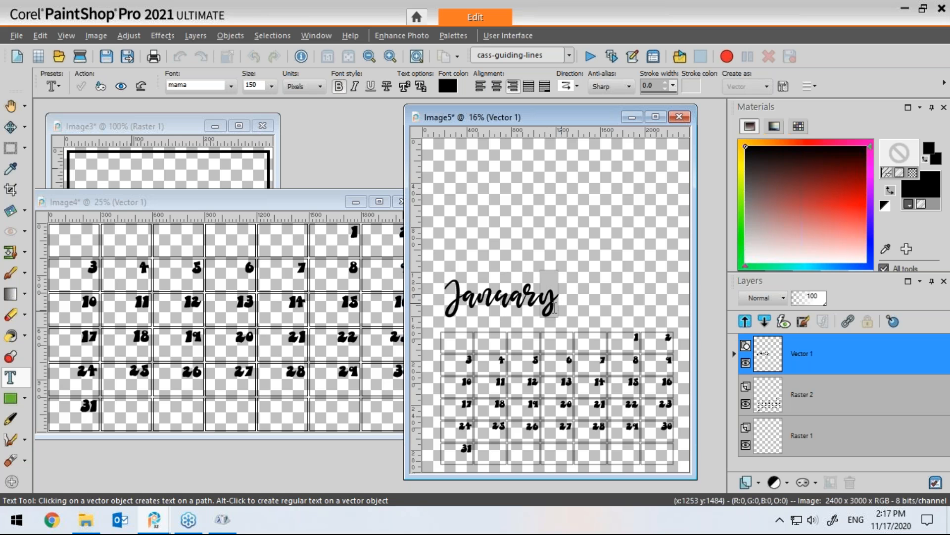
pyautogui.write('y')
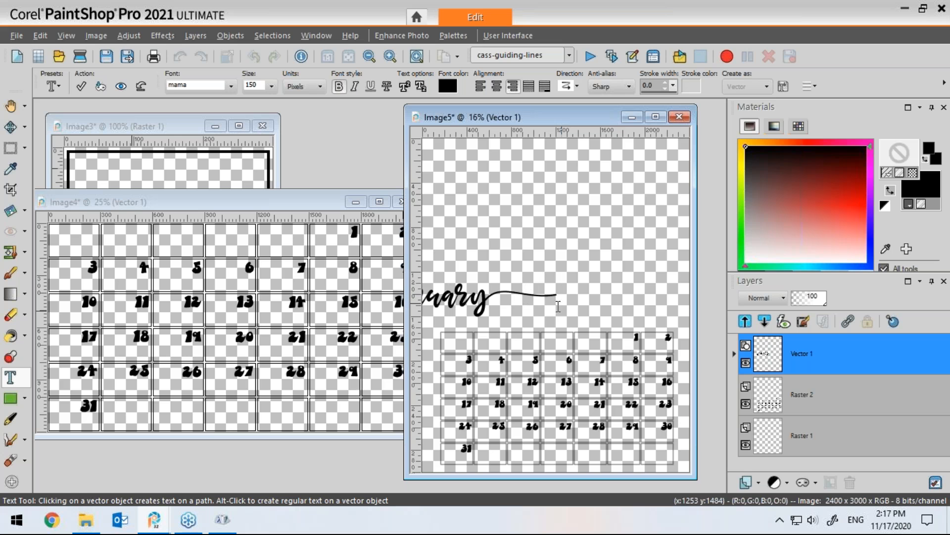
pyautogui.click(81, 86)
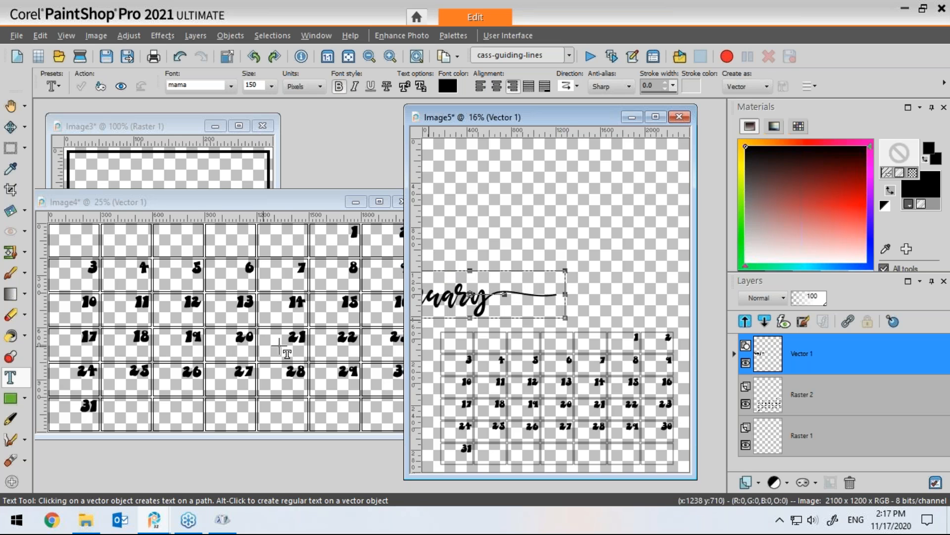
# Step: Move the swashed January title to sit centred just above the calendar grid
pyautogui.press('m')
pyautogui.moveTo(482, 306); pyautogui.dragTo(549, 306)
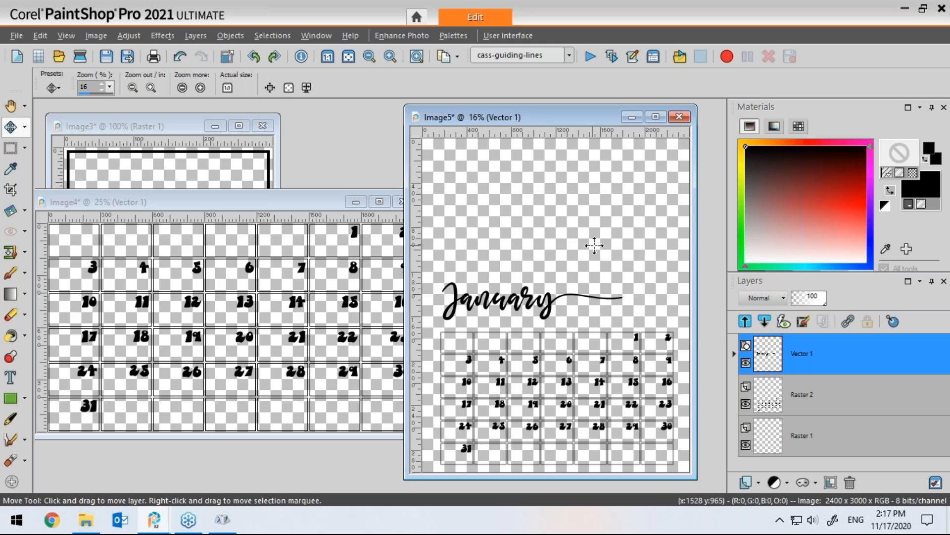
pyautogui.moveTo(550, 303); pyautogui.dragTo(554, 308)
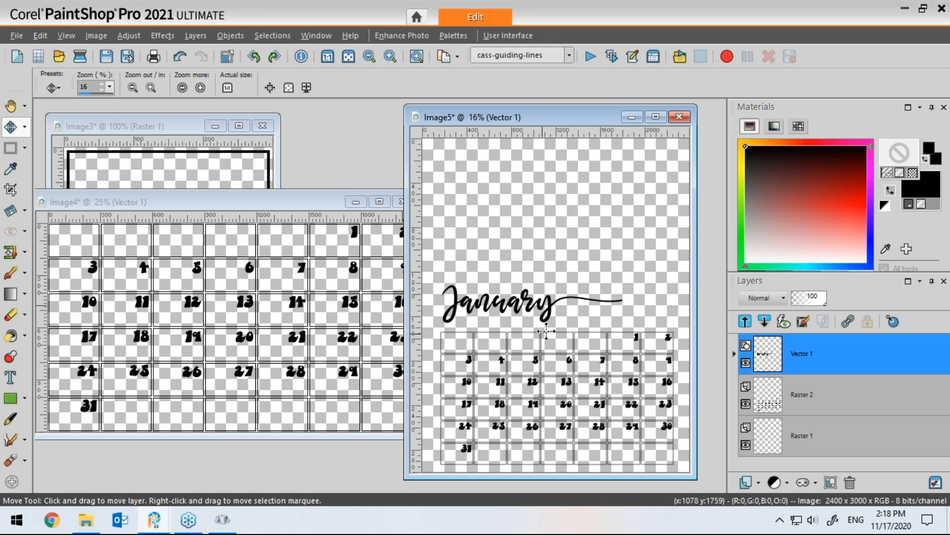
# Step: Nudge the January title slightly upward, then open Winter wonderland Dec 2018.JPG from the Photos folder
pyautogui.moveTo(549, 307); pyautogui.dragTo(551, 304)
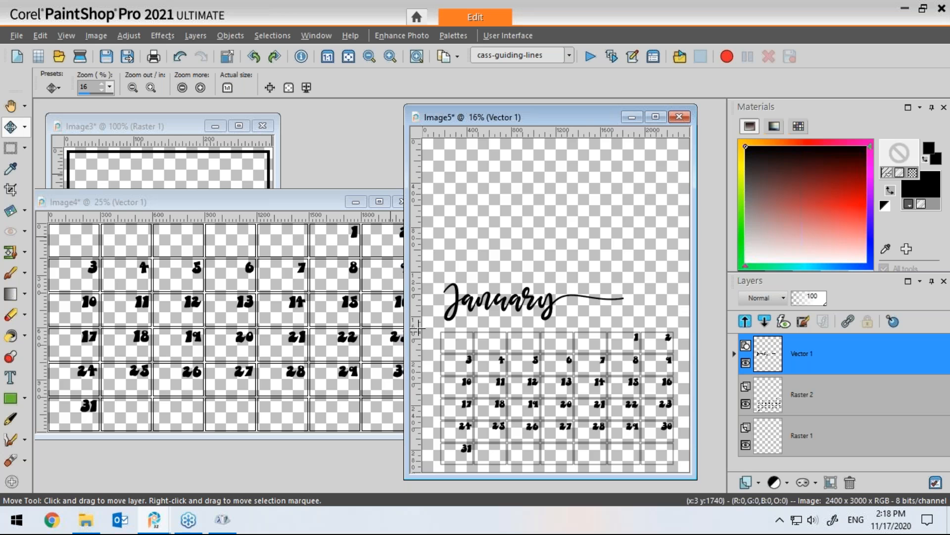
pyautogui.moveTo(580, 121); pyautogui.dragTo(558, 119)
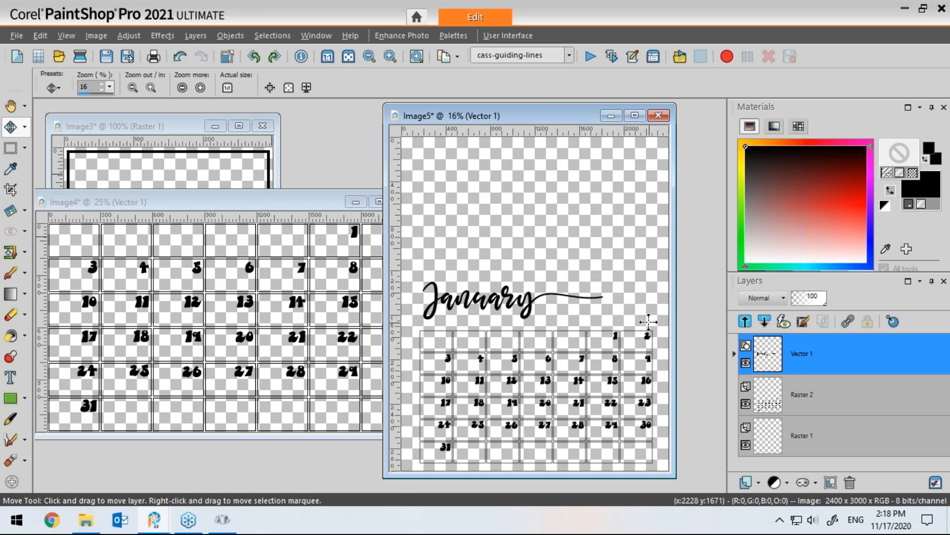
pyautogui.click(60, 58)
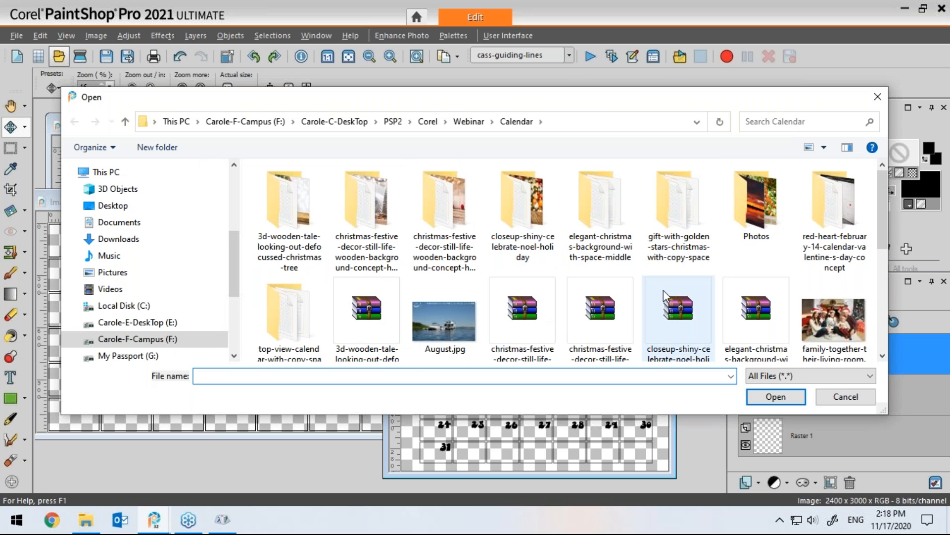
pyautogui.doubleClick(757, 218)
pyautogui.doubleClick(377, 290)
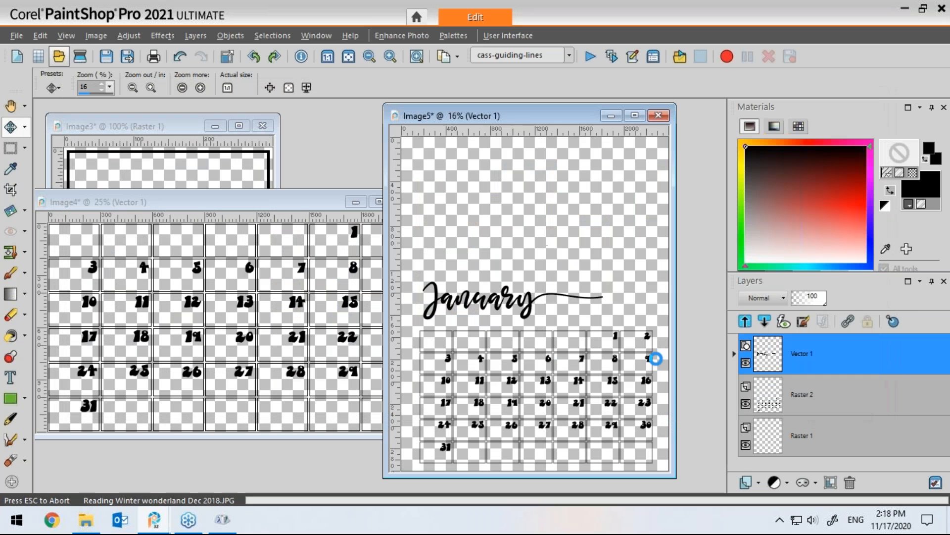
pyautogui.moveTo(454, 127); pyautogui.dragTo(369, 114)
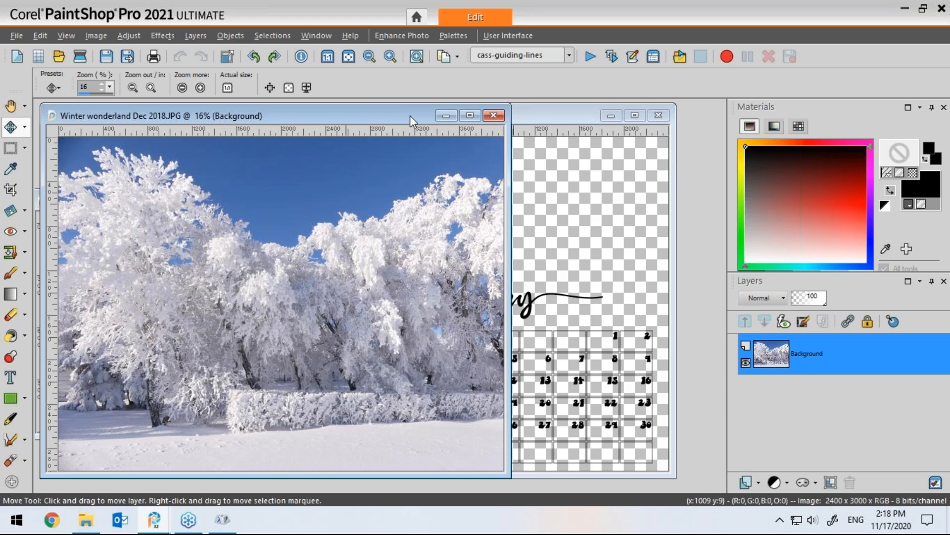
# Step: Resize the winter photo to 2500 x 1875 pixels
pyautogui.click(98, 37)
pyautogui.click(121, 119)
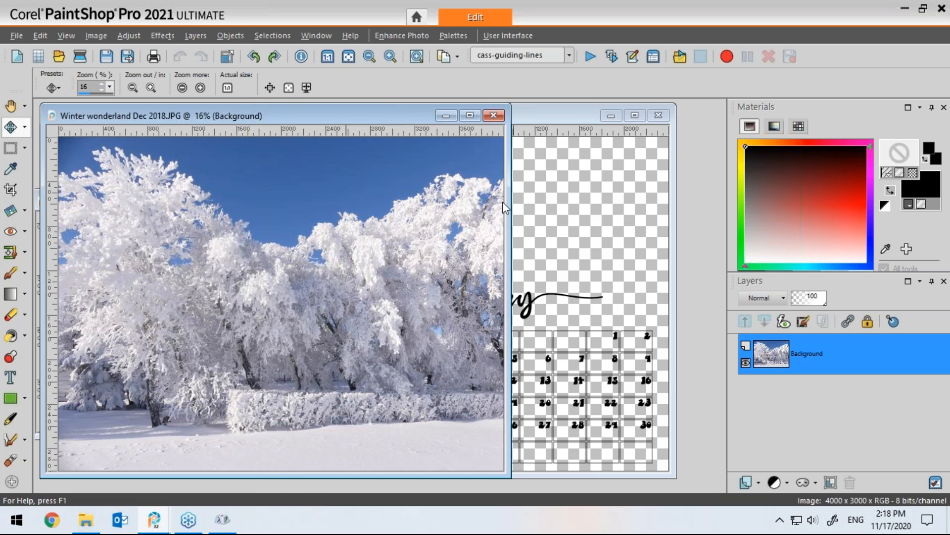
pyautogui.moveTo(495, 139); pyautogui.dragTo(470, 144)
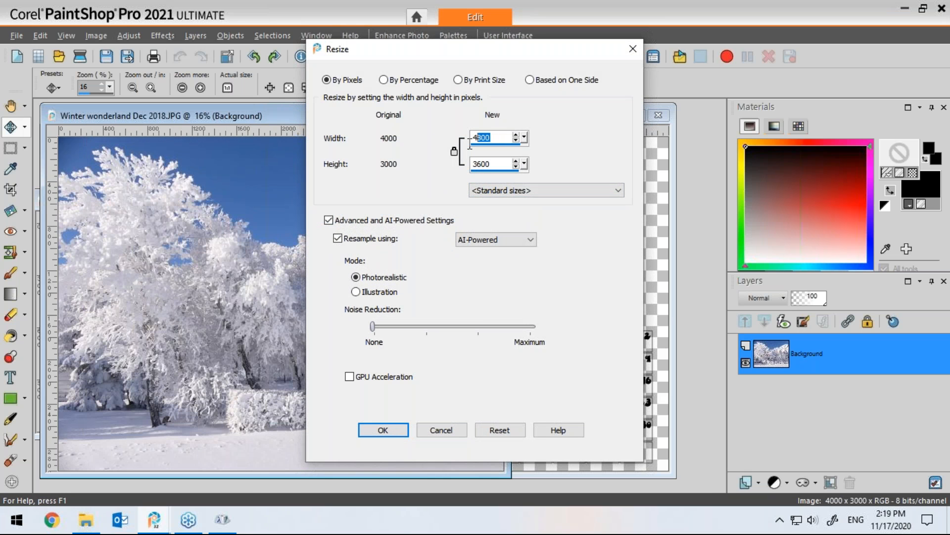
pyautogui.write('25')
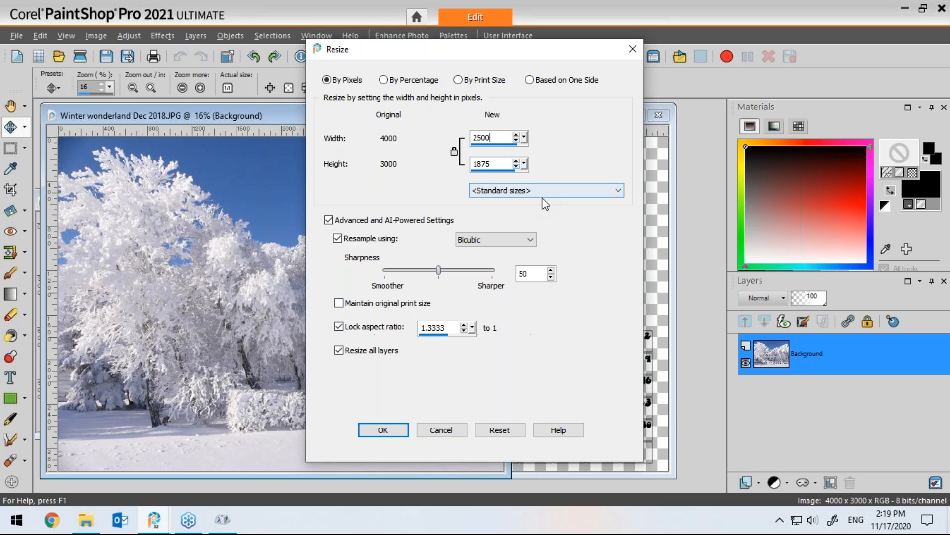
pyautogui.click(384, 430)
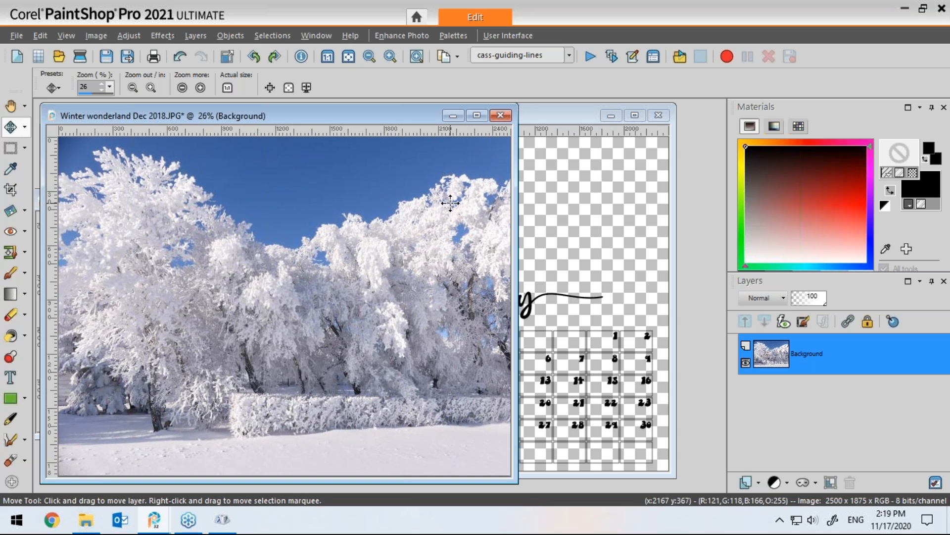
# Step: Paste the winter photo as a new layer in the calendar image and move it to the top of the canvas
pyautogui.click(564, 113)
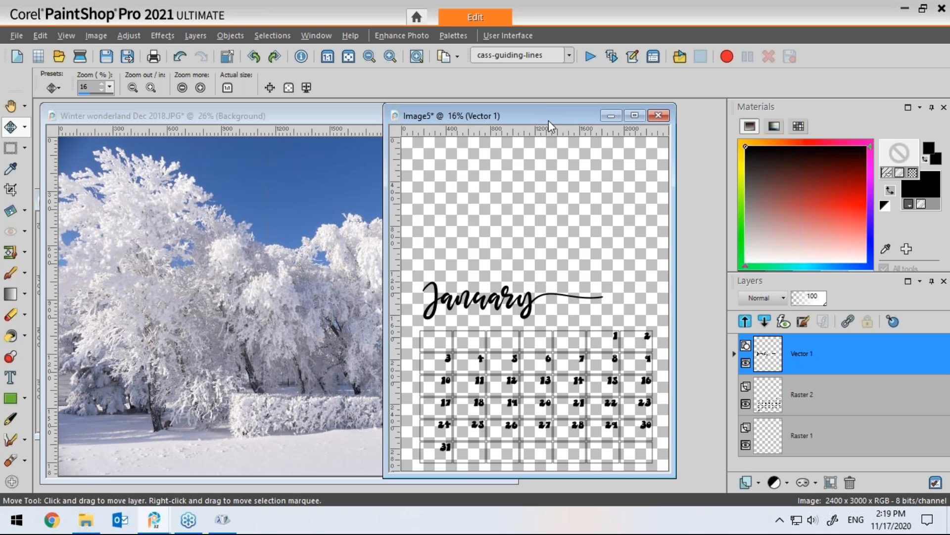
pyautogui.hotkey('ctrl', 'l')
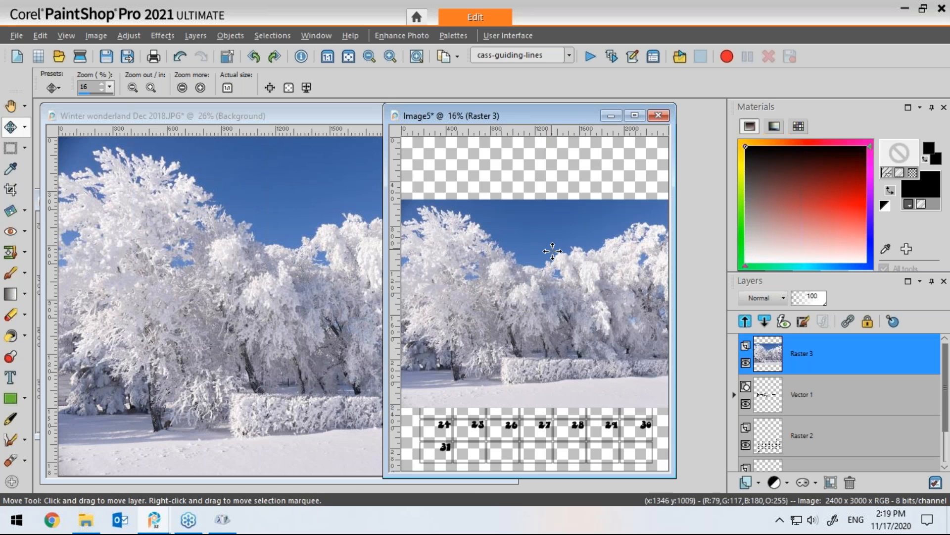
pyautogui.moveTo(560, 266); pyautogui.dragTo(559, 213)
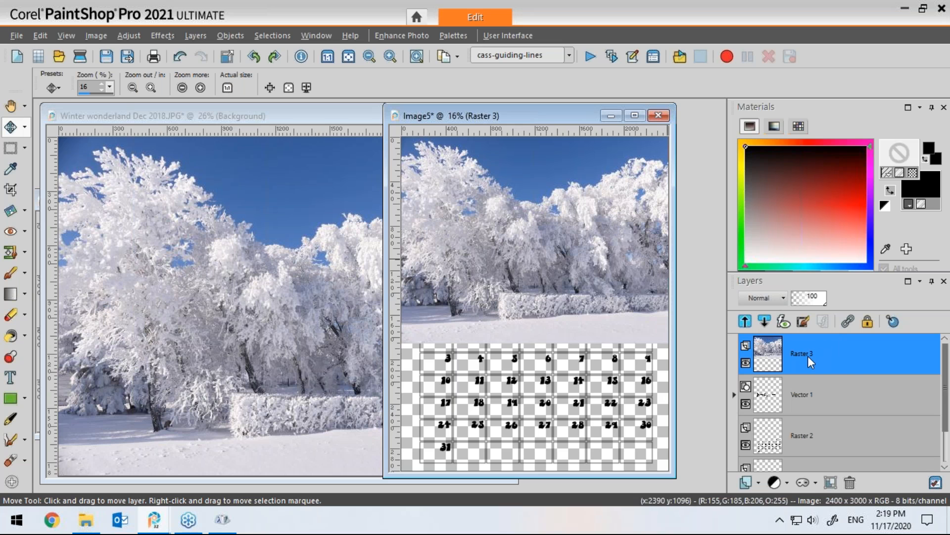
# Step: Move the photo layer below the title and grid layers
pyautogui.moveTo(804, 358)
pyautogui.moveTo(799, 359); pyautogui.dragTo(801, 458)
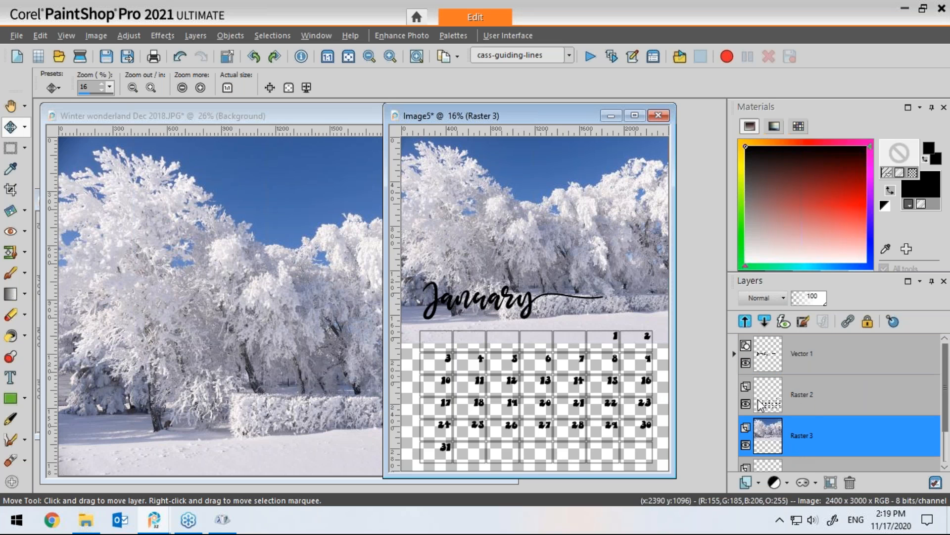
pyautogui.moveTo(562, 117); pyautogui.dragTo(561, 115)
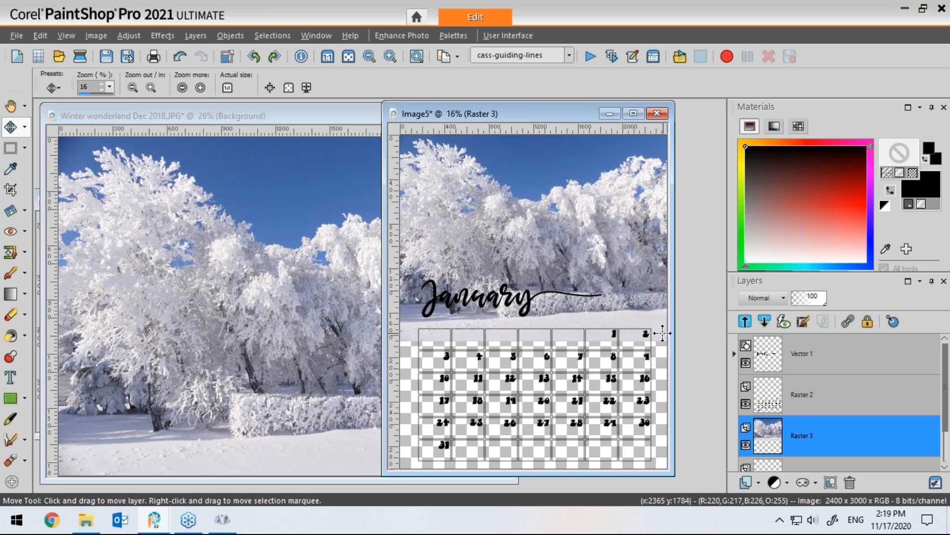
# Step: Sample a light grey from the snowy photo and flood-fill the bottom Raster 1 layer with that solid colour
pyautogui.click(10, 168)
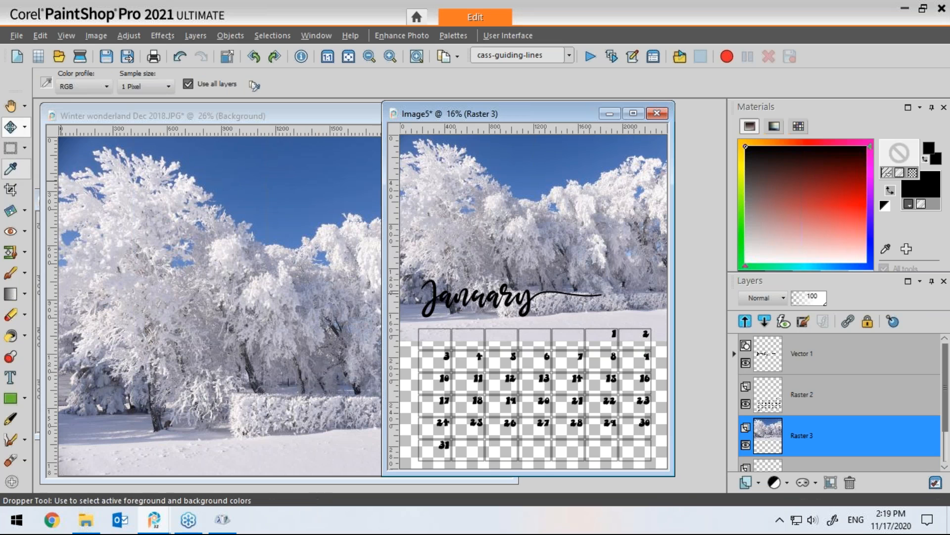
pyautogui.click(661, 333)
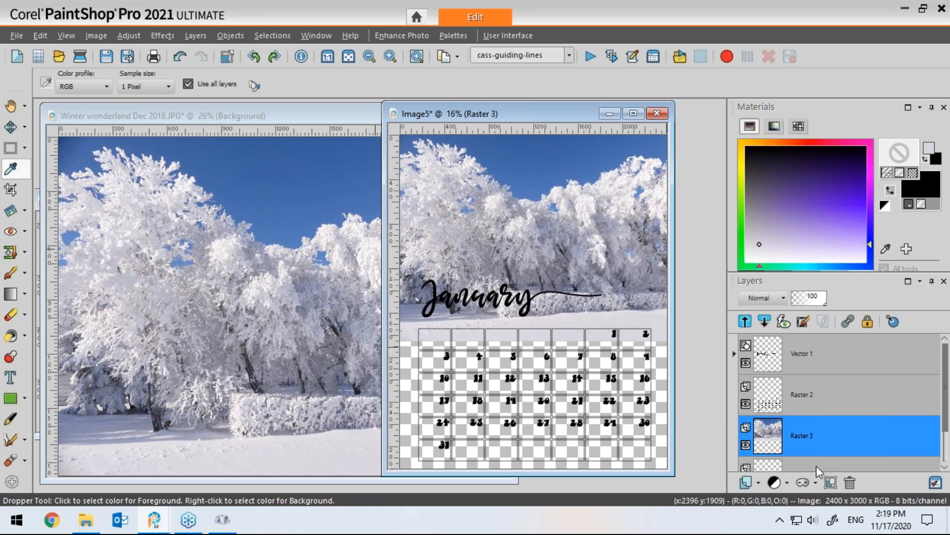
pyautogui.click(800, 463)
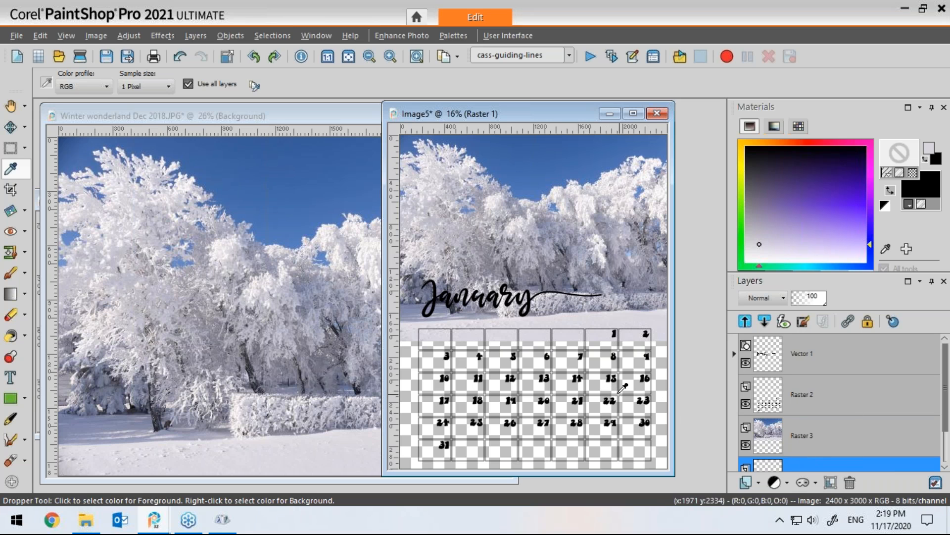
pyautogui.click(10, 335)
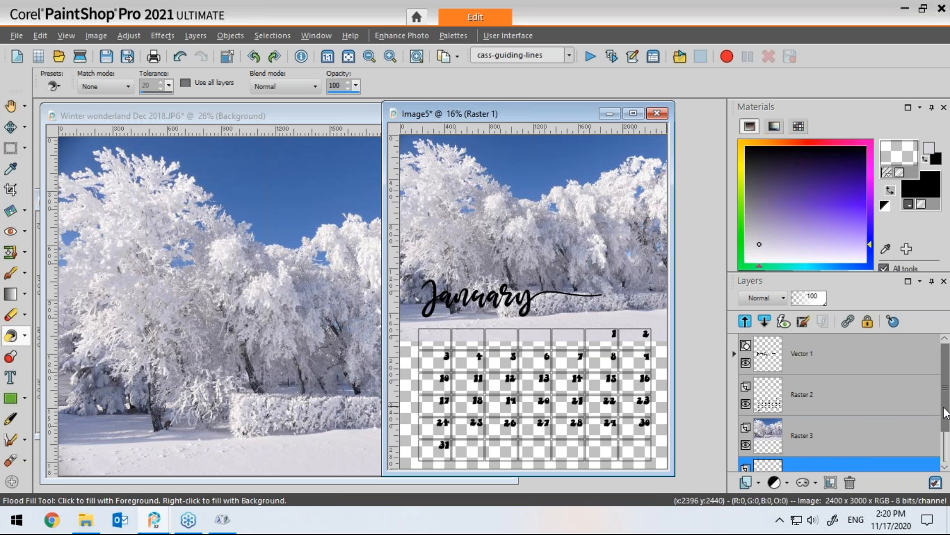
pyautogui.moveTo(945, 413); pyautogui.dragTo(946, 449)
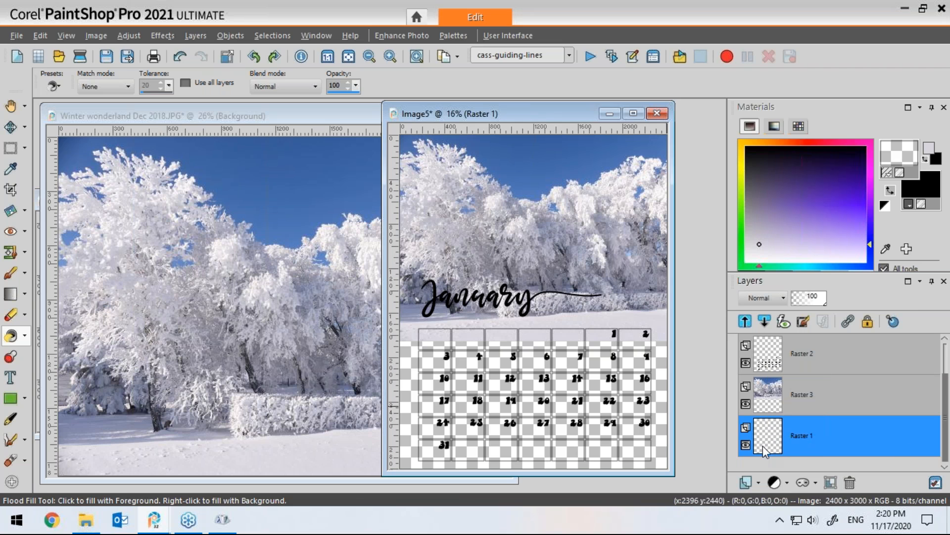
pyautogui.click(664, 426)
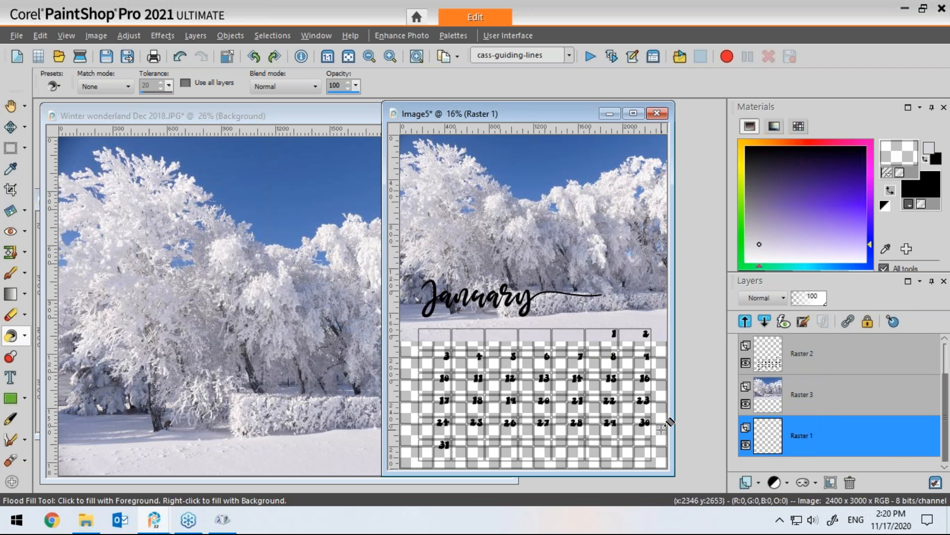
pyautogui.hotkey('ctrl', 'z')
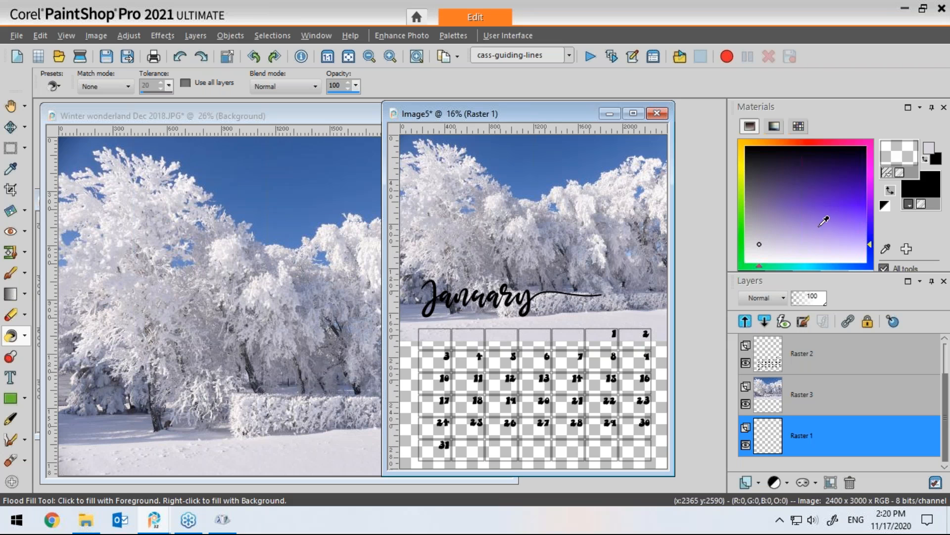
pyautogui.click(888, 174)
pyautogui.click(887, 149)
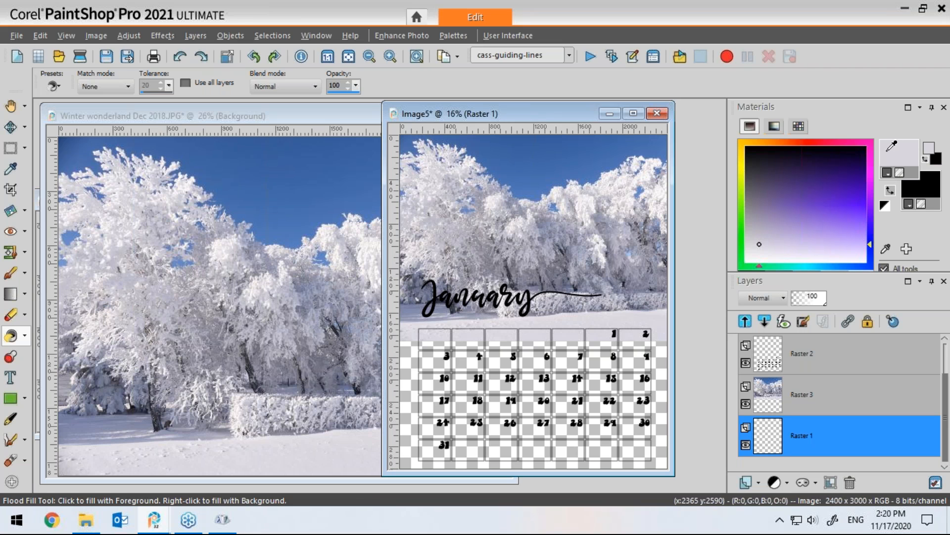
pyautogui.click(660, 396)
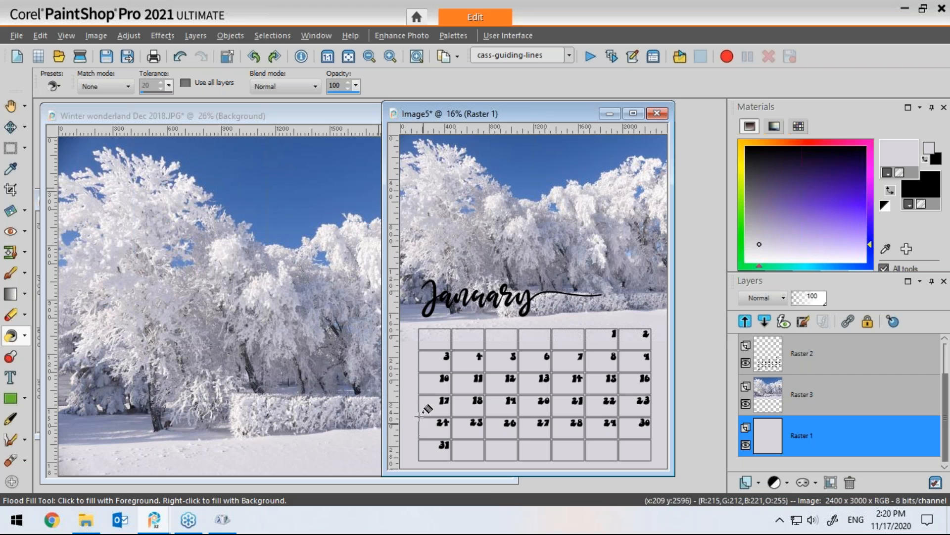
# Step: Resize only the grid layer Raster 2 to 75 percent, without resizing all layers
pyautogui.moveTo(797, 365)
pyautogui.click(773, 366)
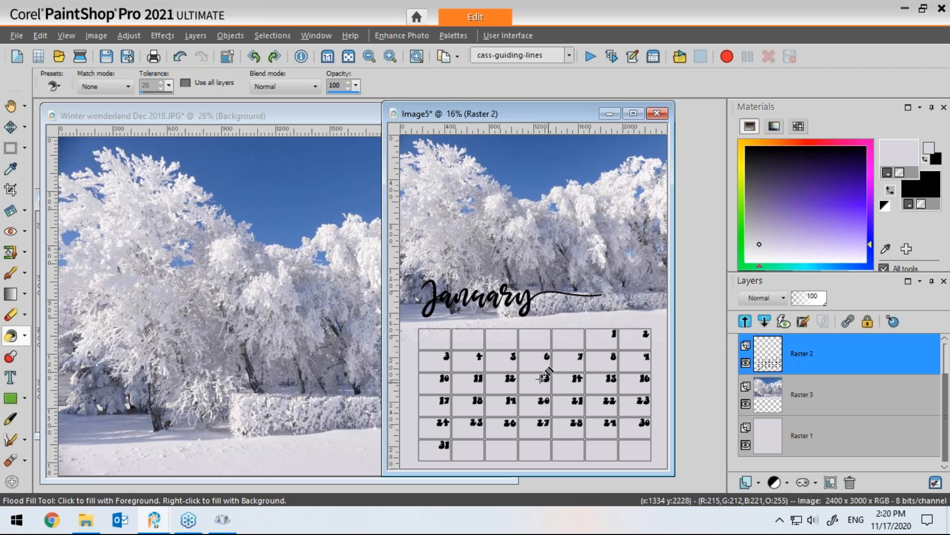
pyautogui.click(96, 36)
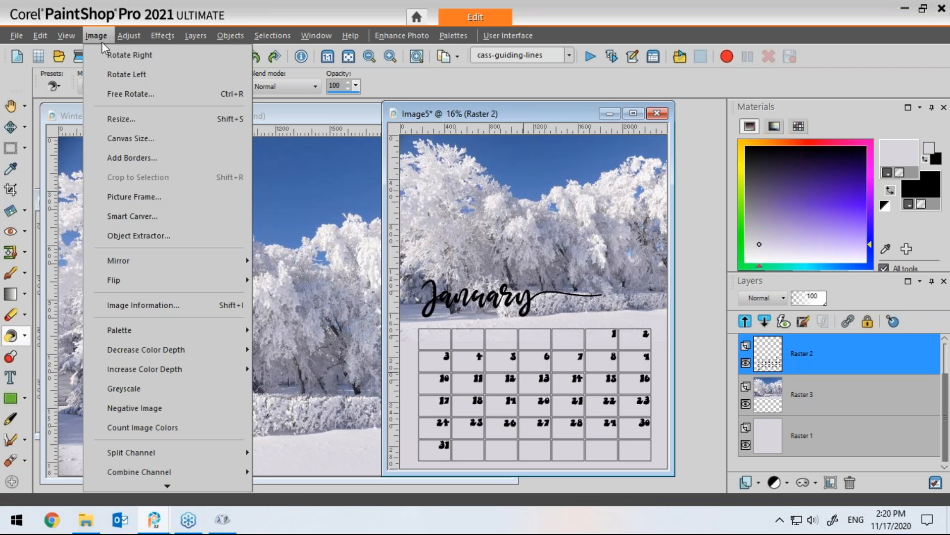
pyautogui.click(121, 119)
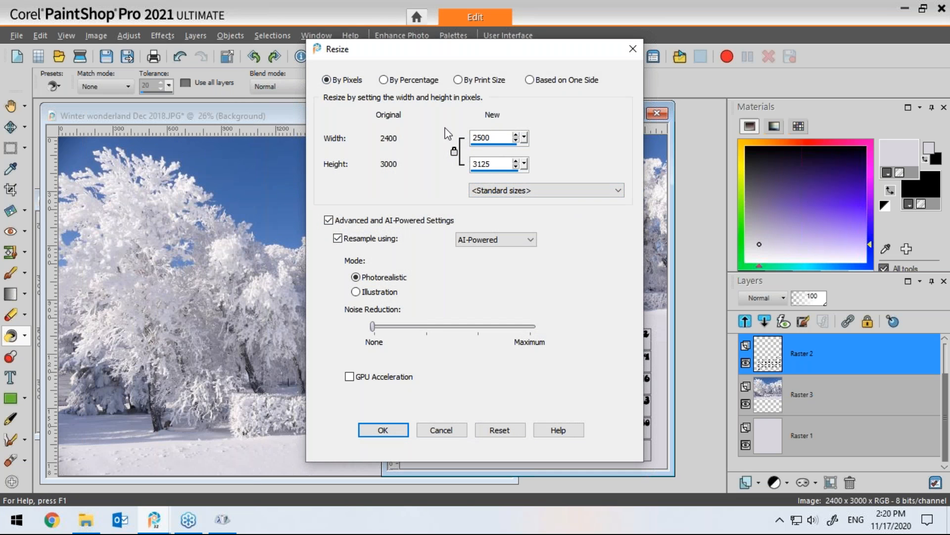
pyautogui.click(385, 80)
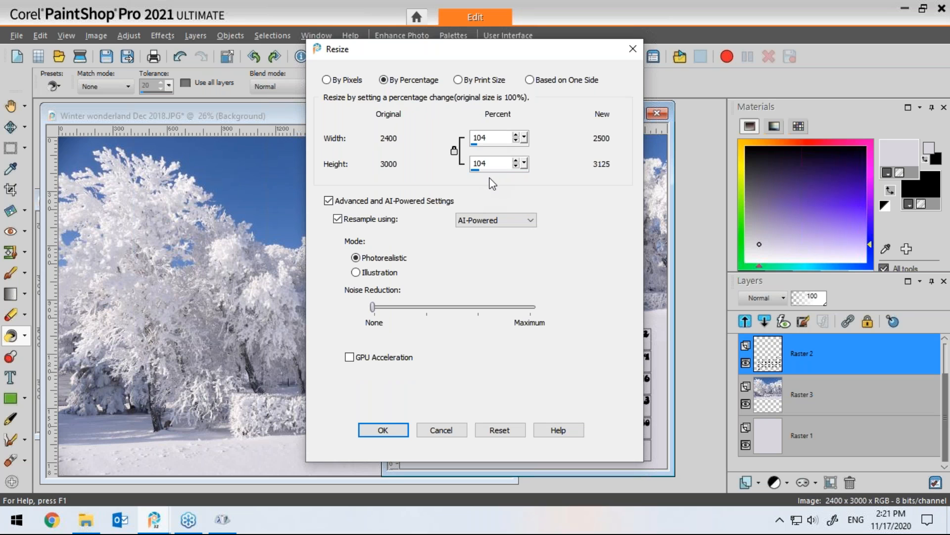
pyautogui.moveTo(493, 138); pyautogui.dragTo(471, 138)
pyautogui.write('75')
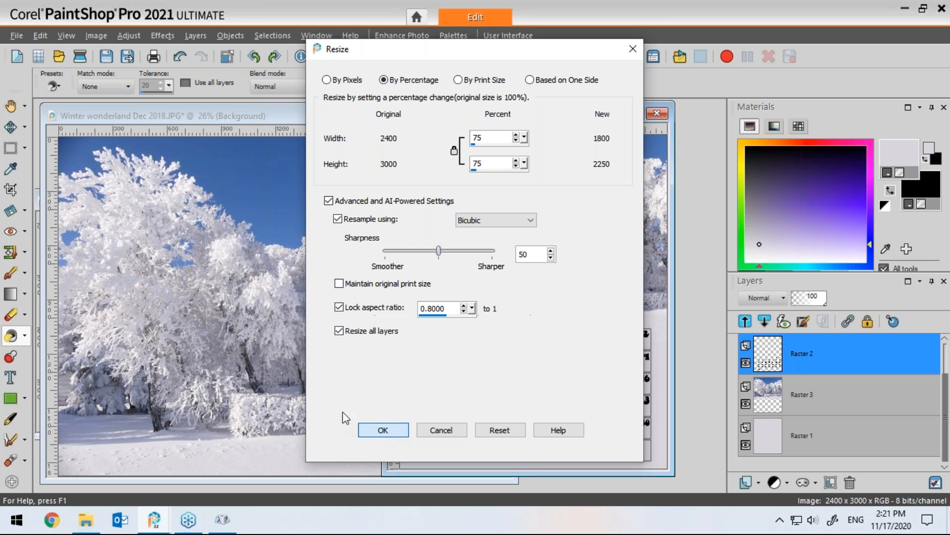
pyautogui.click(340, 331)
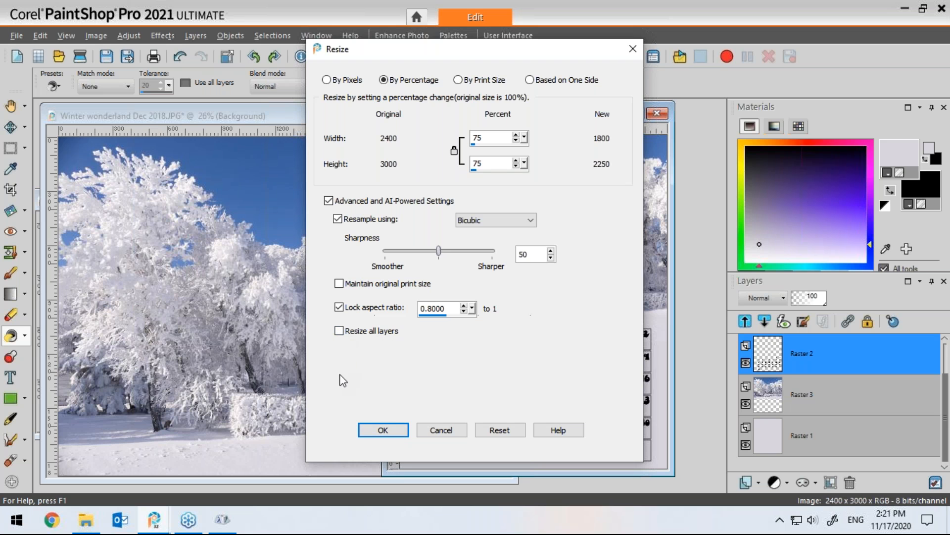
pyautogui.click(385, 429)
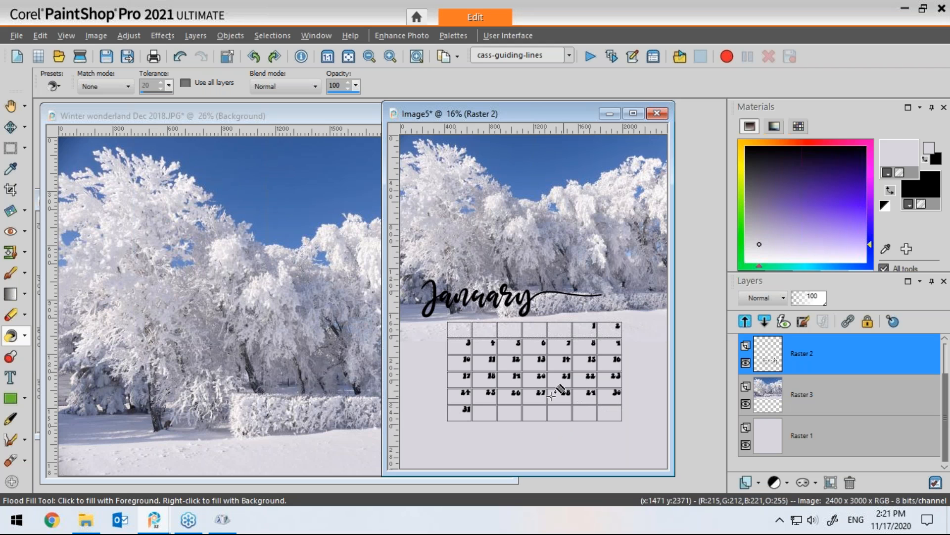
# Step: Move the shrunken grid toward the lower right and place the January title just above it
pyautogui.click(10, 127)
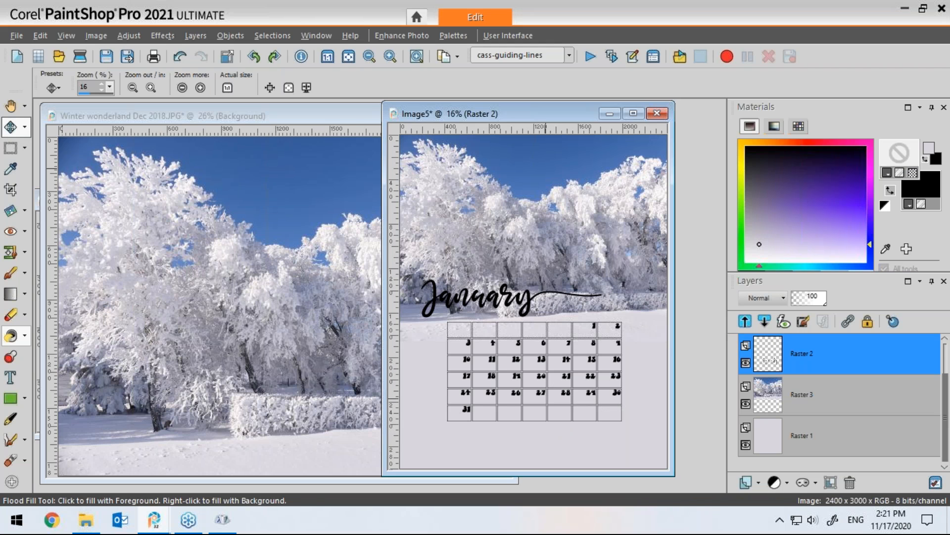
pyautogui.moveTo(514, 359); pyautogui.dragTo(552, 397)
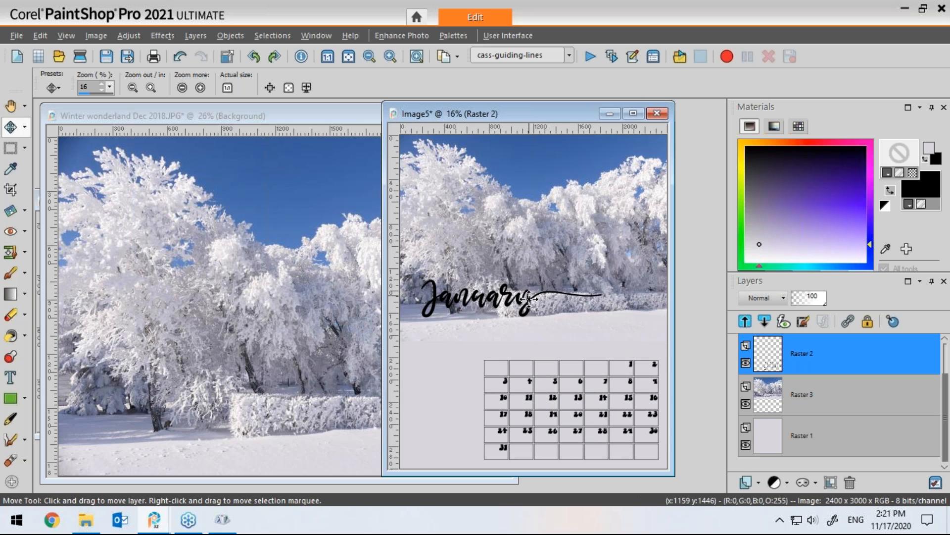
pyautogui.moveTo(529, 300); pyautogui.dragTo(588, 335)
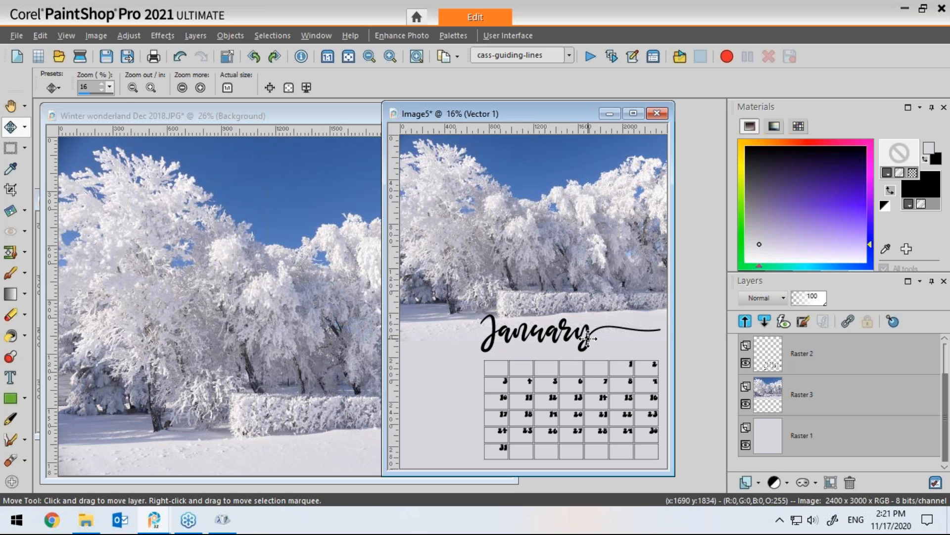
pyautogui.moveTo(586, 339); pyautogui.dragTo(588, 340)
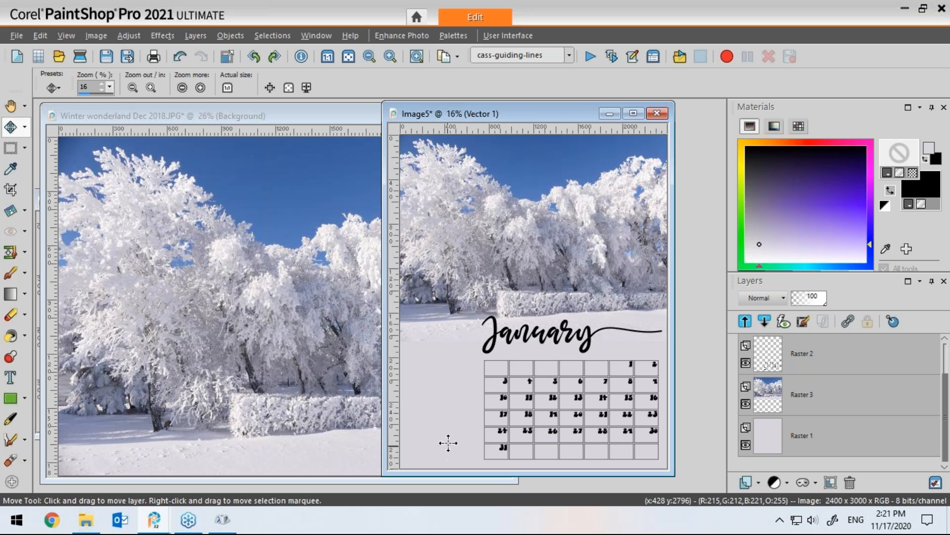
# Step: Minimise the winter photo window and bring the original numbered grid image forward
pyautogui.click(337, 117)
pyautogui.click(459, 120)
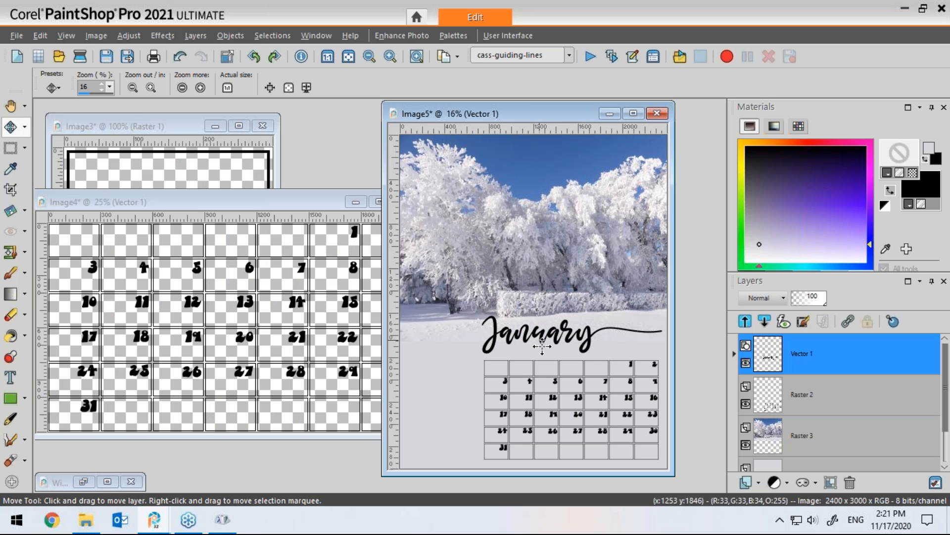
pyautogui.click(328, 202)
pyautogui.moveTo(315, 200); pyautogui.dragTo(471, 192)
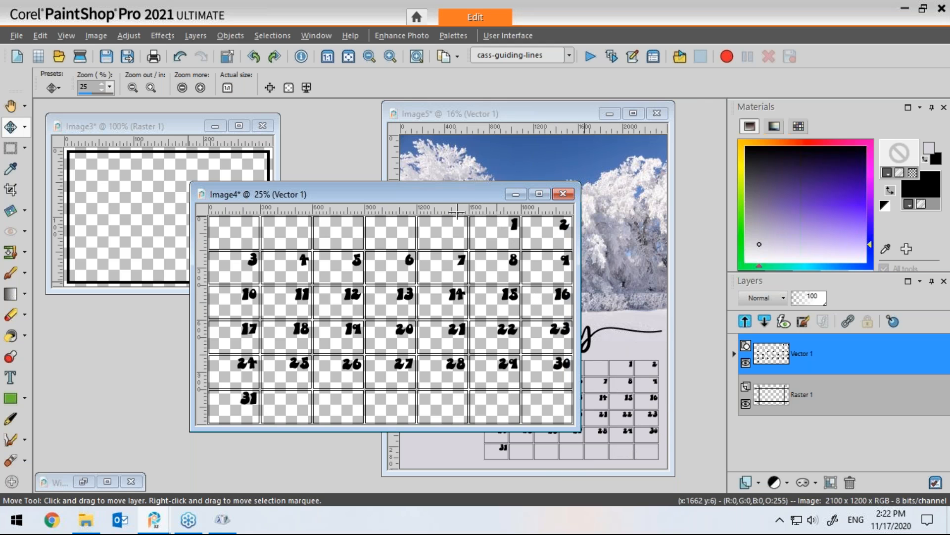
# Step: Rearrange the image windows and undo the black frame drawn on the small Image3 canvas
pyautogui.click(170, 126)
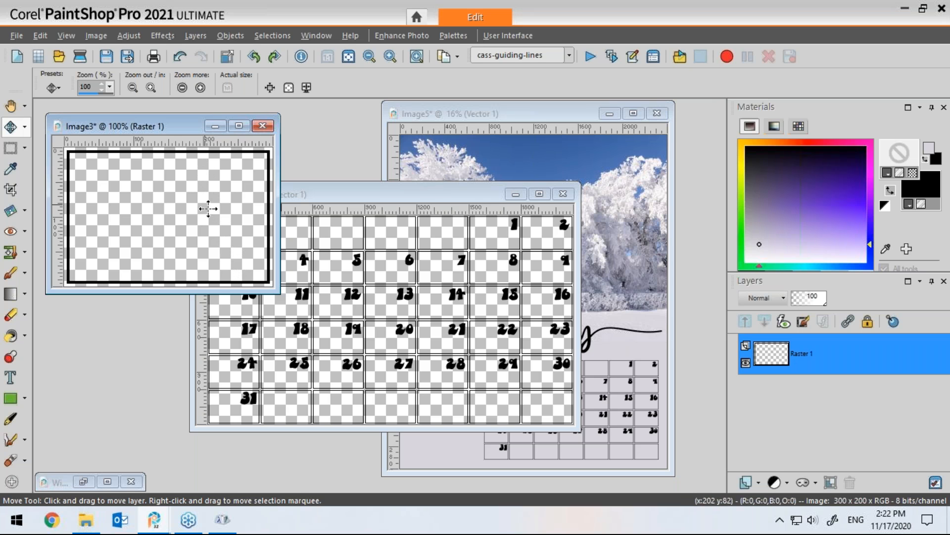
pyautogui.moveTo(394, 195); pyautogui.dragTo(528, 169)
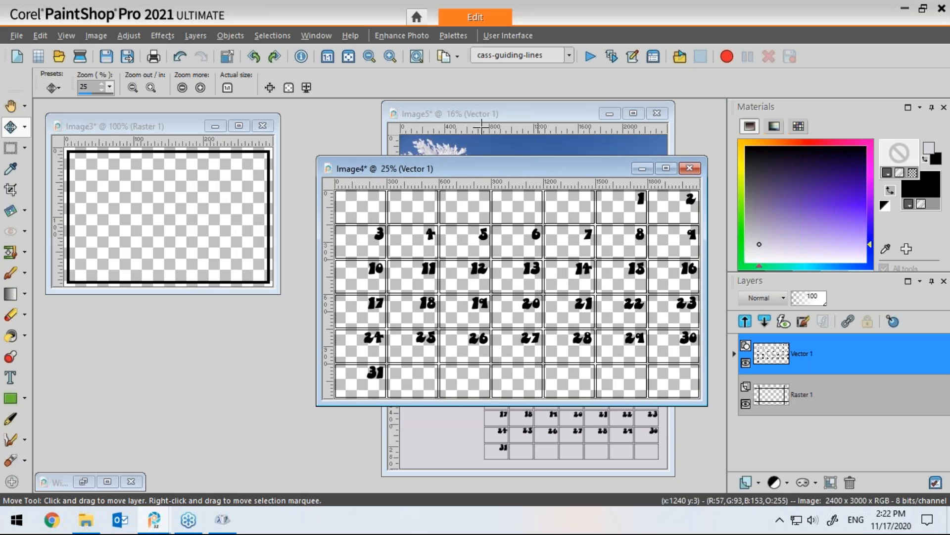
pyautogui.click(186, 128)
pyautogui.moveTo(186, 128); pyautogui.dragTo(185, 187)
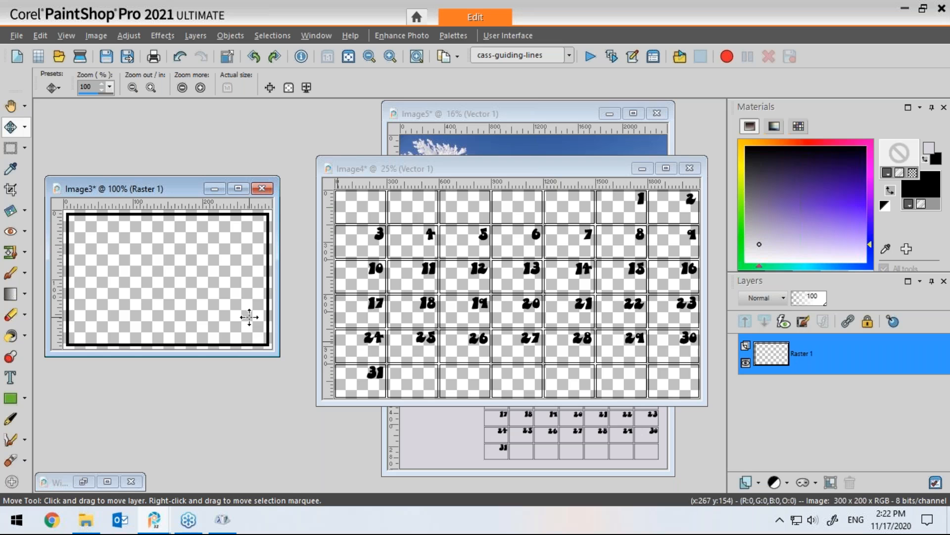
pyautogui.hotkey('ctrl', 'z')
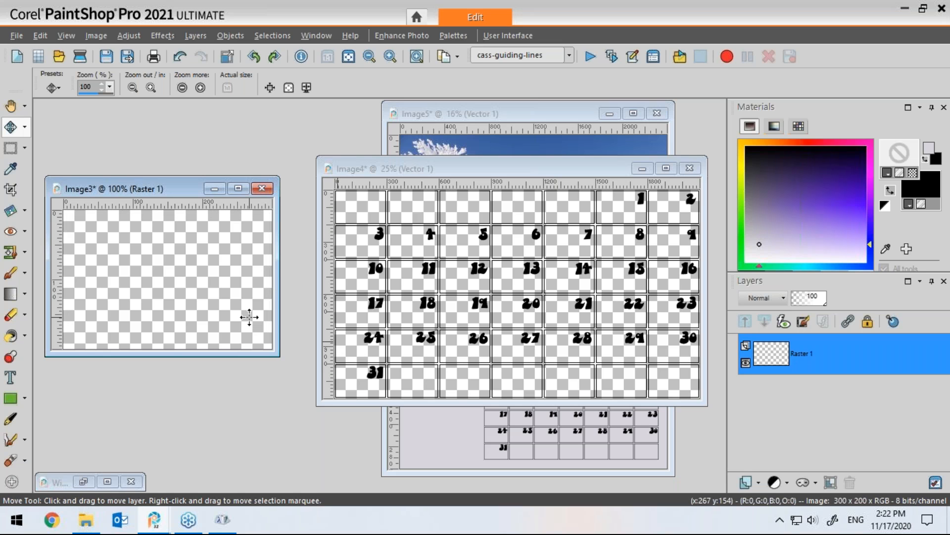
# Step: Draw a blue rounded rectangle outline, width 5 with no fill, across the whole Image3 canvas
pyautogui.click(10, 400)
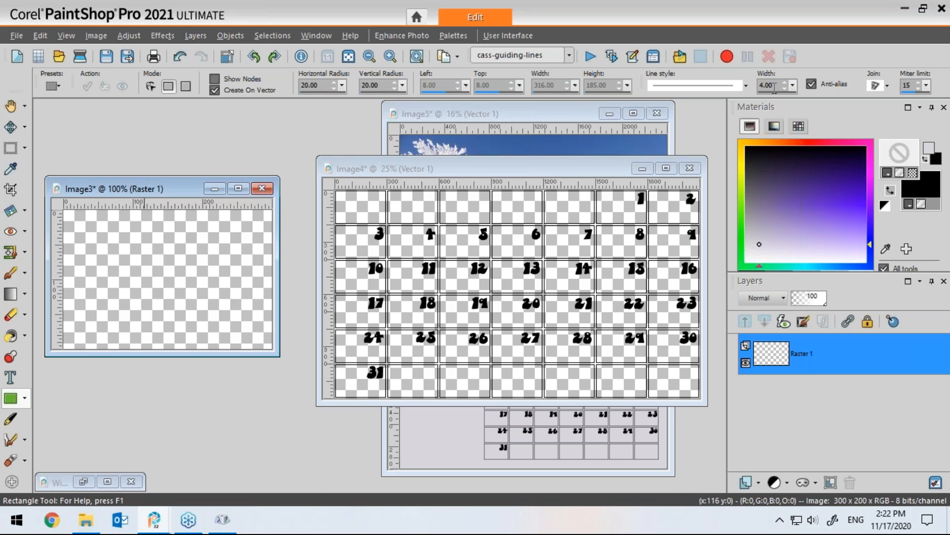
pyautogui.moveTo(765, 86); pyautogui.dragTo(754, 89)
pyautogui.write('5')
pyautogui.click(889, 172)
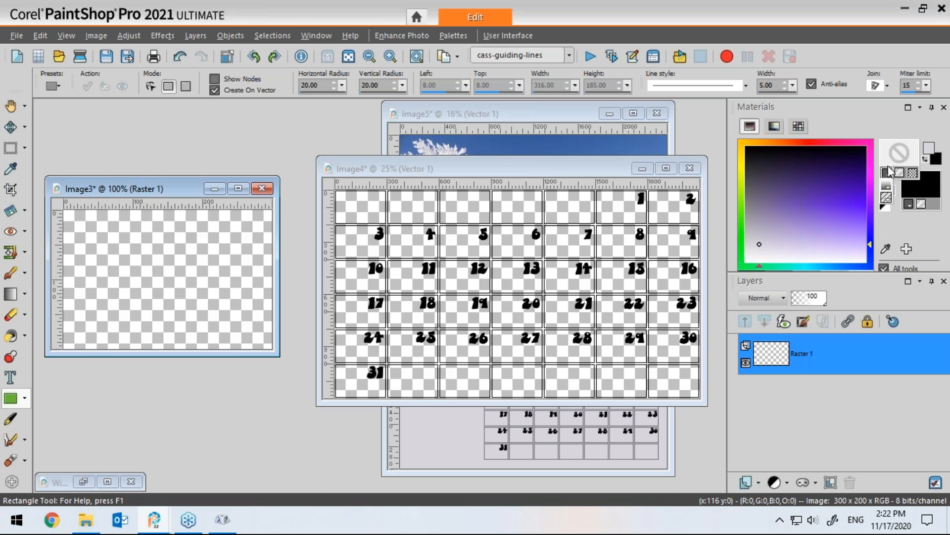
pyautogui.click(887, 174)
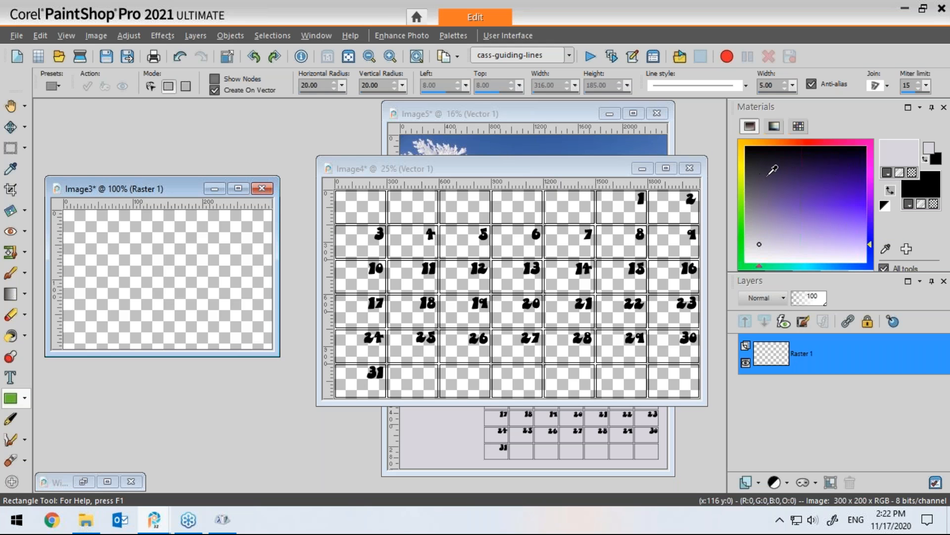
pyautogui.click(846, 266)
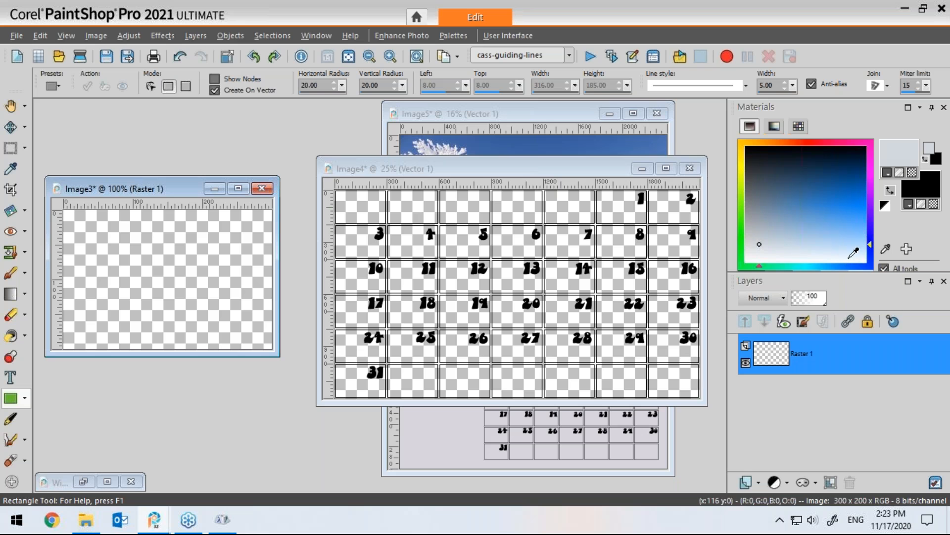
pyautogui.click(845, 203)
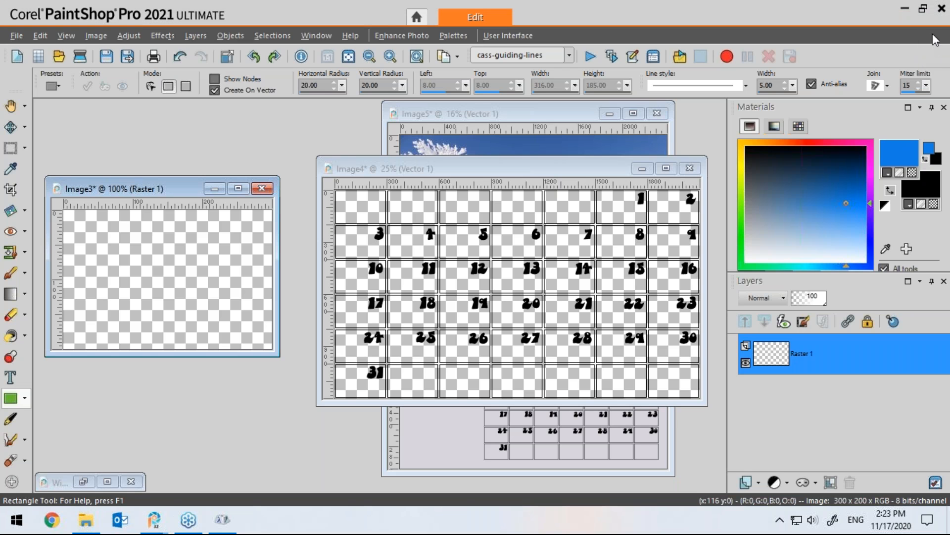
pyautogui.click(916, 188)
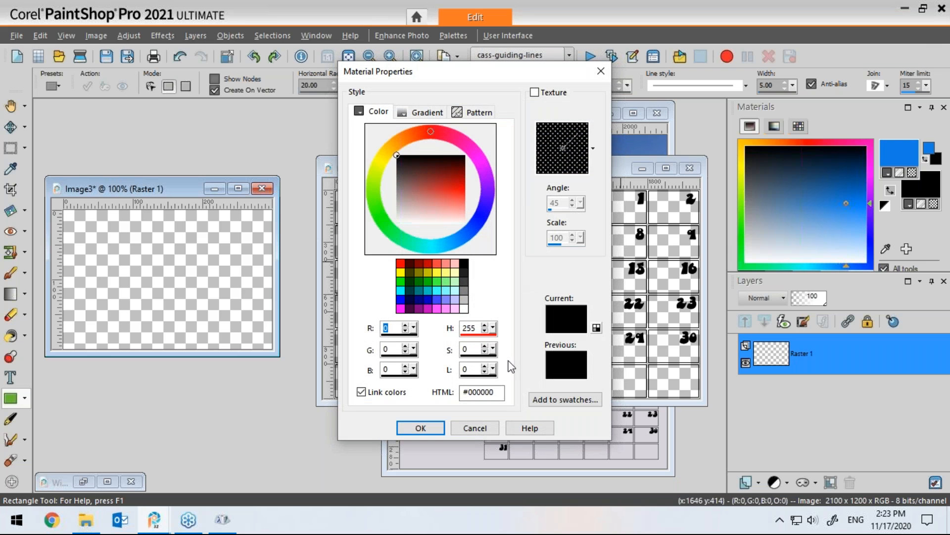
pyautogui.click(474, 425)
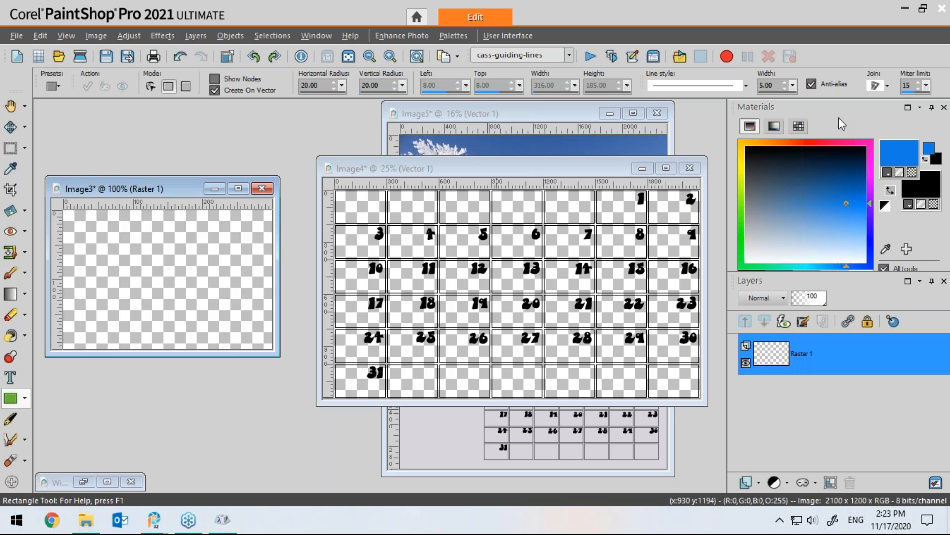
pyautogui.moveTo(843, 106); pyautogui.dragTo(579, 161)
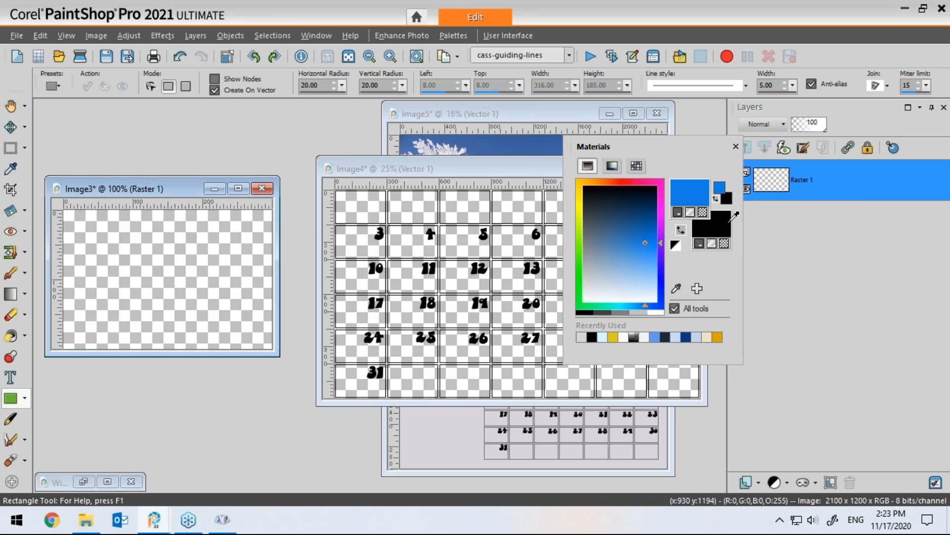
pyautogui.click(723, 242)
pyautogui.moveTo(664, 147); pyautogui.dragTo(836, 116)
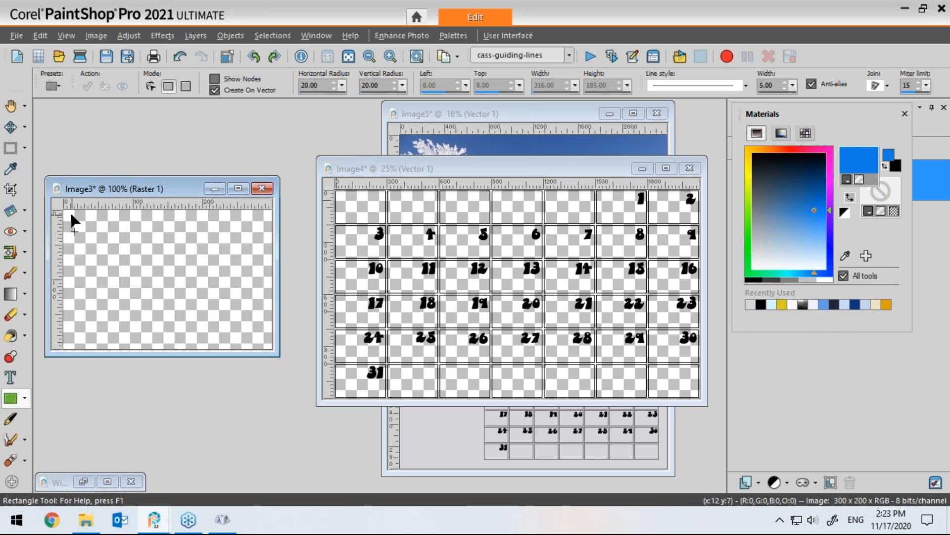
pyautogui.moveTo(66, 213); pyautogui.dragTo(266, 344)
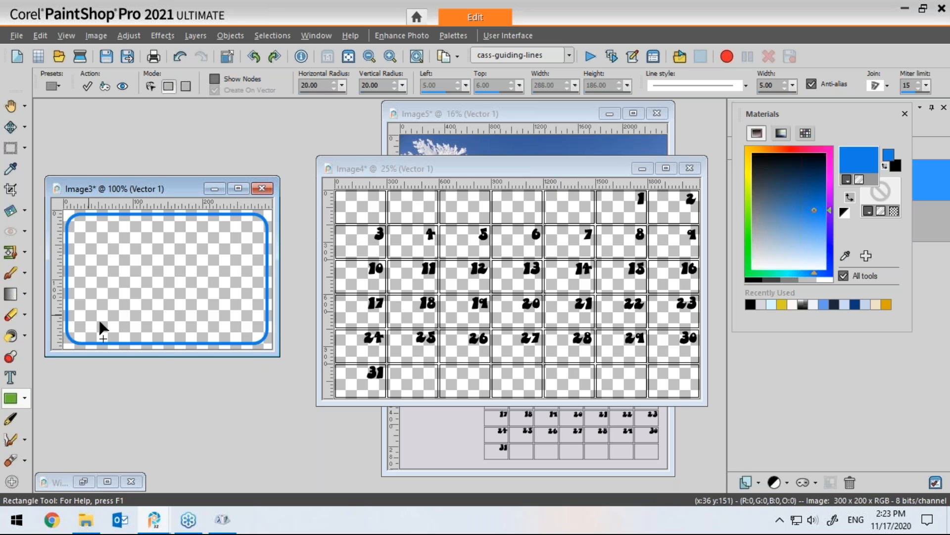
# Step: Set the foreground material to the Image3 pattern at angle 0 and scale 100
pyautogui.click(862, 160)
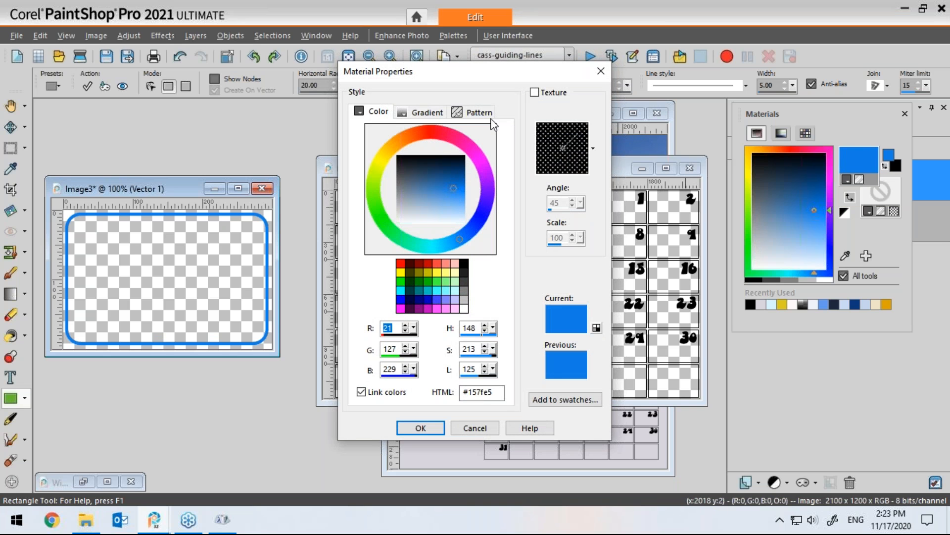
pyautogui.click(472, 113)
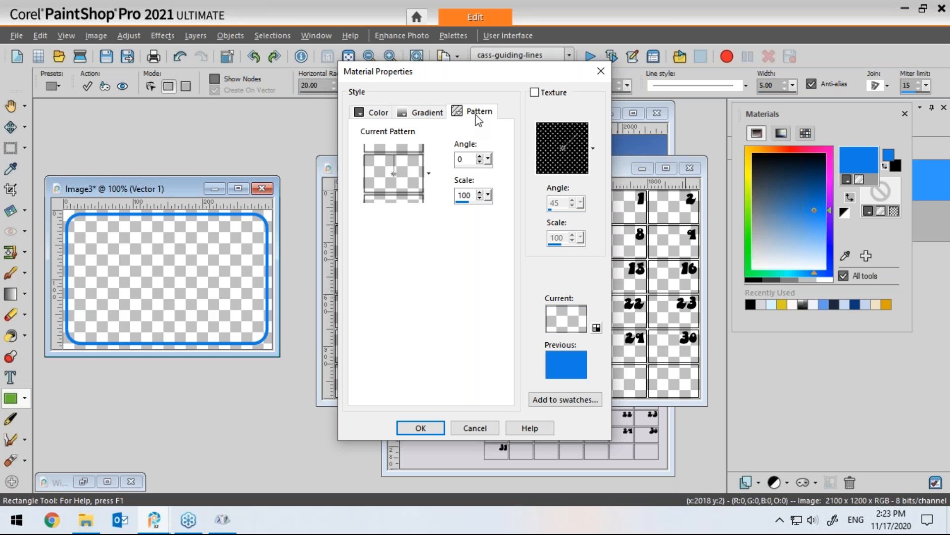
pyautogui.click(421, 173)
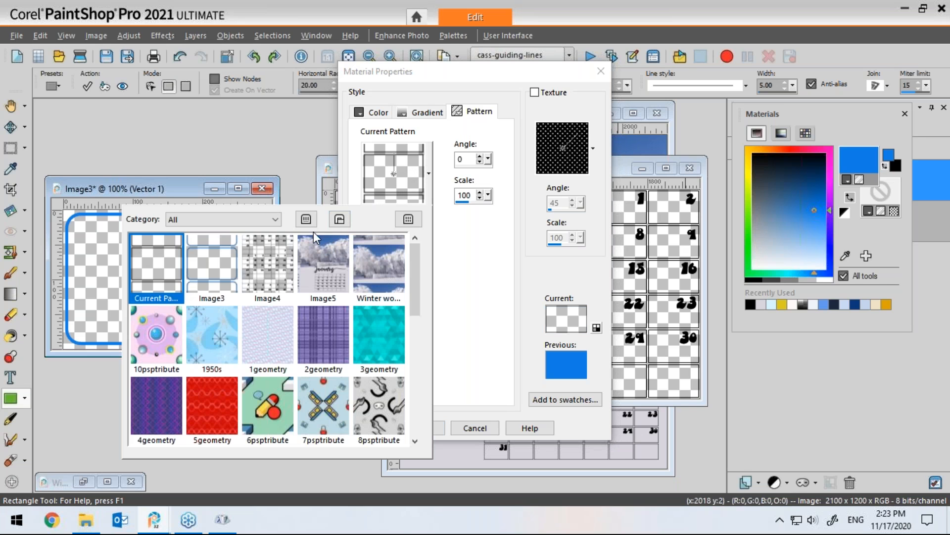
pyautogui.click(210, 267)
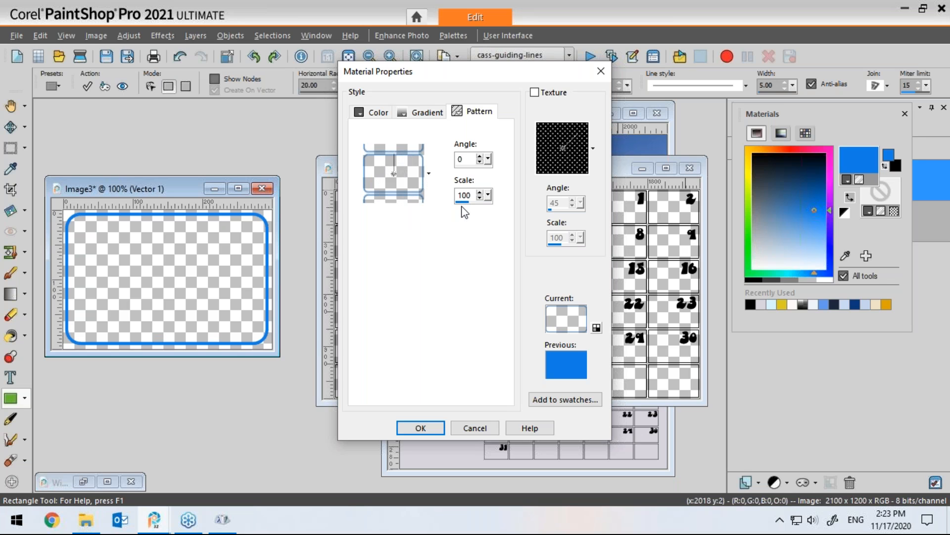
pyautogui.click(421, 428)
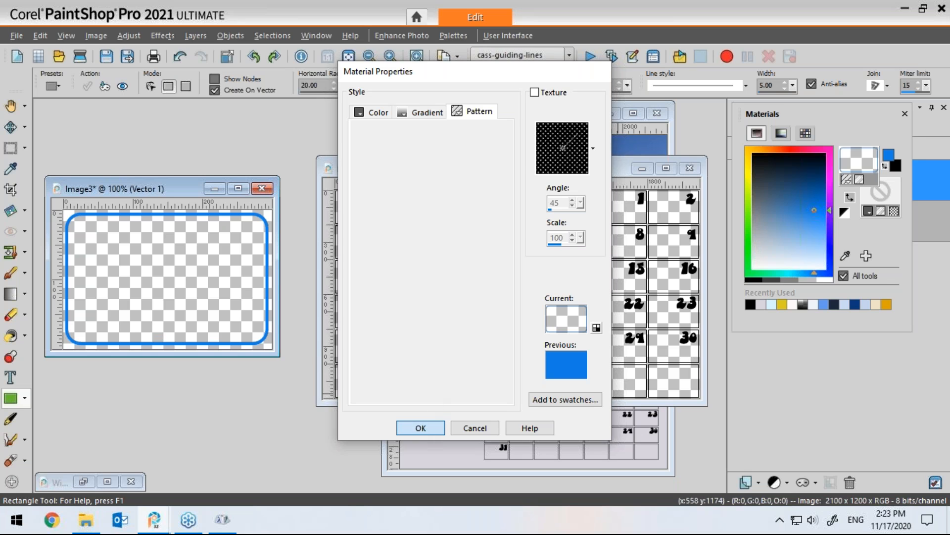
# Step: Hide the original grid layer Raster 1 in Image4 and add a new raster layer above it
pyautogui.click(556, 168)
pyautogui.moveTo(555, 168); pyautogui.dragTo(543, 167)
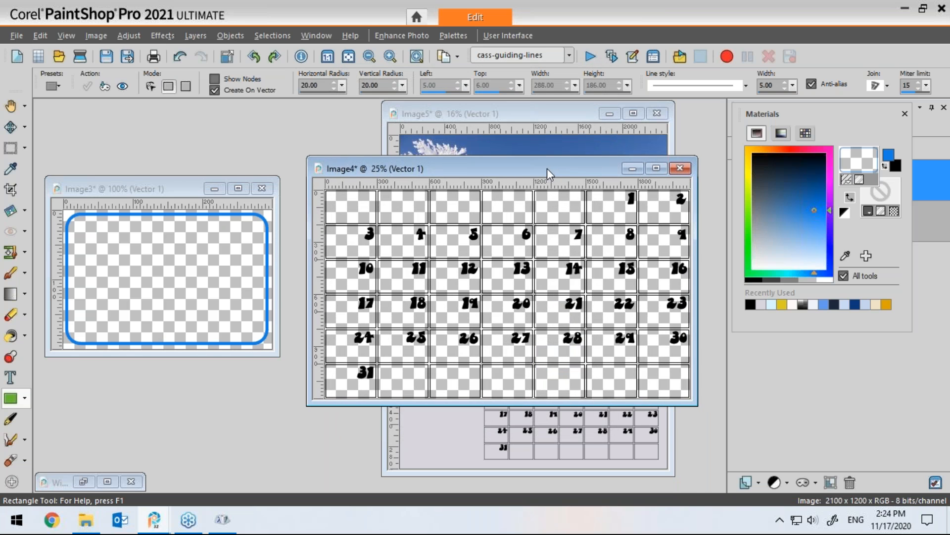
pyautogui.moveTo(847, 125); pyautogui.dragTo(840, 268)
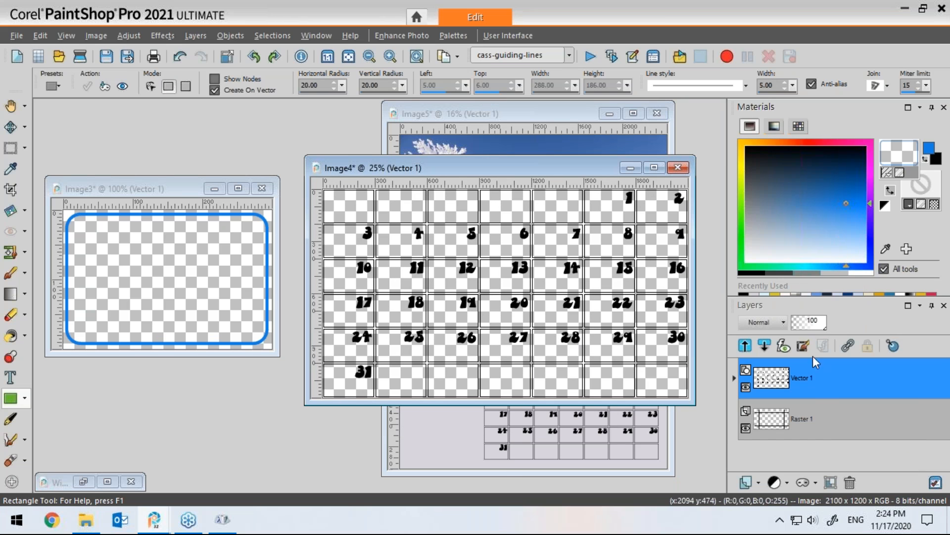
pyautogui.click(745, 427)
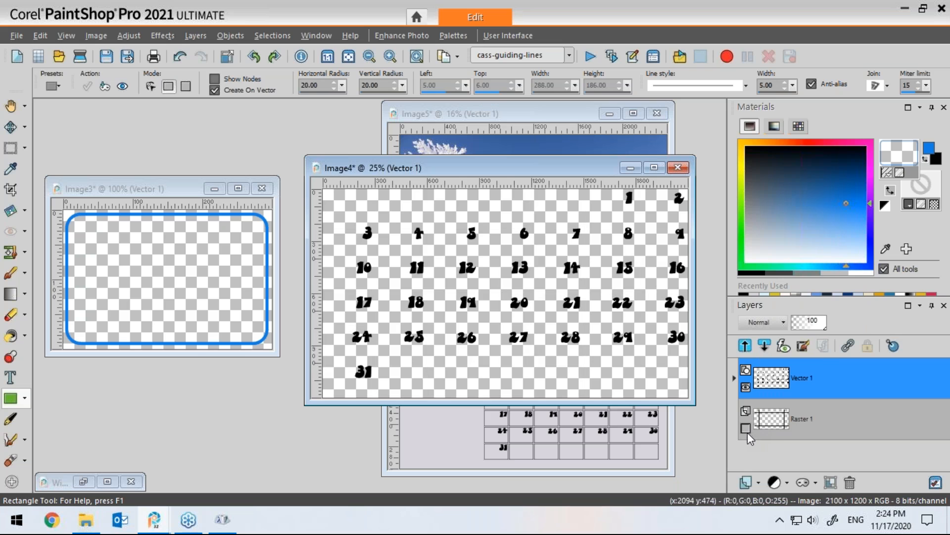
pyautogui.click(783, 433)
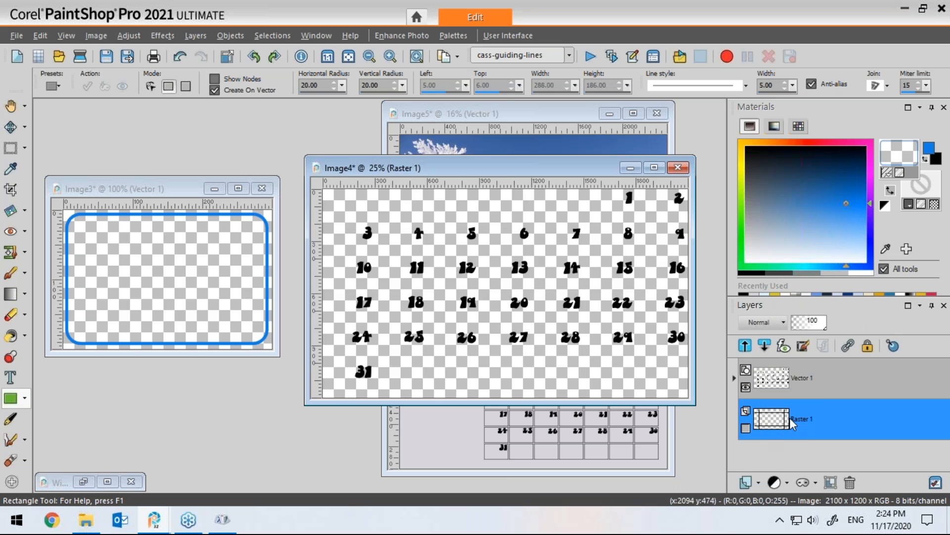
pyautogui.click(757, 482)
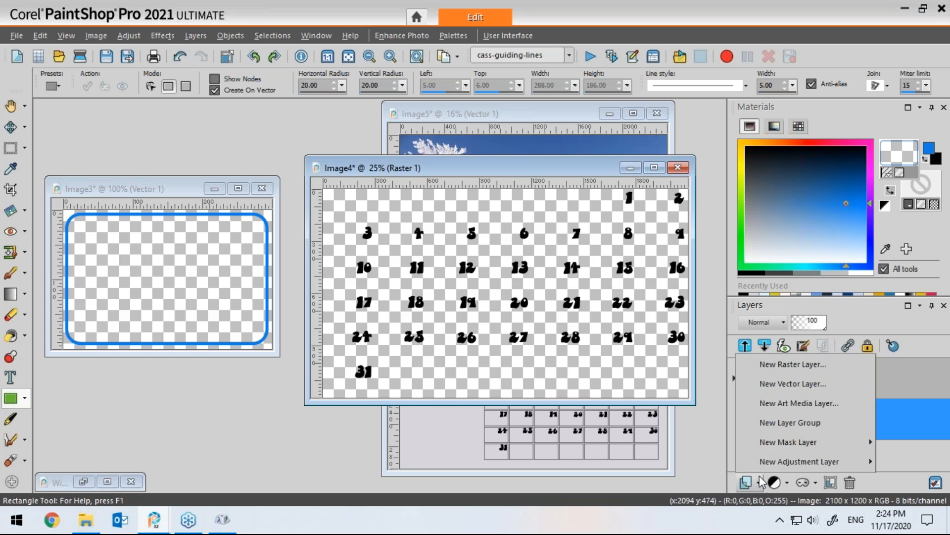
pyautogui.click(777, 365)
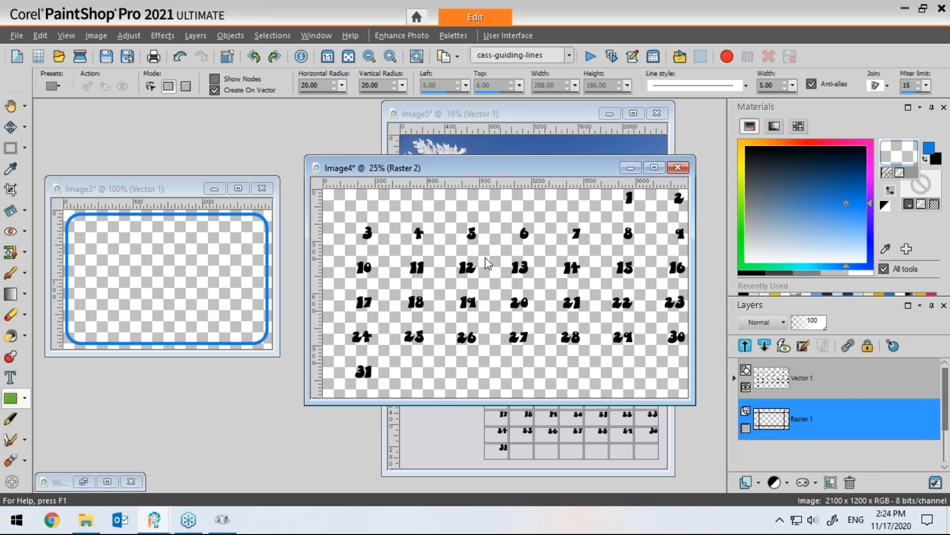
pyautogui.click(430, 398)
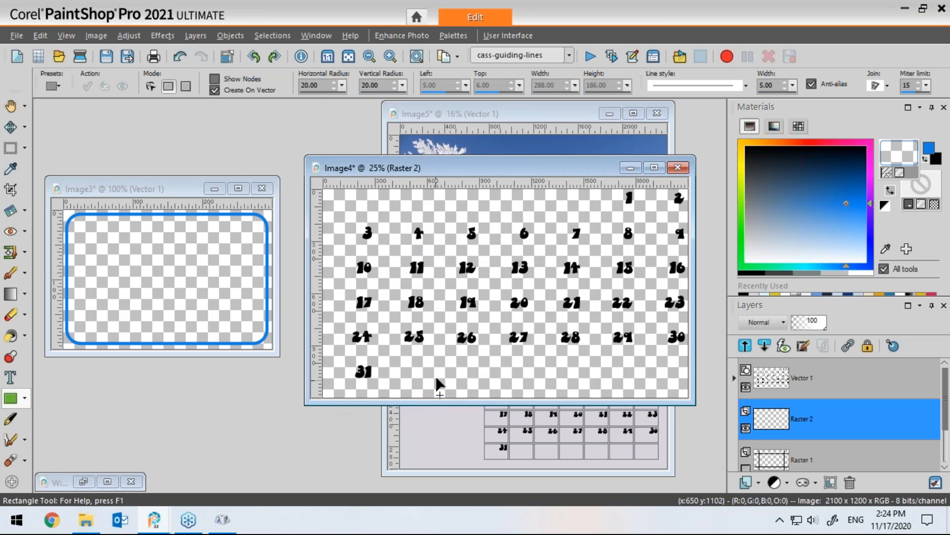
# Step: Flood-fill the new Raster 2 layer with the rounded-frame pattern and lock its transparency
pyautogui.click(10, 337)
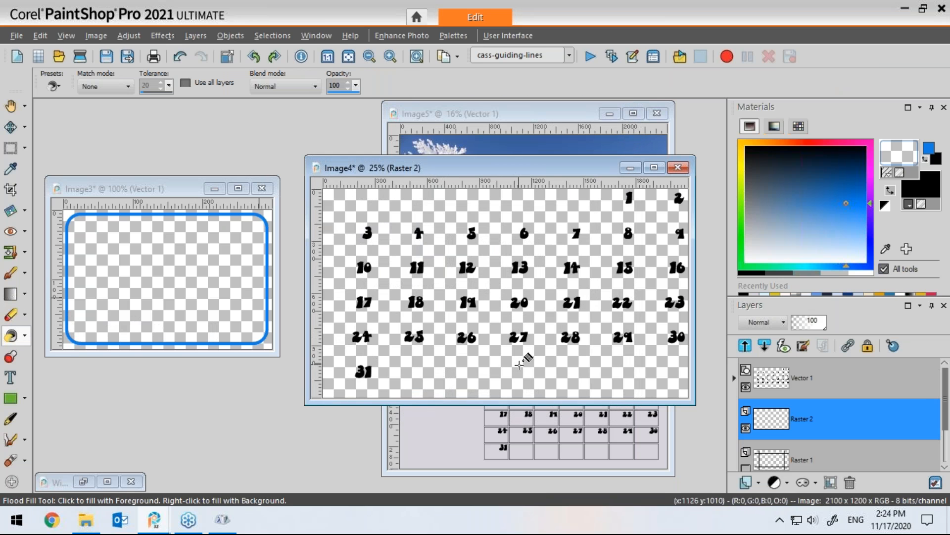
pyautogui.click(528, 363)
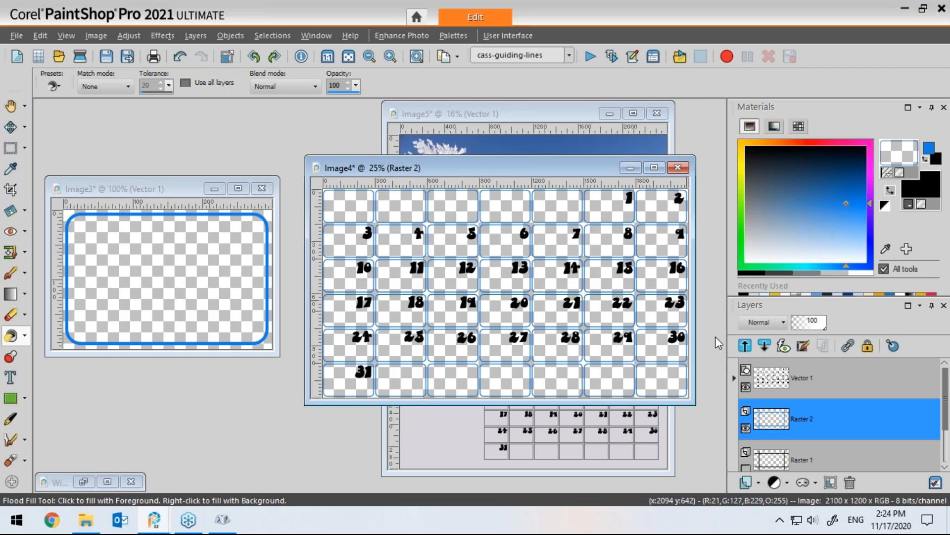
pyautogui.click(868, 349)
# Step: Select all and flood-fill the locked frame layer with a solid red foreground colour
pyautogui.click(279, 35)
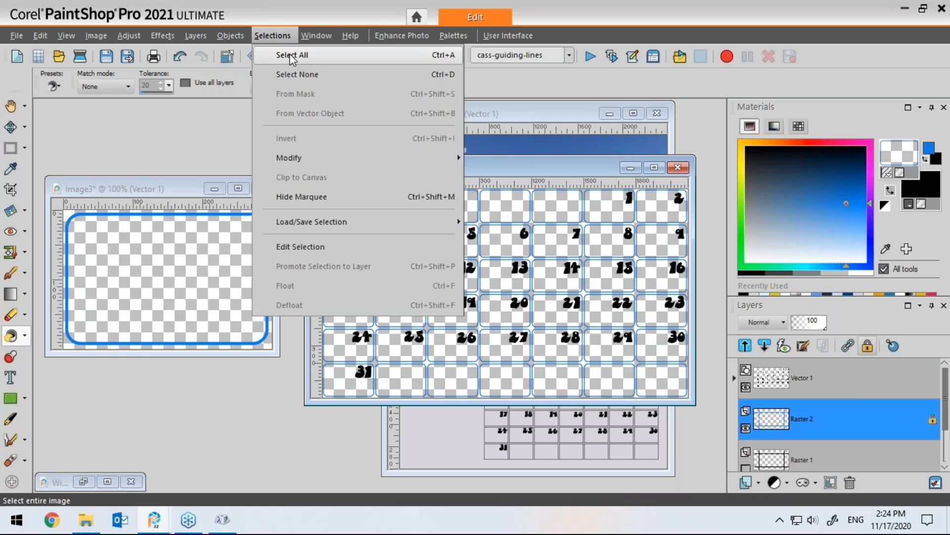
pyautogui.click(289, 54)
pyautogui.click(813, 141)
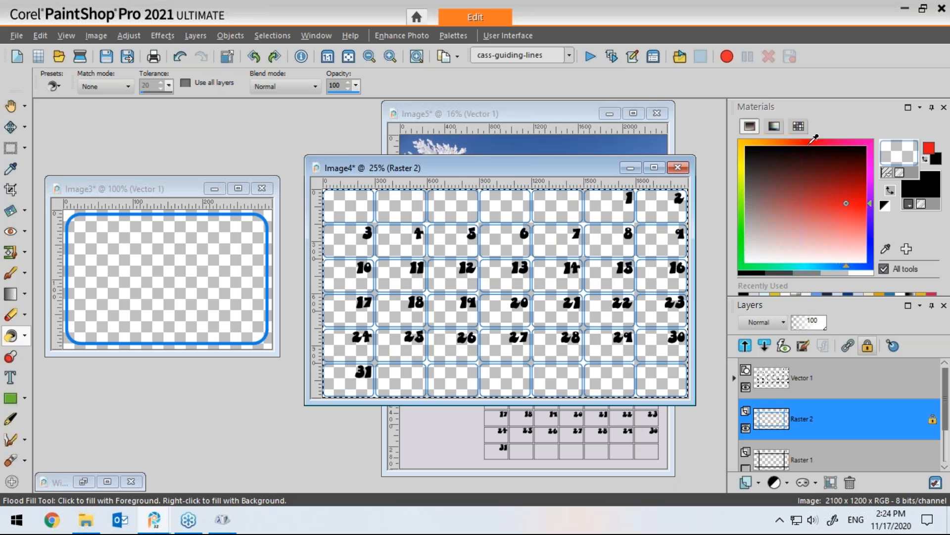
pyautogui.click(886, 172)
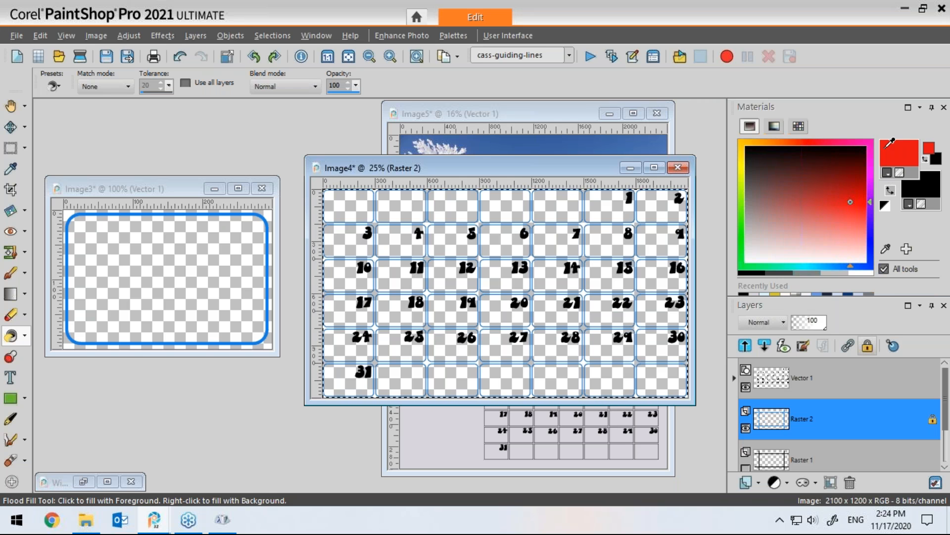
pyautogui.click(621, 211)
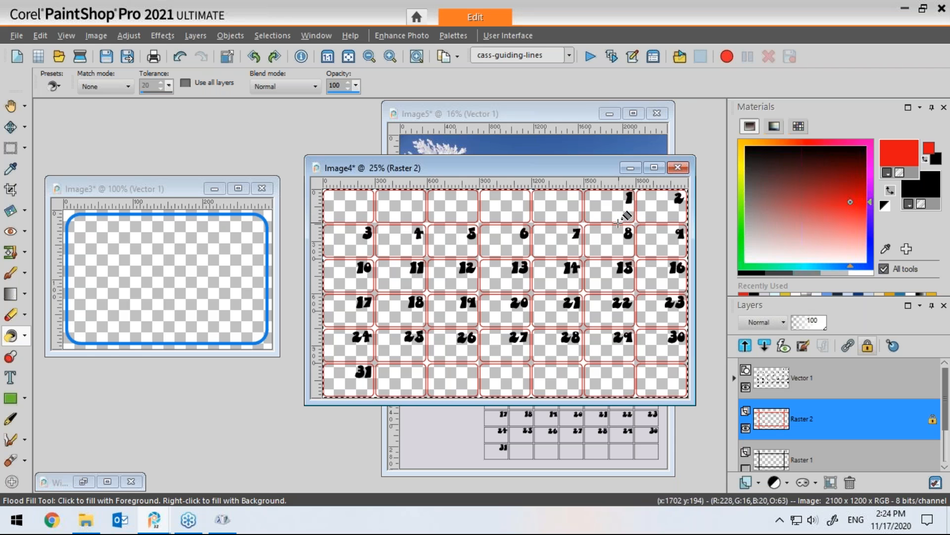
# Step: Pick a bright yellow and refill the frame layer with it
pyautogui.click(742, 167)
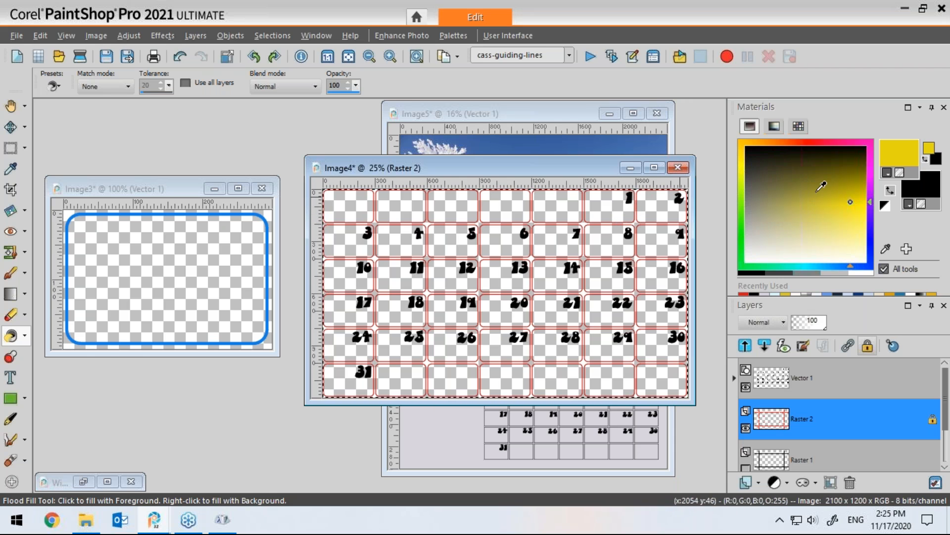
pyautogui.click(665, 248)
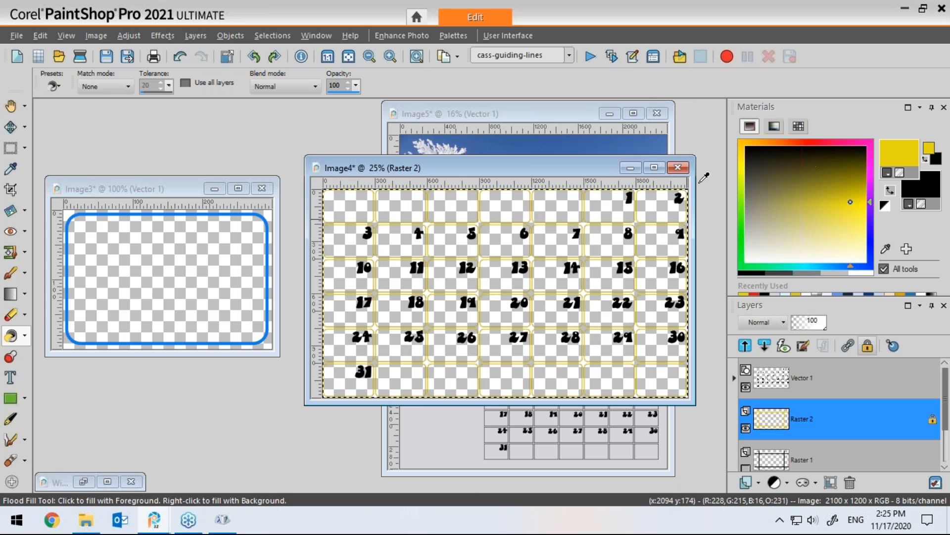
# Step: Fill the frame layer with the Butterfly gradient at an angle of 0
pyautogui.click(420, 111)
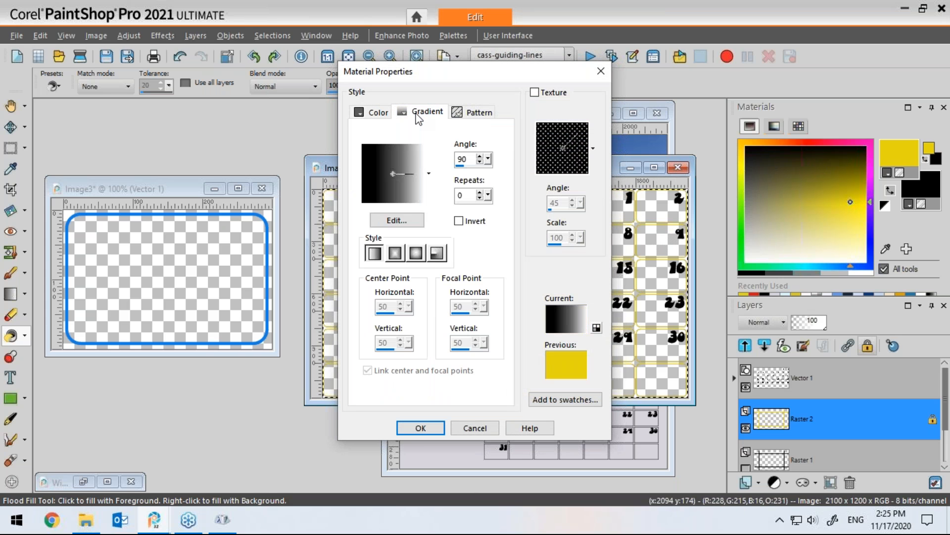
pyautogui.click(425, 174)
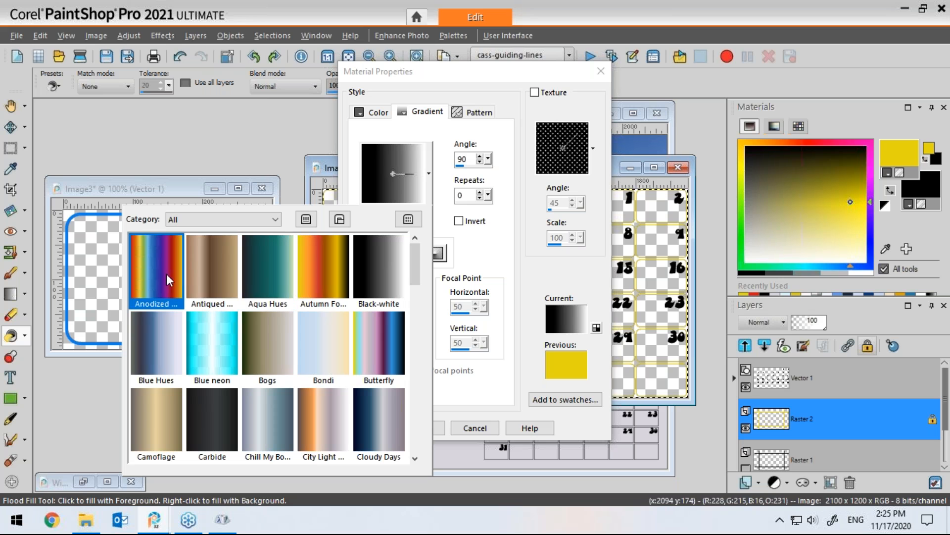
pyautogui.click(381, 343)
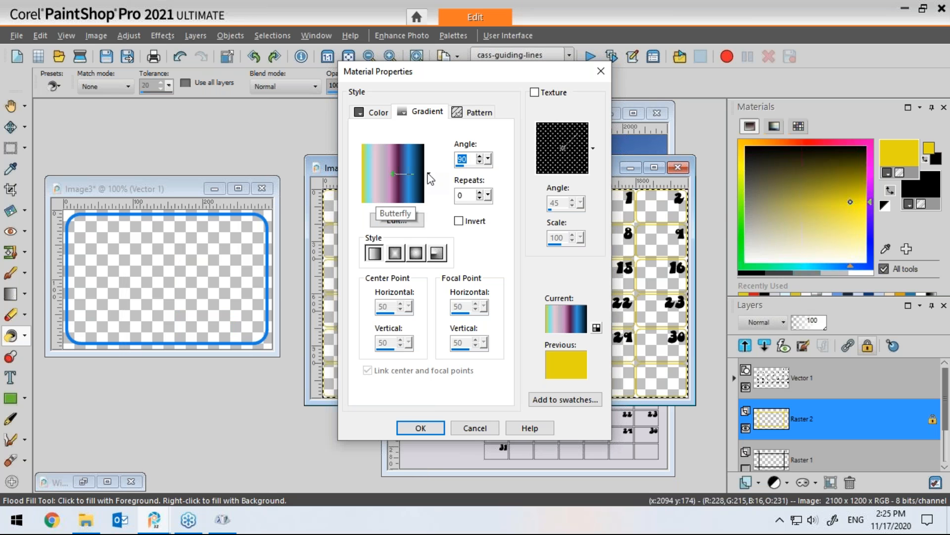
pyautogui.write('0')
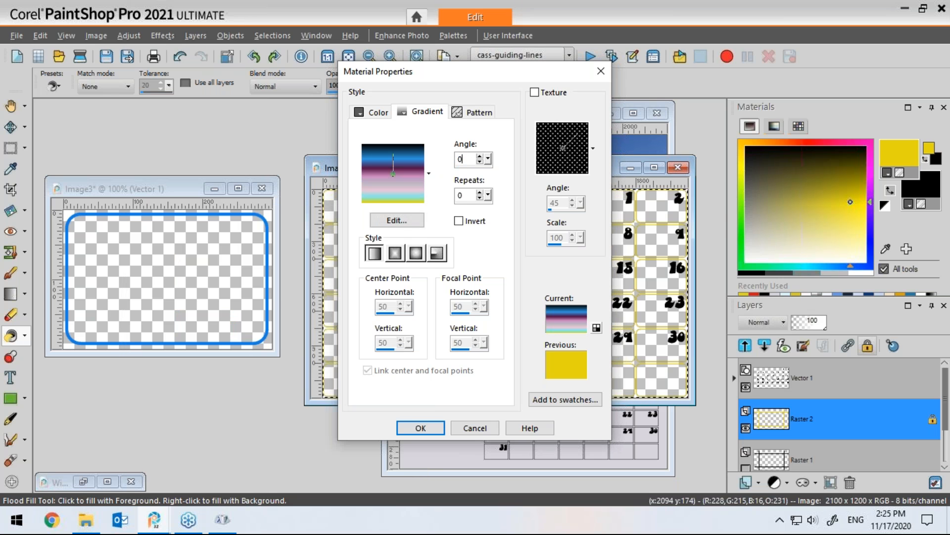
pyautogui.click(400, 429)
pyautogui.click(551, 309)
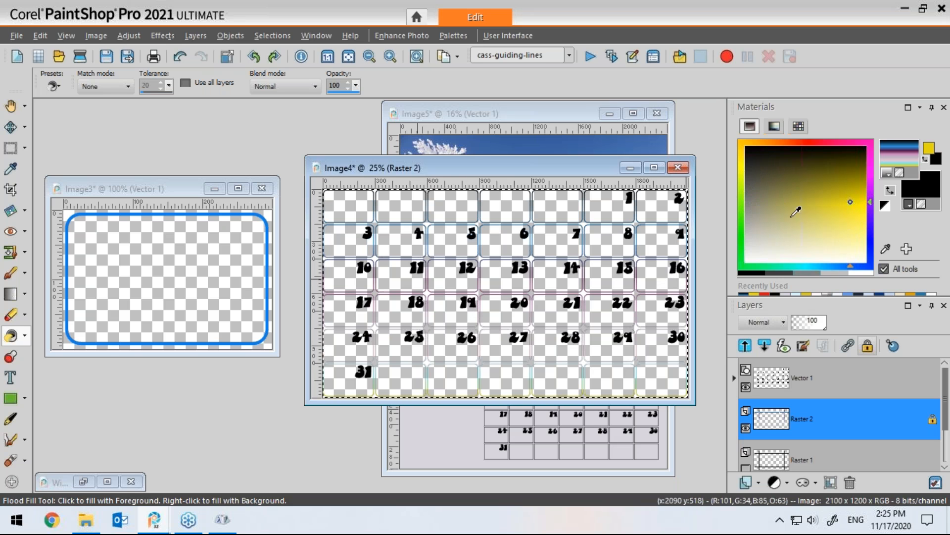
# Step: Pick a solid royal blue foreground colour and refill the frame layer with it
pyautogui.click(859, 267)
pyautogui.click(854, 192)
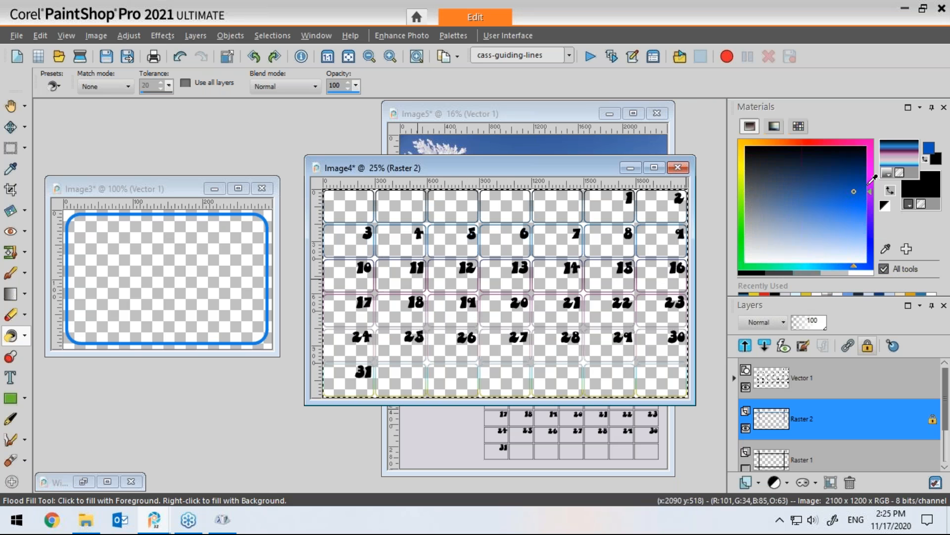
pyautogui.click(888, 173)
pyautogui.click(887, 159)
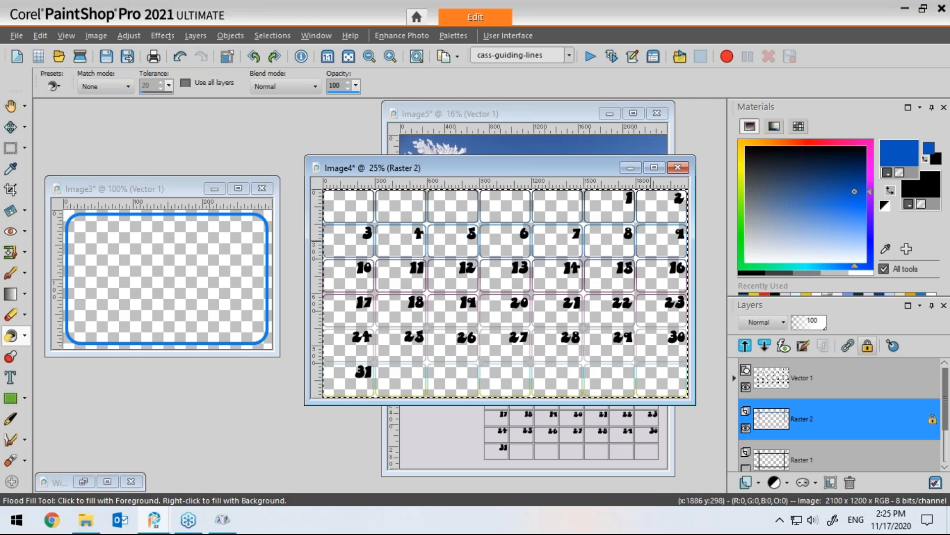
pyautogui.click(629, 271)
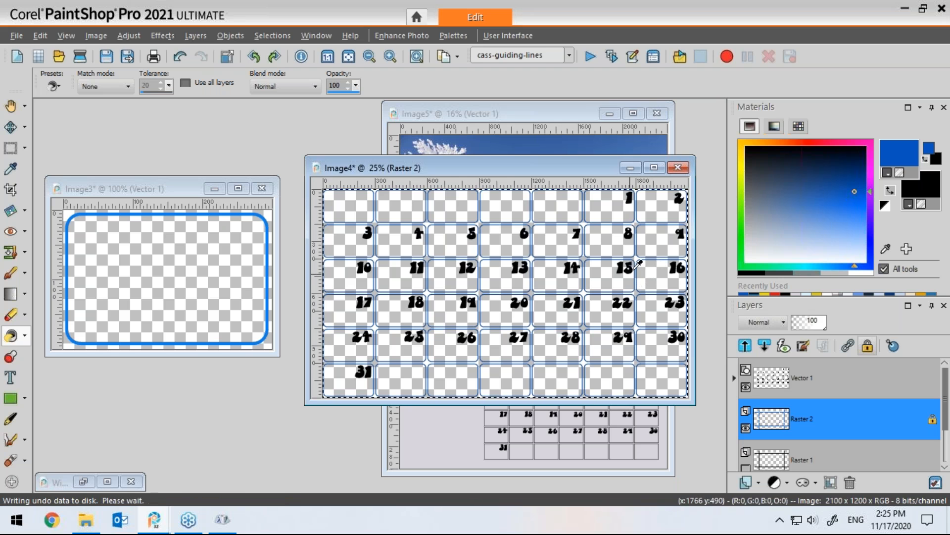
pyautogui.moveTo(583, 165); pyautogui.dragTo(335, 173)
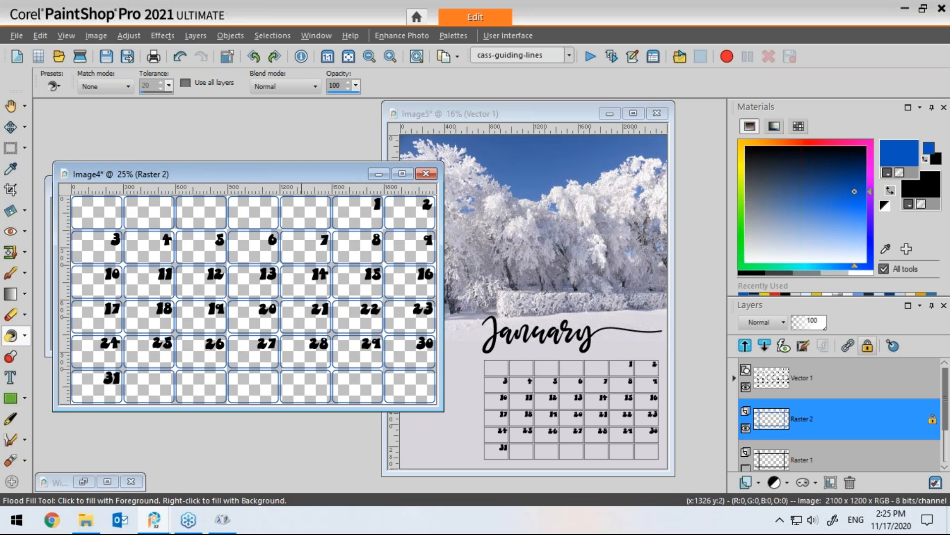
pyautogui.click(568, 115)
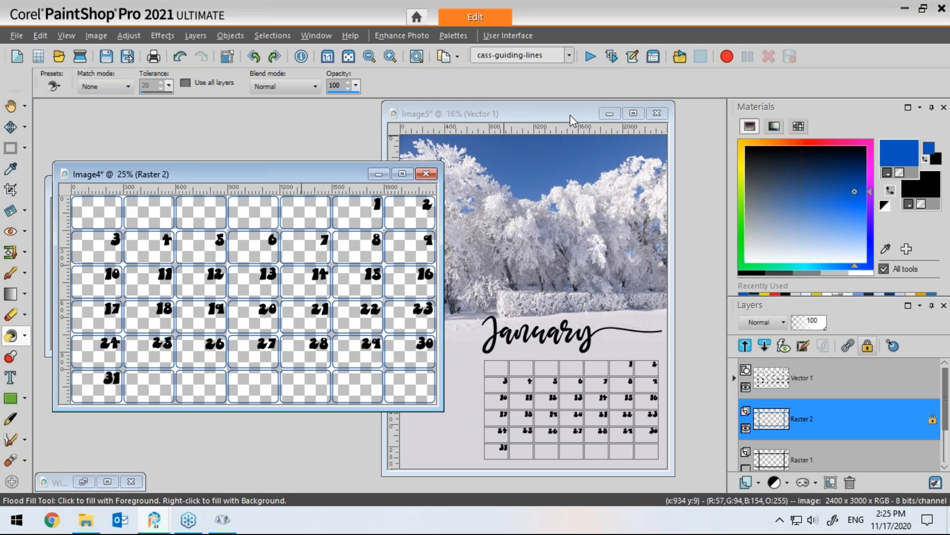
pyautogui.moveTo(572, 115); pyautogui.dragTo(611, 118)
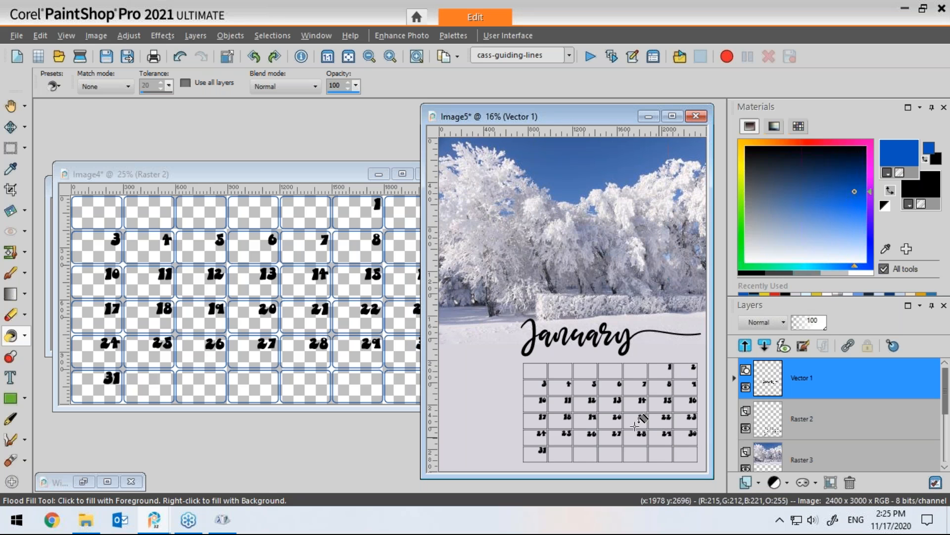
pyautogui.click(334, 172)
pyautogui.moveTo(345, 178); pyautogui.dragTo(358, 174)
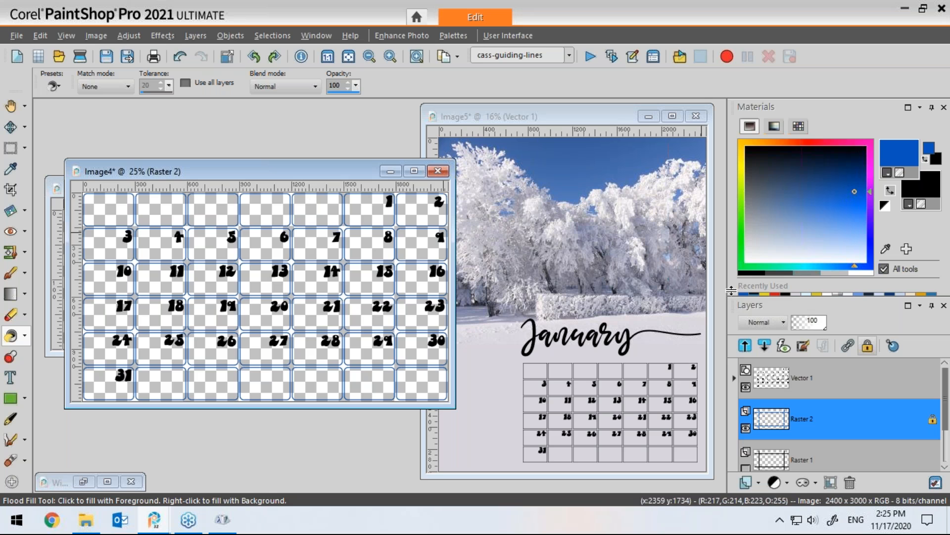
pyautogui.moveTo(739, 190); pyautogui.dragTo(738, 190)
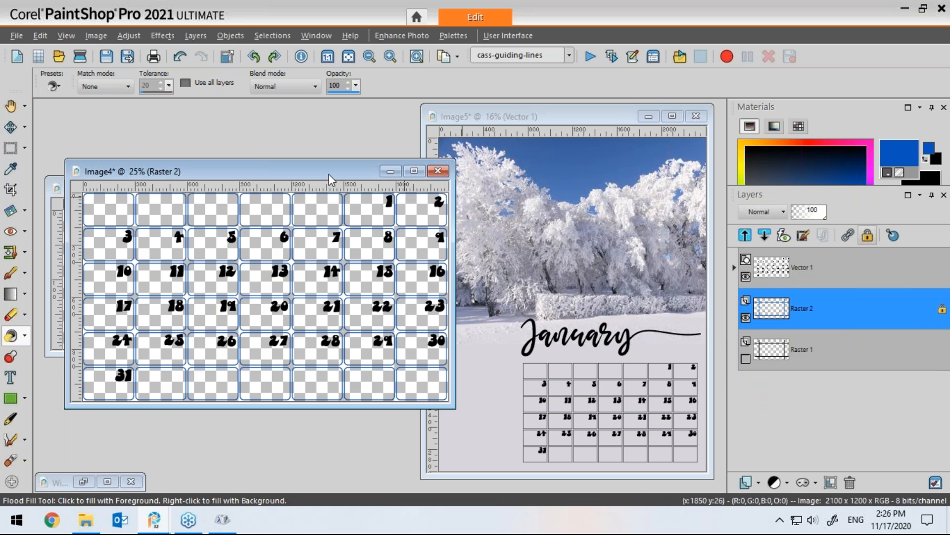
pyautogui.moveTo(331, 168); pyautogui.dragTo(333, 156)
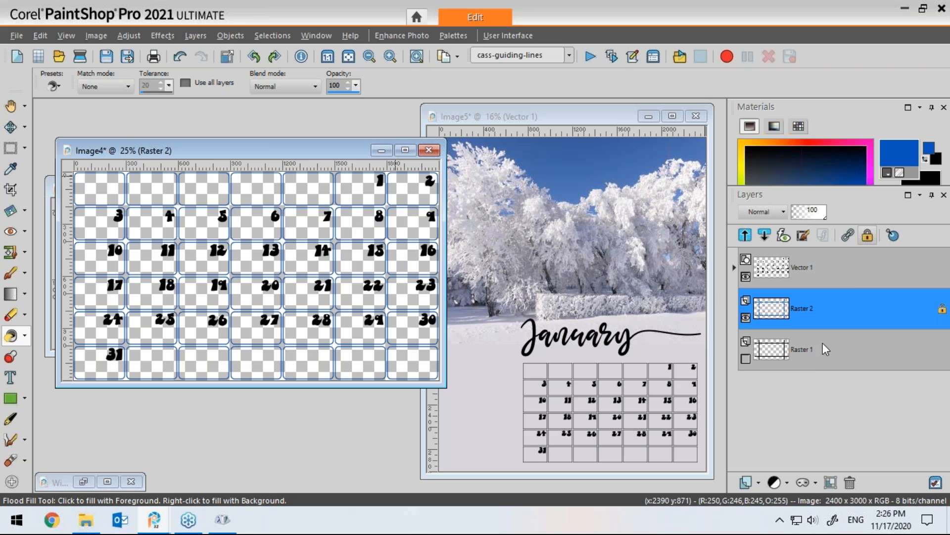
pyautogui.moveTo(807, 281)
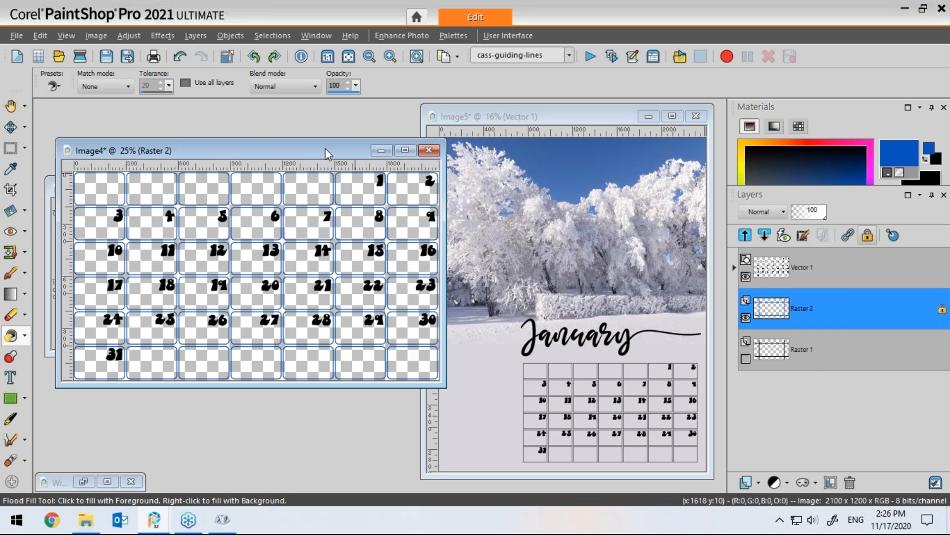
pyautogui.moveTo(325, 148); pyautogui.dragTo(322, 147)
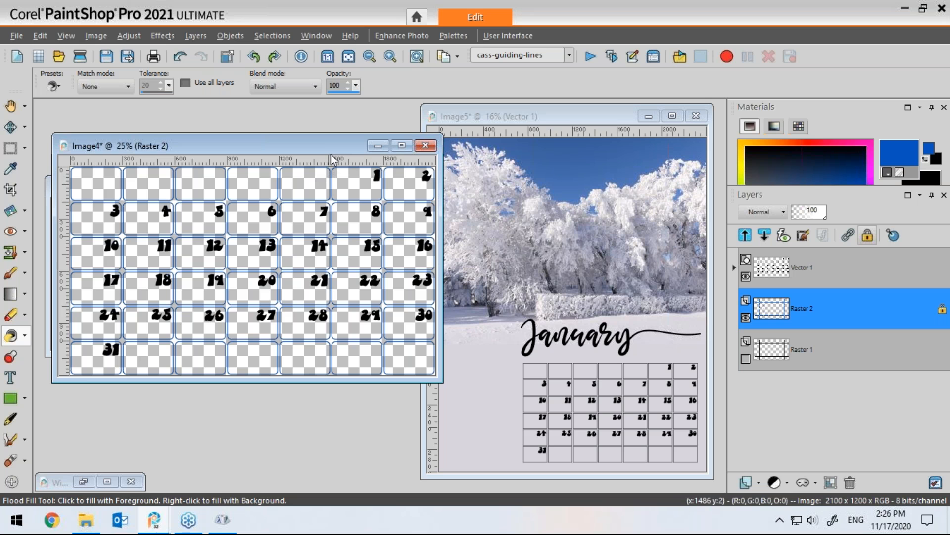
# Step: Duplicate the Image4 calendar grid as a new image
pyautogui.hotkey('shift', 'd')
pyautogui.moveTo(372, 130); pyautogui.dragTo(458, 200)
pyautogui.click(378, 145)
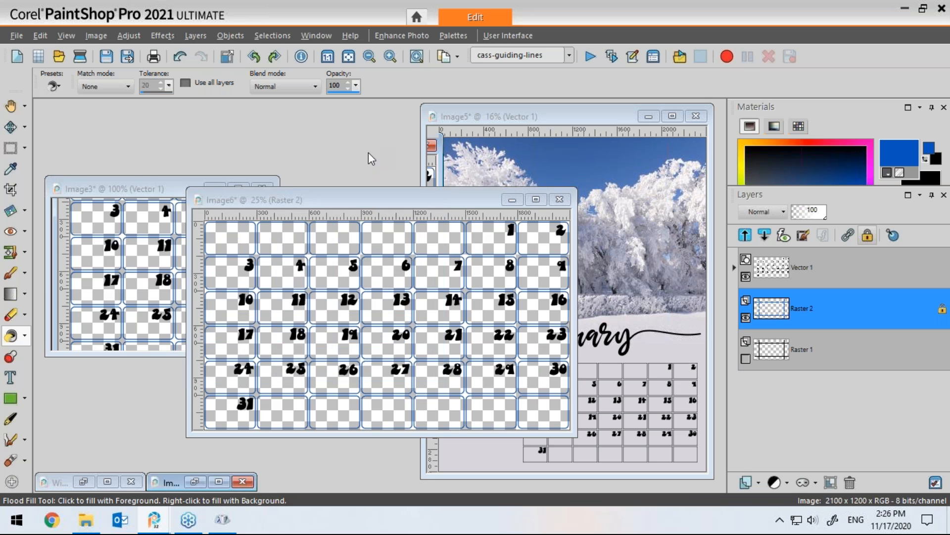
pyautogui.moveTo(382, 200); pyautogui.dragTo(248, 167)
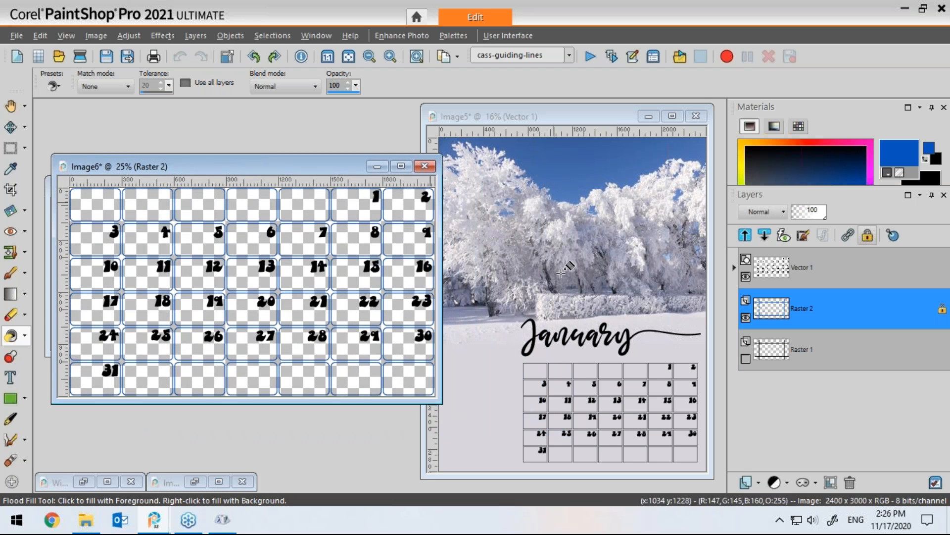
# Step: Convert the Vector 1 number layer of the duplicate into a raster layer
pyautogui.moveTo(756, 303)
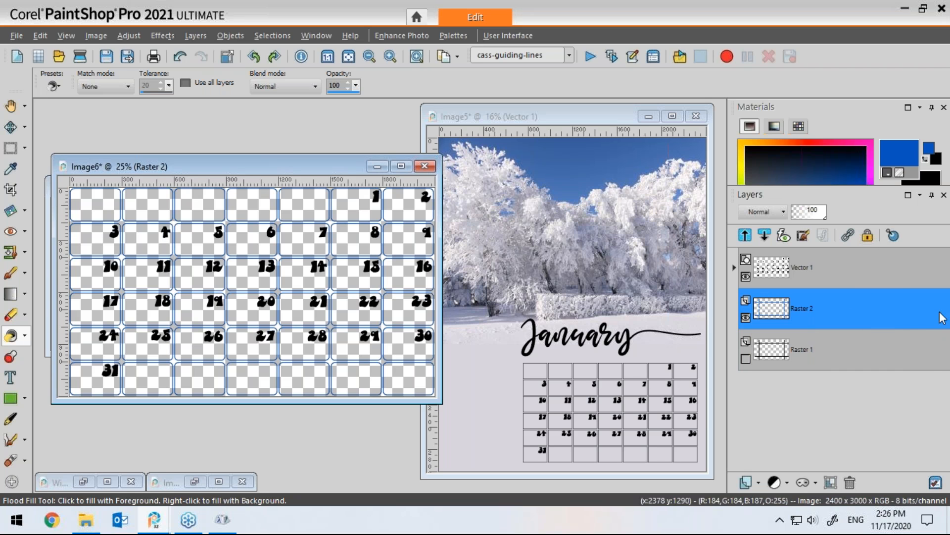
pyautogui.moveTo(794, 318)
pyautogui.click(777, 274)
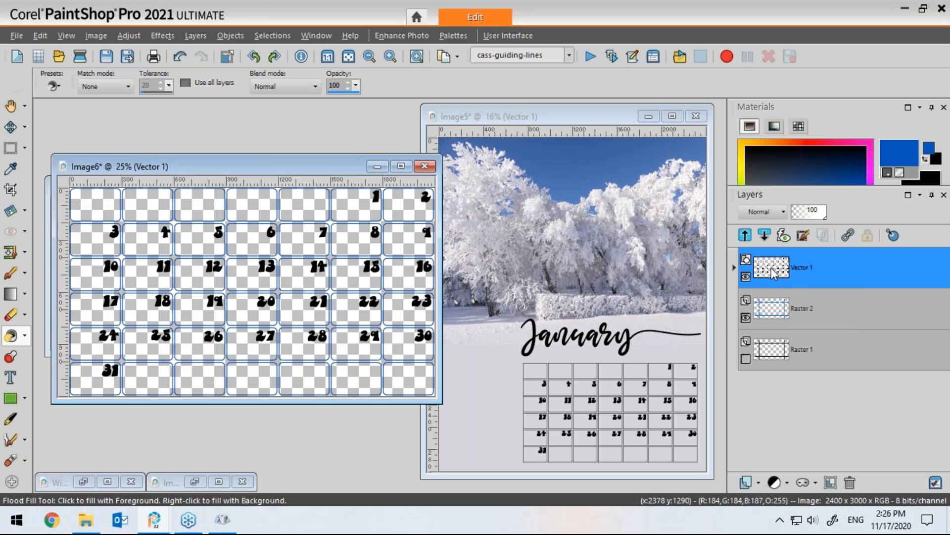
pyautogui.rightClick(771, 268)
pyautogui.click(787, 426)
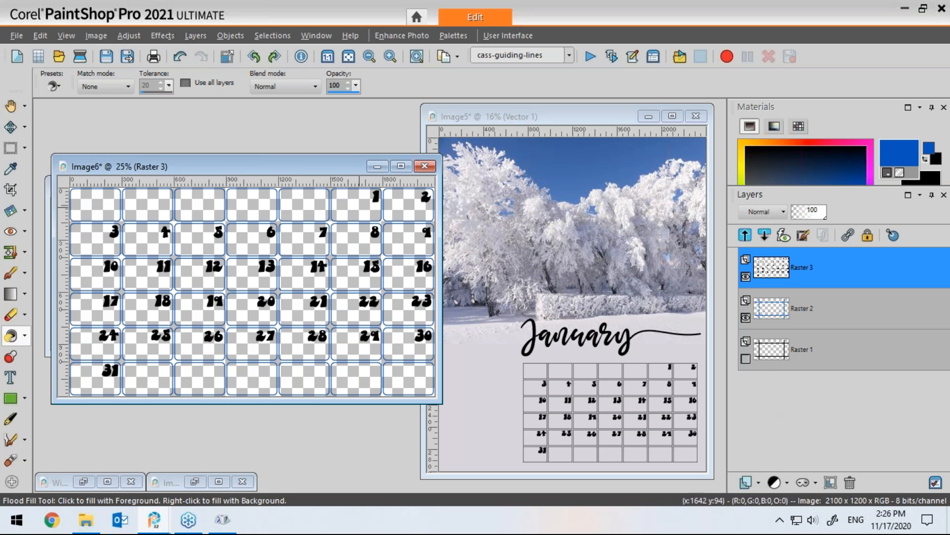
pyautogui.moveTo(332, 167); pyautogui.dragTo(365, 177)
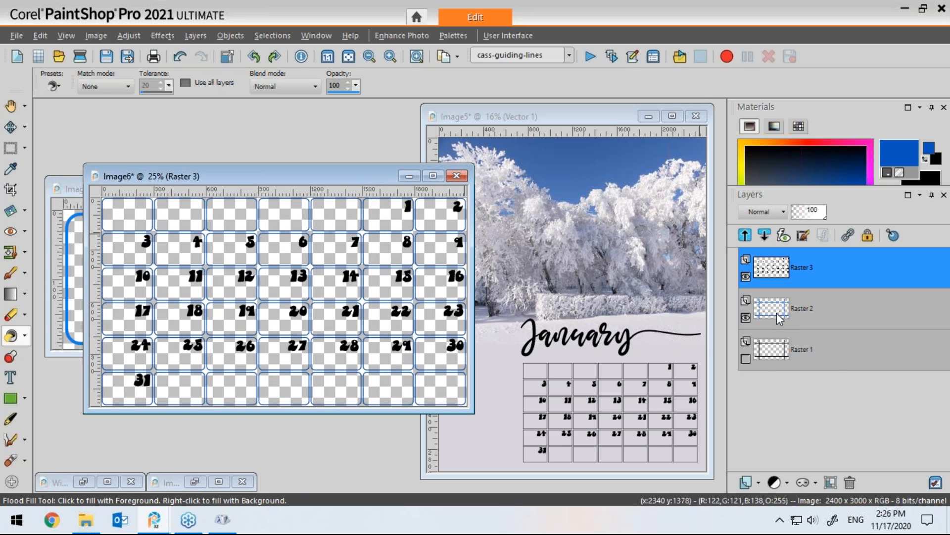
pyautogui.moveTo(781, 307)
pyautogui.moveTo(795, 281)
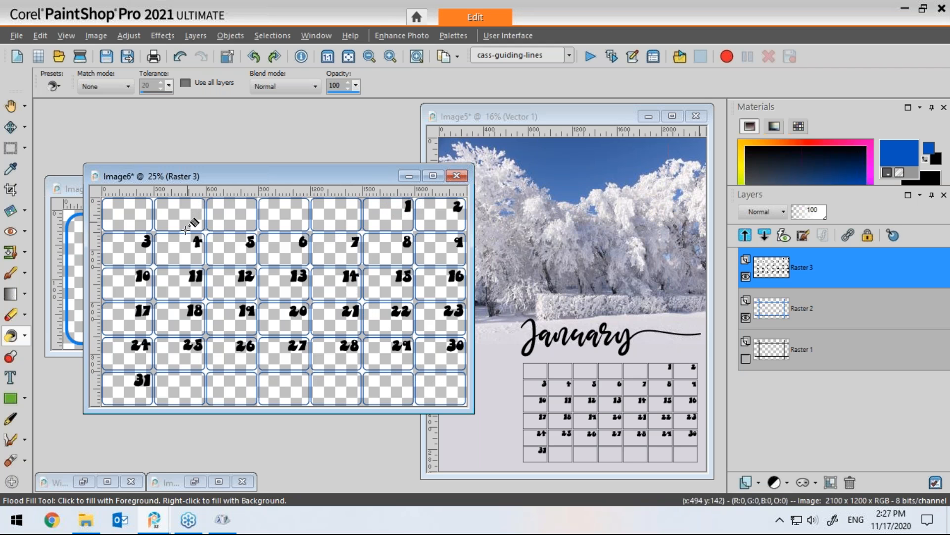
# Step: Select the first column of numbers on the number layer and promote the selection to its own layer
pyautogui.click(11, 127)
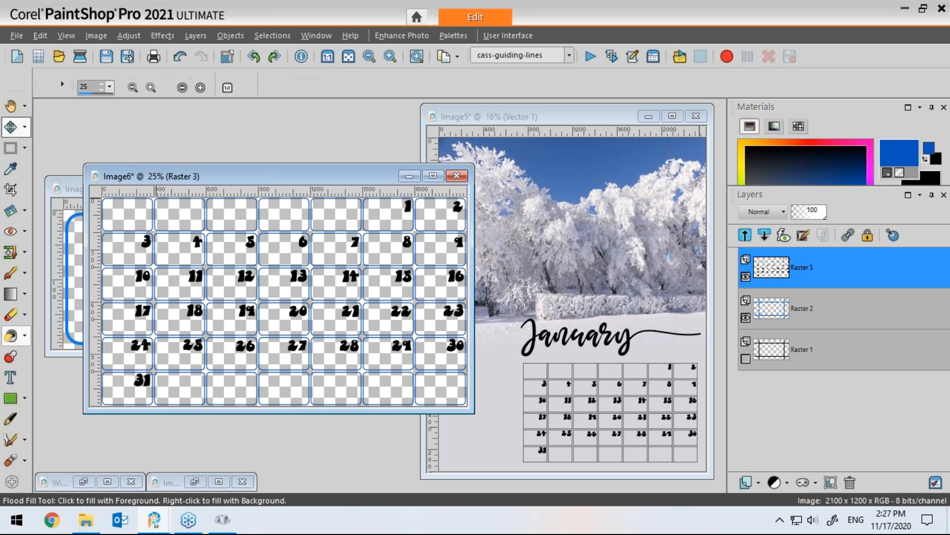
pyautogui.moveTo(408, 206)
pyautogui.mouseDown()
pyautogui.moveTo(347, 207)
pyautogui.moveTo(407, 208)
pyautogui.mouseUp()
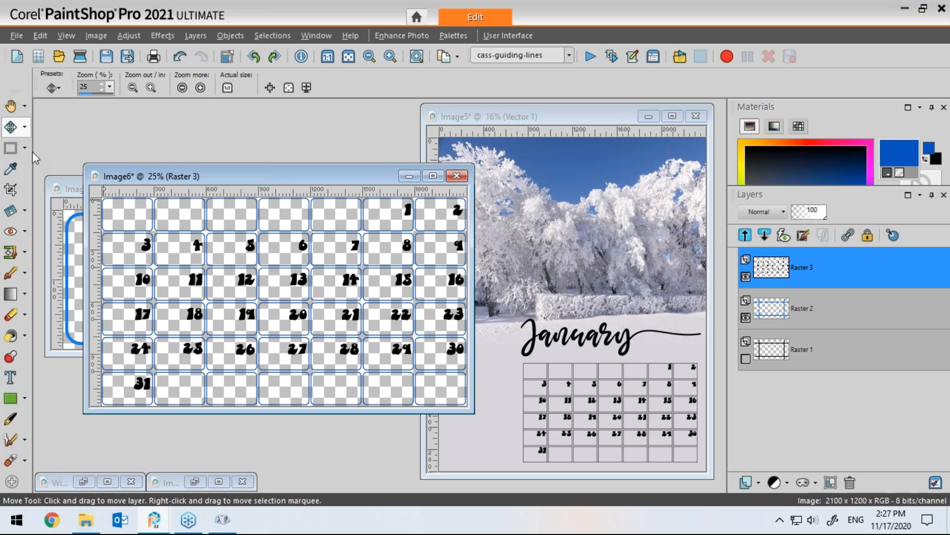
pyautogui.click(10, 149)
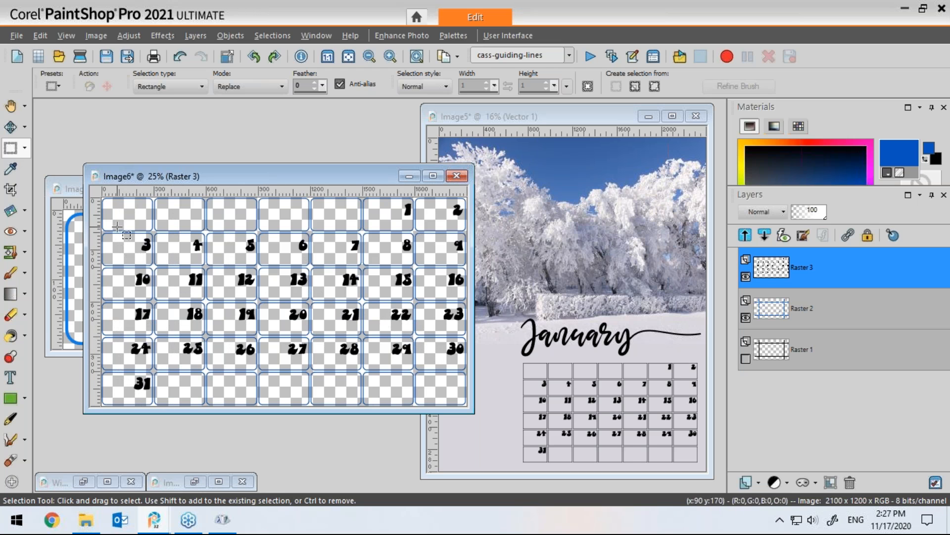
pyautogui.moveTo(117, 218); pyautogui.dragTo(162, 405)
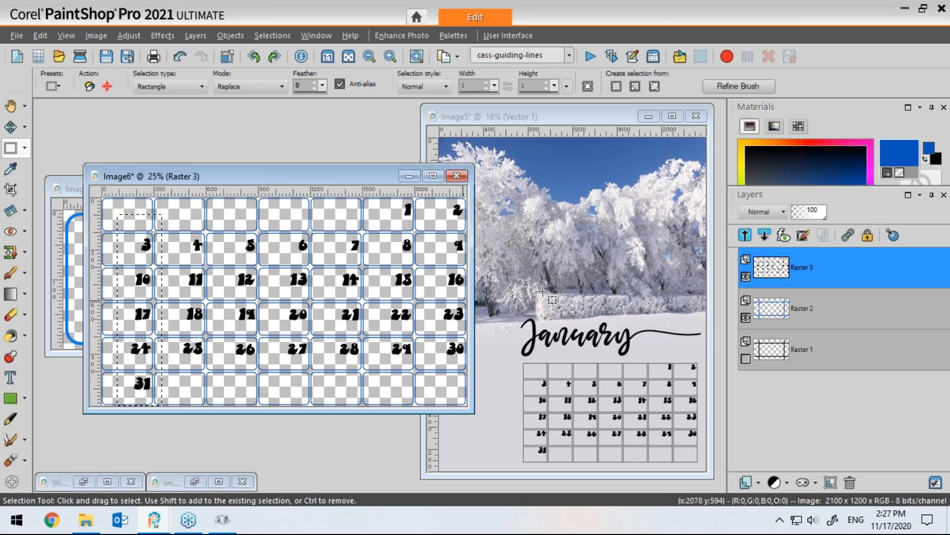
pyautogui.rightClick(775, 270)
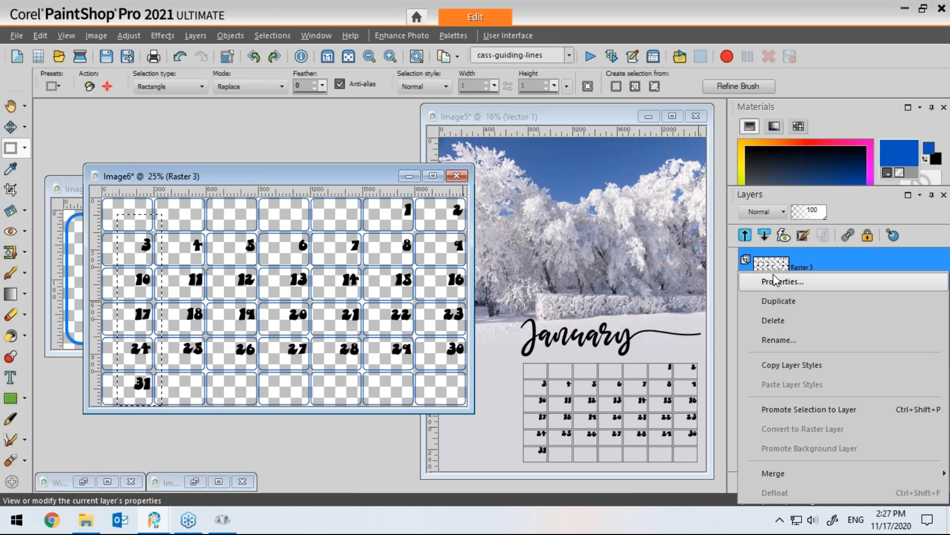
pyautogui.click(782, 408)
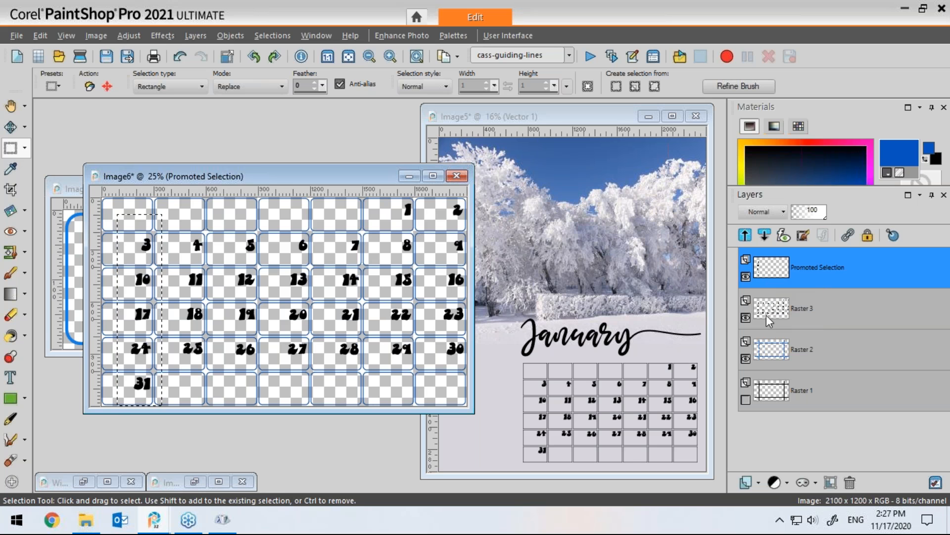
# Step: Select the second column of numbers on Raster 3 and promote it to a new layer
pyautogui.click(772, 314)
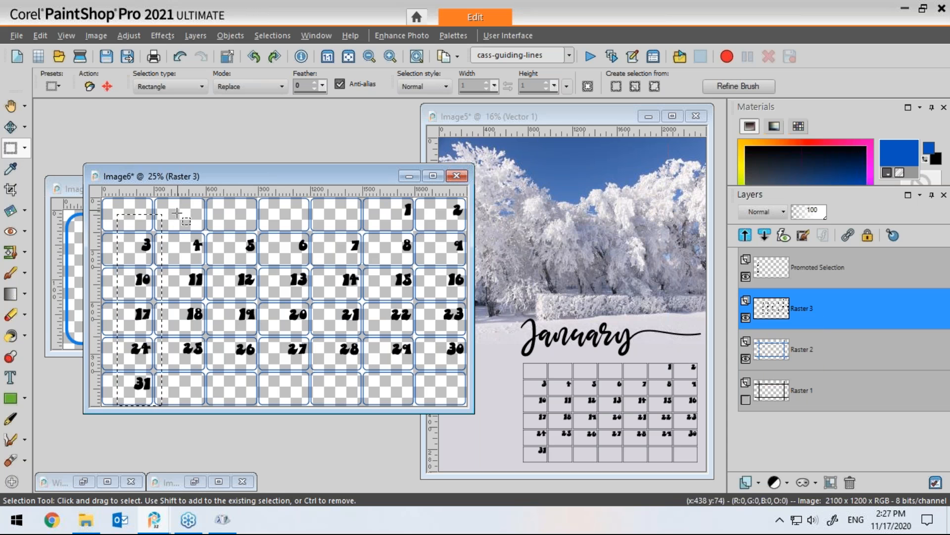
pyautogui.moveTo(169, 211); pyautogui.dragTo(213, 391)
pyautogui.rightClick(770, 311)
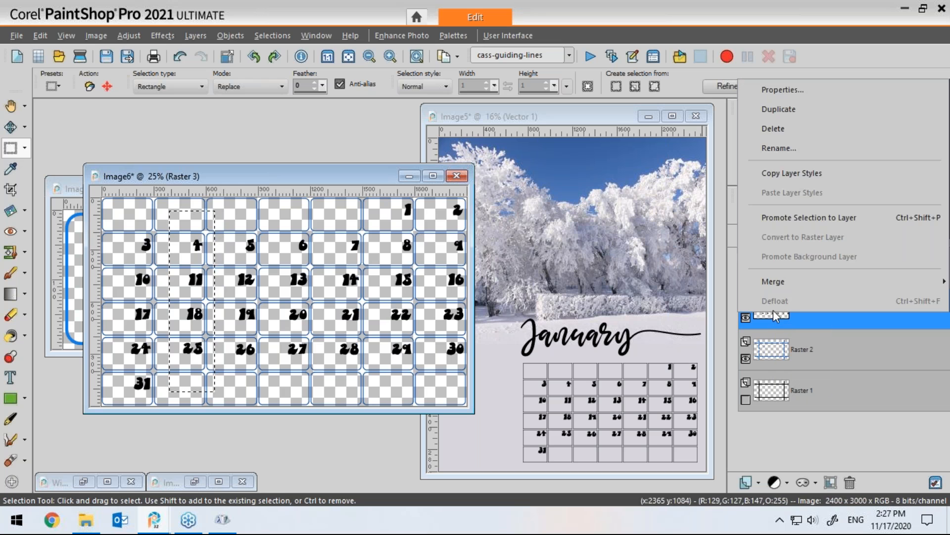
pyautogui.click(787, 218)
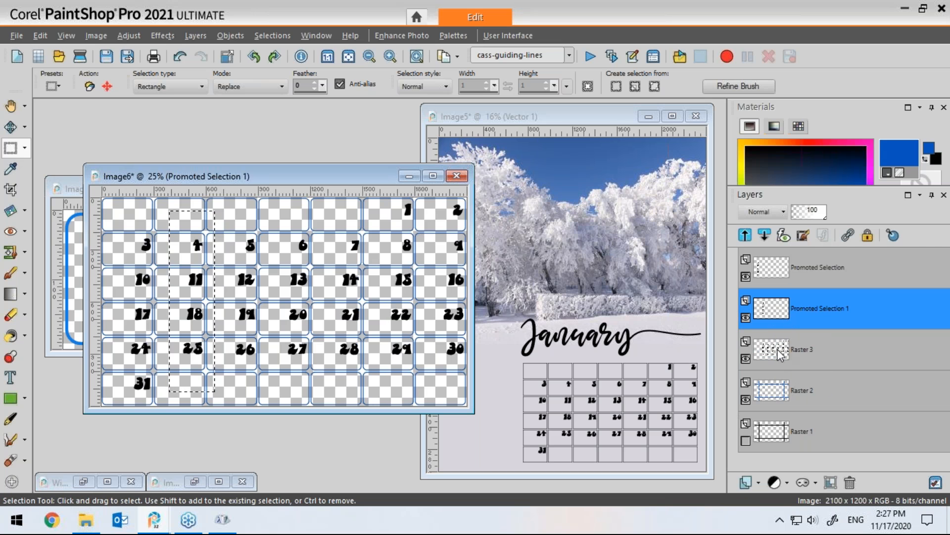
# Step: Select the third column of numbers on Raster 3 and promote it to a new layer
pyautogui.click(774, 352)
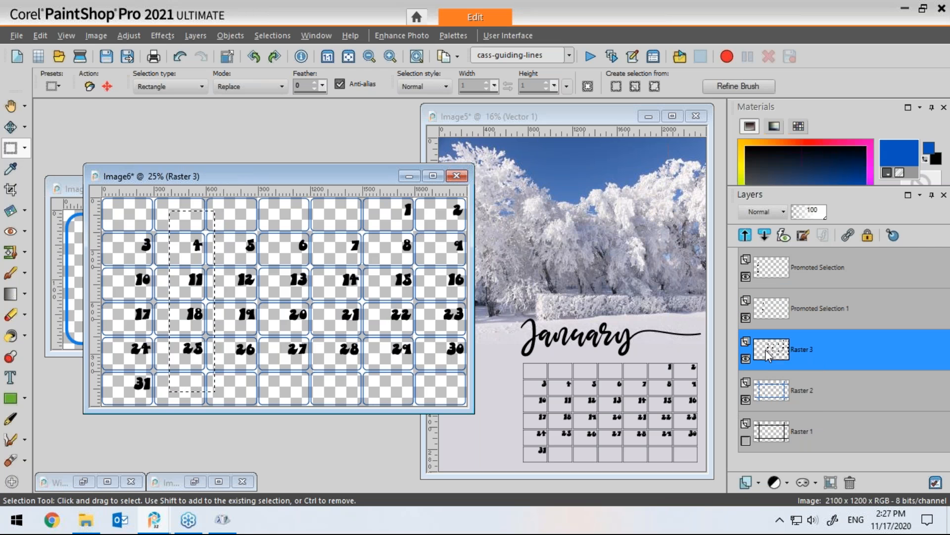
pyautogui.moveTo(223, 214); pyautogui.dragTo(267, 378)
pyautogui.rightClick(773, 347)
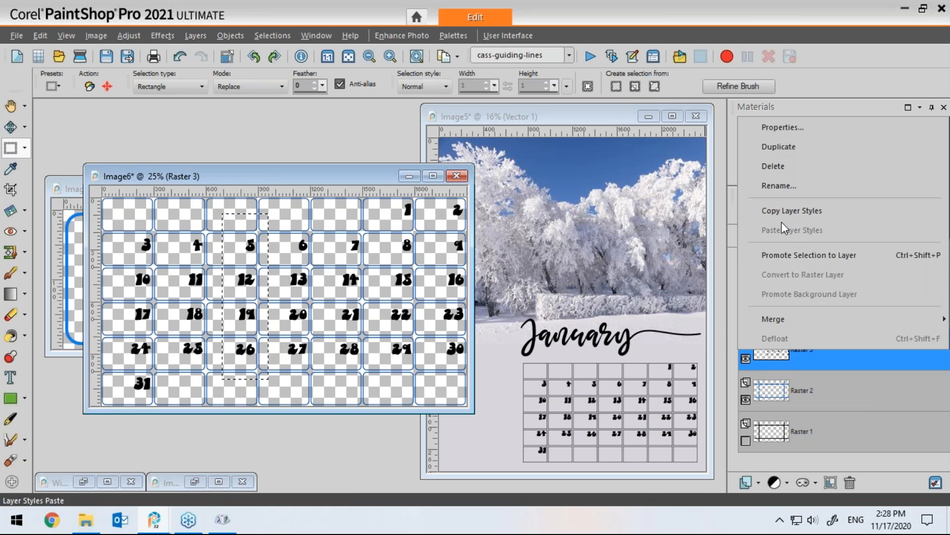
pyautogui.click(787, 256)
# Step: Select the fourth column of numbers on Raster 3 and promote it to a new layer
pyautogui.click(772, 391)
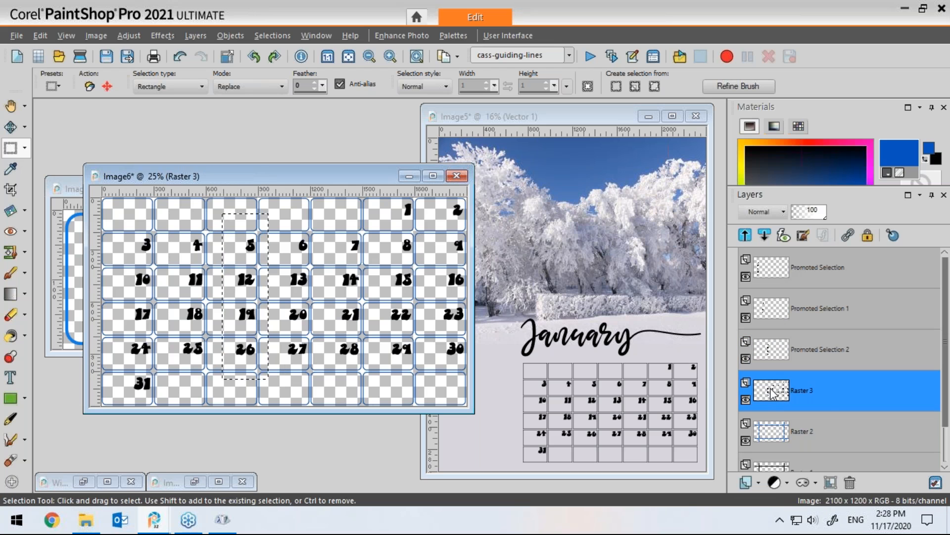
pyautogui.moveTo(275, 211); pyautogui.dragTo(325, 383)
pyautogui.rightClick(780, 390)
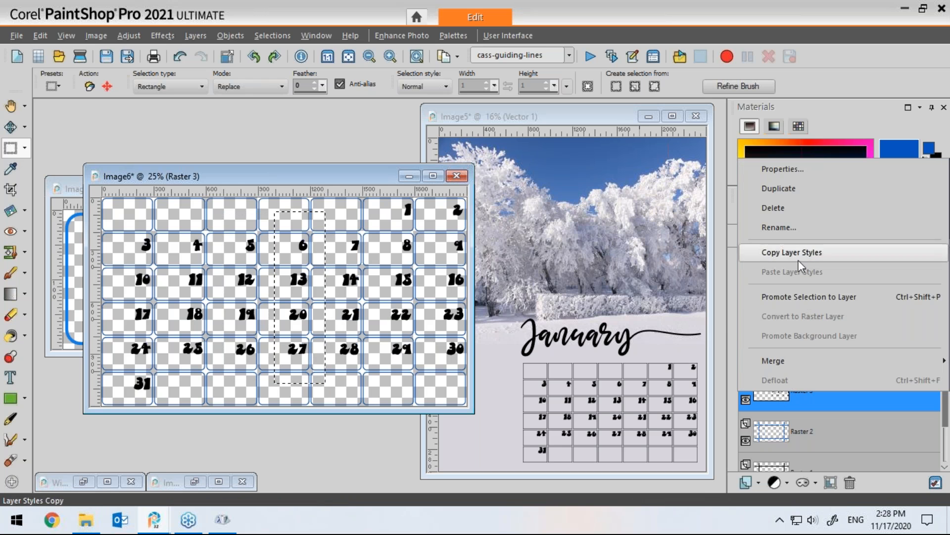
pyautogui.click(794, 297)
# Step: Select the fifth column of numbers on Raster 3 and promote it to a new layer
pyautogui.click(770, 423)
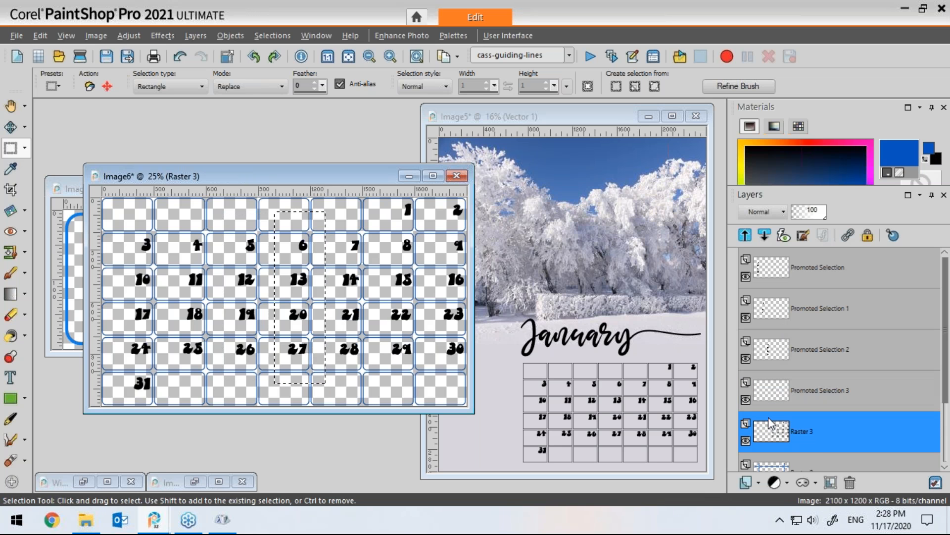
pyautogui.moveTo(329, 213); pyautogui.dragTo(367, 379)
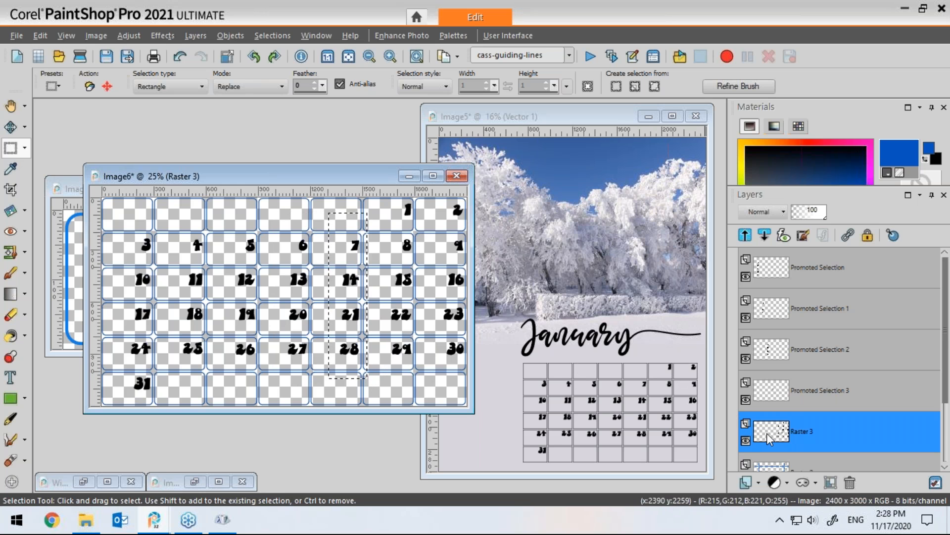
pyautogui.rightClick(771, 431)
pyautogui.click(797, 339)
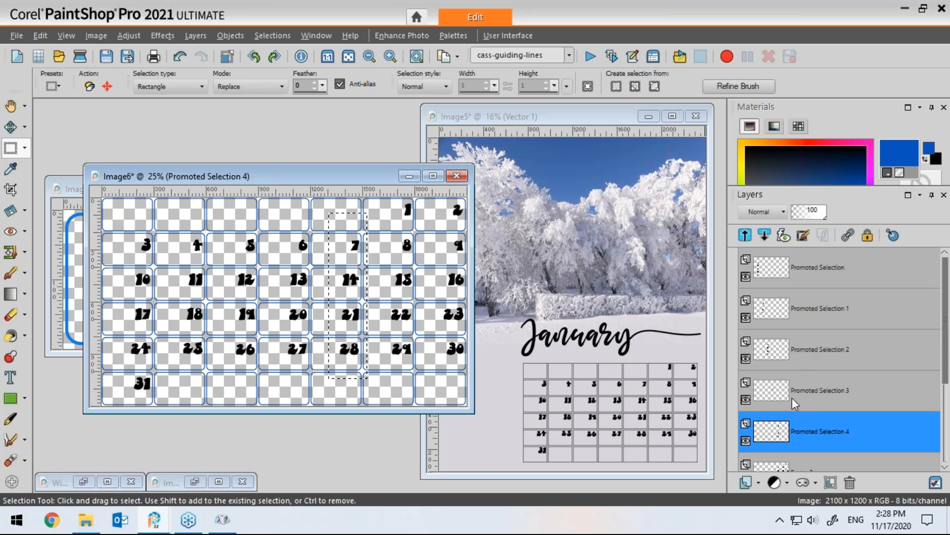
# Step: Select the sixth column of numbers on Raster 3 and promote it to a new layer
pyautogui.click(792, 464)
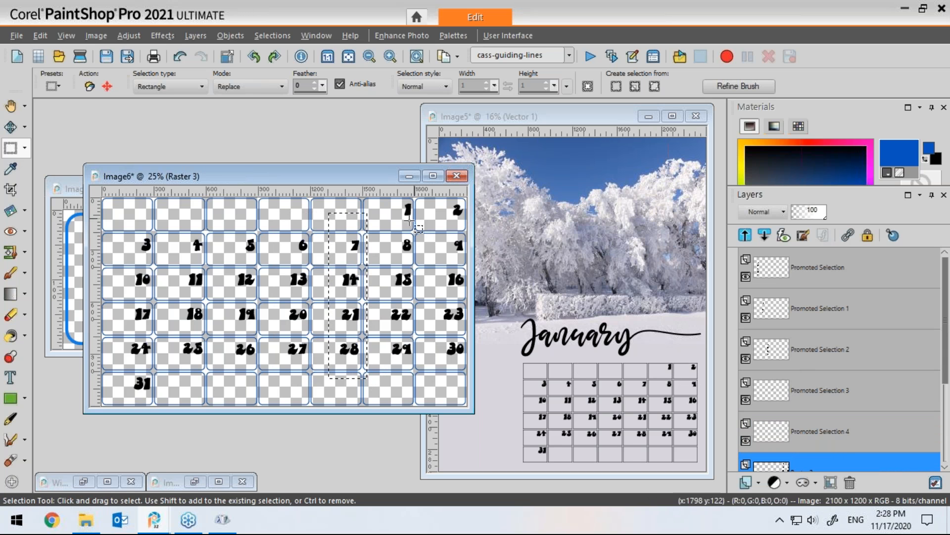
pyautogui.moveTo(376, 190); pyautogui.dragTo(423, 374)
pyautogui.rightClick(803, 465)
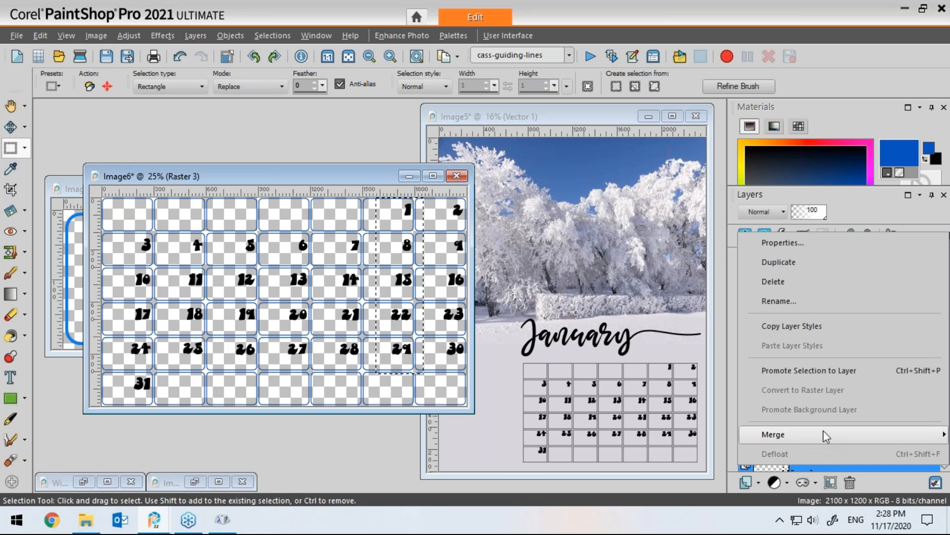
pyautogui.click(804, 371)
# Step: Deselect and move the number column starting with 1 into the second weekday column of the grid
pyautogui.moveTo(946, 364); pyautogui.dragTo(946, 408)
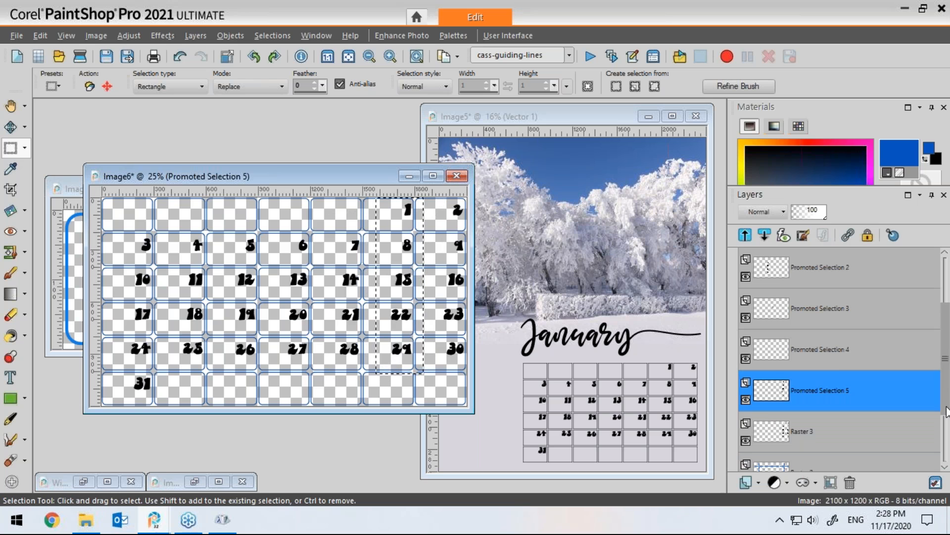
pyautogui.click(779, 426)
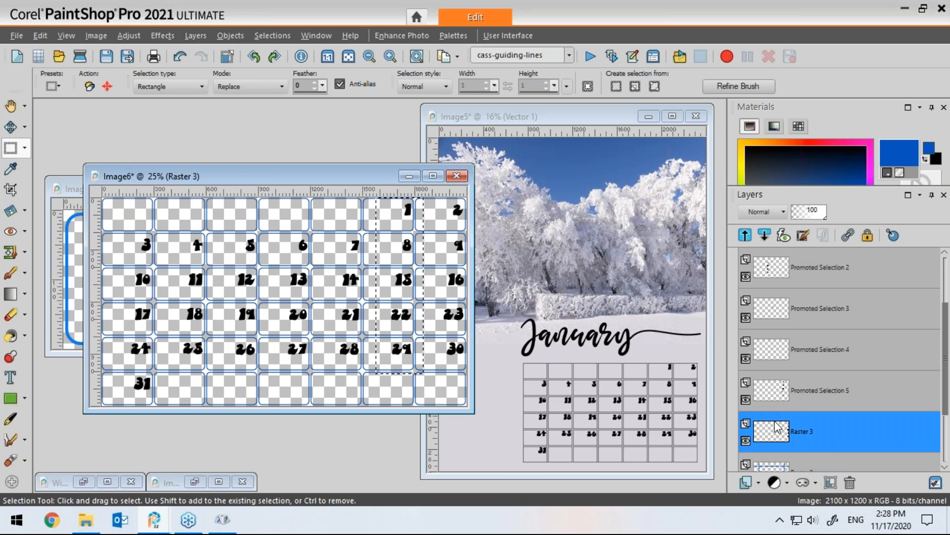
pyautogui.moveTo(791, 438)
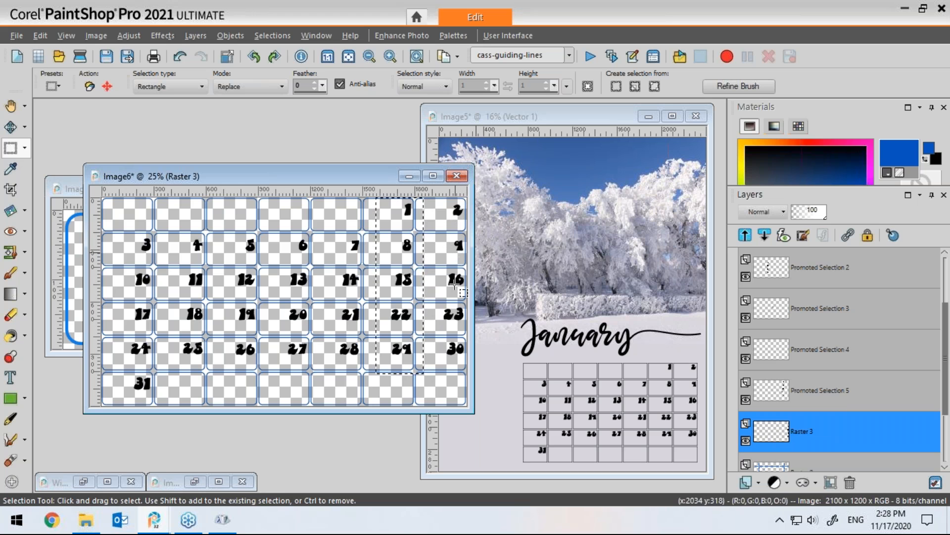
pyautogui.click(457, 280)
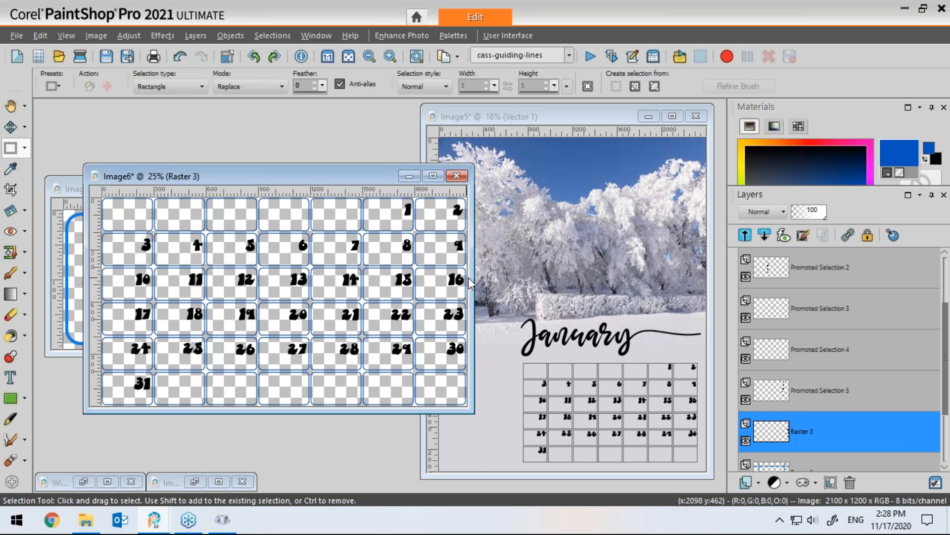
pyautogui.click(11, 127)
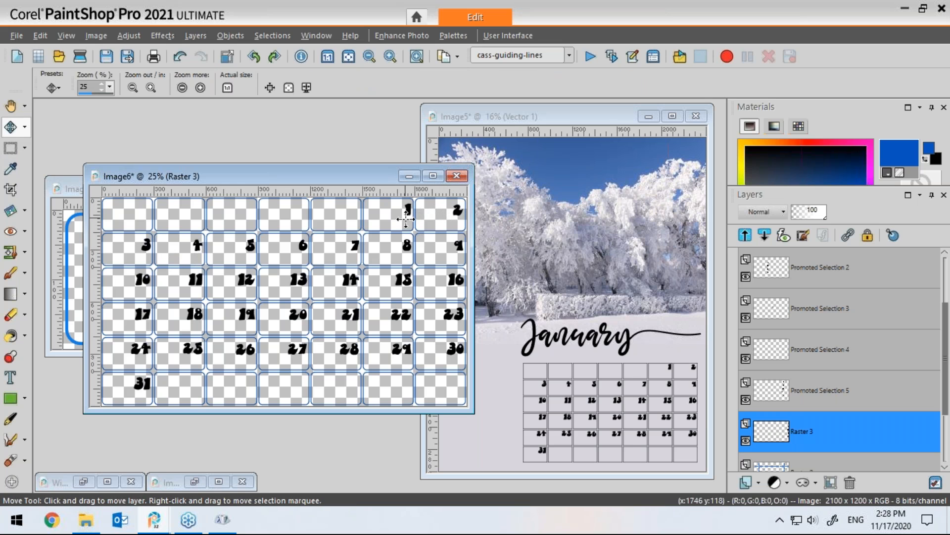
pyautogui.moveTo(408, 212)
pyautogui.mouseDown()
pyautogui.moveTo(389, 220)
pyautogui.moveTo(401, 235)
pyautogui.moveTo(401, 219)
pyautogui.mouseUp()
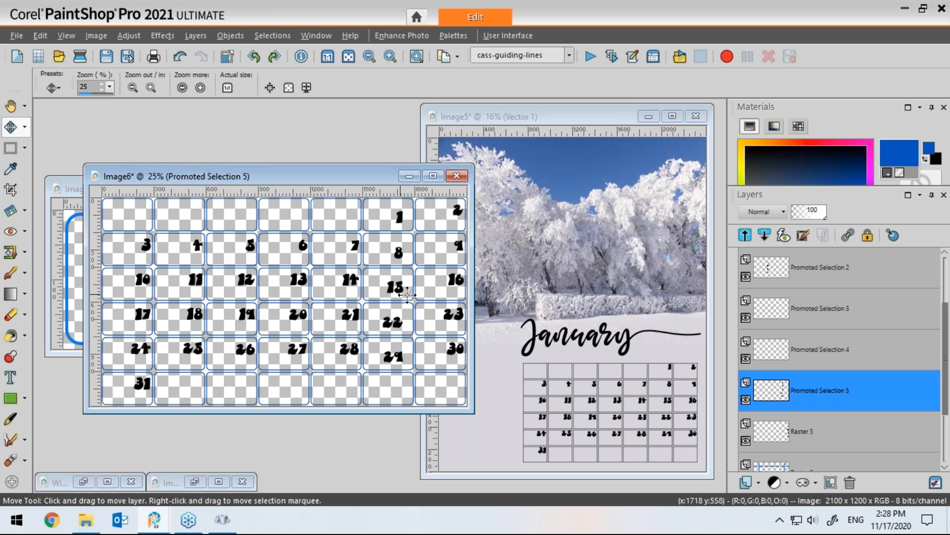
pyautogui.moveTo(407, 215); pyautogui.dragTo(182, 228)
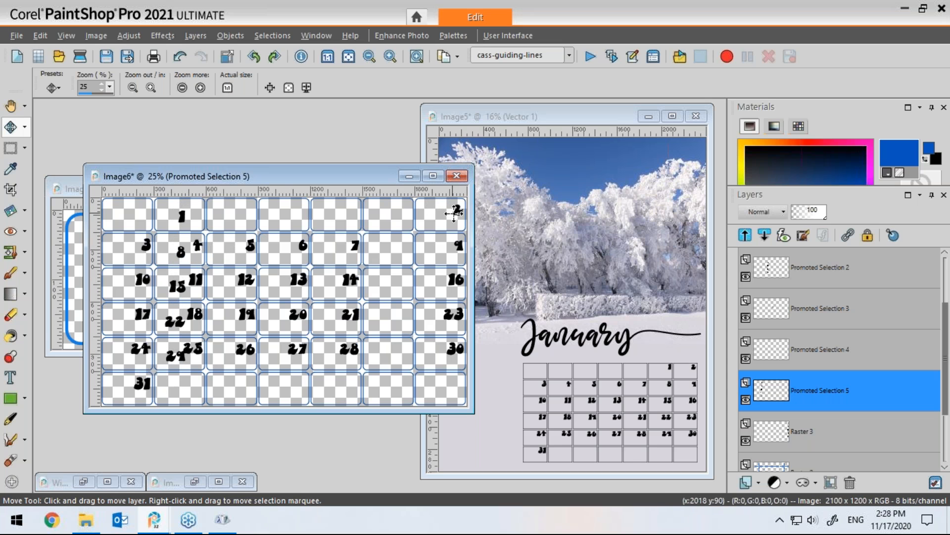
# Step: Move the remaining number columns so the dates continue in order, from 2 in the third column through 31
pyautogui.moveTo(454, 210); pyautogui.dragTo(228, 212)
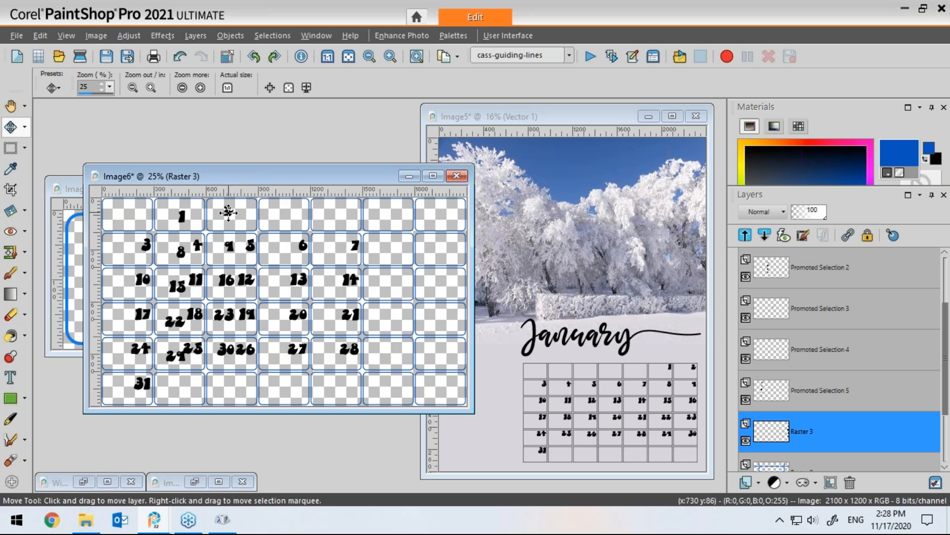
pyautogui.moveTo(145, 245); pyautogui.dragTo(318, 212)
pyautogui.moveTo(197, 243); pyautogui.dragTo(334, 214)
pyautogui.moveTo(250, 247); pyautogui.dragTo(391, 245)
pyautogui.moveTo(301, 246); pyautogui.dragTo(438, 213)
pyautogui.click(354, 247)
pyautogui.moveTo(353, 247); pyautogui.dragTo(132, 253)
pyautogui.moveTo(181, 214); pyautogui.dragTo(454, 209)
pyautogui.moveTo(134, 252); pyautogui.dragTo(145, 244)
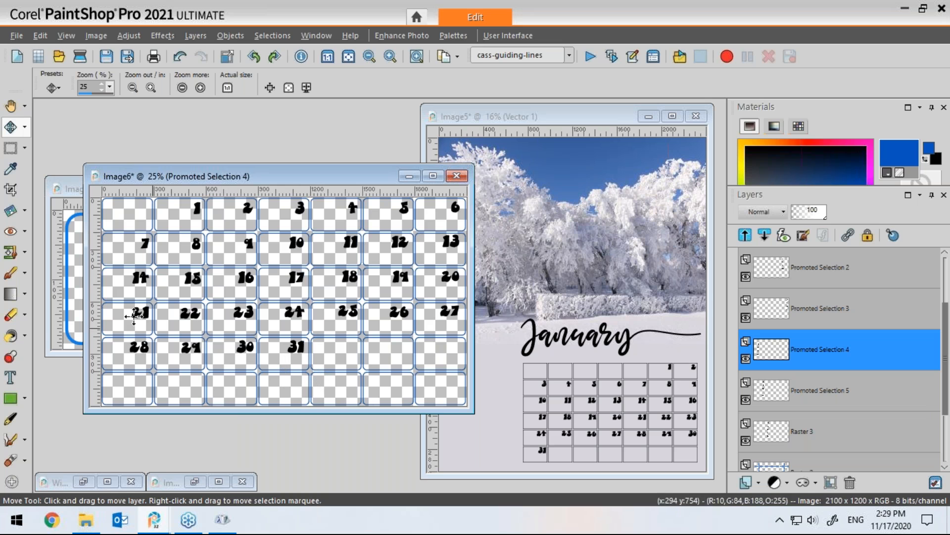
pyautogui.click(10, 150)
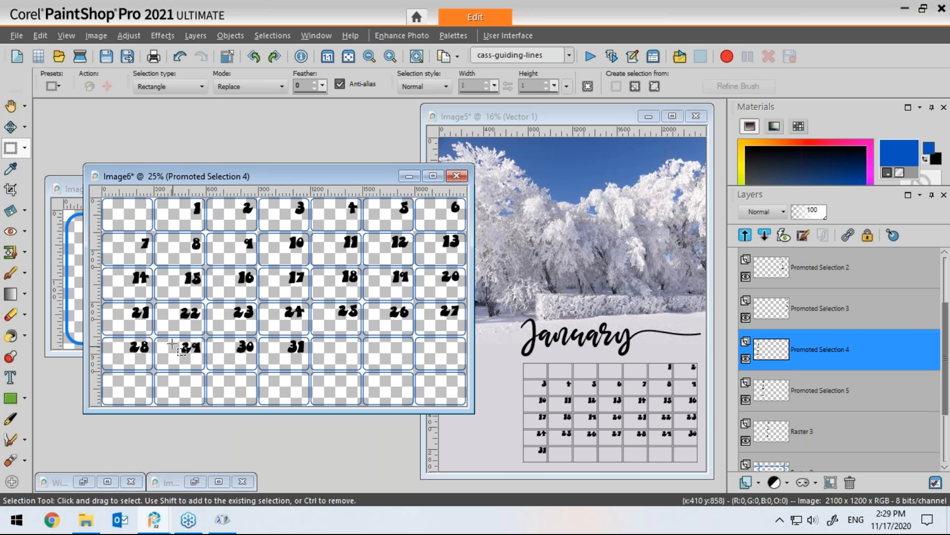
pyautogui.moveTo(169, 330); pyautogui.dragTo(361, 372)
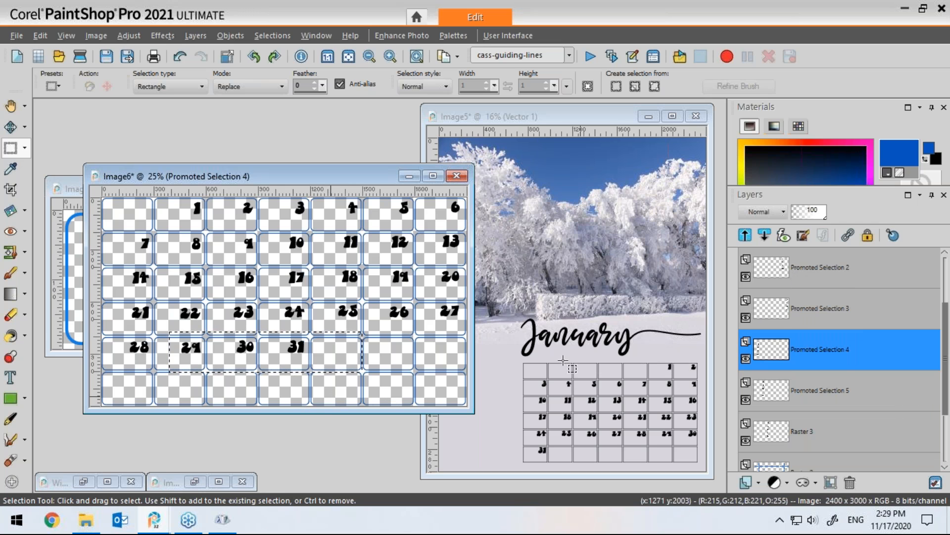
pyautogui.click(339, 249)
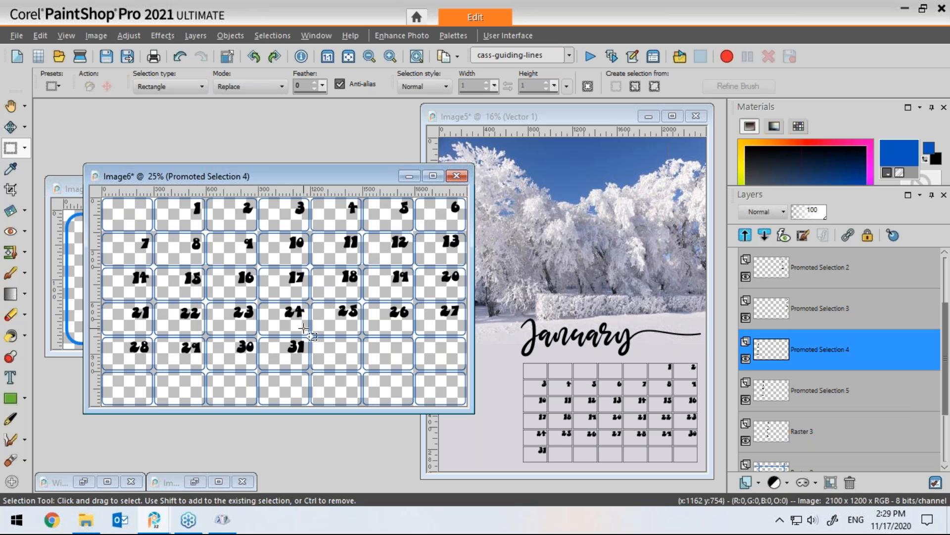
pyautogui.moveTo(353, 177); pyautogui.dragTo(355, 179)
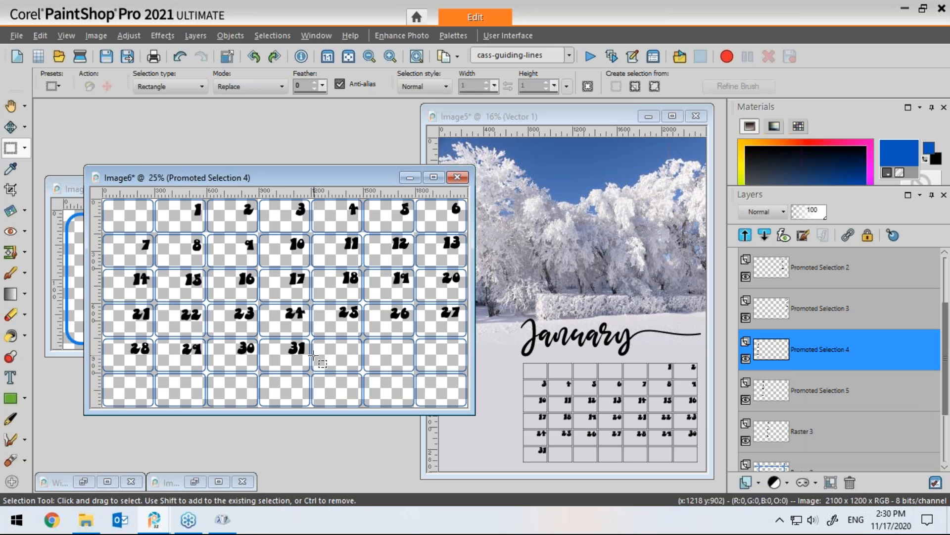
pyautogui.moveTo(357, 174); pyautogui.dragTo(369, 173)
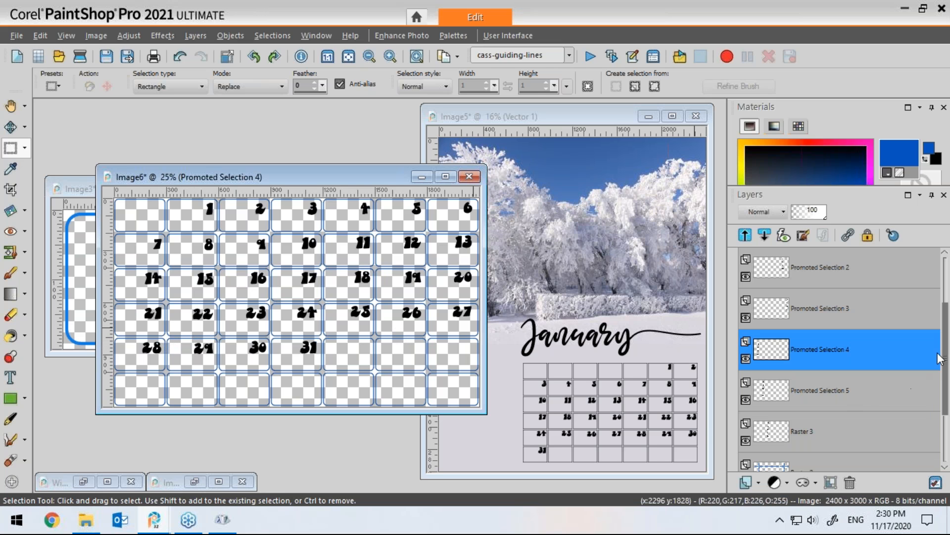
# Step: Delete the dates 29, 30 and 31 from the fifth row of the number grid on every number layer, then deselect
pyautogui.scroll(-1, 947, 403)
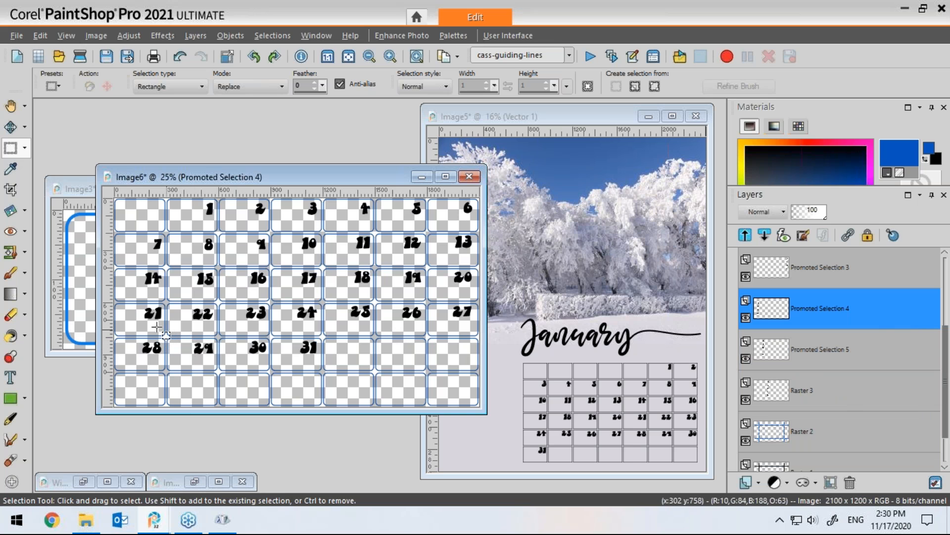
pyautogui.moveTo(186, 332); pyautogui.dragTo(337, 363)
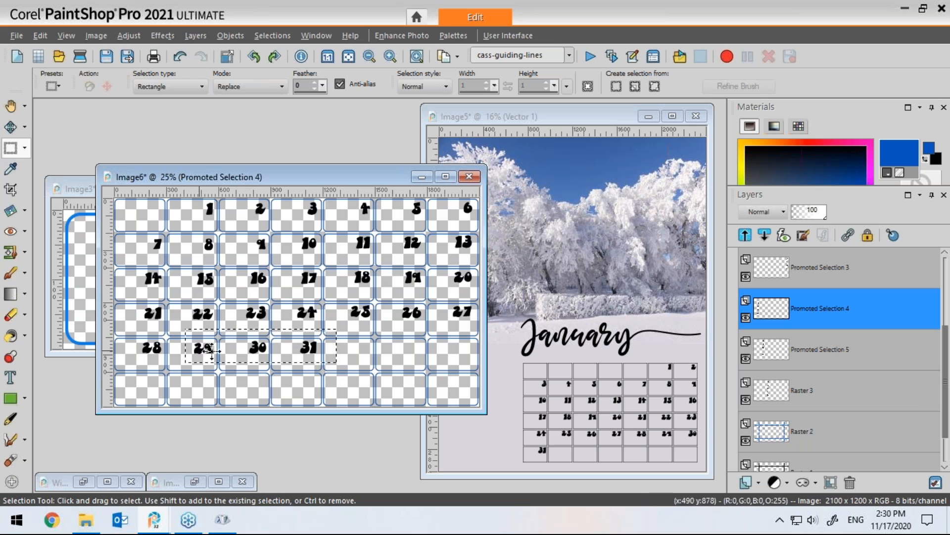
pyautogui.click(769, 312)
pyautogui.press('Delete')
pyautogui.click(766, 310)
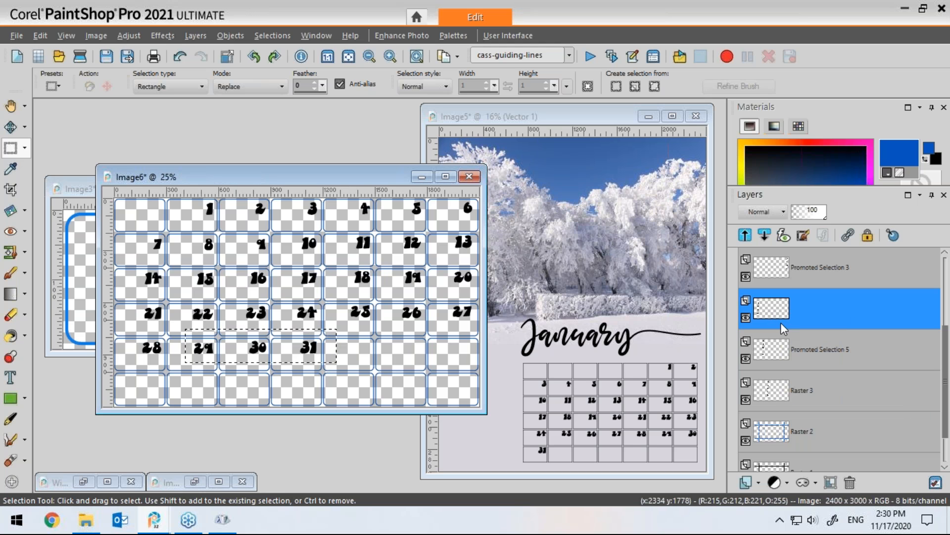
pyautogui.click(772, 354)
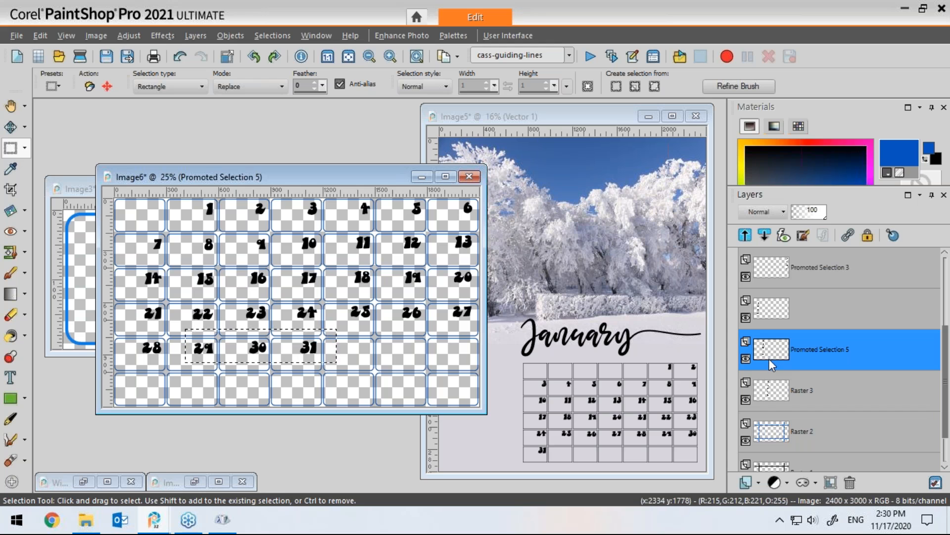
pyautogui.click(767, 396)
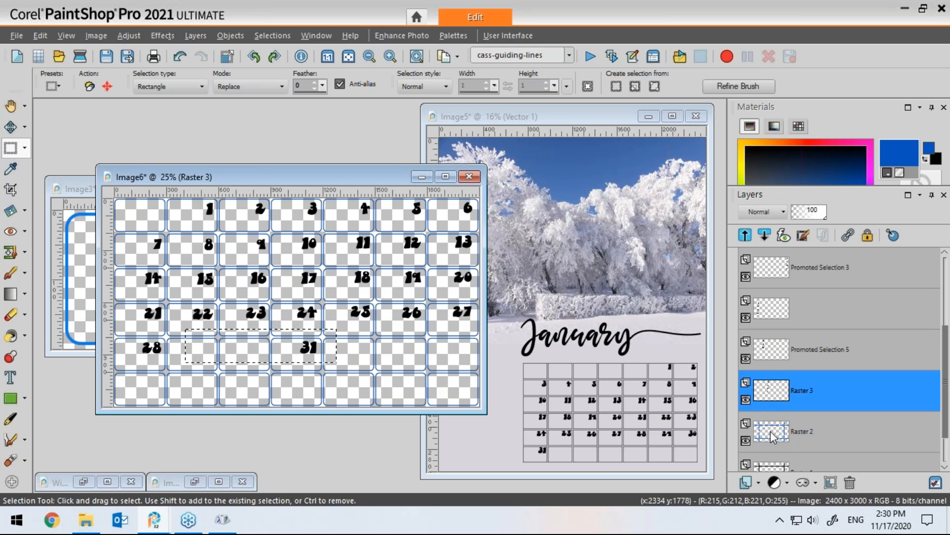
pyautogui.moveTo(942, 375); pyautogui.dragTo(942, 306)
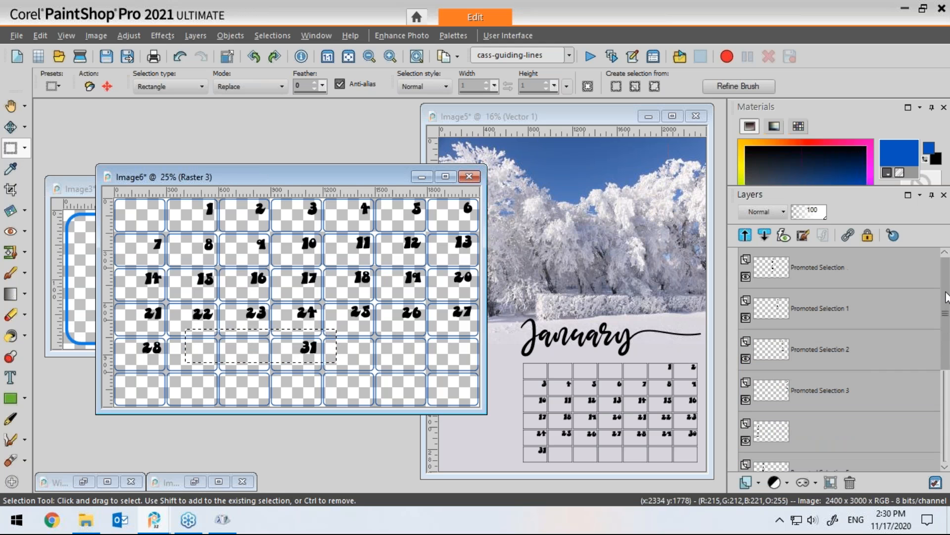
pyautogui.click(766, 271)
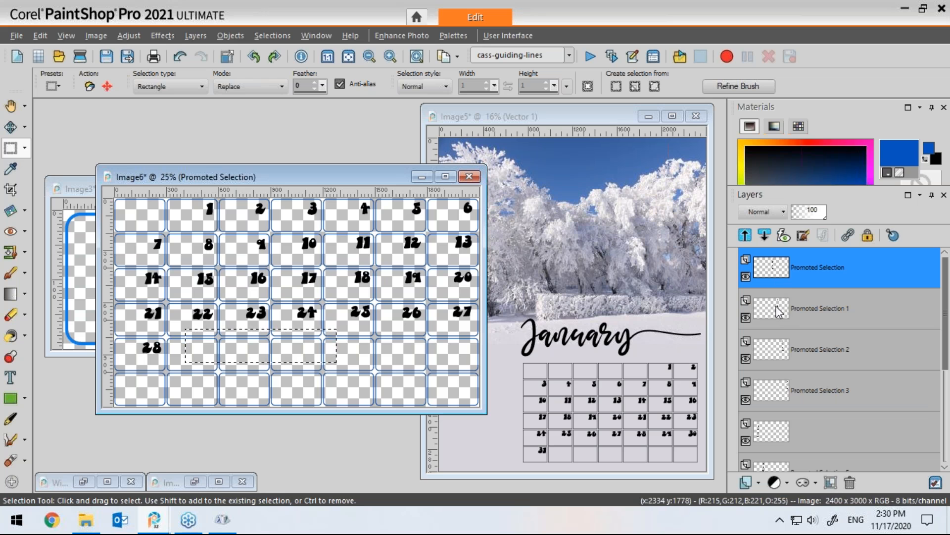
pyautogui.hotkey('ctrl', 'd')
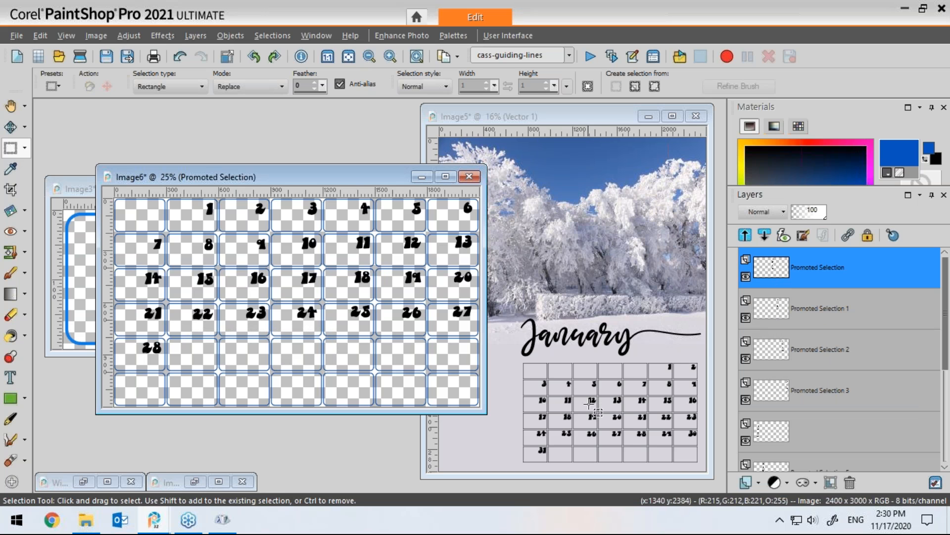
# Step: Show the Raster 1 black frame layer and hide the Raster 2 coloured frame layer
pyautogui.scroll(-4, 872, 376)
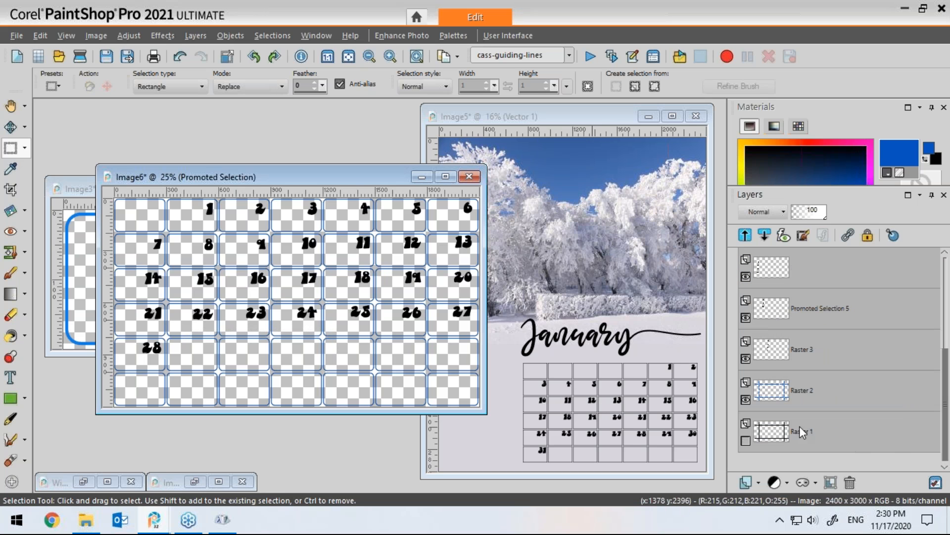
pyautogui.click(746, 442)
pyautogui.click(747, 400)
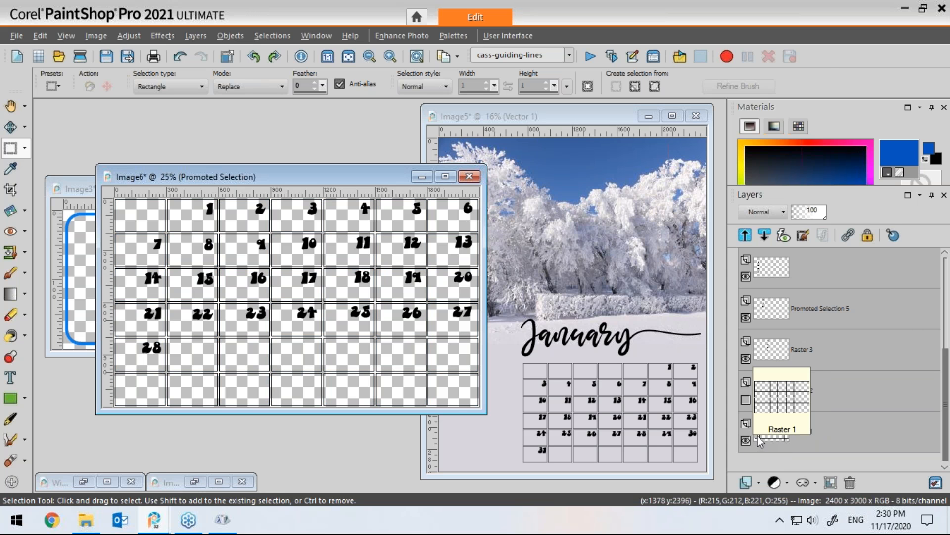
# Step: Copy the merged number grid image
pyautogui.moveTo(387, 176); pyautogui.dragTo(340, 167)
pyautogui.click(456, 55)
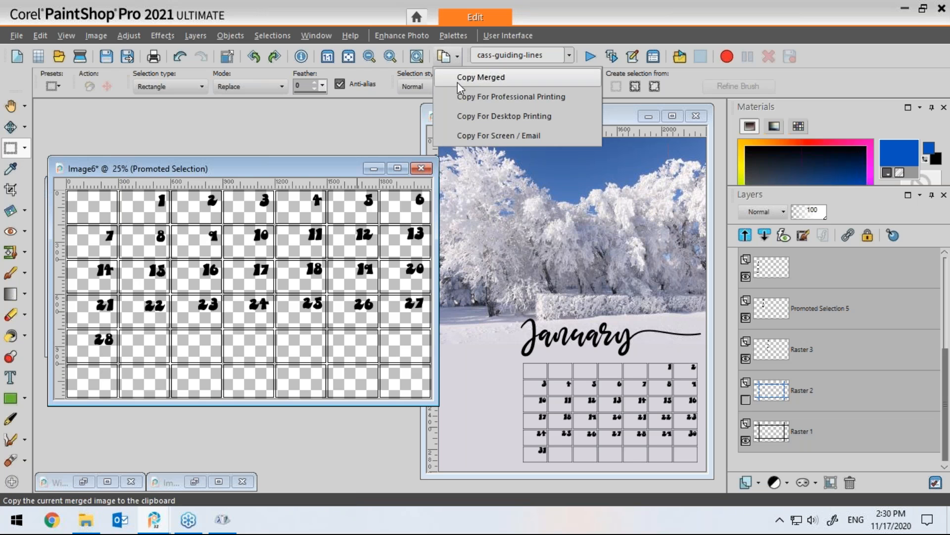
pyautogui.click(468, 78)
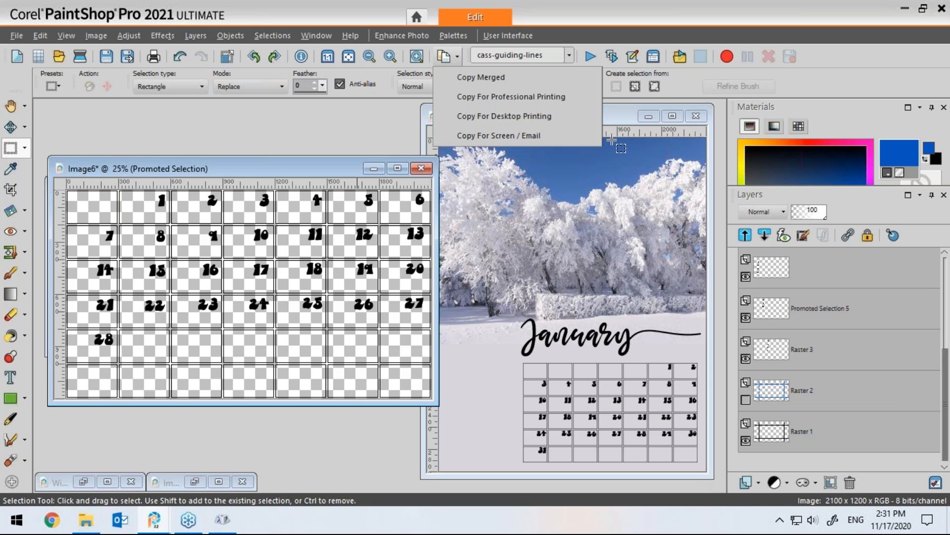
pyautogui.click(621, 120)
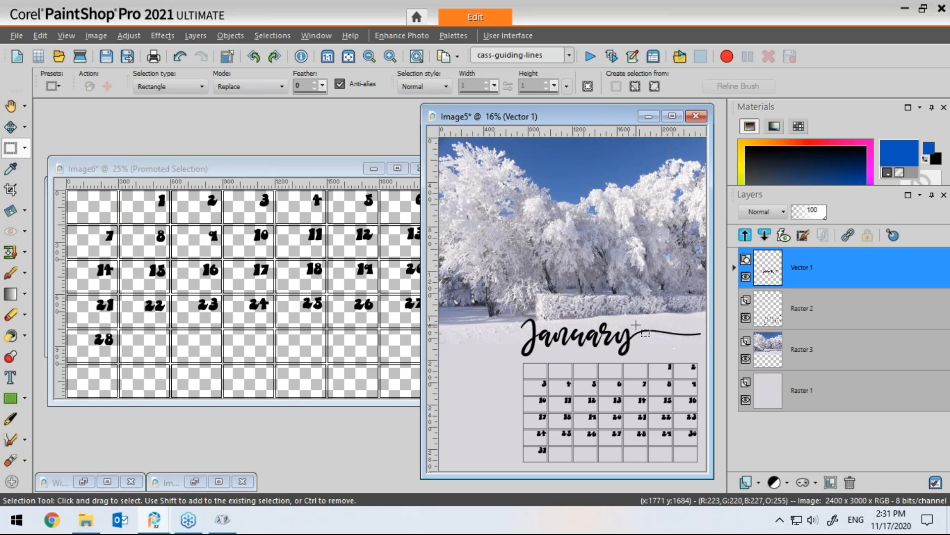
pyautogui.moveTo(598, 118); pyautogui.dragTo(566, 119)
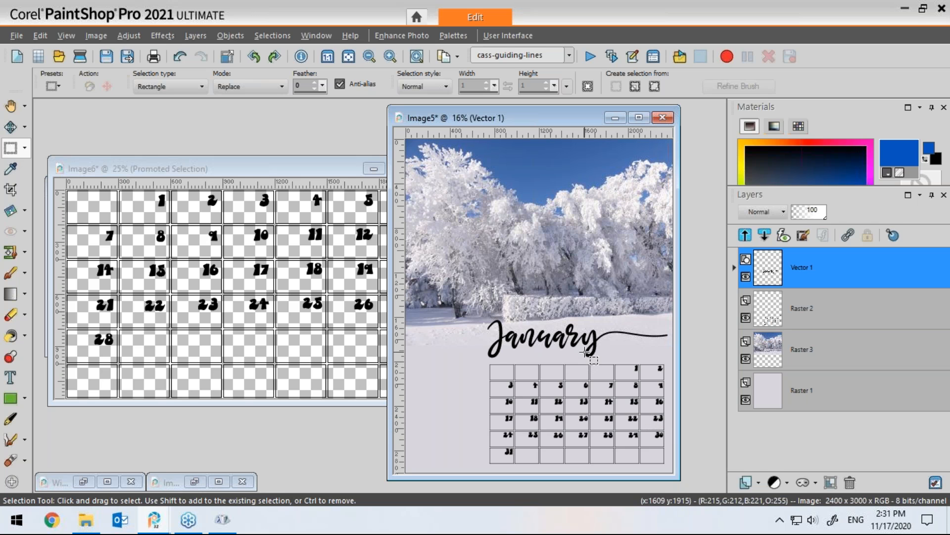
pyautogui.click(316, 167)
pyautogui.moveTo(335, 167); pyautogui.dragTo(356, 171)
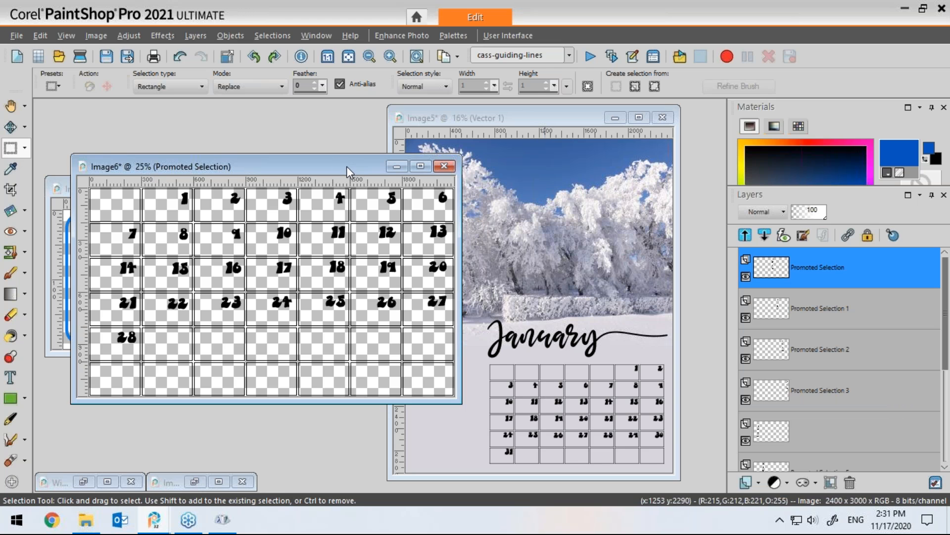
pyautogui.moveTo(355, 166); pyautogui.dragTo(328, 128)
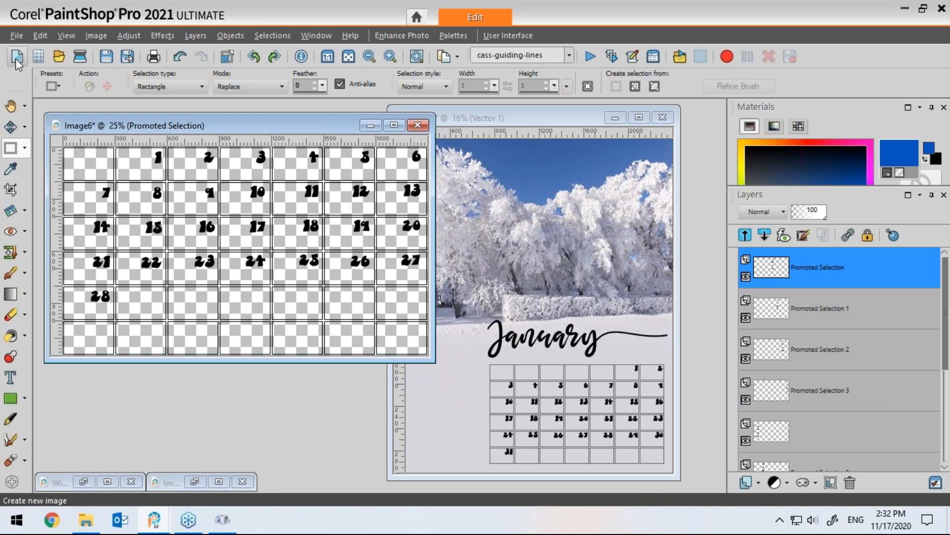
# Step: Create a new transparent 2400 x 3000 pixel image at 300 pixels/inch
pyautogui.hotkey('ctrl', 'n')
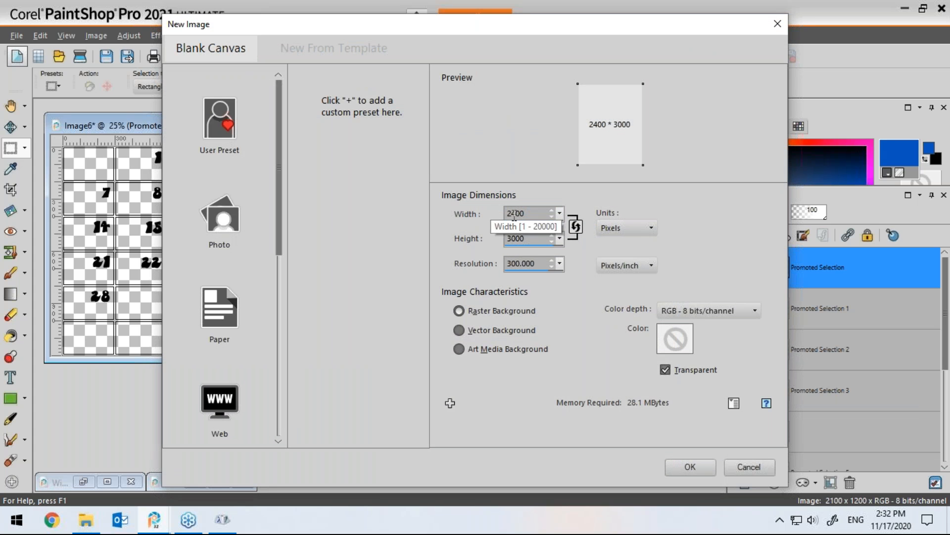
pyautogui.click(691, 467)
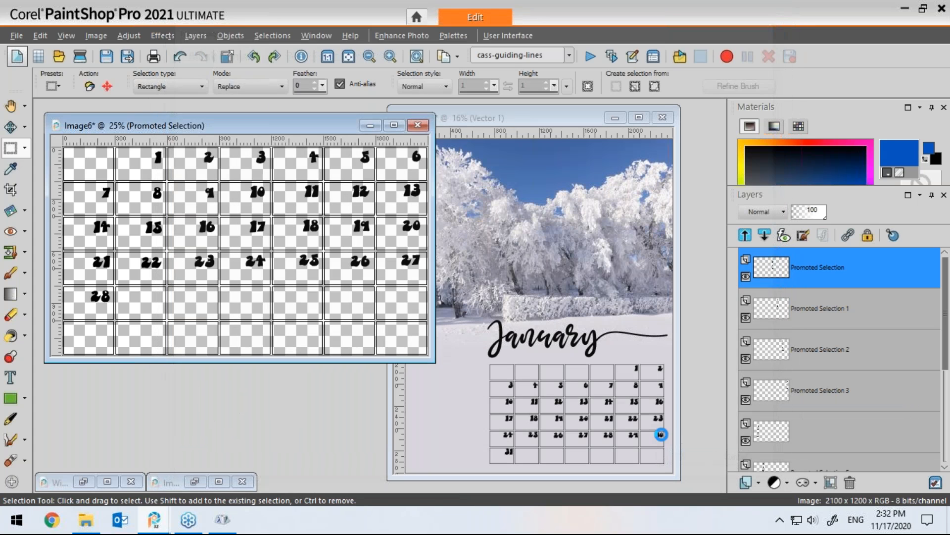
# Step: Copy the merged 28-day grid from Image6 and paste it as a new layer into the new image
pyautogui.click(149, 124)
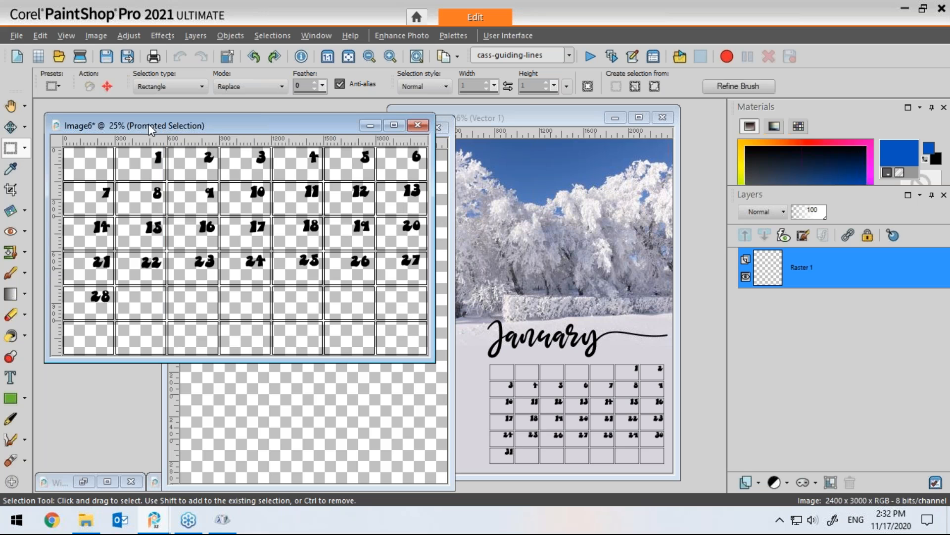
pyautogui.click(457, 58)
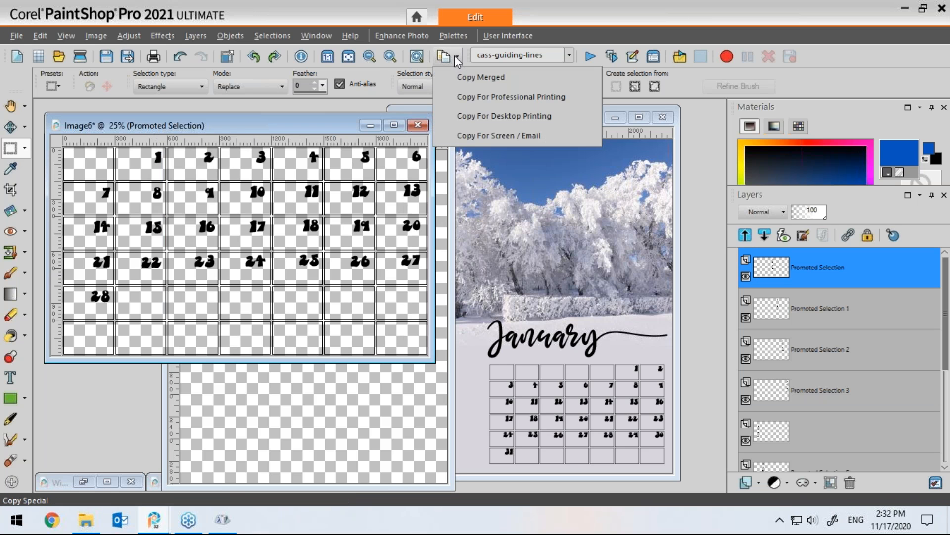
pyautogui.click(478, 78)
pyautogui.click(453, 208)
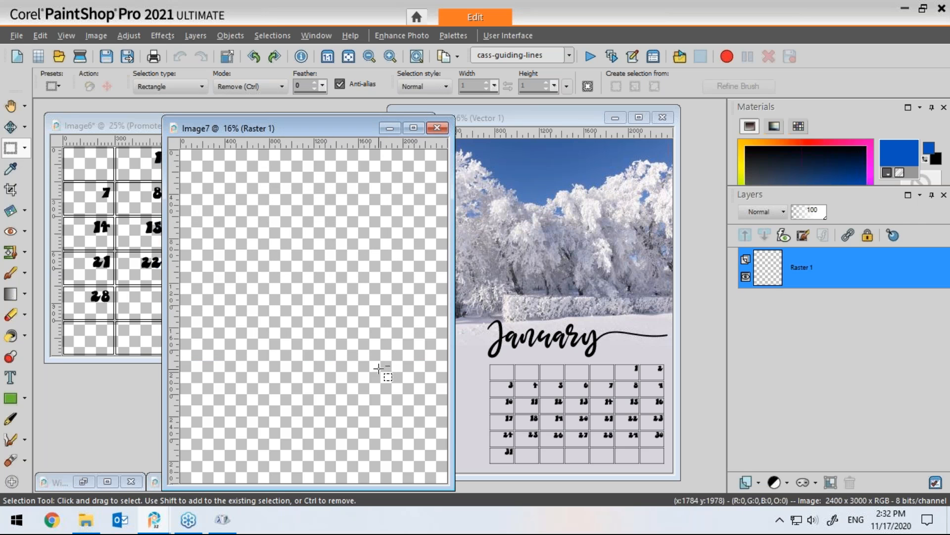
pyautogui.hotkey('ctrl', 'l')
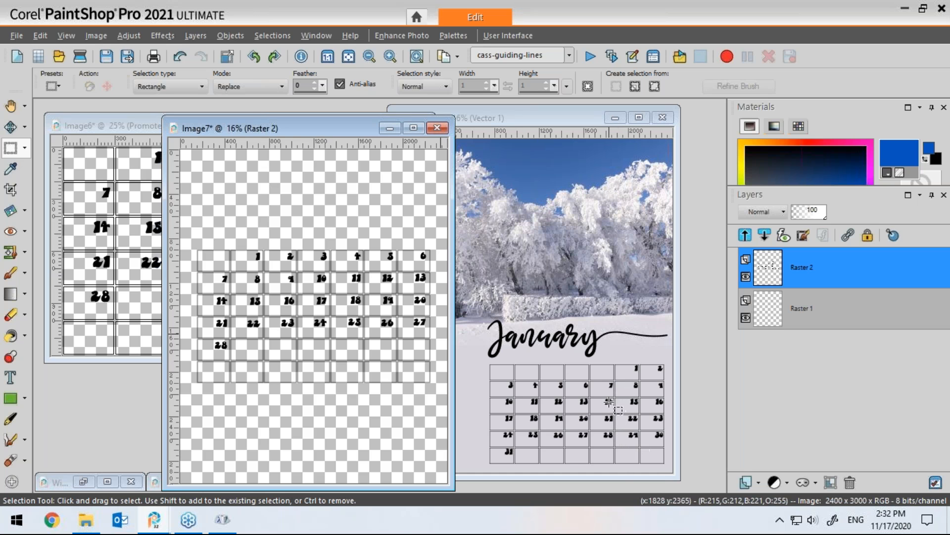
# Step: Resize the pasted grid layer to 75 percent with aspect ratio locked
pyautogui.click(97, 35)
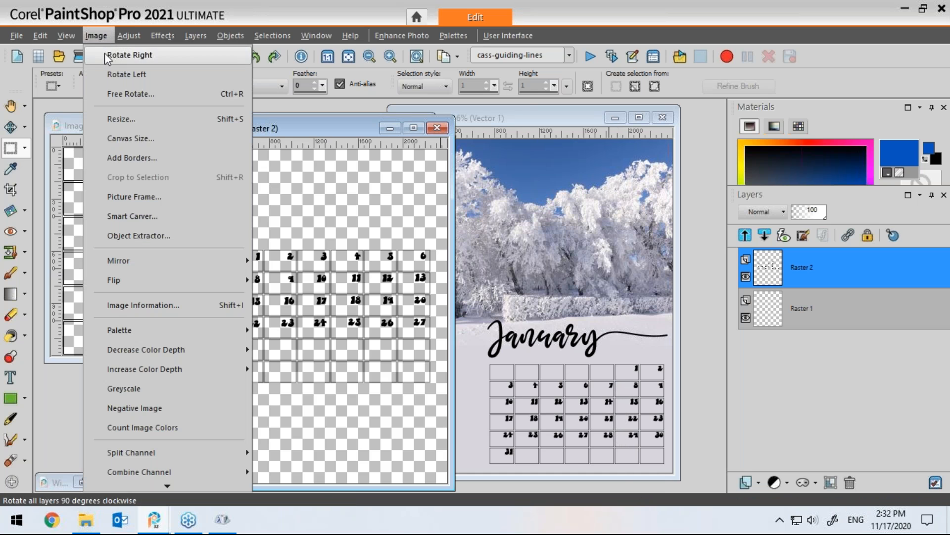
pyautogui.click(119, 123)
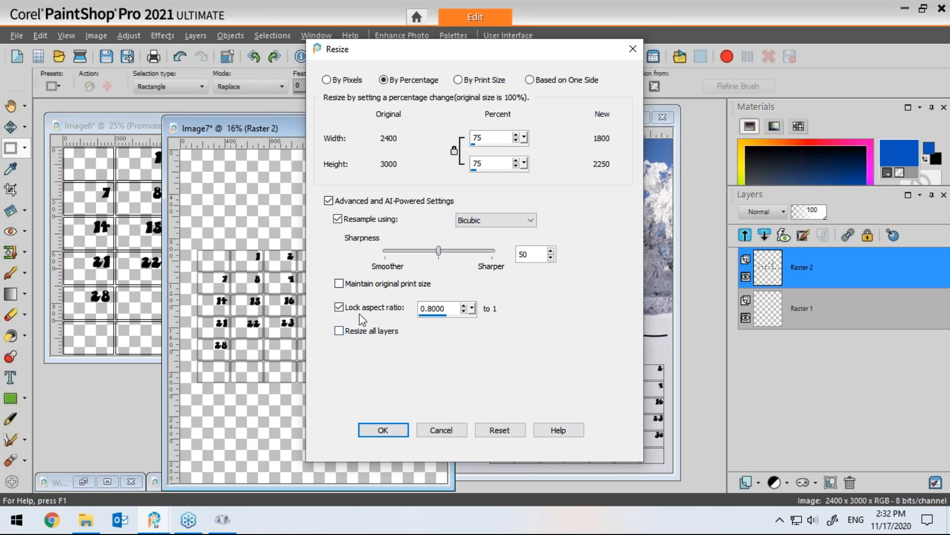
pyautogui.click(383, 430)
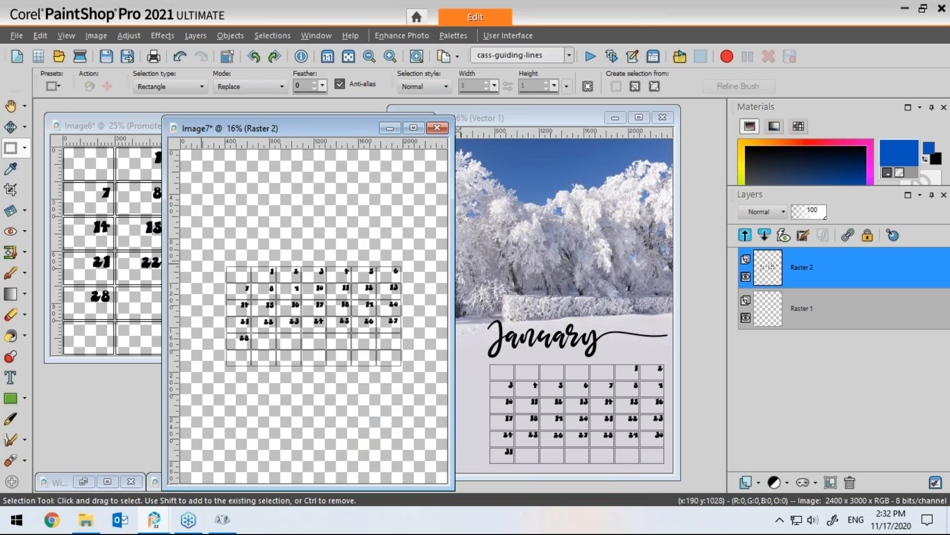
# Step: Move the resized grid down to the lower part of the new canvas
pyautogui.click(10, 128)
pyautogui.moveTo(295, 312); pyautogui.dragTo(327, 414)
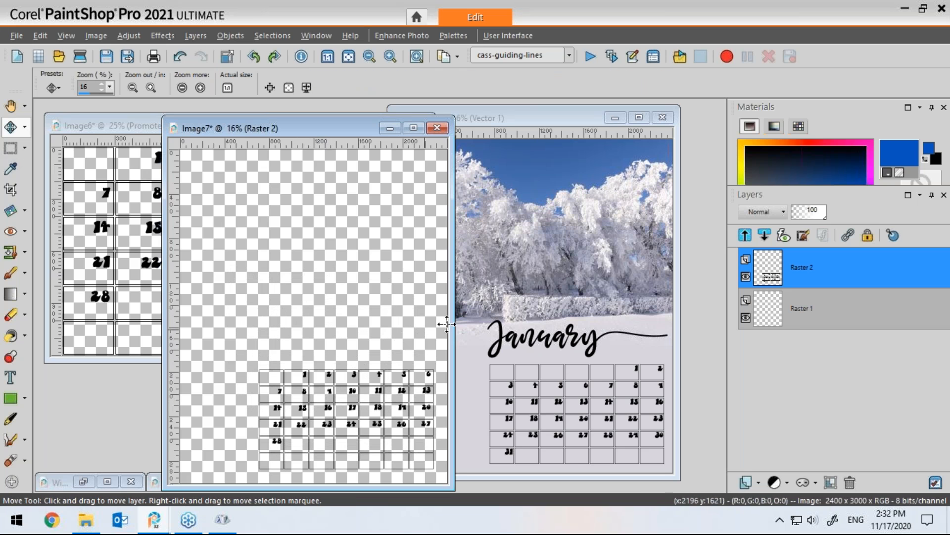
# Step: Copy the January title text object from the January page and paste it into the new image
pyautogui.click(501, 338)
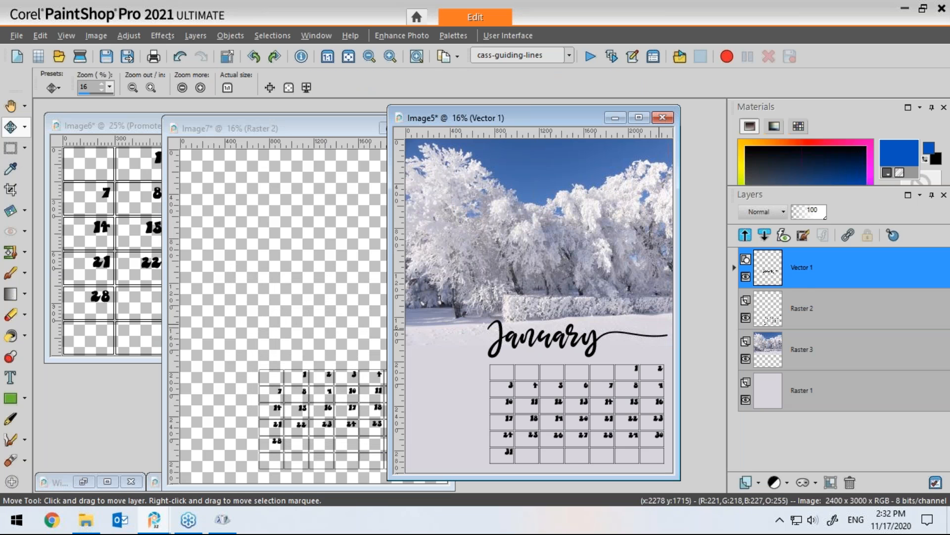
pyautogui.click(734, 267)
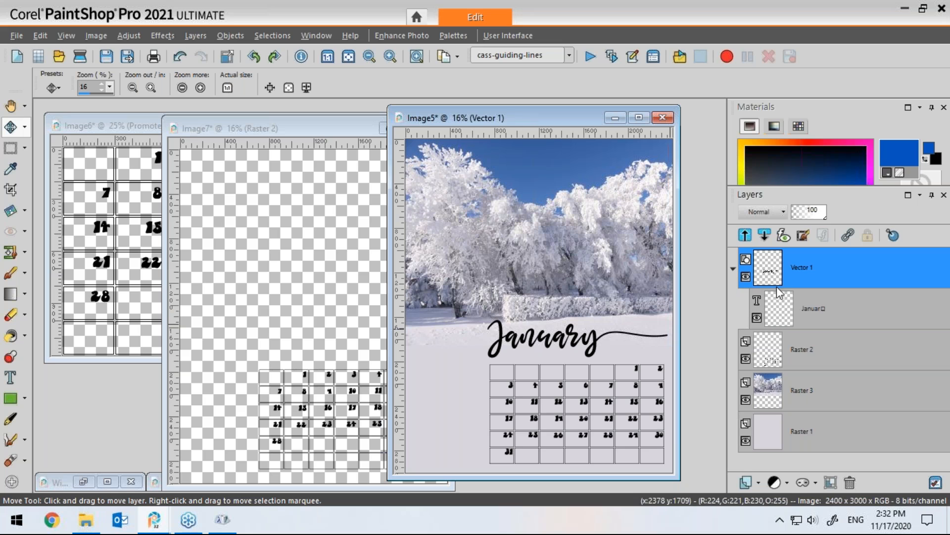
pyautogui.click(795, 308)
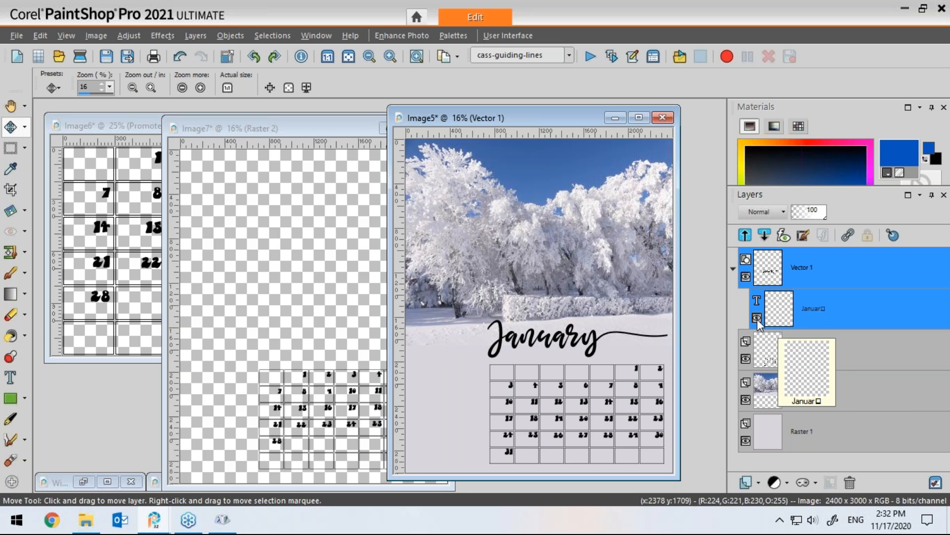
pyautogui.click(318, 135)
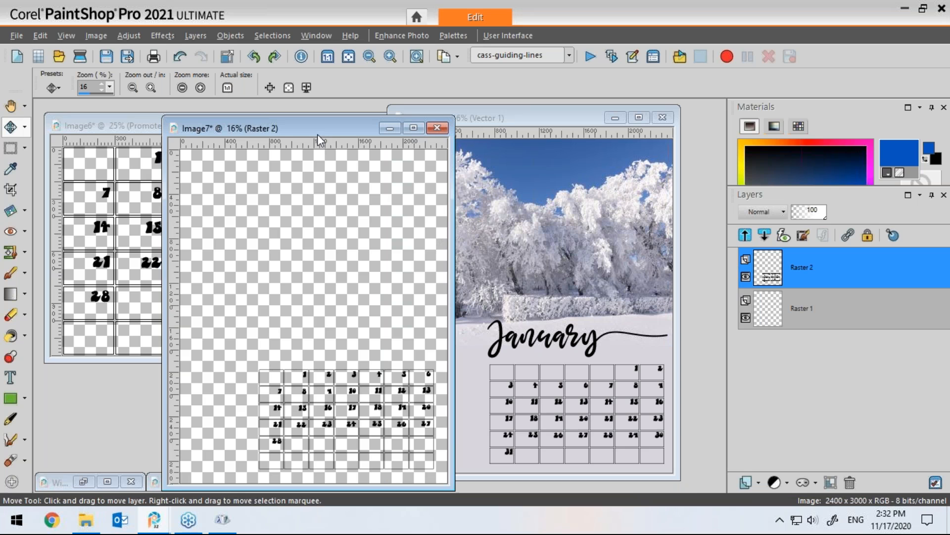
pyautogui.hotkey('ctrl', 'v')
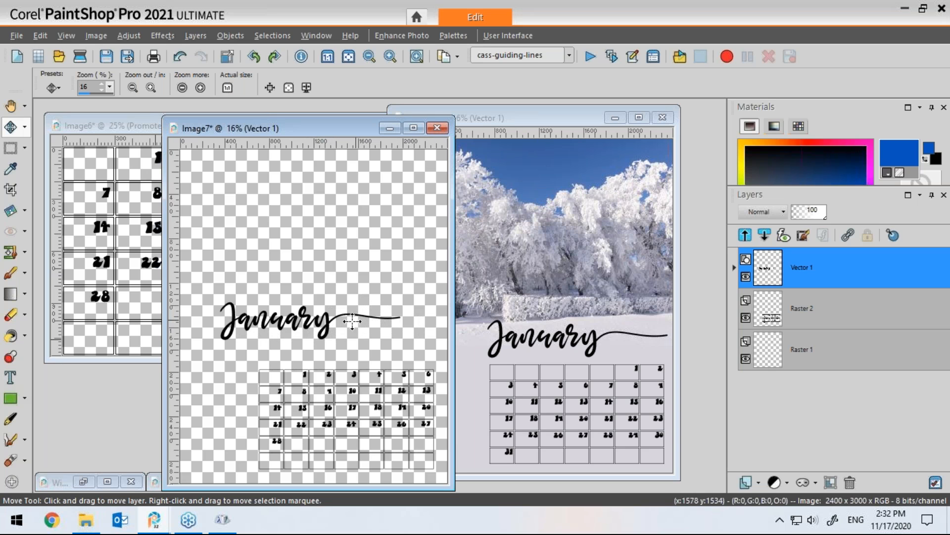
# Step: Edit the pasted title text, replacing the letters "Janu" with "Febr" so it reads February
pyautogui.press('t')
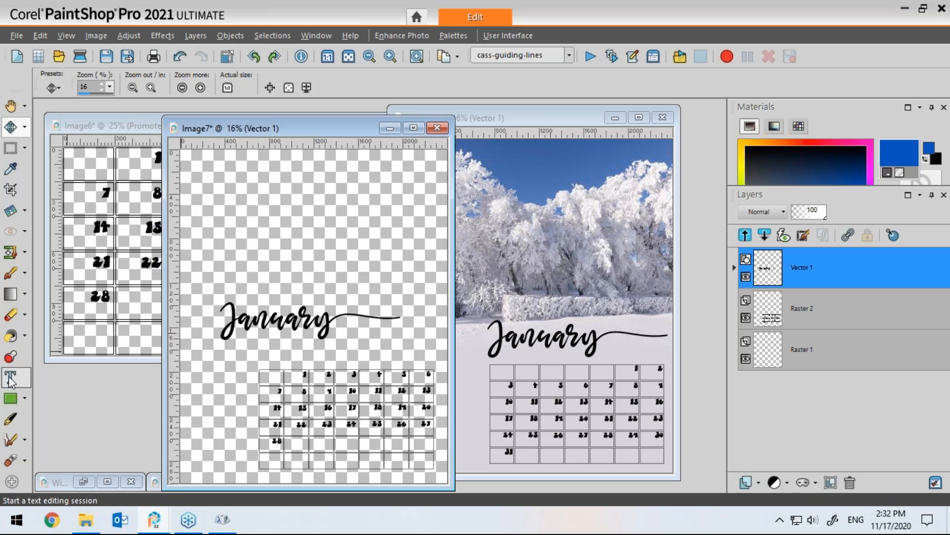
pyautogui.click(314, 317)
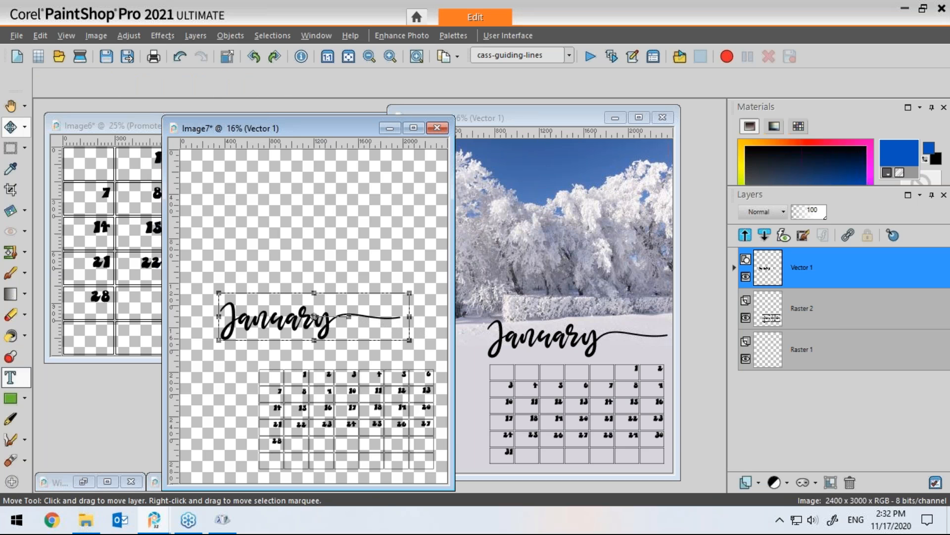
pyautogui.click(242, 317)
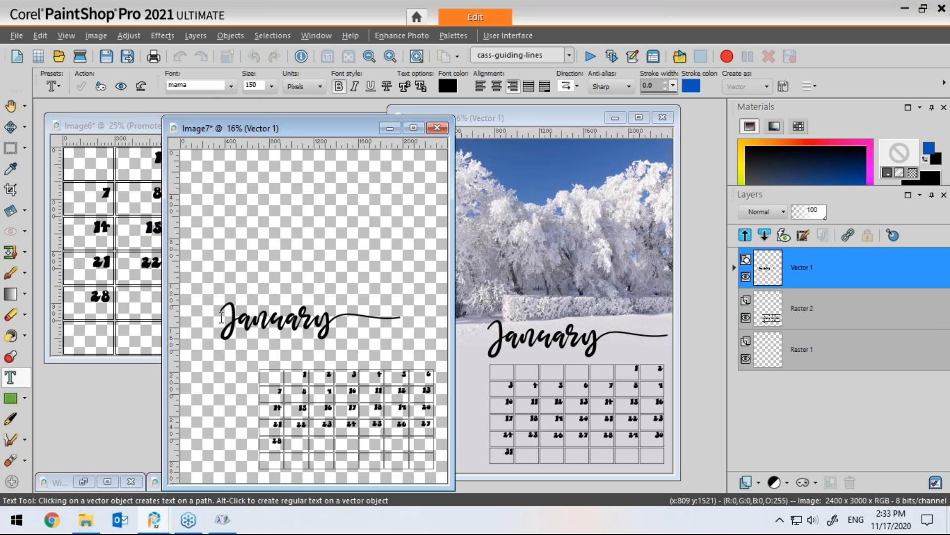
pyautogui.moveTo(222, 317); pyautogui.dragTo(270, 322)
pyautogui.write('Febr')
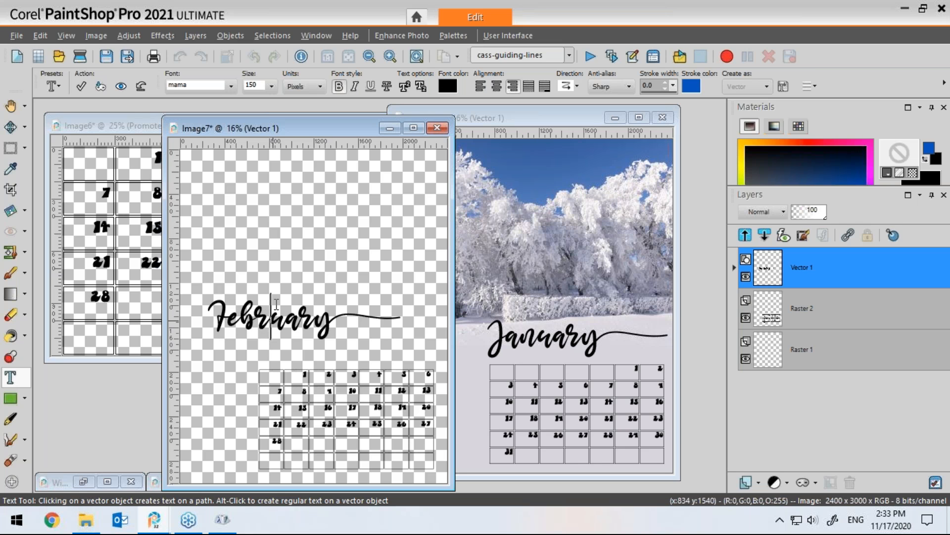
# Step: Apply the title edit and move the February title down so it sits just above the date grid
pyautogui.click(83, 86)
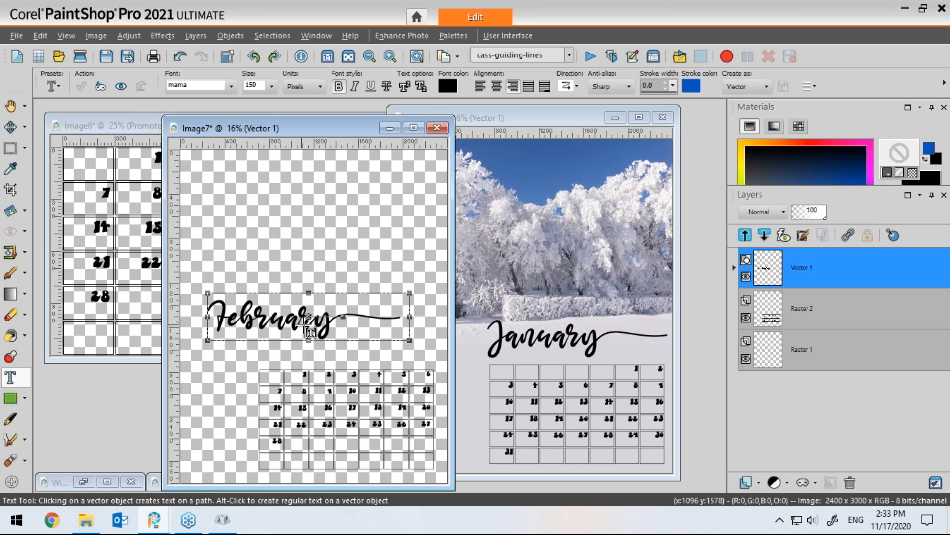
pyautogui.moveTo(311, 321); pyautogui.dragTo(334, 336)
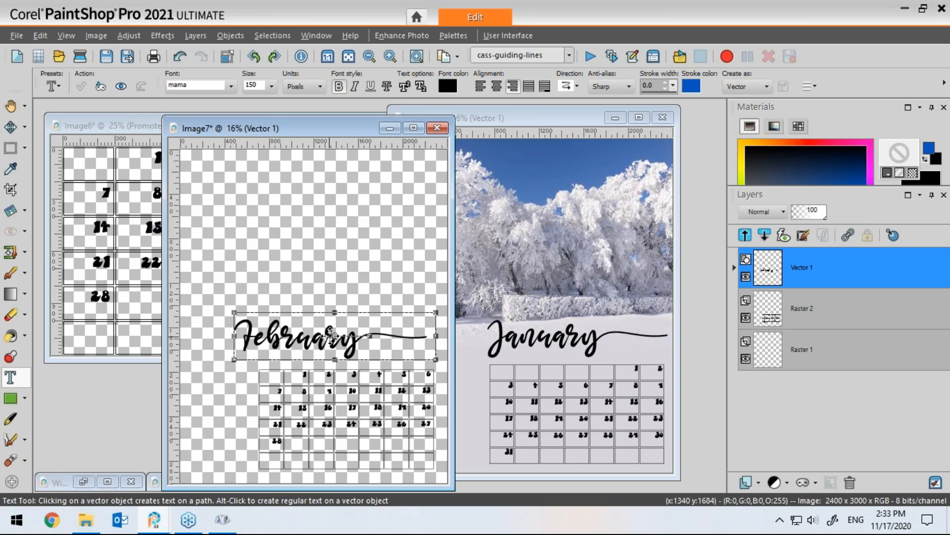
pyautogui.moveTo(335, 335); pyautogui.dragTo(342, 338)
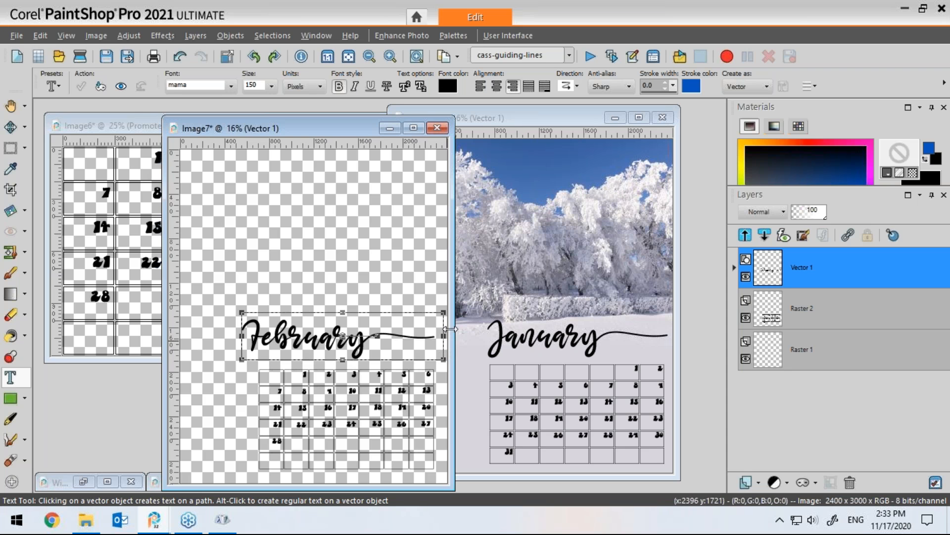
pyautogui.moveTo(348, 129); pyautogui.dragTo(370, 118)
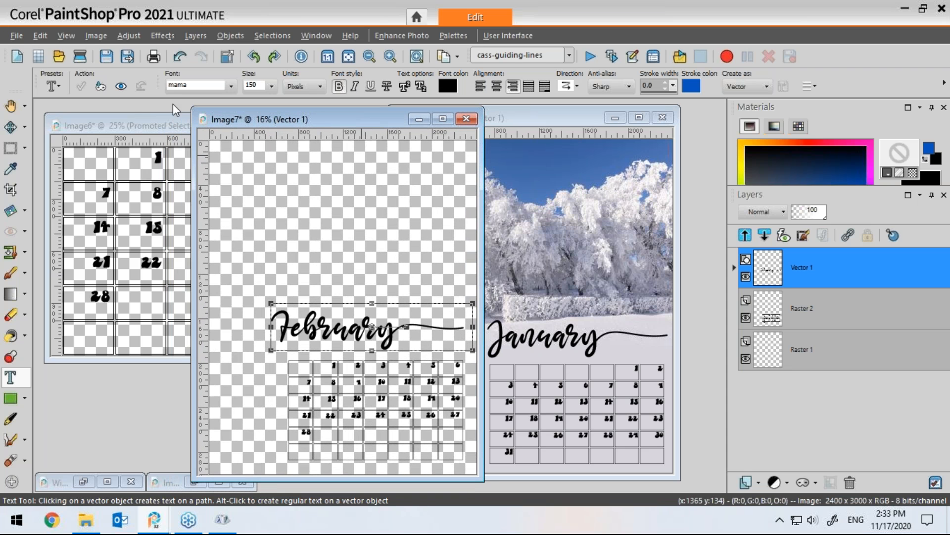
# Step: Open the photo Xms Robin.jpg from the Calendar Photos folder
pyautogui.click(59, 57)
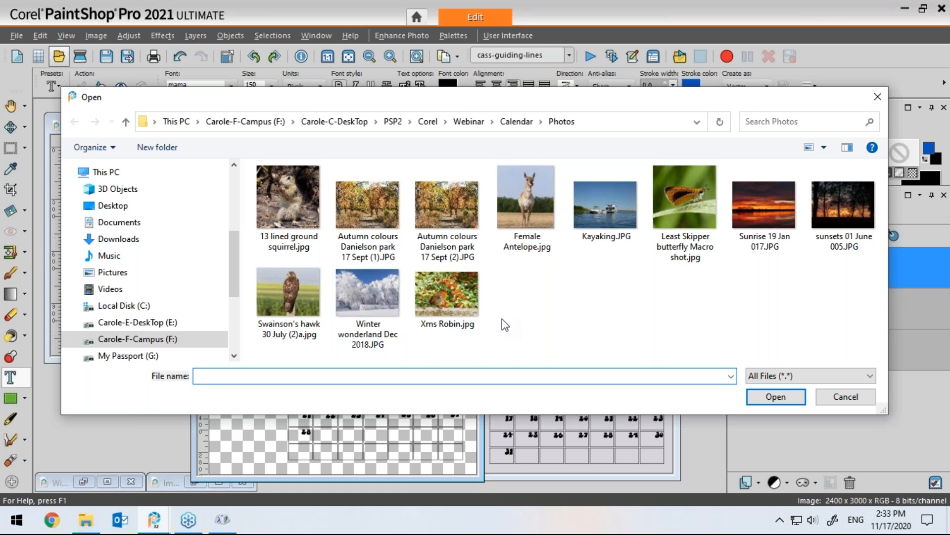
pyautogui.click(468, 321)
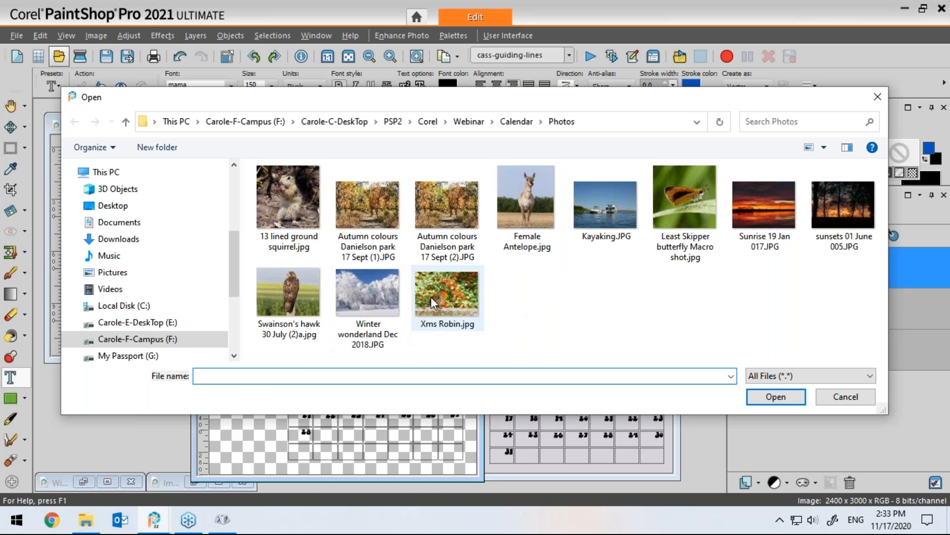
pyautogui.click(780, 397)
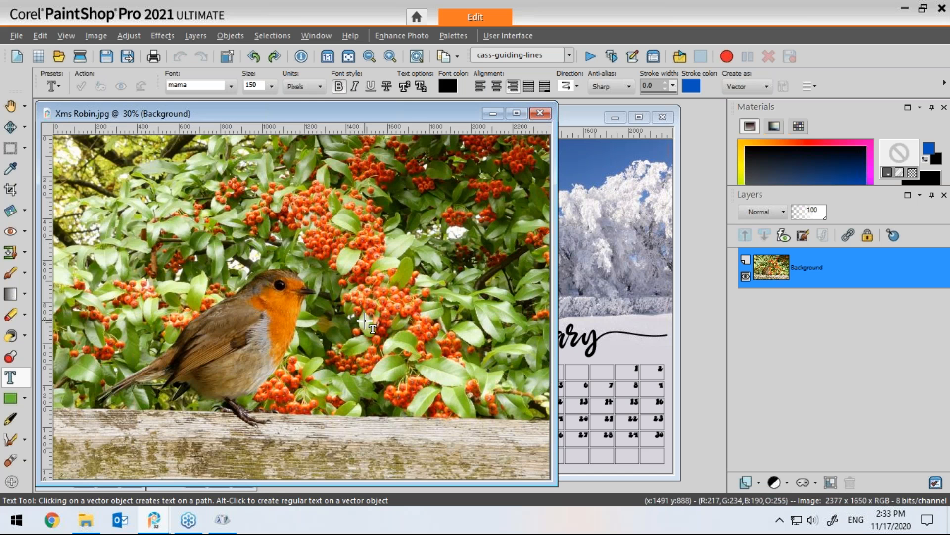
# Step: Paste the robin photo as a new layer in the February image and move it to the top of the canvas
pyautogui.moveTo(417, 113)
pyautogui.mouseDown()
pyautogui.moveTo(429, 114)
pyautogui.moveTo(415, 116)
pyautogui.mouseUp()
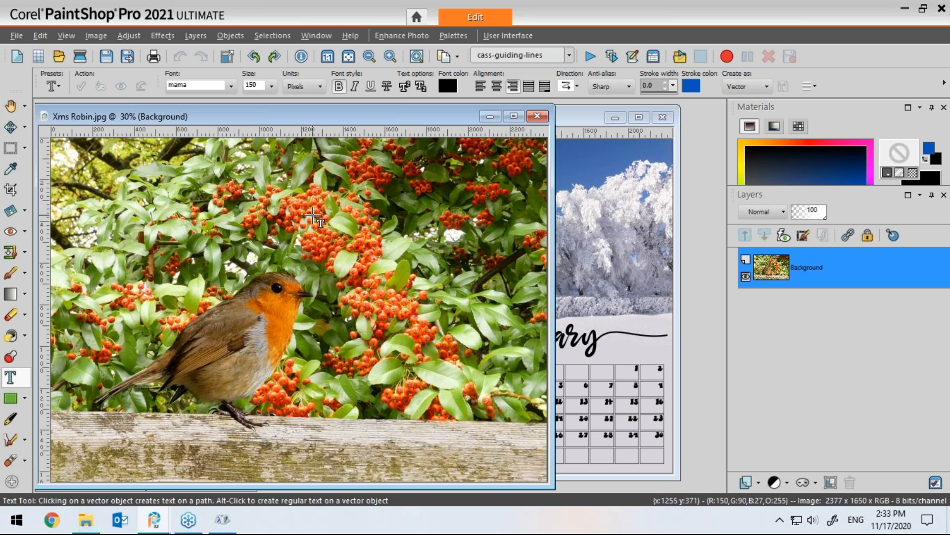
pyautogui.moveTo(356, 117); pyautogui.dragTo(354, 141)
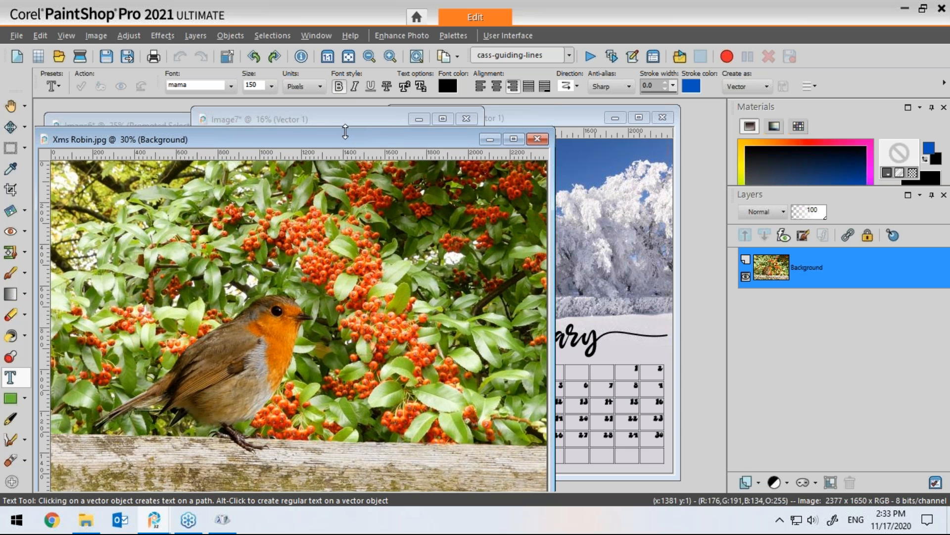
pyautogui.click(353, 124)
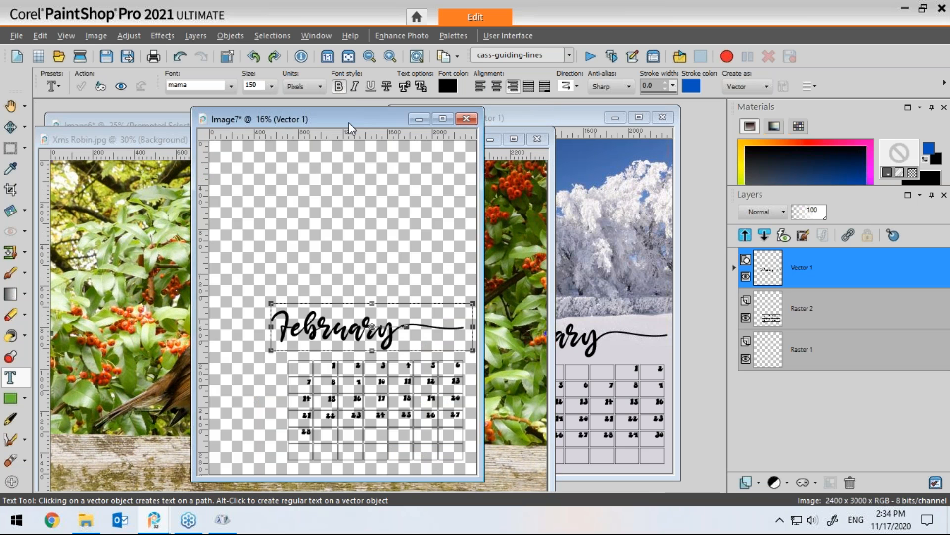
pyautogui.hotkey('ctrl', 'l')
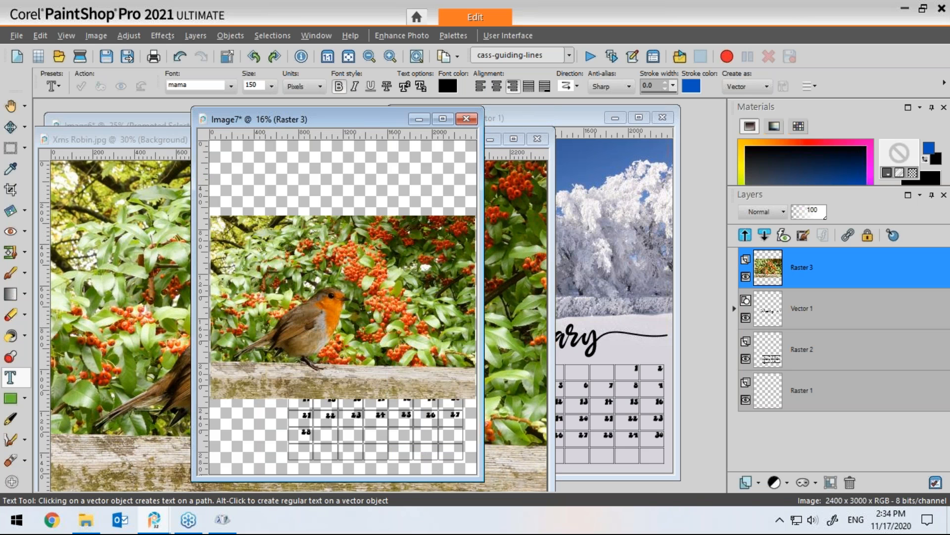
pyautogui.press('m')
pyautogui.moveTo(356, 254); pyautogui.dragTo(357, 194)
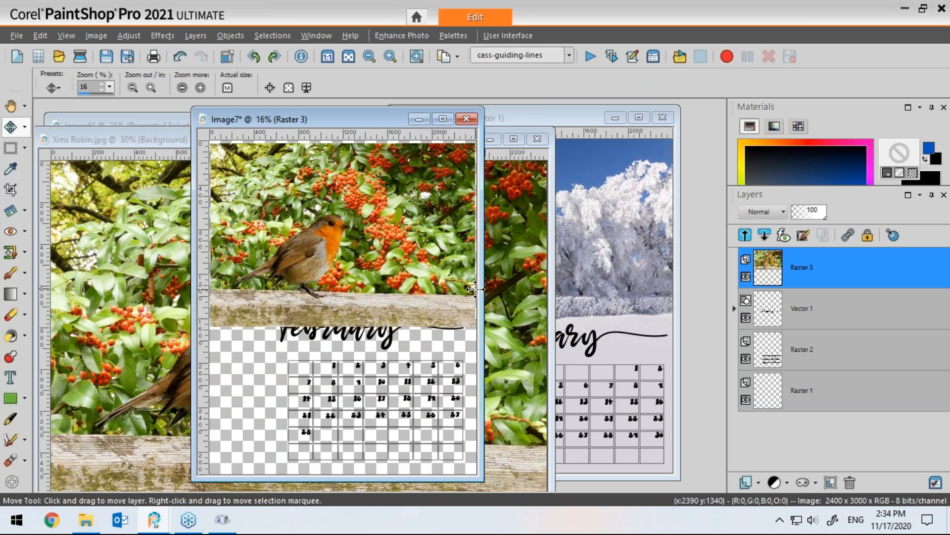
# Step: Enlarge the photo layer to about 104 percent with the Pick tool and reposition it along the top edge
pyautogui.click(25, 127)
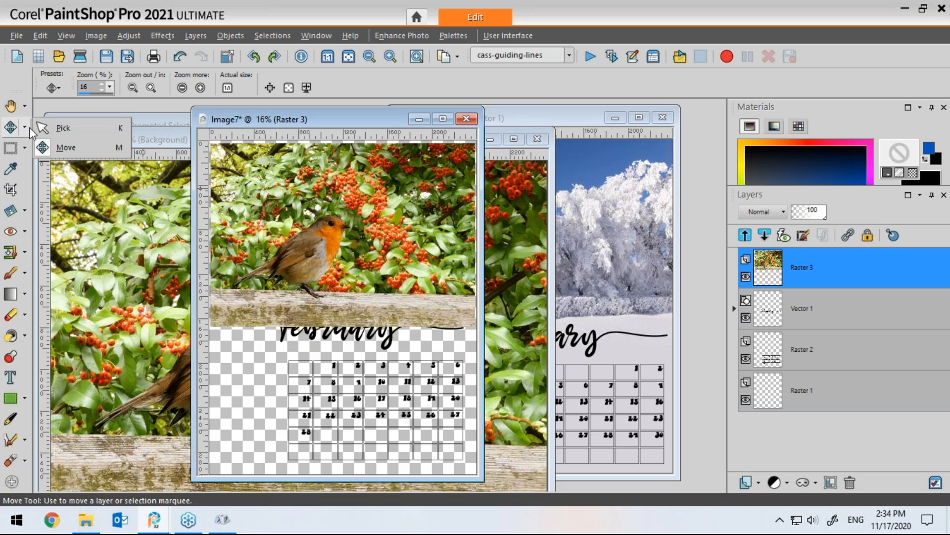
pyautogui.click(63, 130)
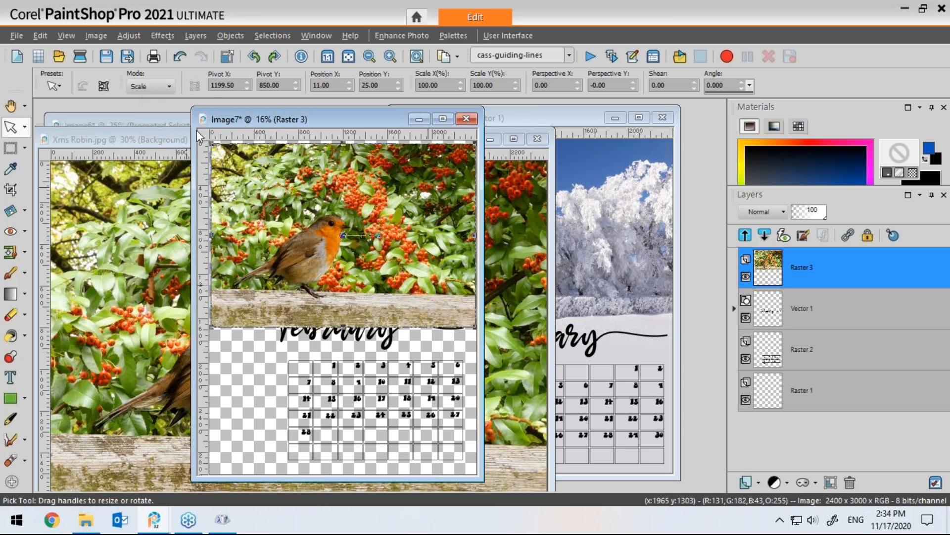
pyautogui.moveTo(476, 326); pyautogui.dragTo(488, 335)
pyautogui.moveTo(367, 243); pyautogui.dragTo(364, 245)
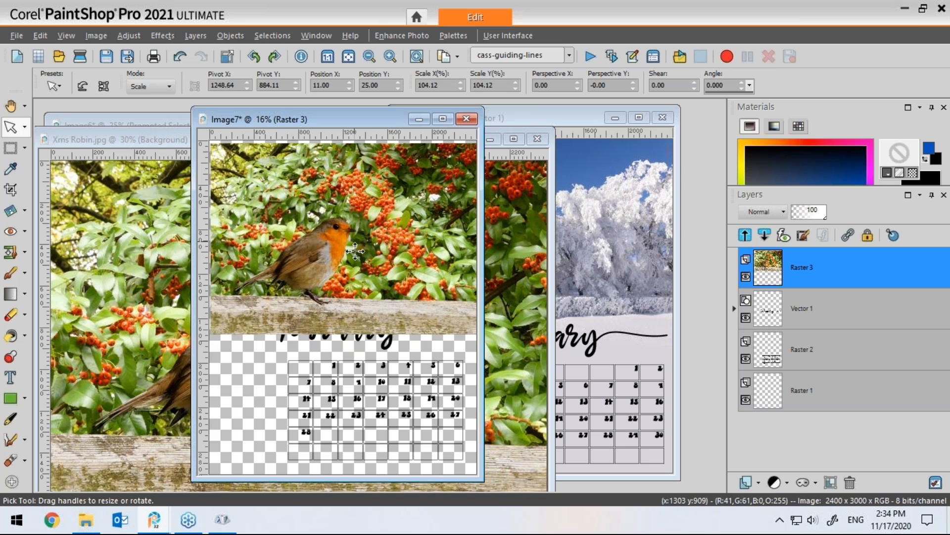
pyautogui.moveTo(355, 242); pyautogui.dragTo(352, 235)
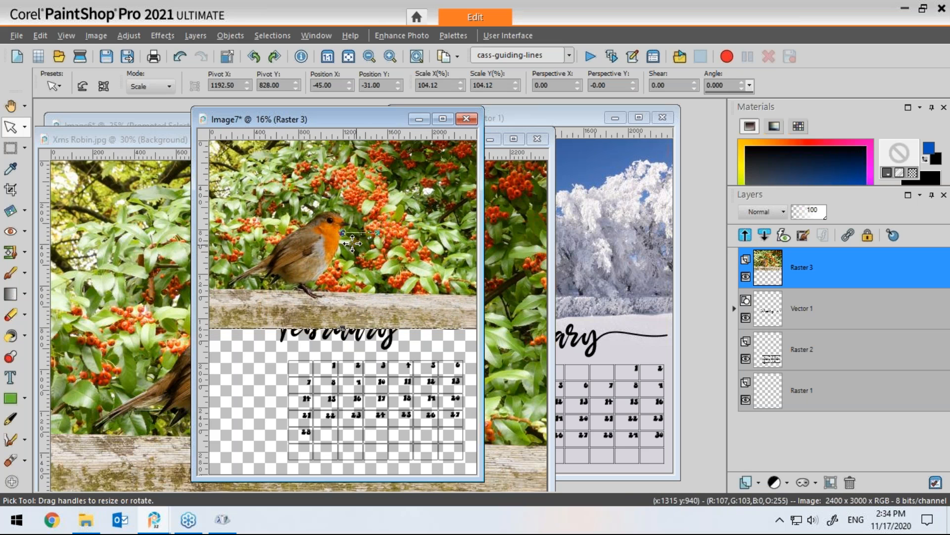
pyautogui.click(102, 35)
pyautogui.click(173, 141)
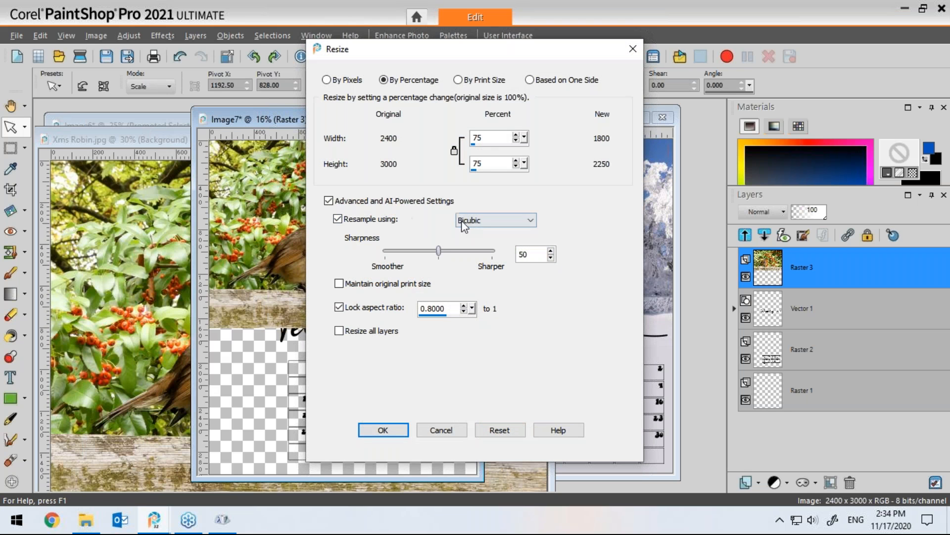
pyautogui.click(474, 224)
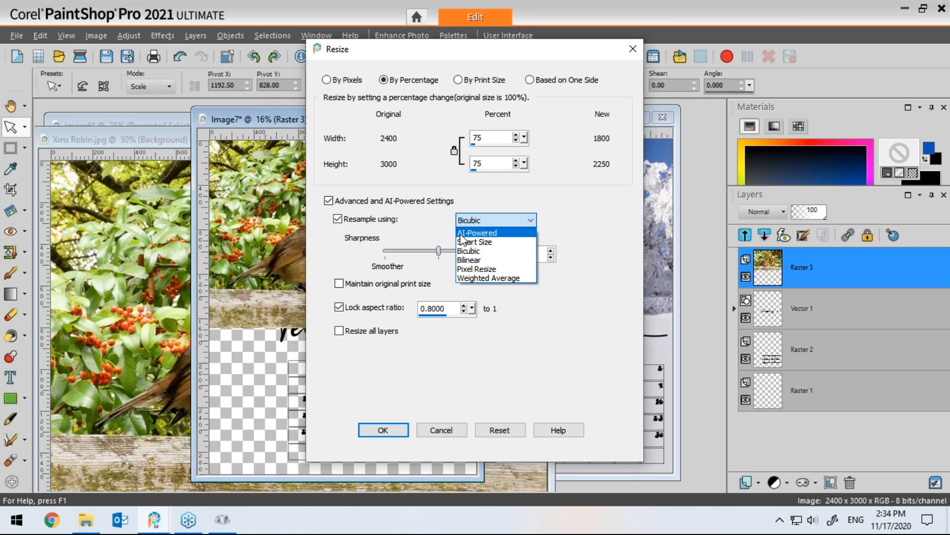
pyautogui.click(485, 204)
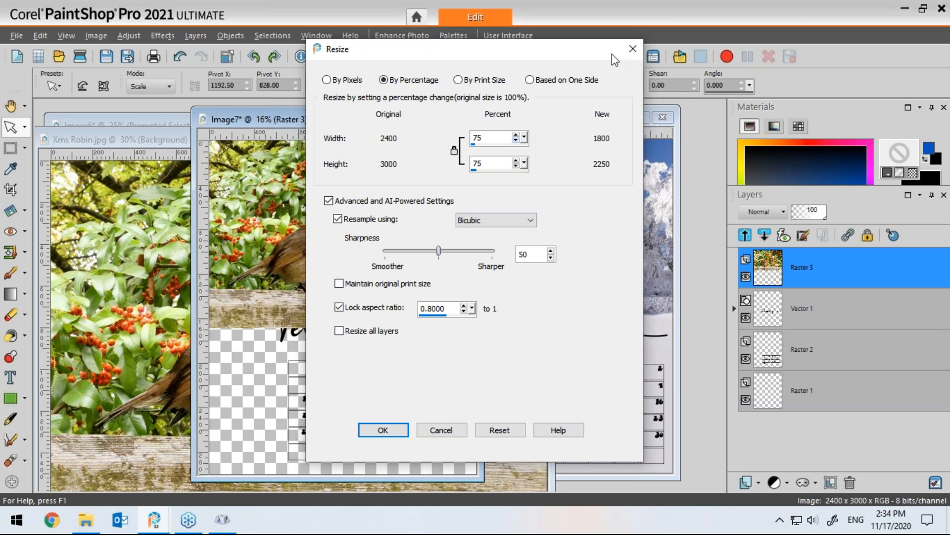
pyautogui.click(633, 48)
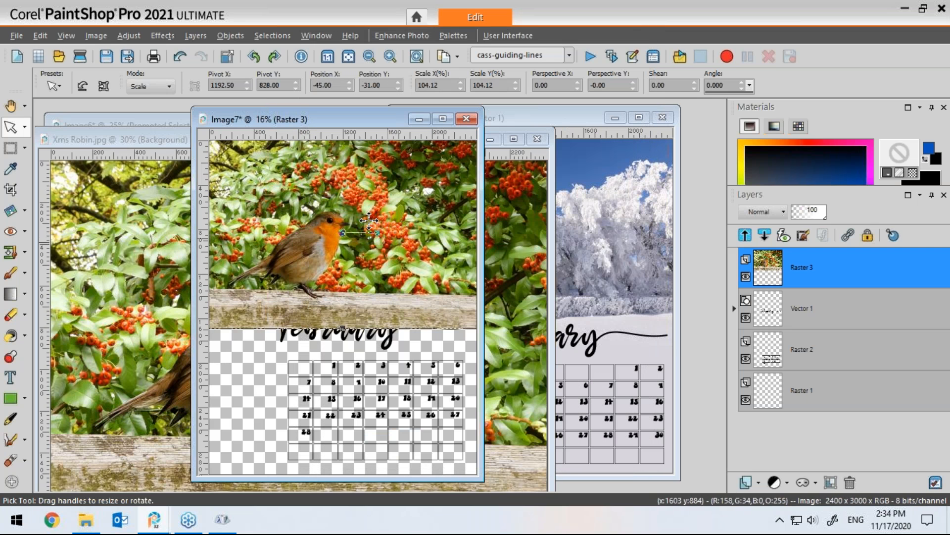
# Step: Move the photo layer below the title and grid layers in the layer stack
pyautogui.moveTo(792, 267); pyautogui.dragTo(775, 383)
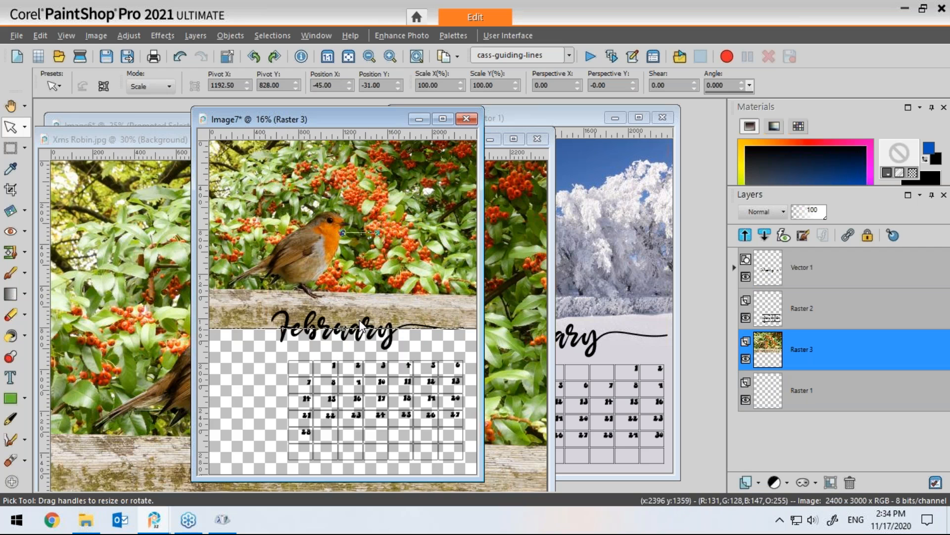
# Step: Move the February title slightly lower on the page
pyautogui.click(13, 149)
pyautogui.press('m')
pyautogui.moveTo(367, 324); pyautogui.dragTo(377, 336)
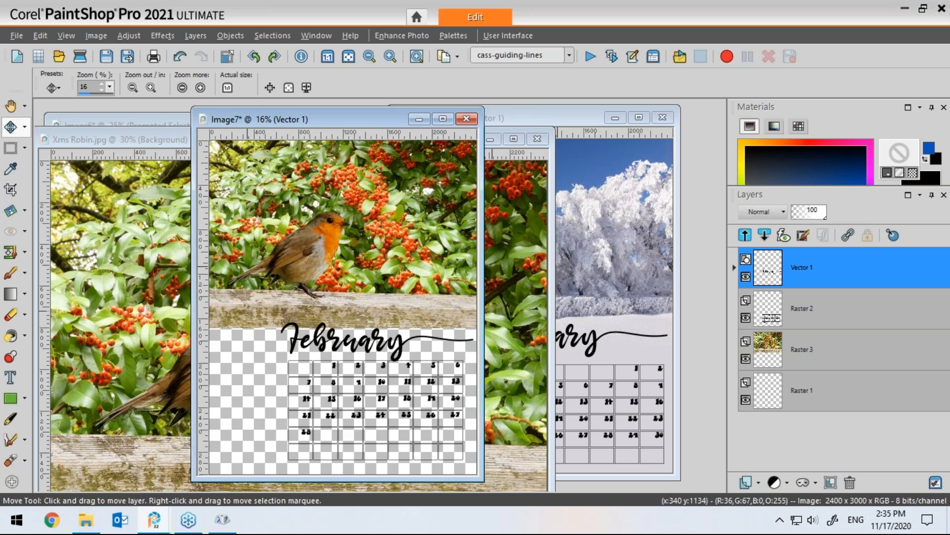
# Step: Sample a beige colour from the photo's wooden rail and flood fill the bottom raster layer with it
pyautogui.click(10, 168)
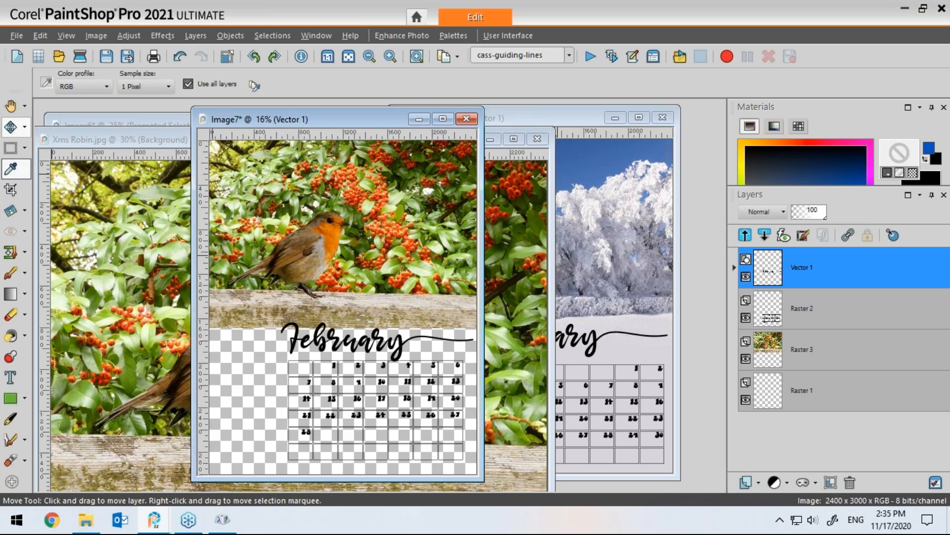
pyautogui.click(272, 321)
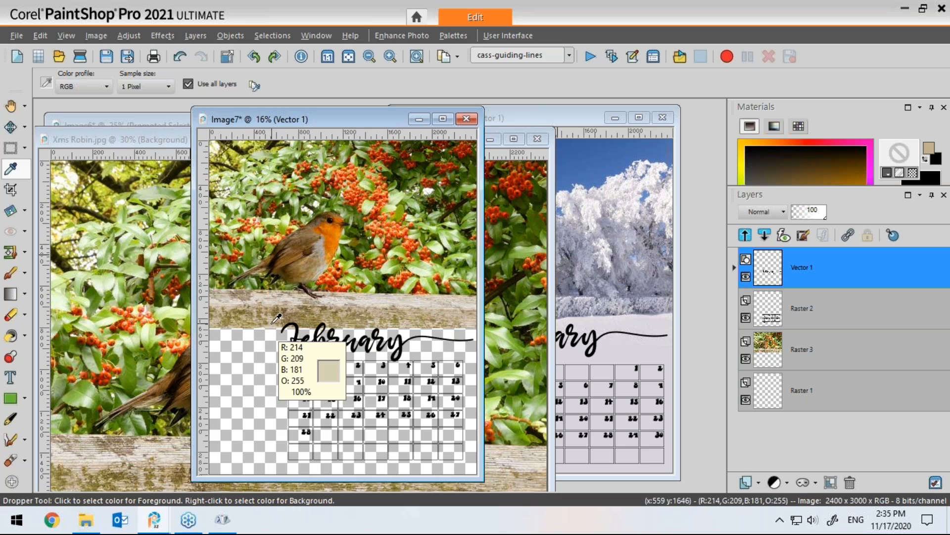
pyautogui.click(768, 390)
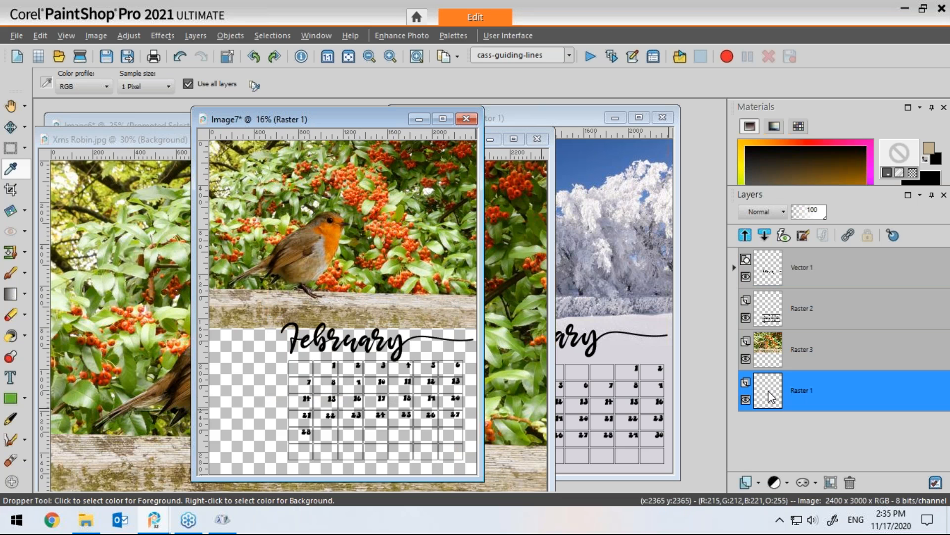
pyautogui.click(887, 173)
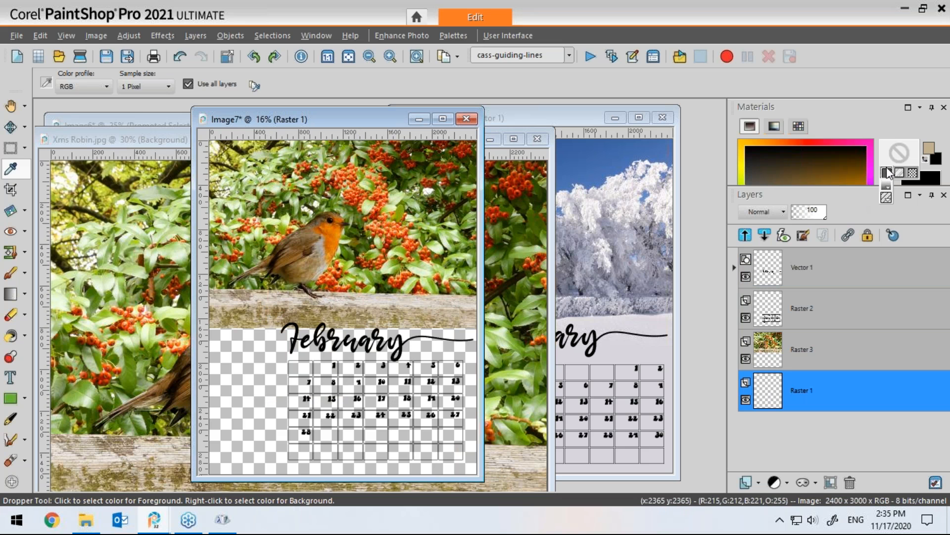
pyautogui.click(886, 172)
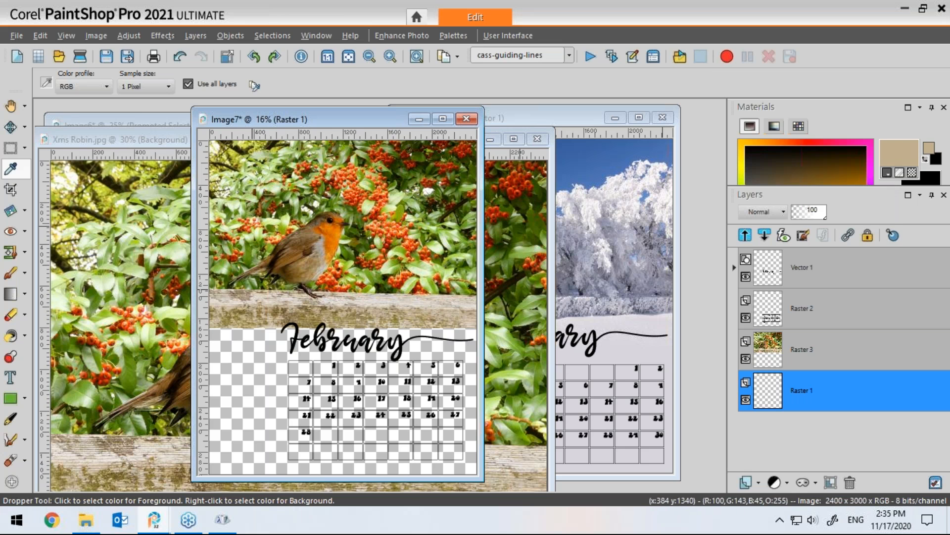
pyautogui.click(10, 337)
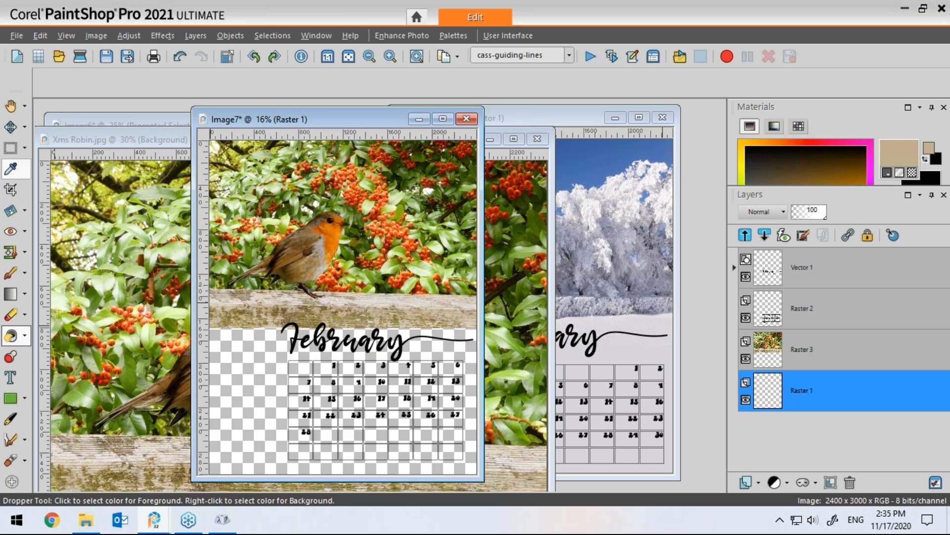
pyautogui.click(252, 408)
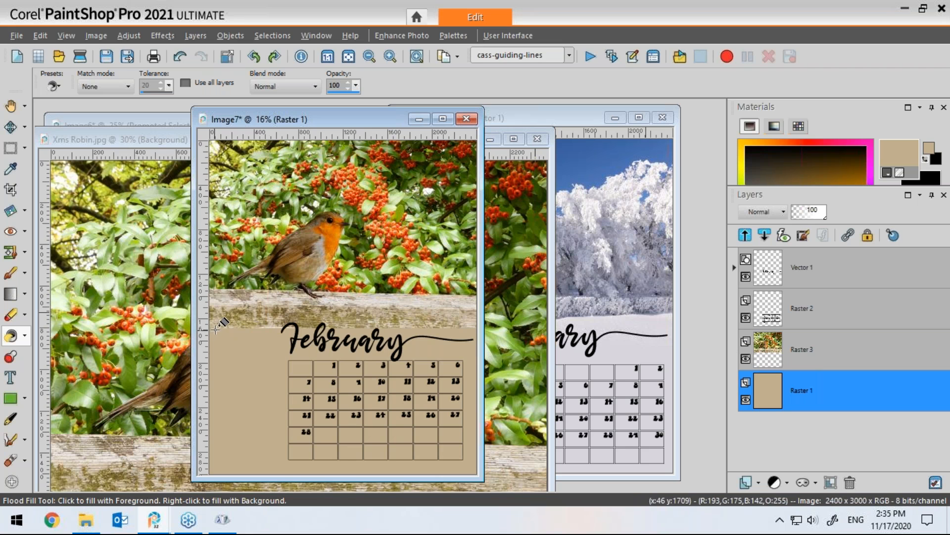
# Step: Add a Show All mask to the robin photo layer
pyautogui.moveTo(768, 355)
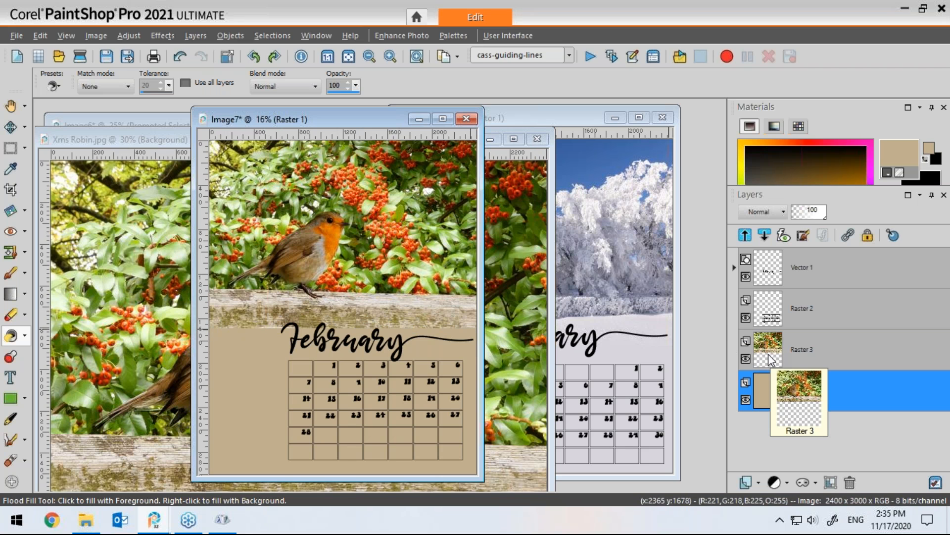
pyautogui.click(768, 358)
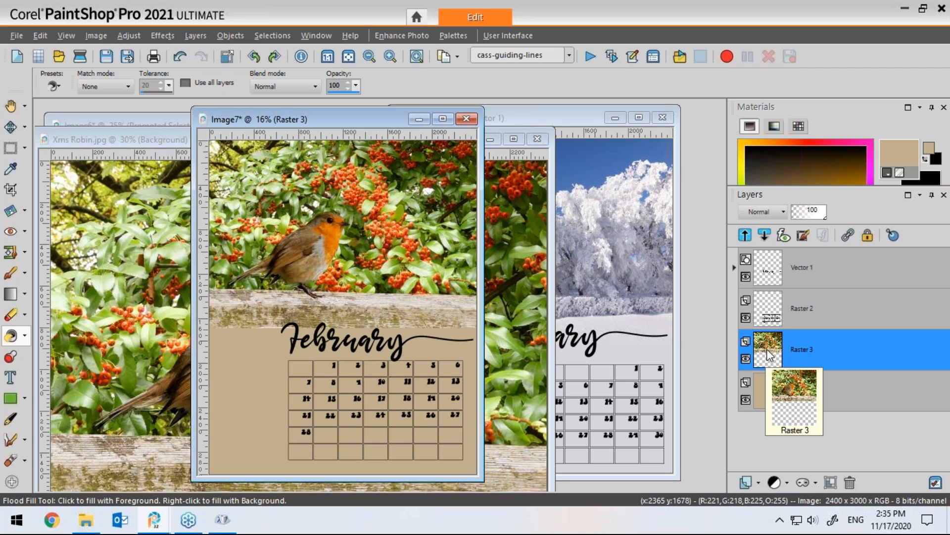
pyautogui.click(815, 481)
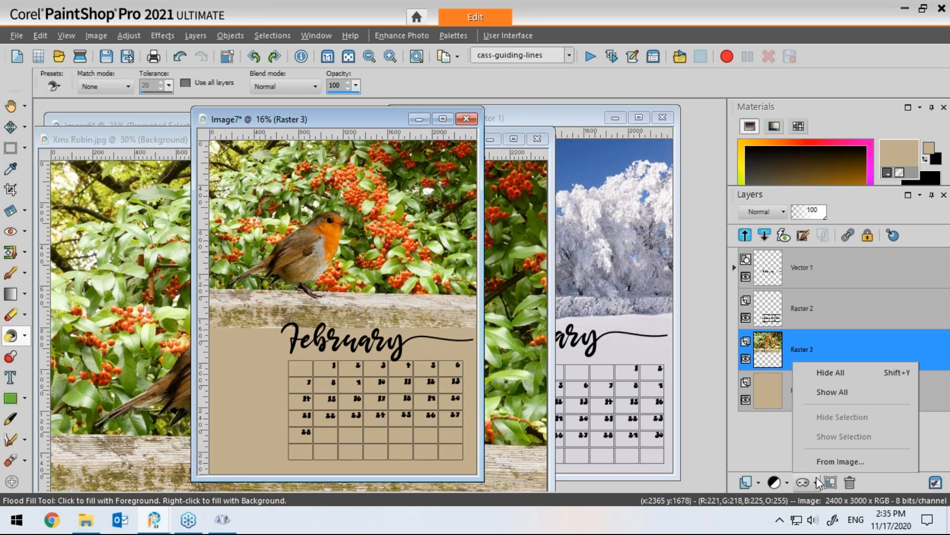
pyautogui.click(820, 392)
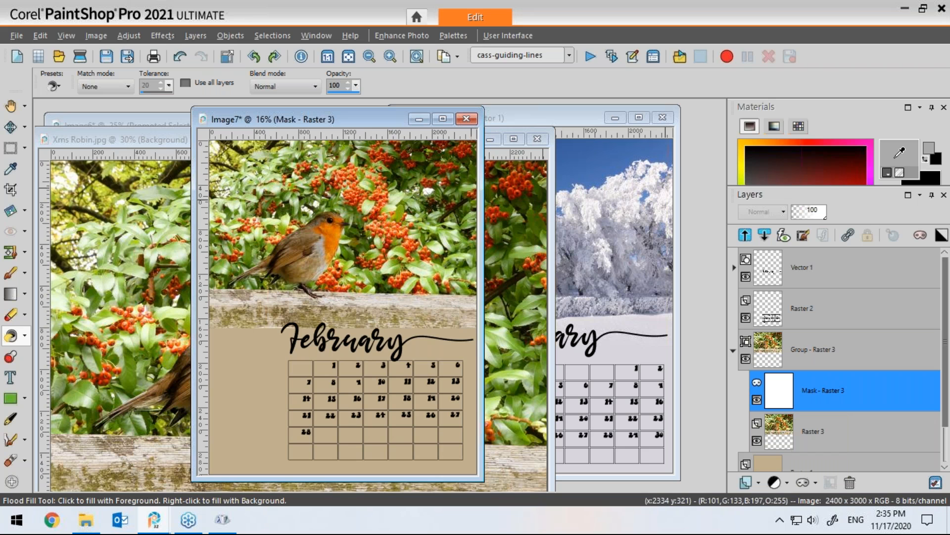
# Step: Set the foreground to the Fading background gradient and flood fill the robin photo's mask with it
pyautogui.click(899, 158)
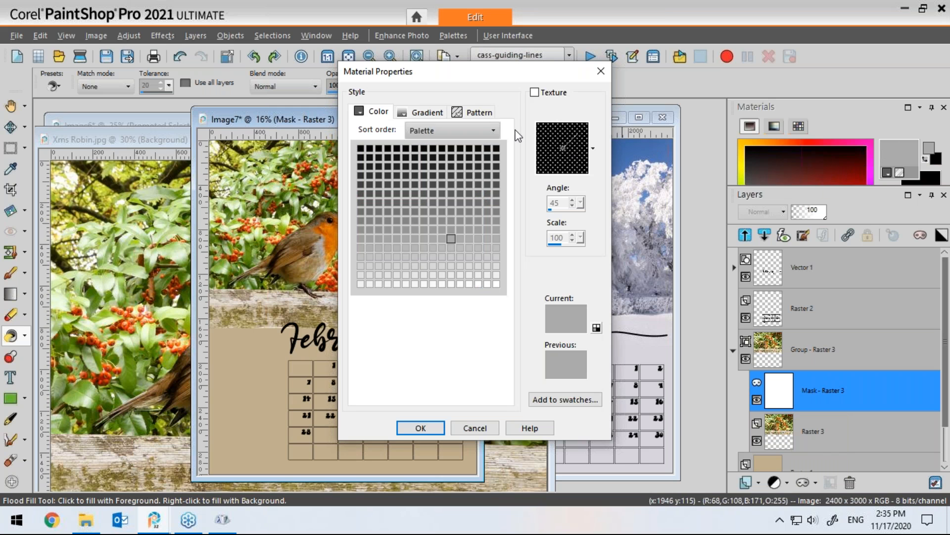
pyautogui.click(422, 111)
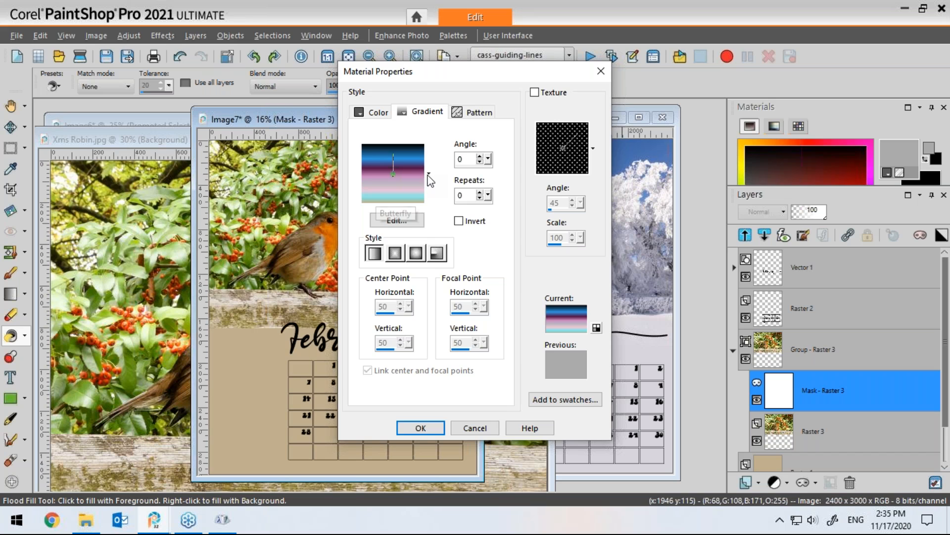
pyautogui.click(429, 173)
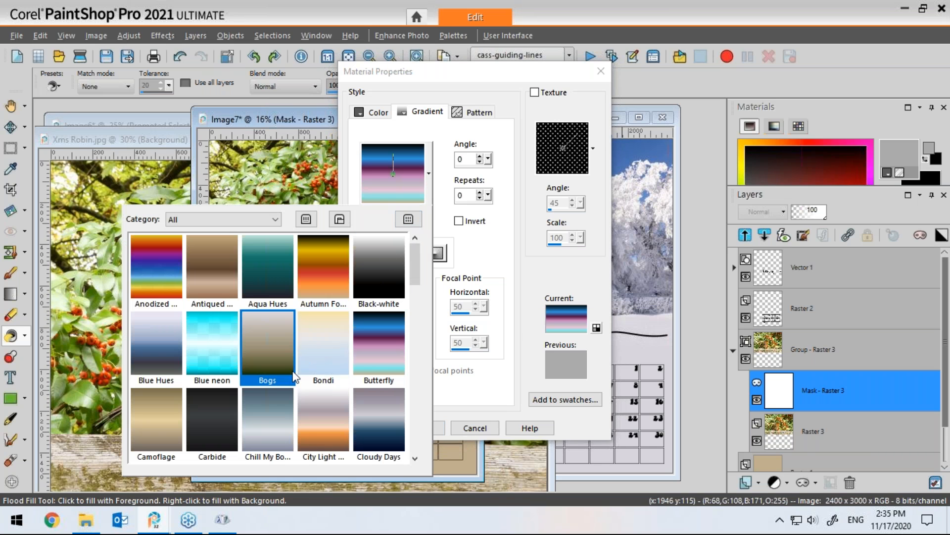
pyautogui.scroll(-3, 413, 278)
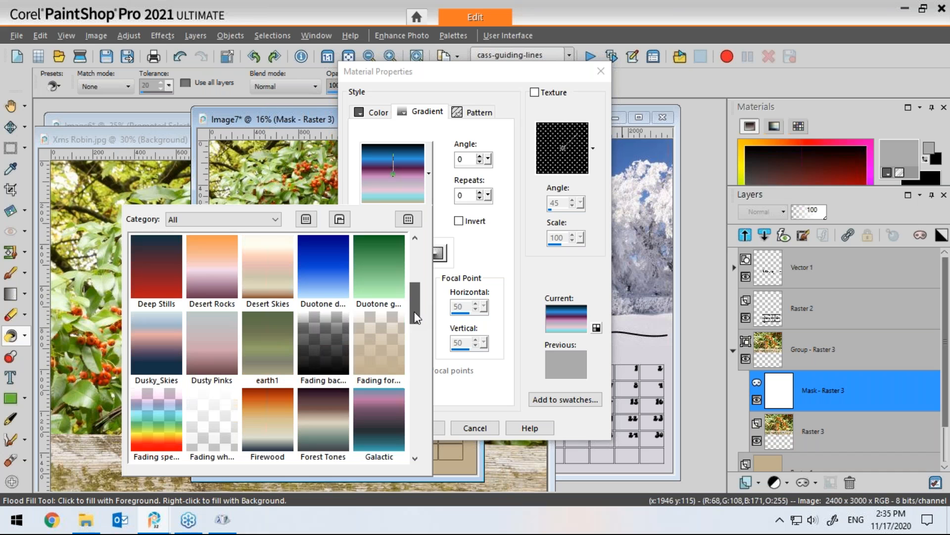
pyautogui.click(327, 352)
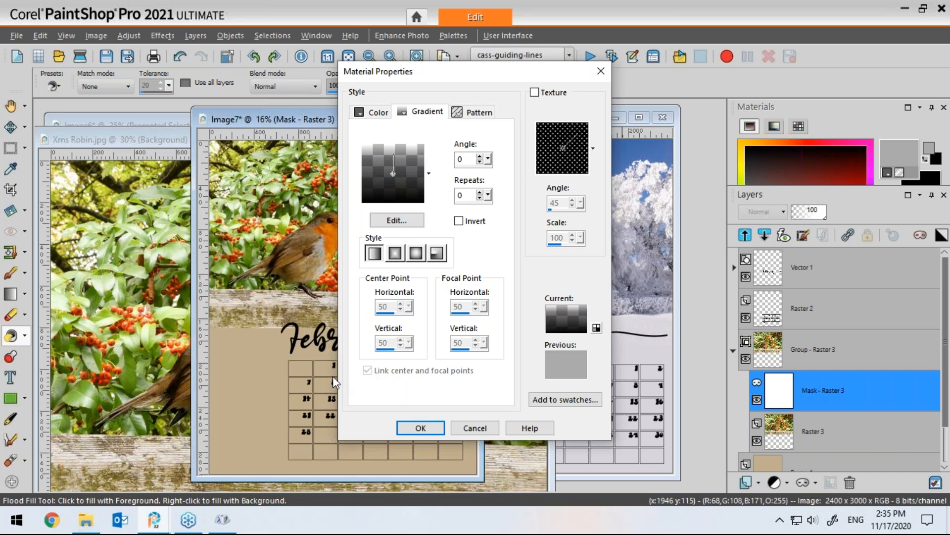
pyautogui.click(421, 428)
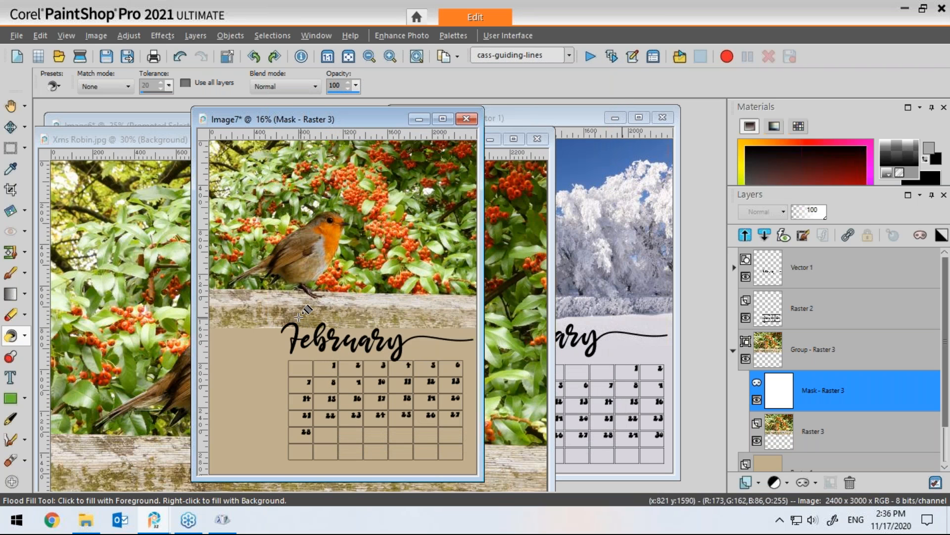
pyautogui.moveTo(789, 381)
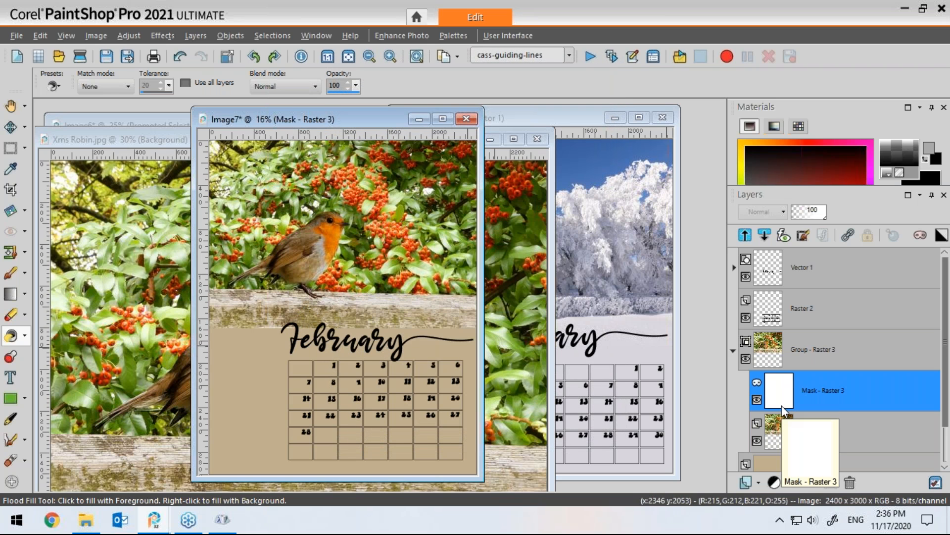
pyautogui.click(270, 358)
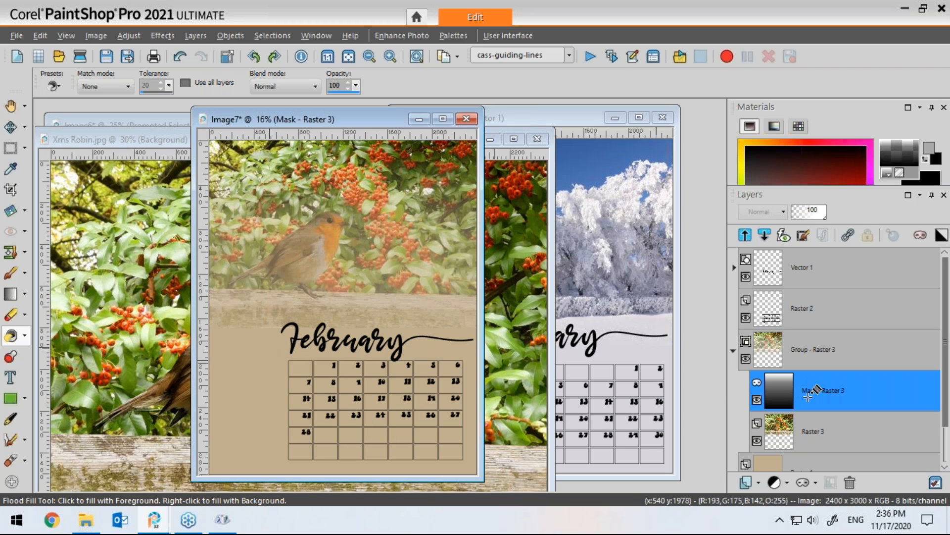
# Step: Scale the mask vertically with the Pick tool so the photo fades in a narrow band behind the February title
pyautogui.moveTo(782, 406)
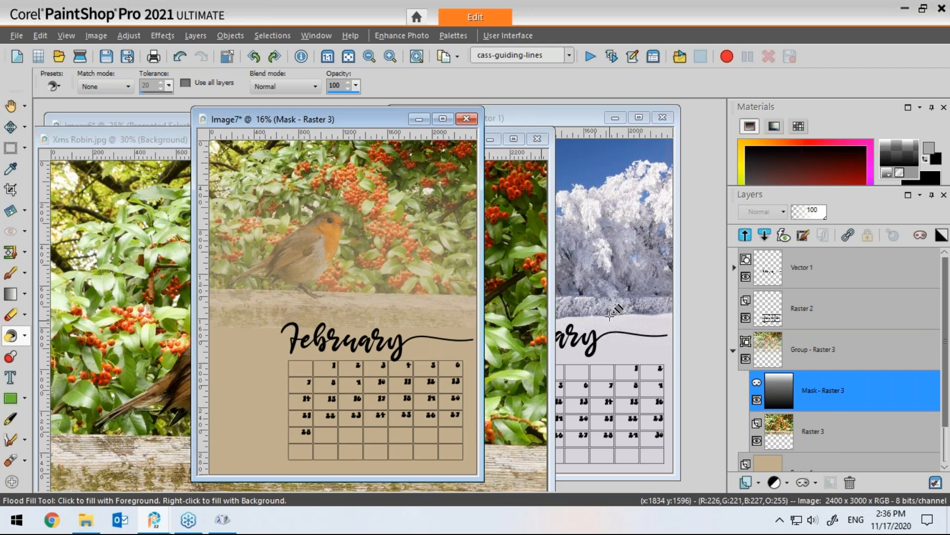
pyautogui.click(22, 128)
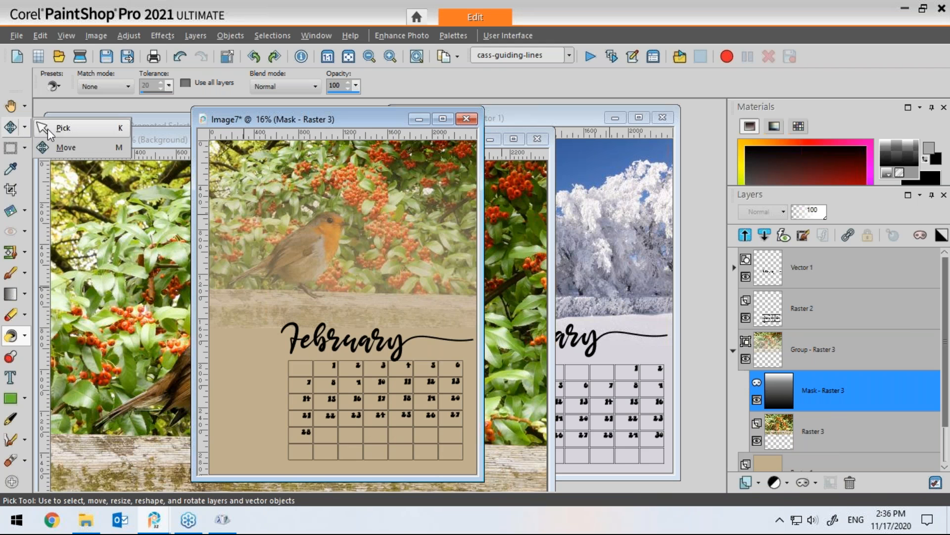
pyautogui.click(47, 126)
pyautogui.moveTo(343, 143); pyautogui.dragTo(334, 300)
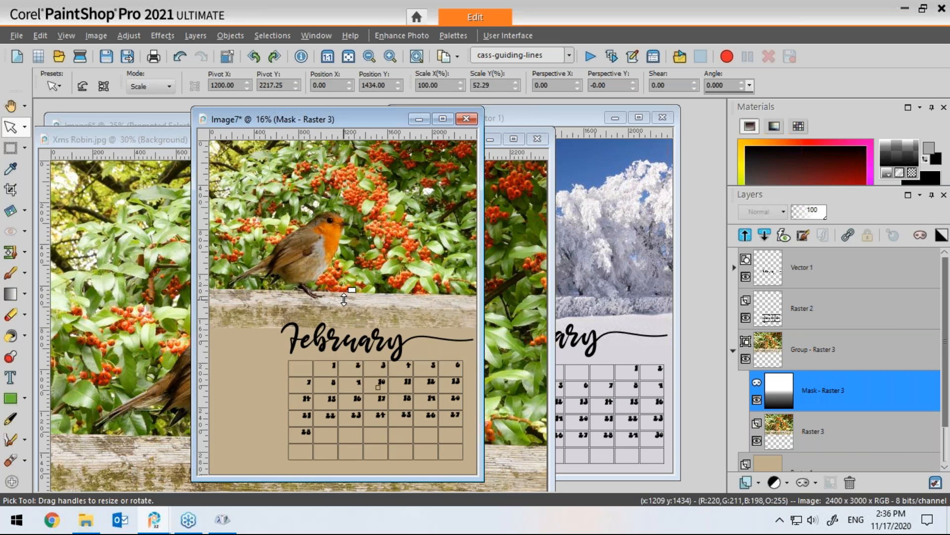
pyautogui.moveTo(341, 298); pyautogui.dragTo(341, 287)
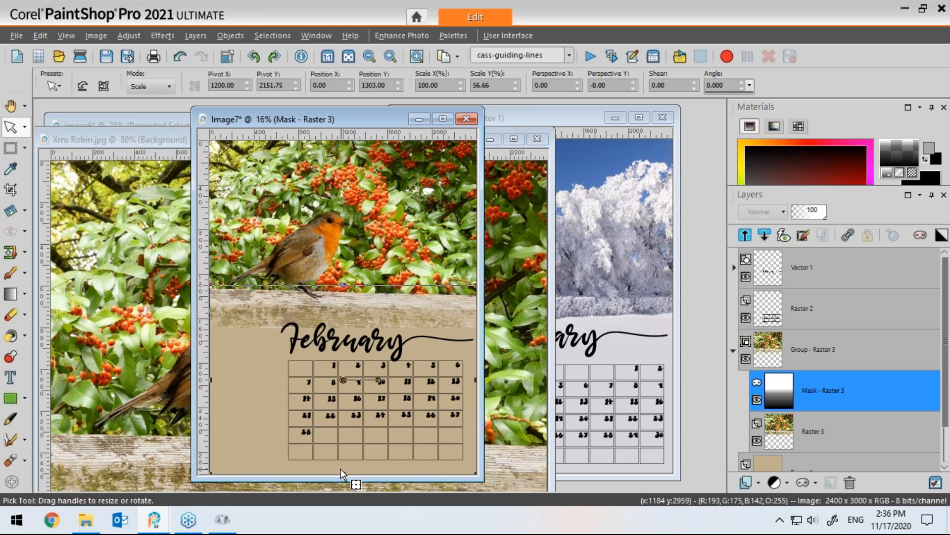
pyautogui.moveTo(342, 473); pyautogui.dragTo(343, 345)
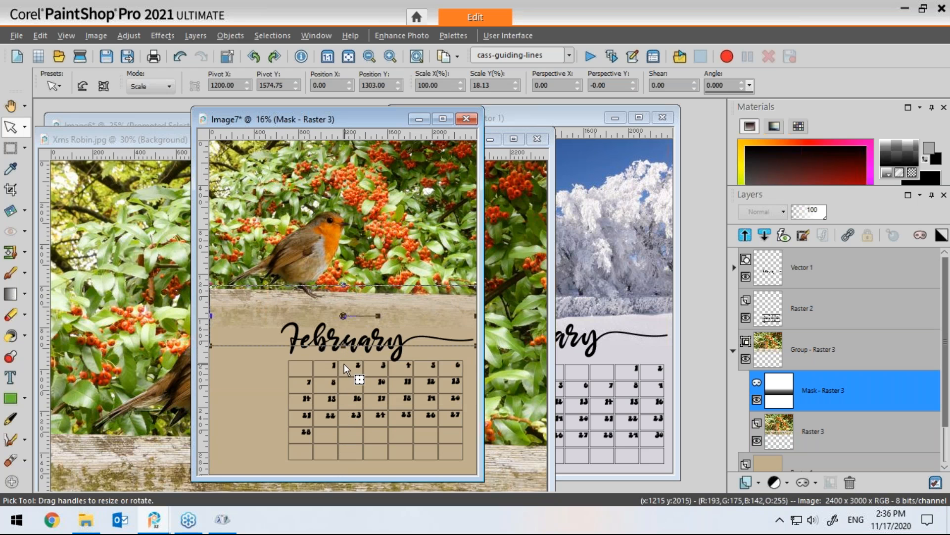
pyautogui.moveTo(344, 285); pyautogui.dragTo(343, 303)
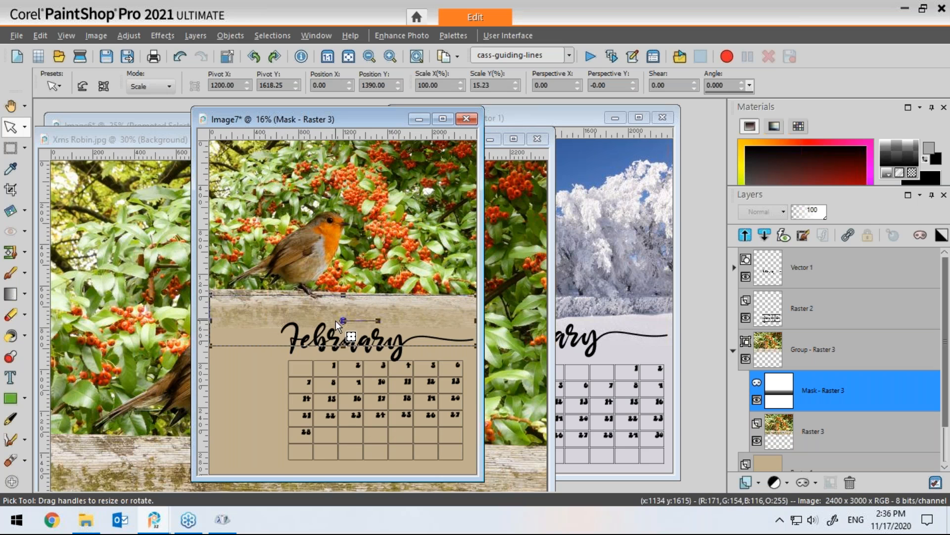
pyautogui.moveTo(211, 320); pyautogui.dragTo(206, 320)
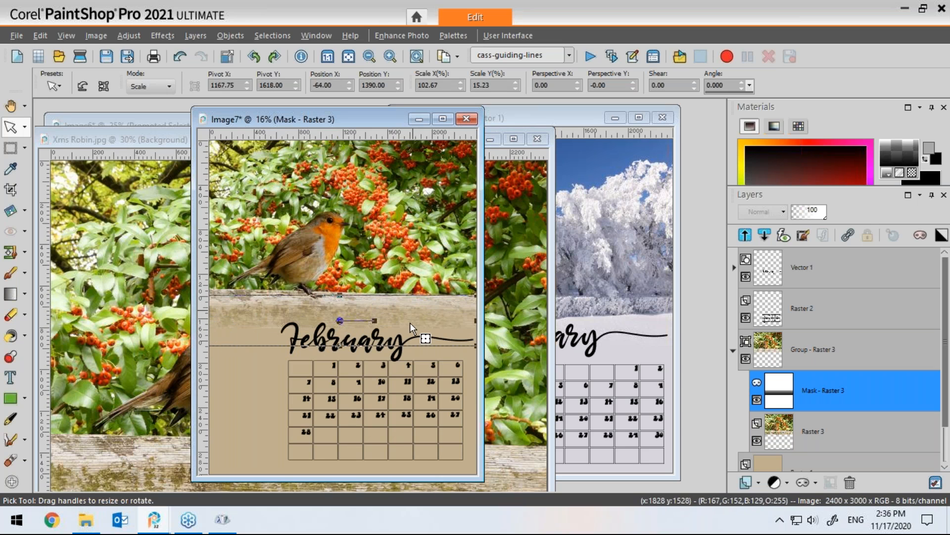
pyautogui.press('m')
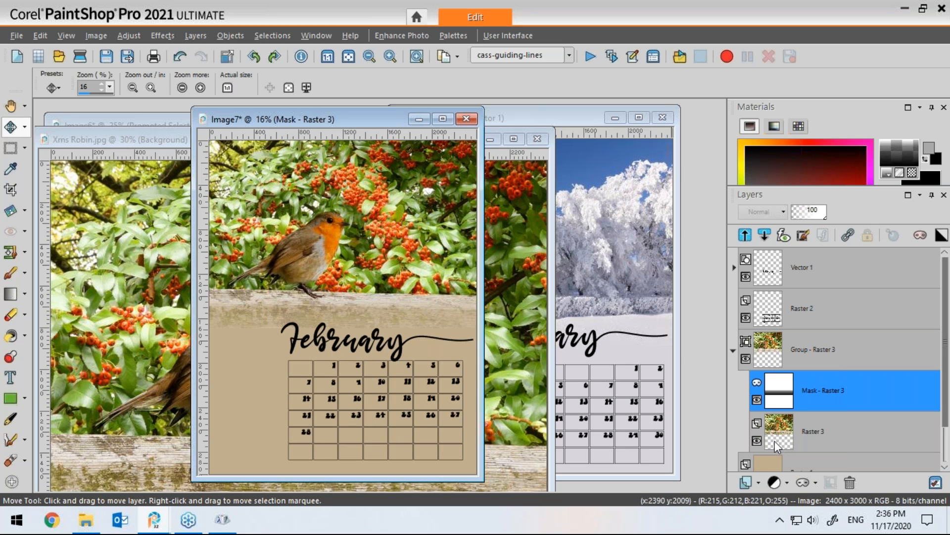
pyautogui.moveTo(782, 444)
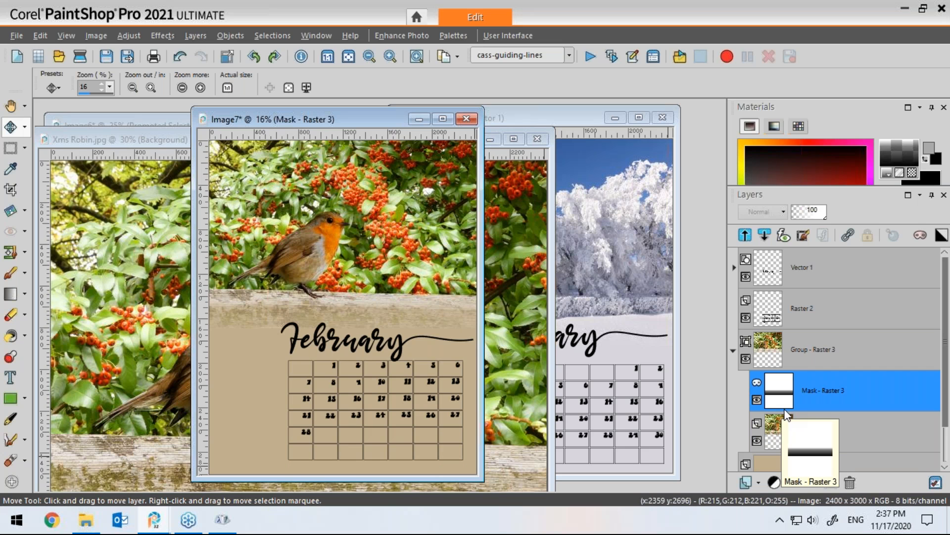
pyautogui.moveTo(361, 120); pyautogui.dragTo(319, 126)
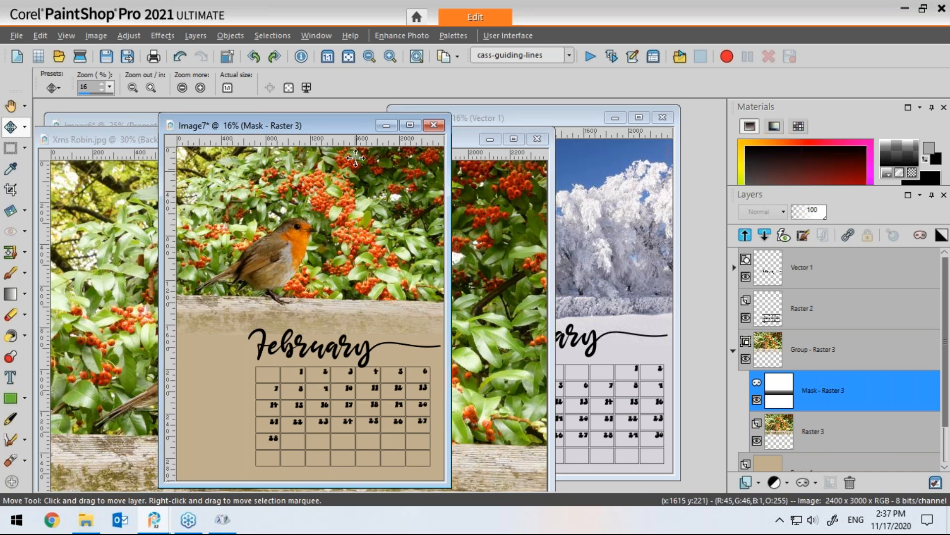
pyautogui.click(385, 125)
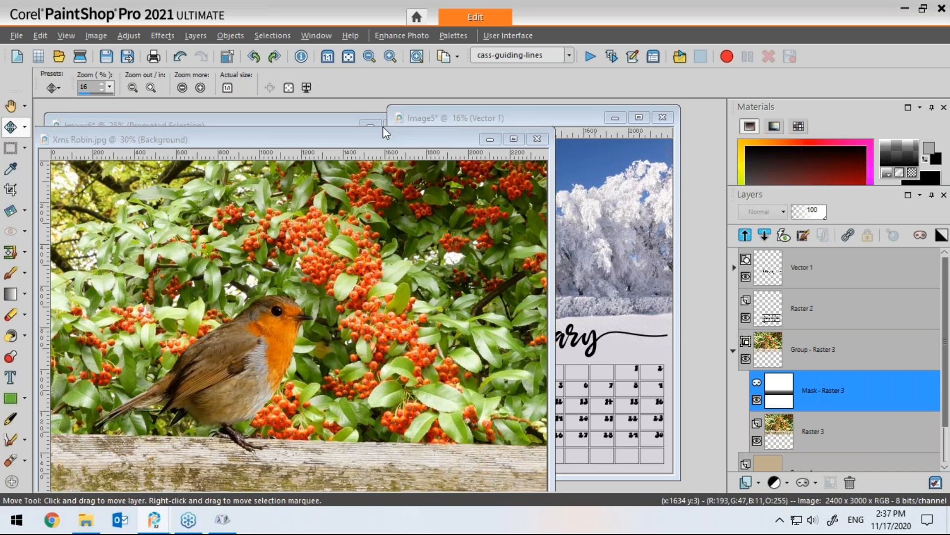
pyautogui.click(490, 139)
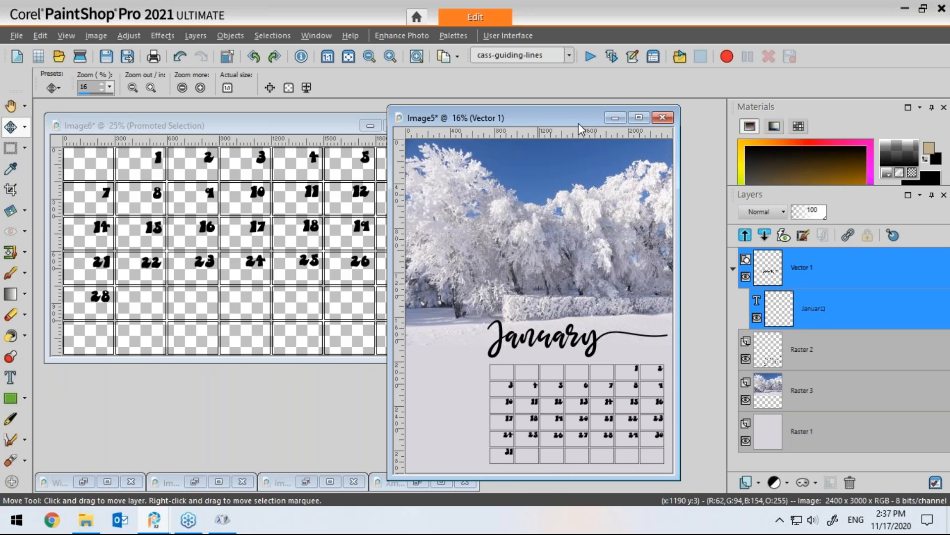
pyautogui.click(307, 123)
pyautogui.moveTo(340, 127); pyautogui.dragTo(564, 177)
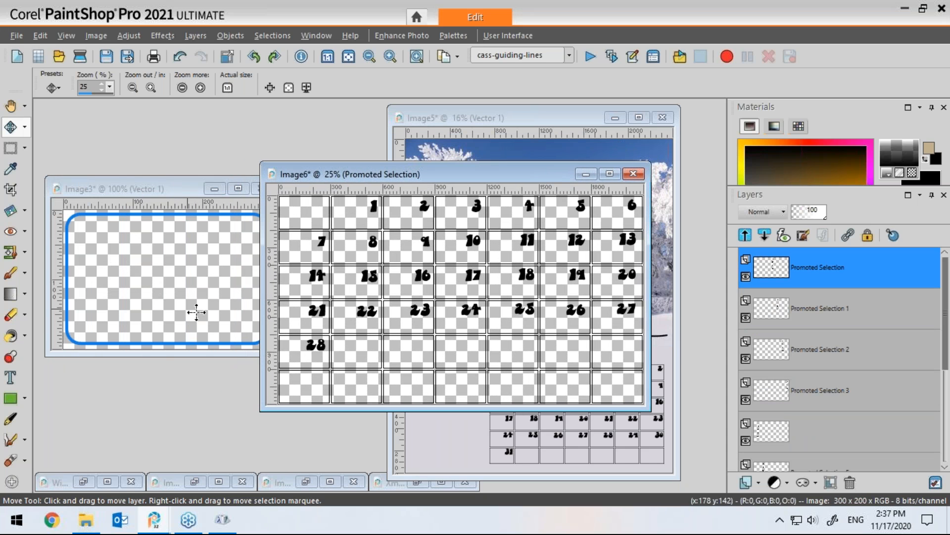
# Step: Convert the rounded rectangle frame's vector layer in Image3 to a raster layer
pyautogui.click(180, 189)
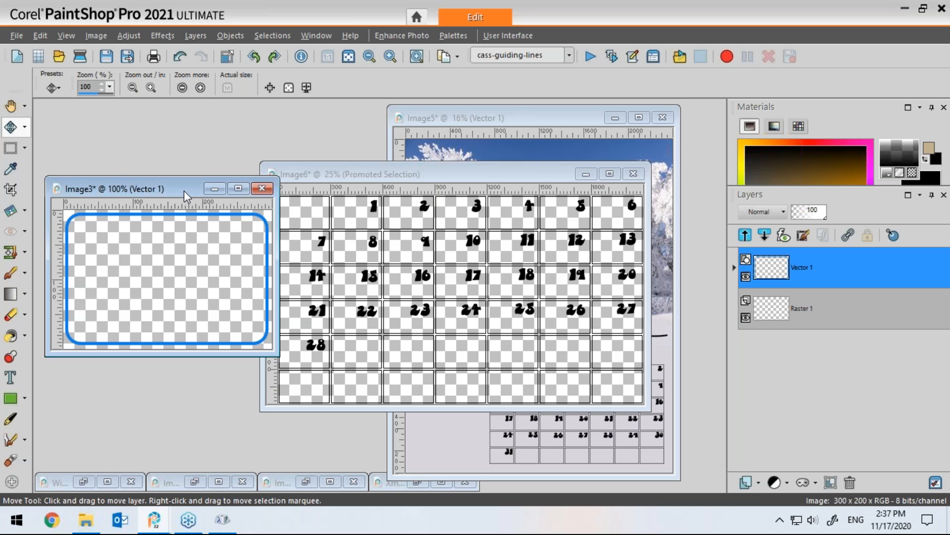
pyautogui.moveTo(179, 188); pyautogui.dragTo(190, 177)
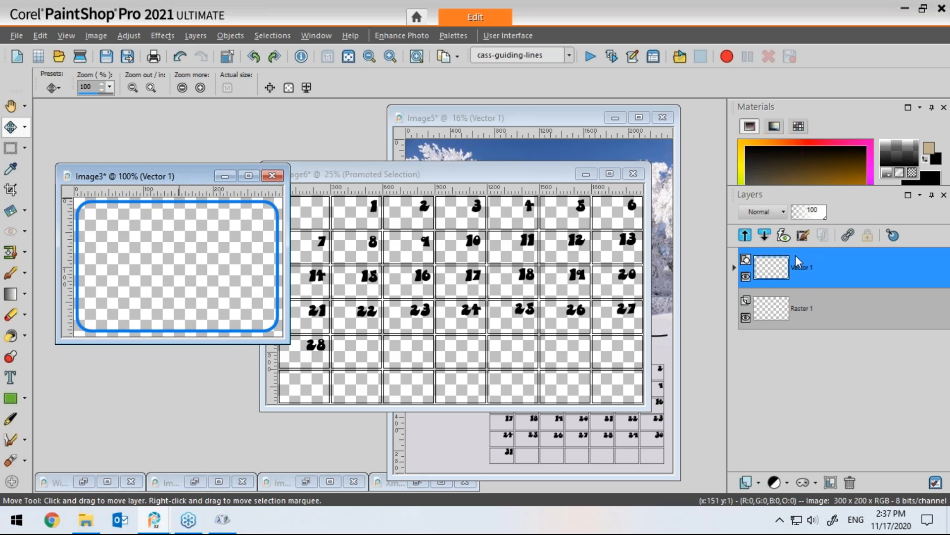
pyautogui.rightClick(802, 269)
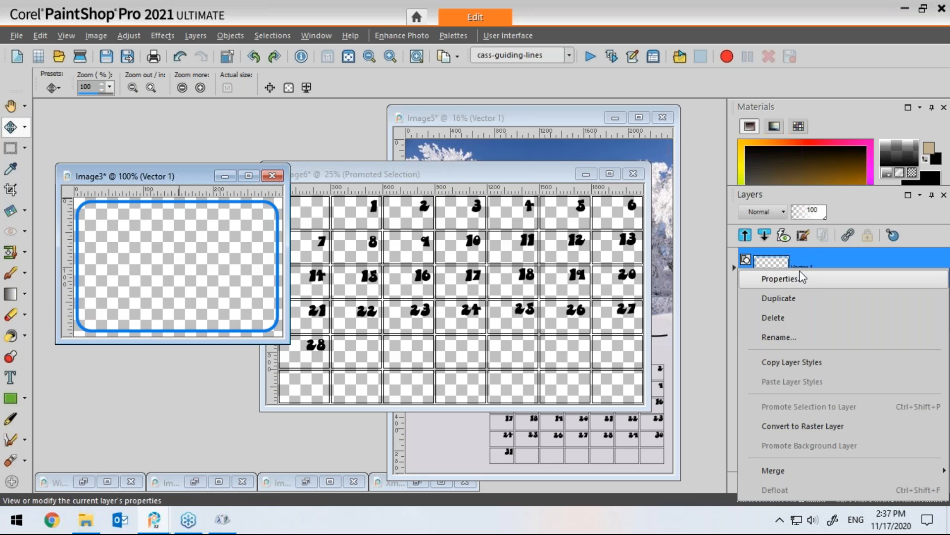
pyautogui.click(787, 426)
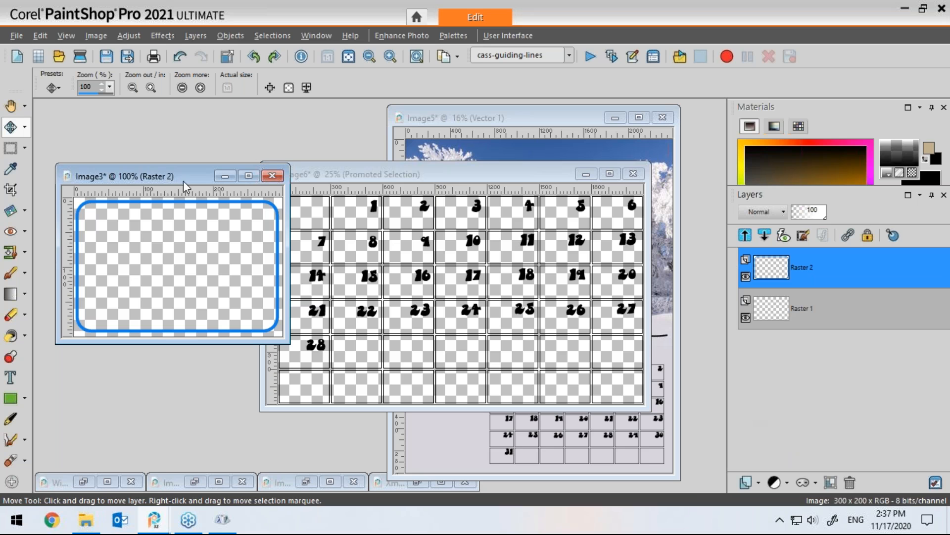
# Step: Select and delete most of the rounded frame, keeping only its lower-left corner, then deselect
pyautogui.moveTo(184, 187); pyautogui.dragTo(187, 168)
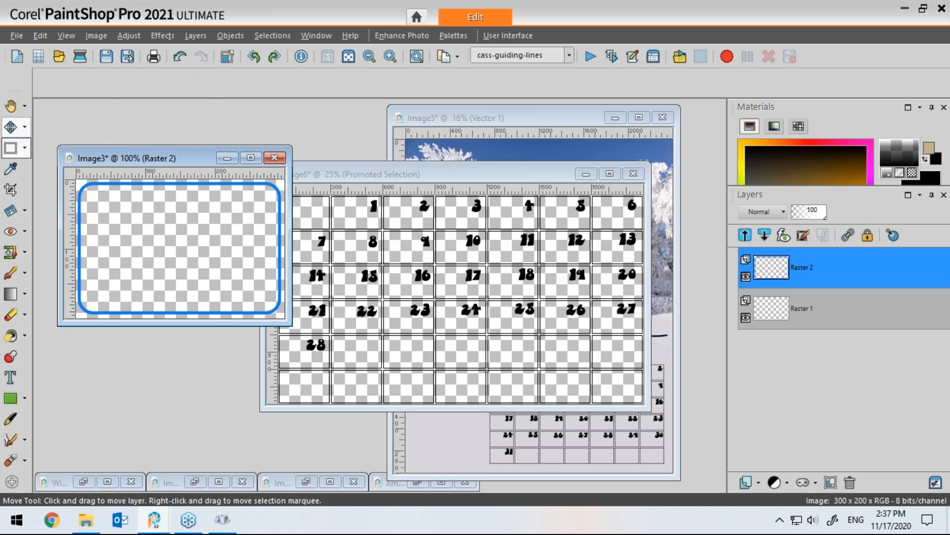
pyautogui.click(11, 148)
pyautogui.moveTo(58, 212)
pyautogui.mouseDown()
pyautogui.moveTo(37, 212)
pyautogui.moveTo(293, 163)
pyautogui.mouseUp()
pyautogui.moveTo(242, 189); pyautogui.dragTo(277, 332)
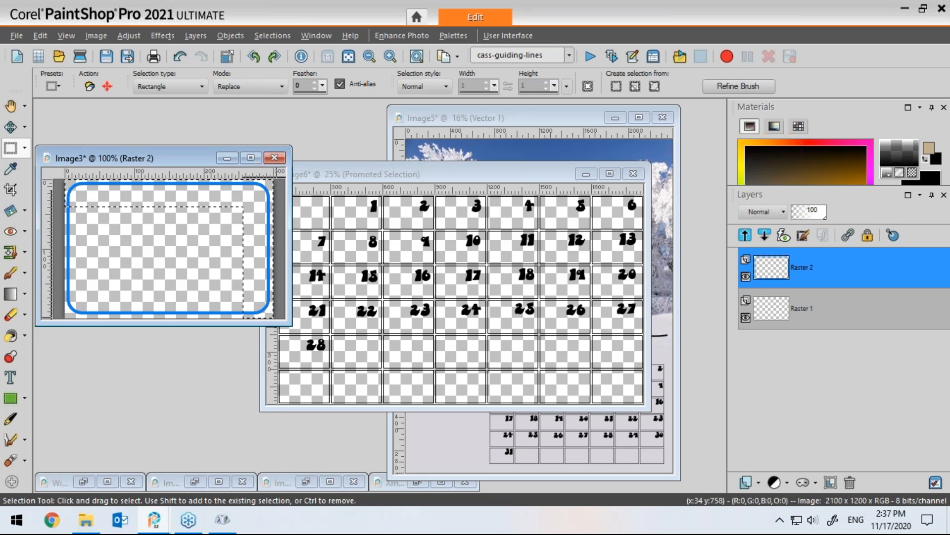
pyautogui.press('Delete')
pyautogui.hotkey('ctrl', 'd')
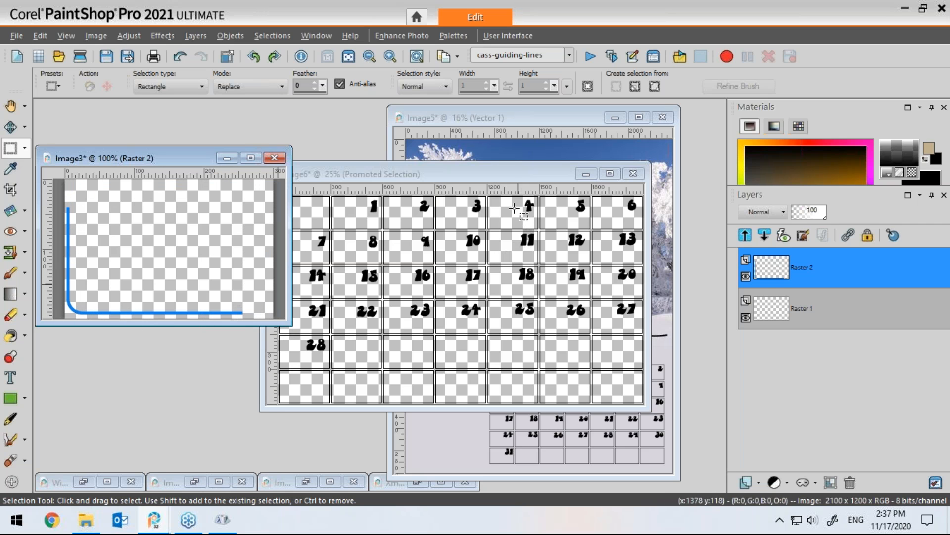
# Step: Hide the grid lines layer in the calendar numbers image and add a new raster layer above it
pyautogui.click(512, 176)
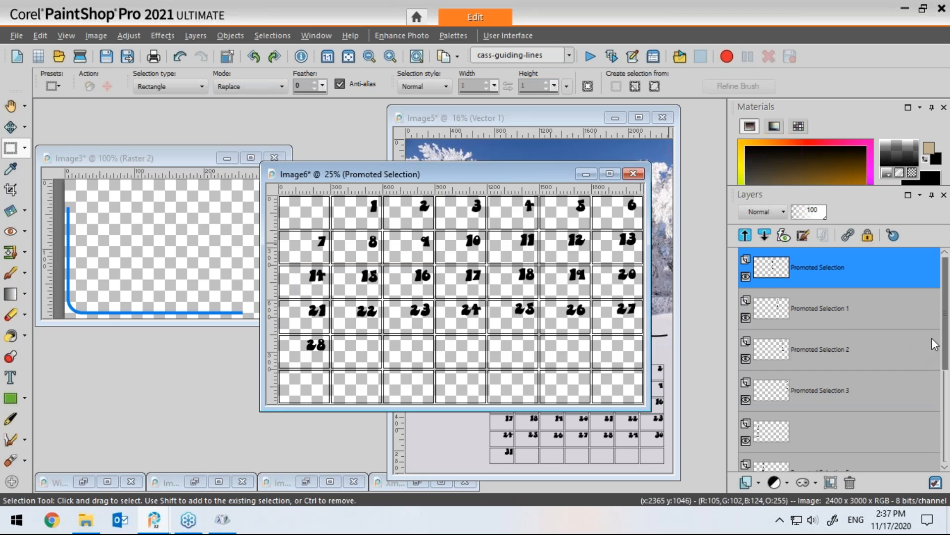
pyautogui.scroll(-2, 837, 435)
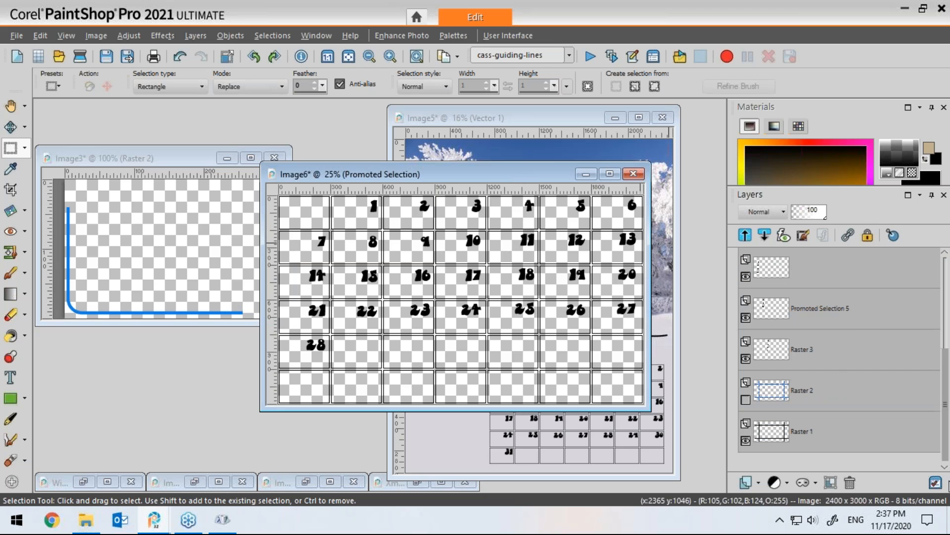
pyautogui.click(746, 440)
pyautogui.click(759, 482)
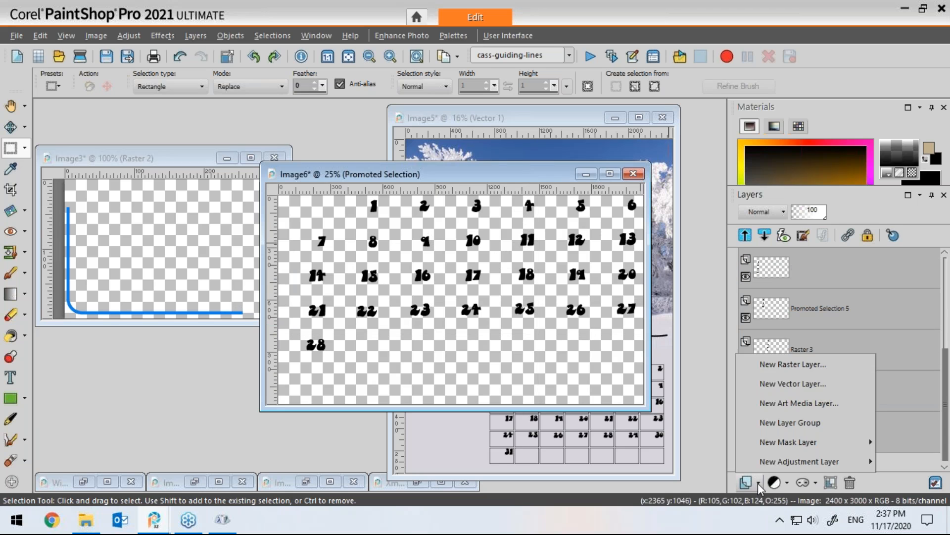
pyautogui.click(762, 366)
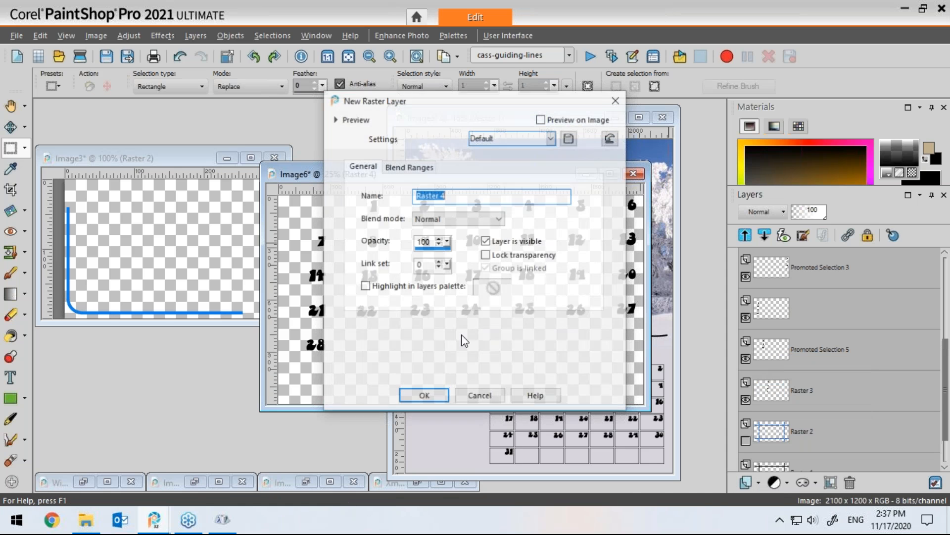
pyautogui.click(424, 397)
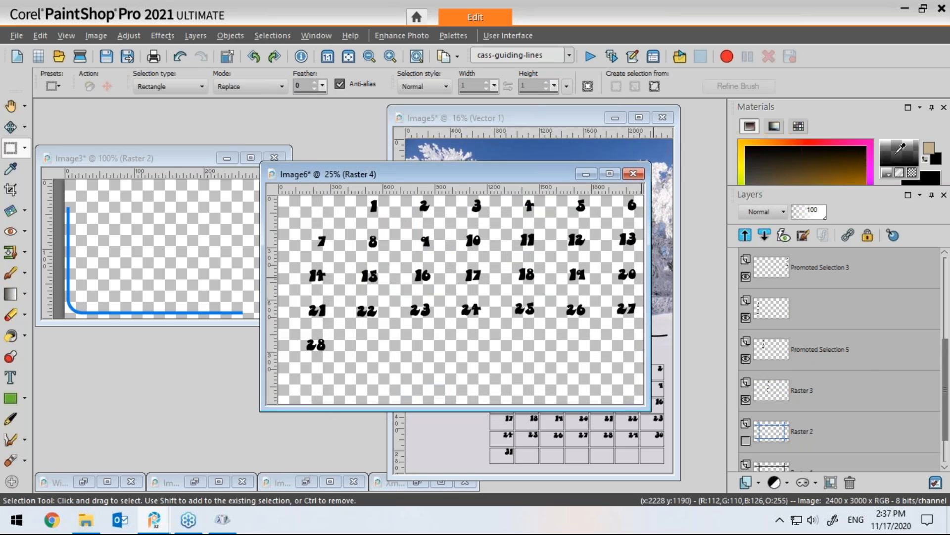
# Step: Flood fill the new layer in the calendar numbers image with the rounded corner-frame from Image3 as a pattern
pyautogui.click(897, 152)
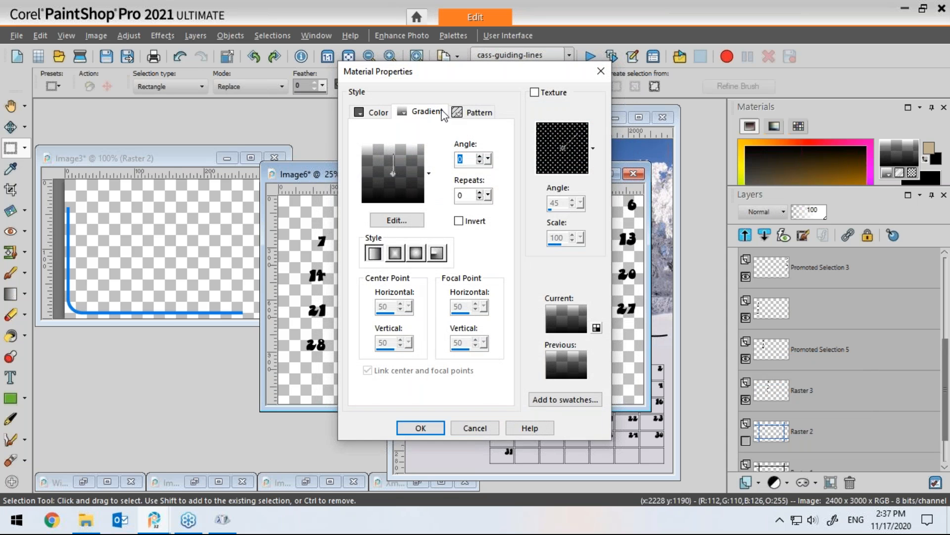
pyautogui.click(478, 113)
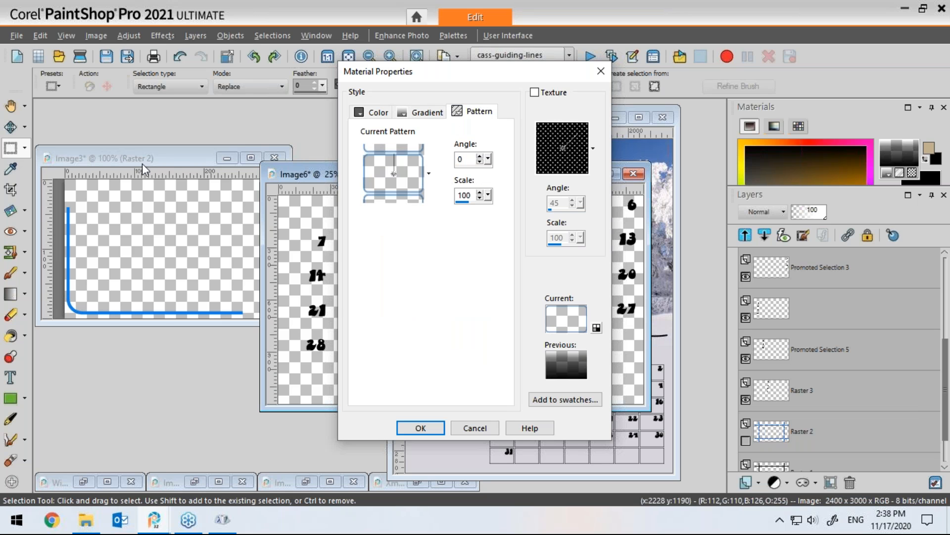
pyautogui.click(395, 197)
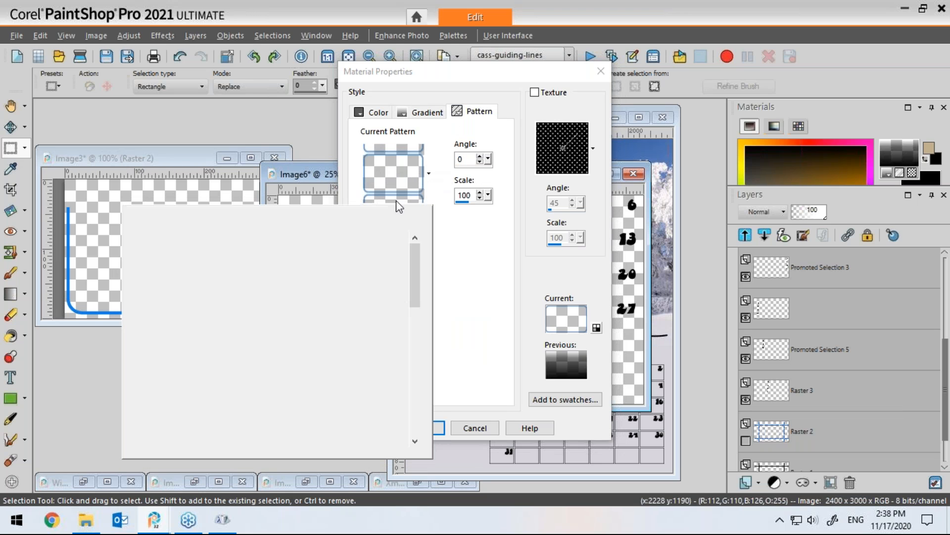
pyautogui.click(211, 256)
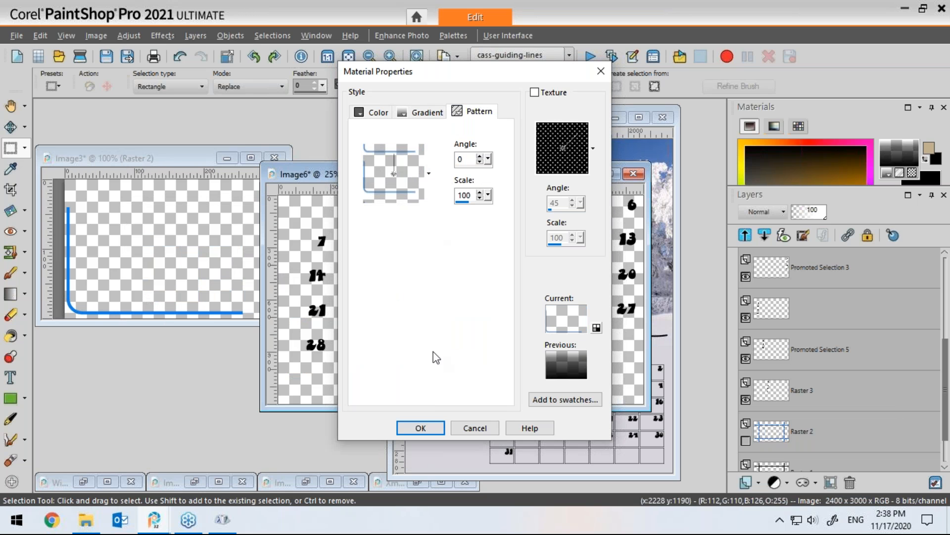
pyautogui.click(421, 428)
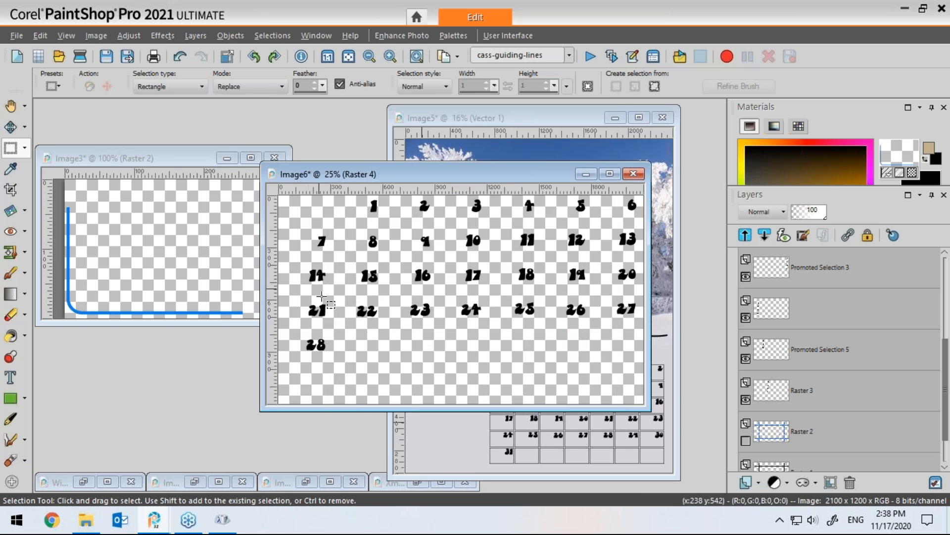
pyautogui.click(10, 335)
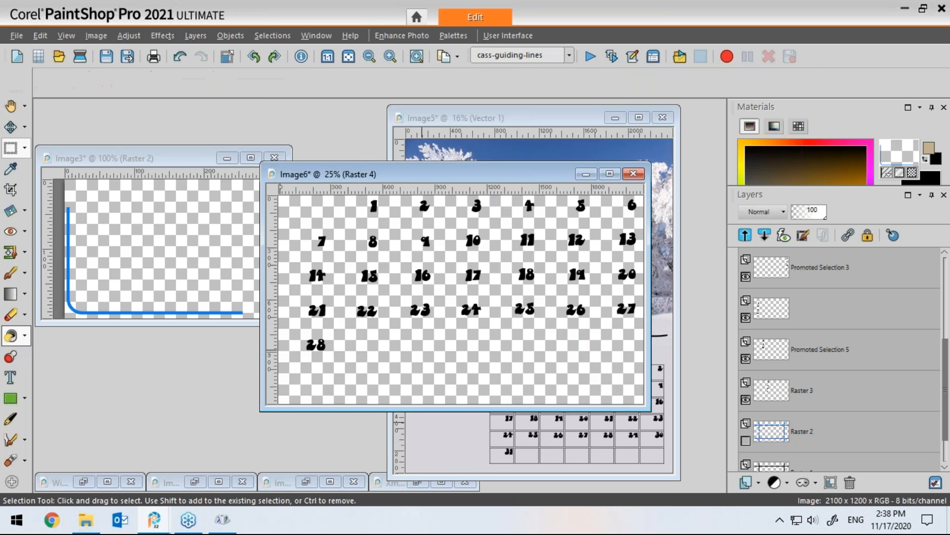
pyautogui.click(424, 336)
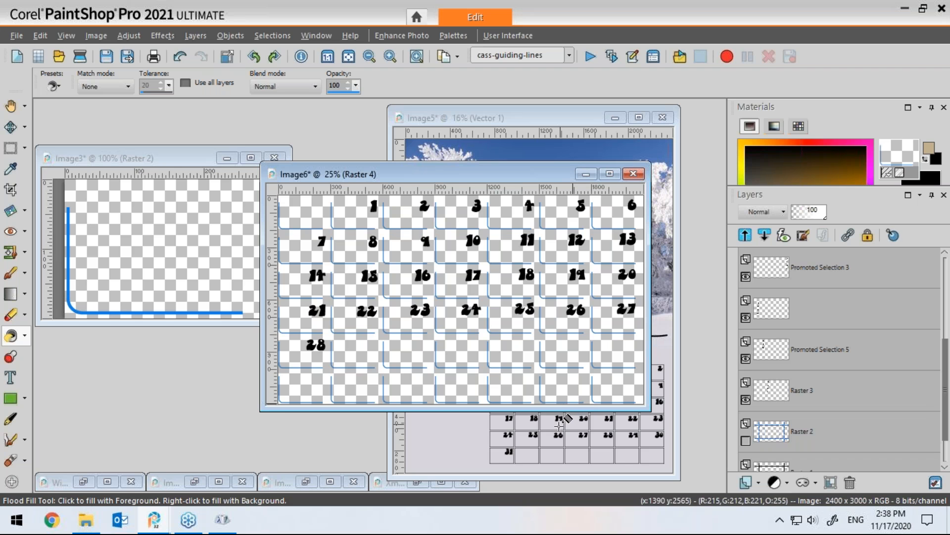
# Step: Hide the corner-frame pattern layer in the calendar numbers image and minimize that image window
pyautogui.scroll(2, 561, 423)
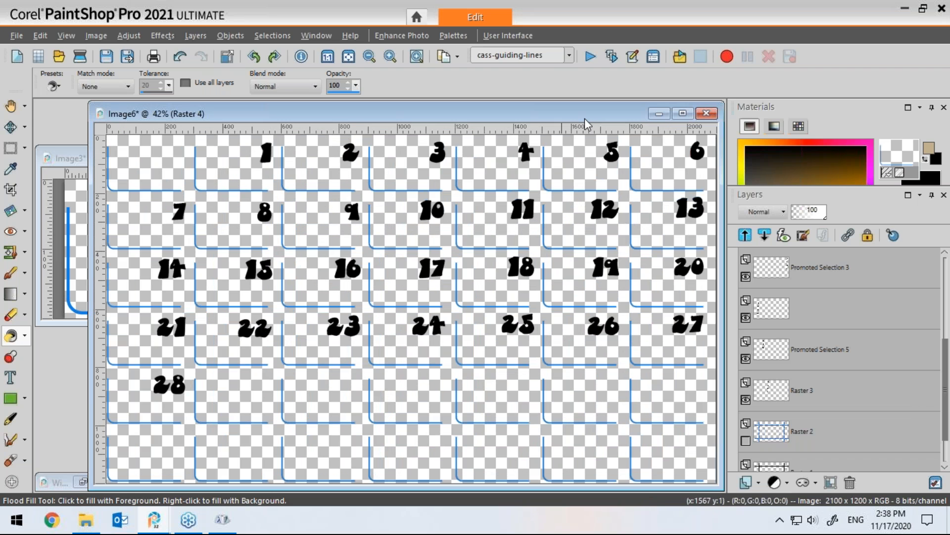
pyautogui.moveTo(584, 118)
pyautogui.mouseDown()
pyautogui.moveTo(504, 111)
pyautogui.moveTo(571, 117)
pyautogui.mouseUp()
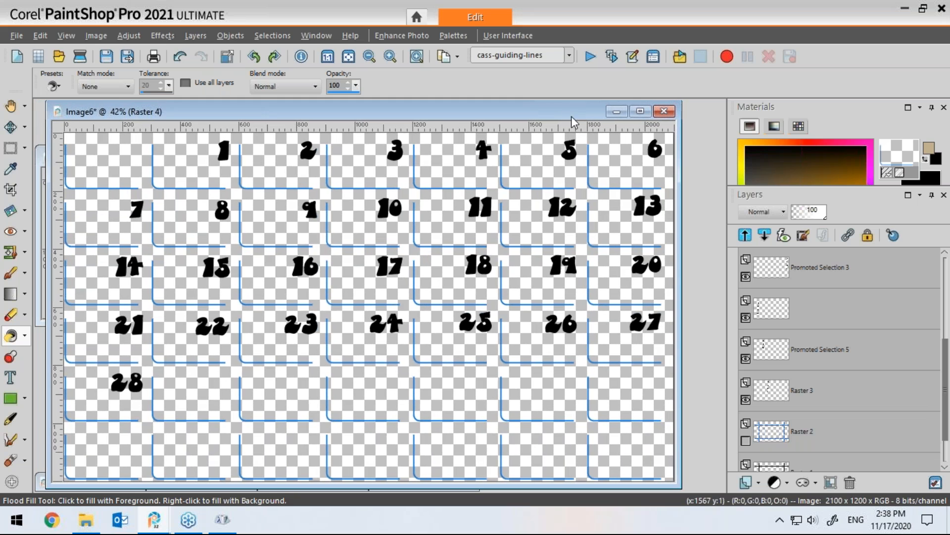
pyautogui.click(613, 111)
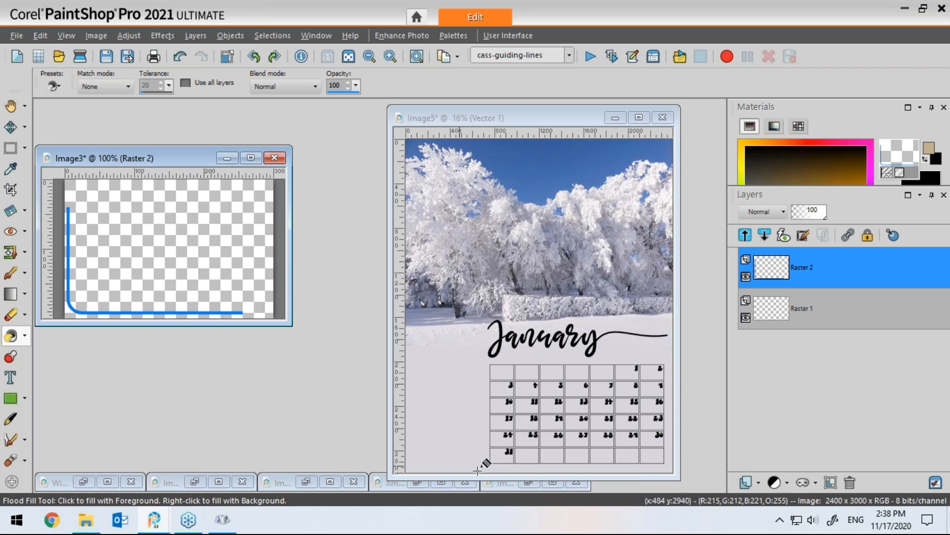
pyautogui.click(528, 483)
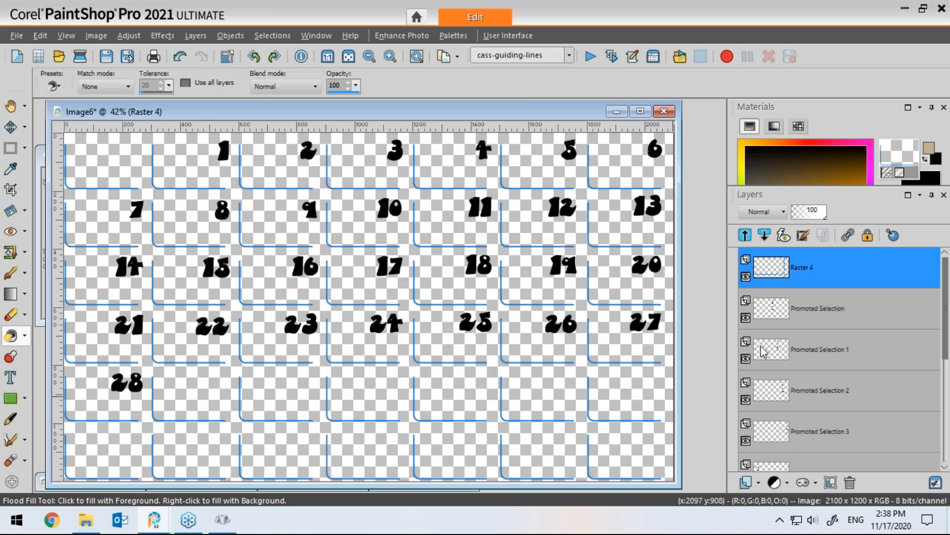
pyautogui.click(746, 277)
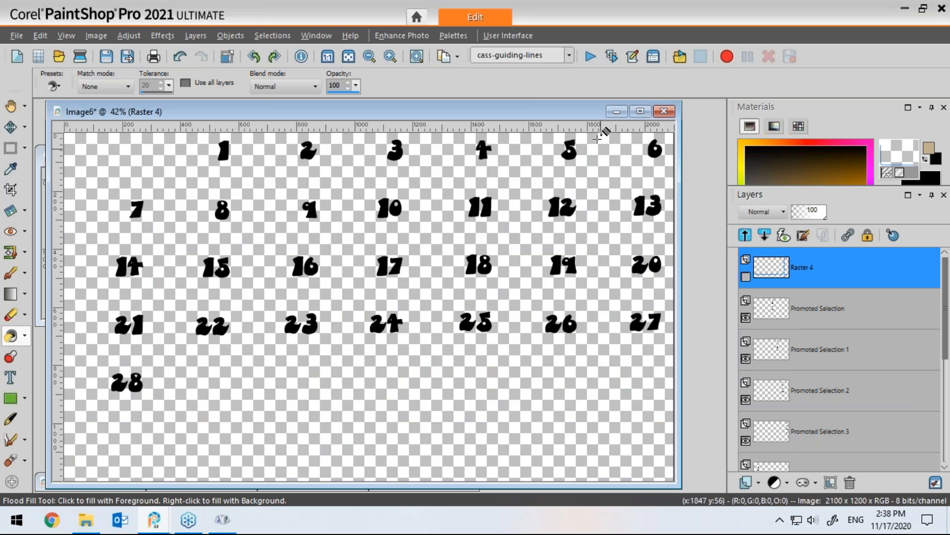
pyautogui.click(617, 112)
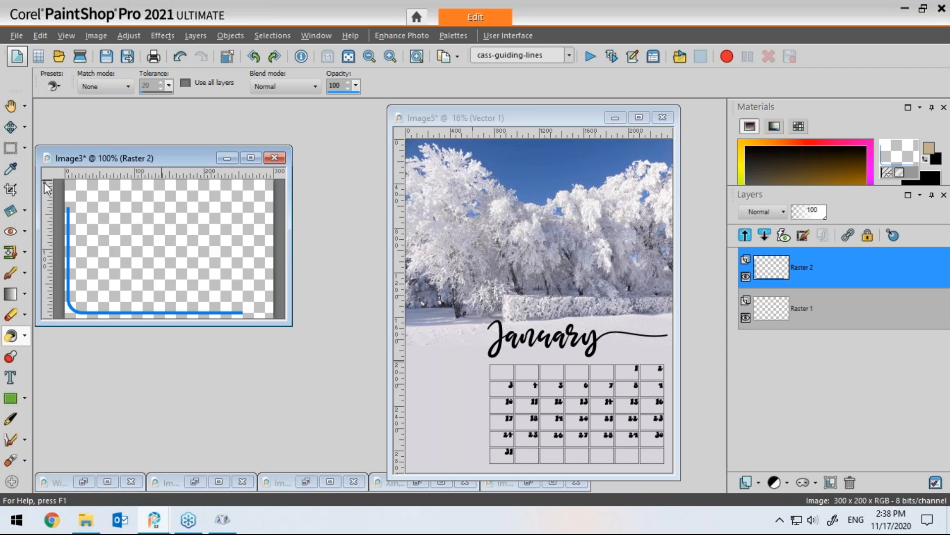
# Step: Open the photo Sunrise 19 Jan 017.JPG from the Calendar Photos folder
pyautogui.hotkey('ctrl', 'n')
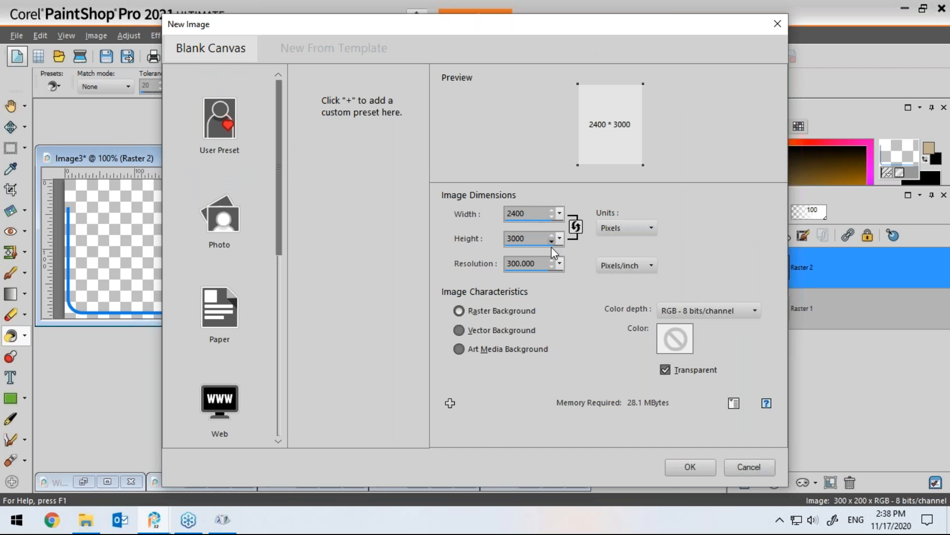
pyautogui.click(737, 466)
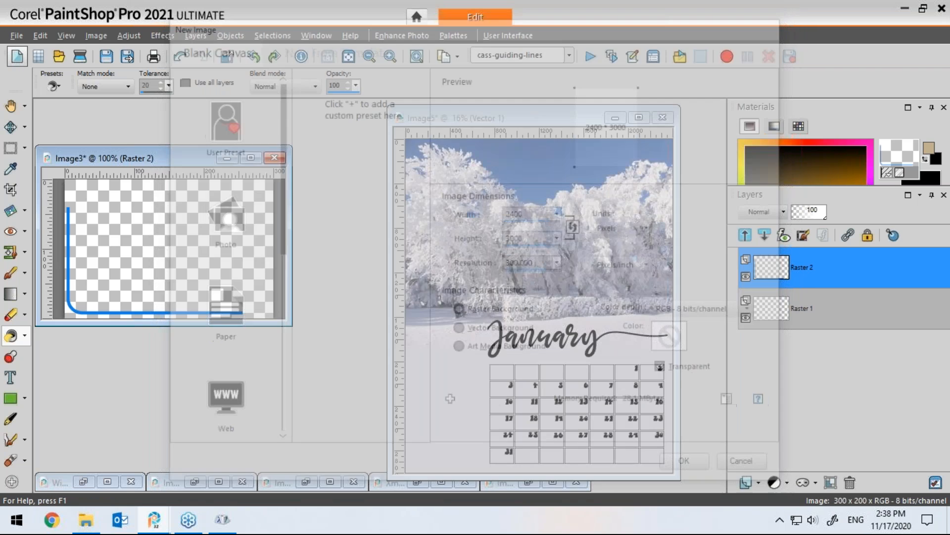
pyautogui.click(65, 57)
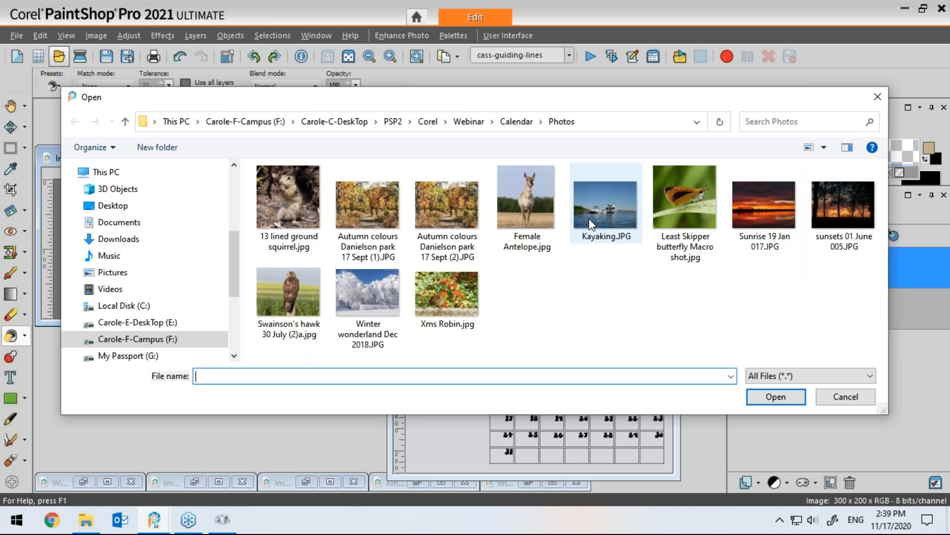
pyautogui.click(756, 213)
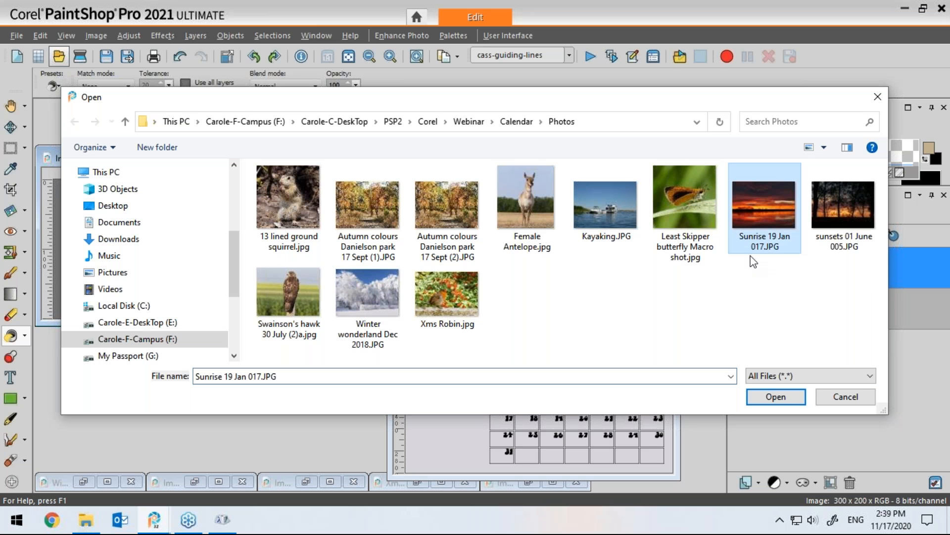
pyautogui.click(776, 399)
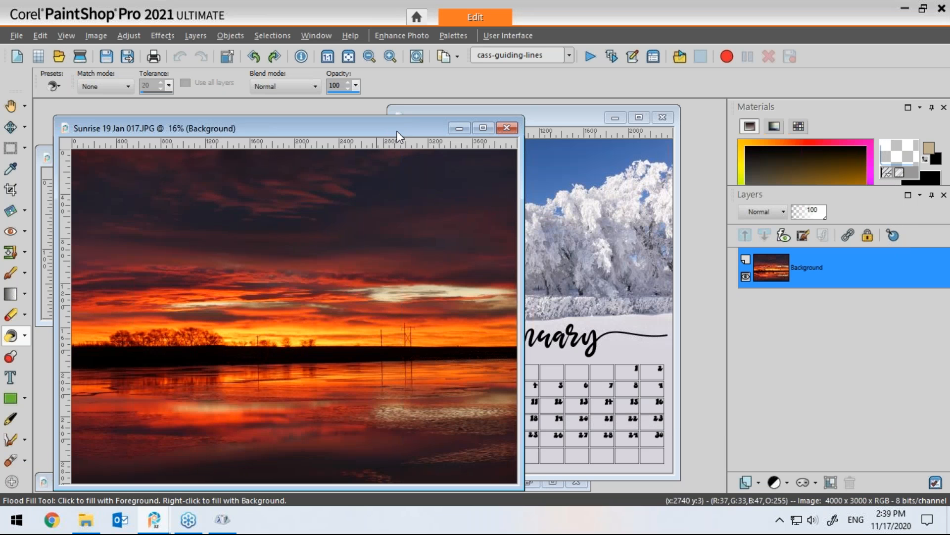
pyautogui.moveTo(397, 132)
pyautogui.mouseDown()
pyautogui.moveTo(417, 128)
pyautogui.moveTo(405, 124)
pyautogui.mouseUp()
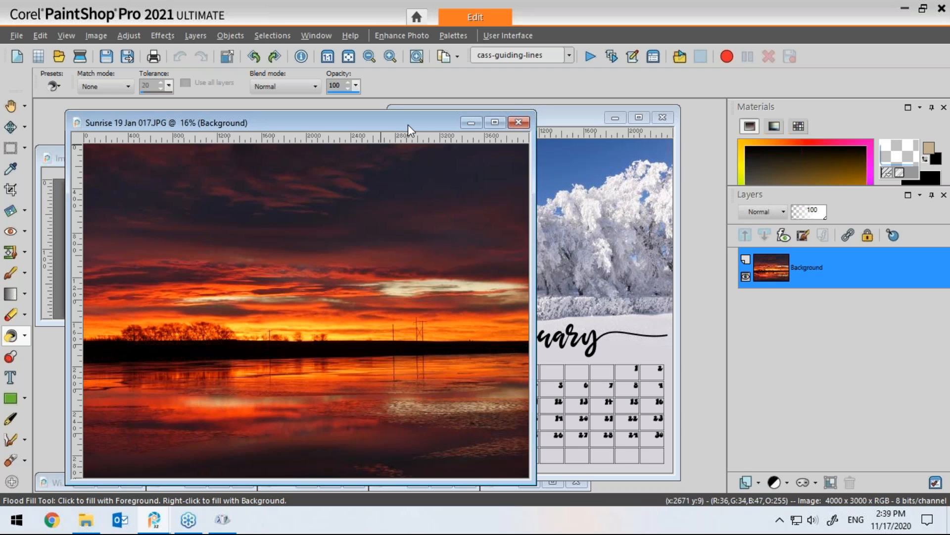
pyautogui.moveTo(409, 124); pyautogui.dragTo(387, 120)
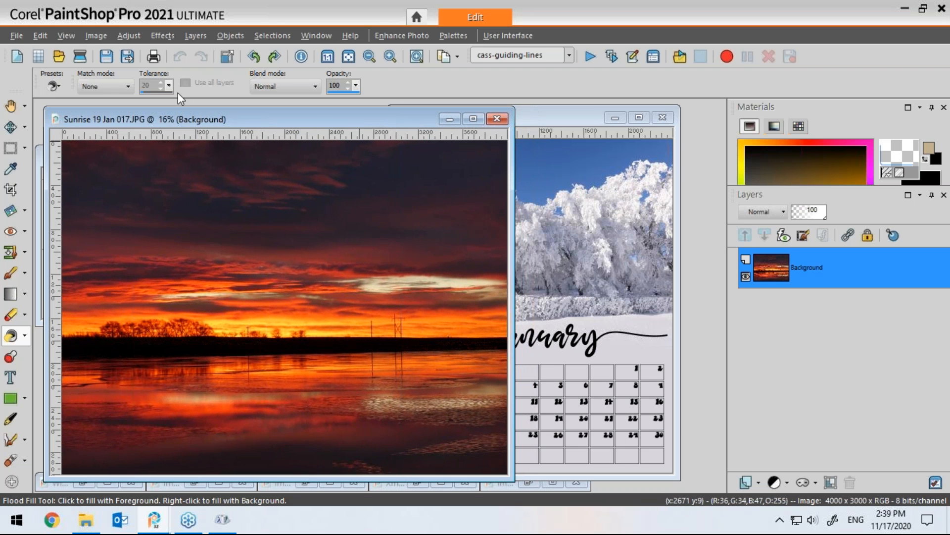
# Step: Create a new transparent raster canvas with width and height swapped to 3000 x 2400 pixels
pyautogui.click(15, 58)
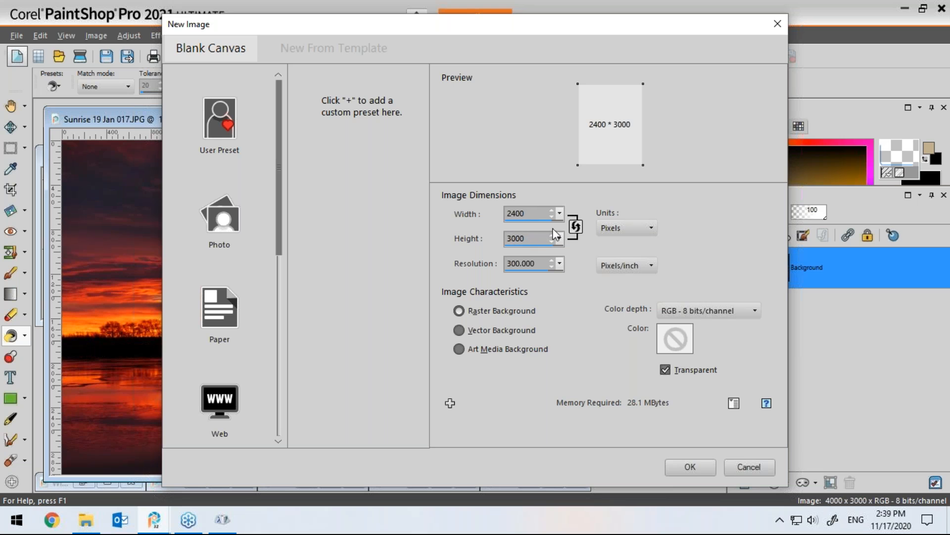
pyautogui.click(575, 227)
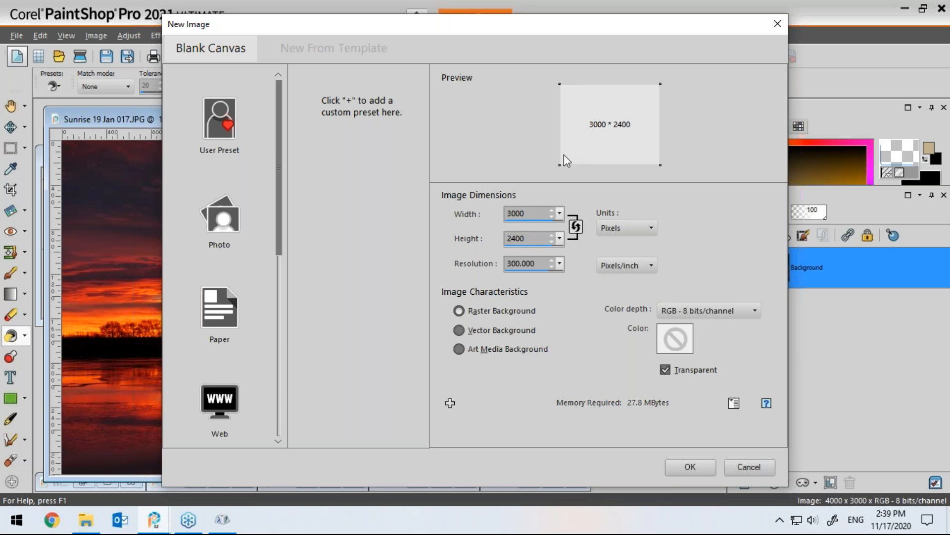
pyautogui.moveTo(469, 26); pyautogui.dragTo(496, 31)
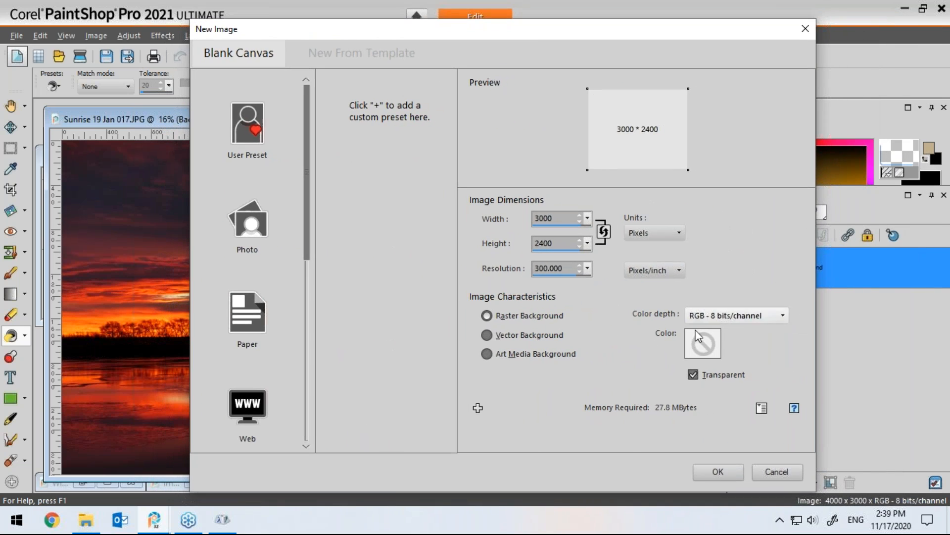
pyautogui.click(718, 471)
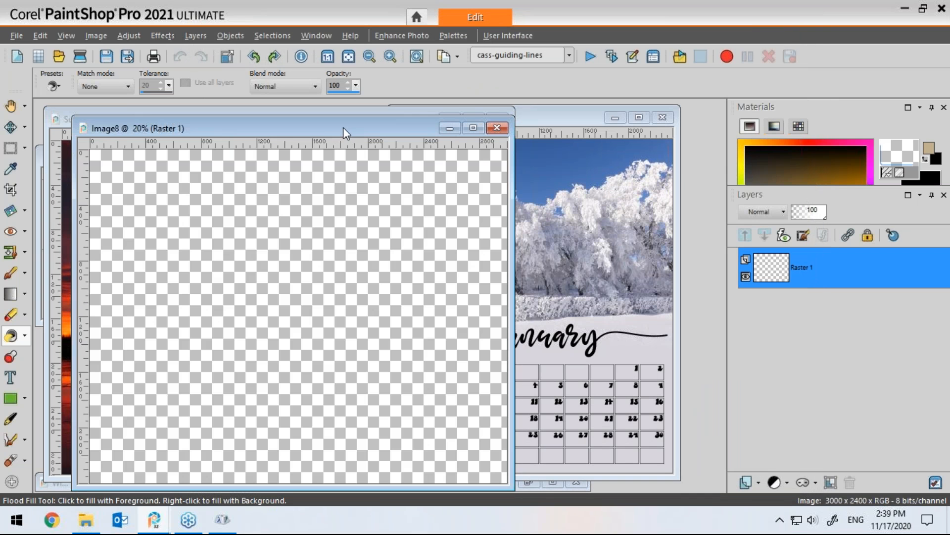
pyautogui.moveTo(343, 127); pyautogui.dragTo(396, 158)
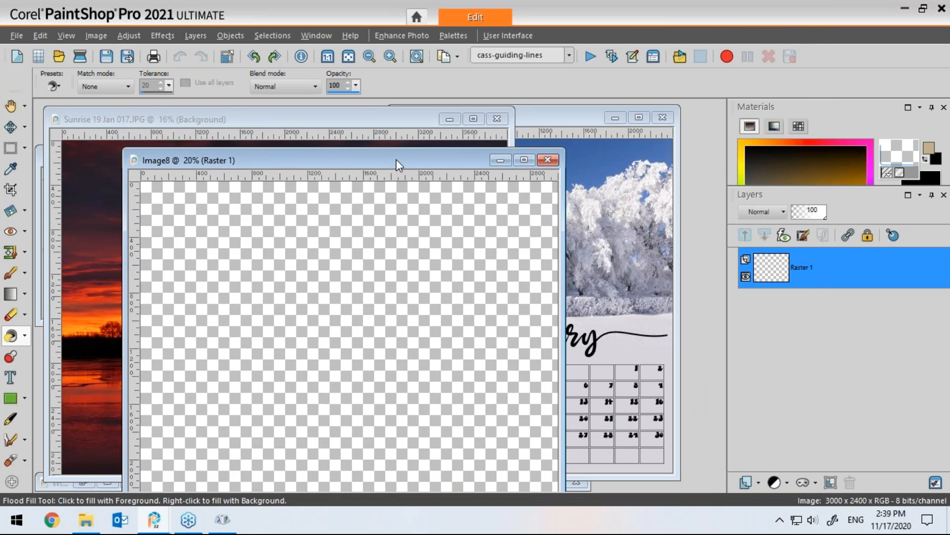
# Step: Resize the sunrise photo by pixels to a height of 2400, keeping the aspect ratio locked
pyautogui.click(375, 117)
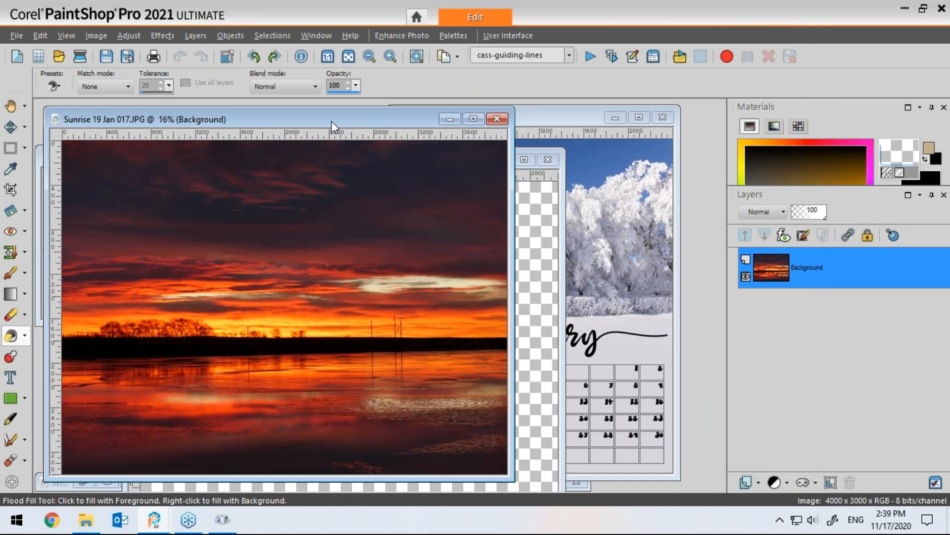
pyautogui.click(94, 35)
pyautogui.press('Escape')
pyautogui.hotkey('shift', 's')
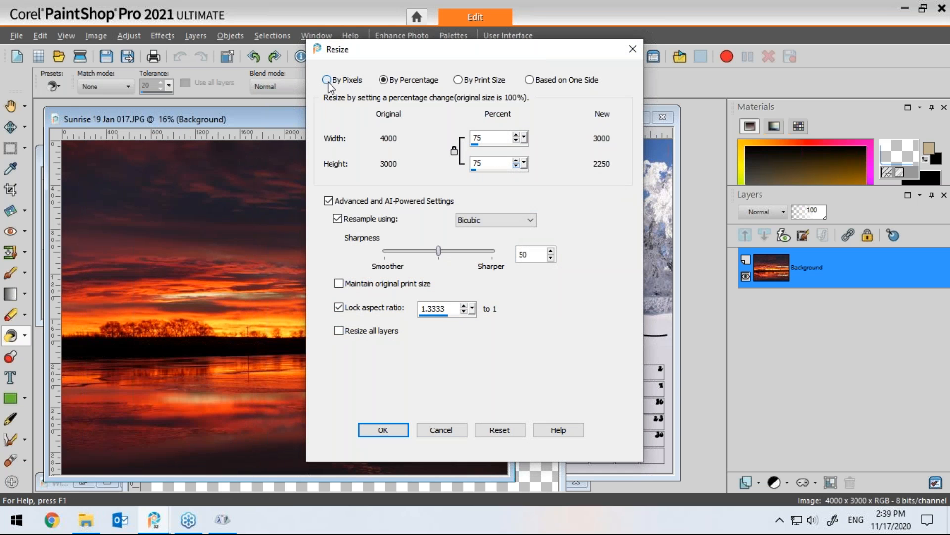
pyautogui.click(327, 81)
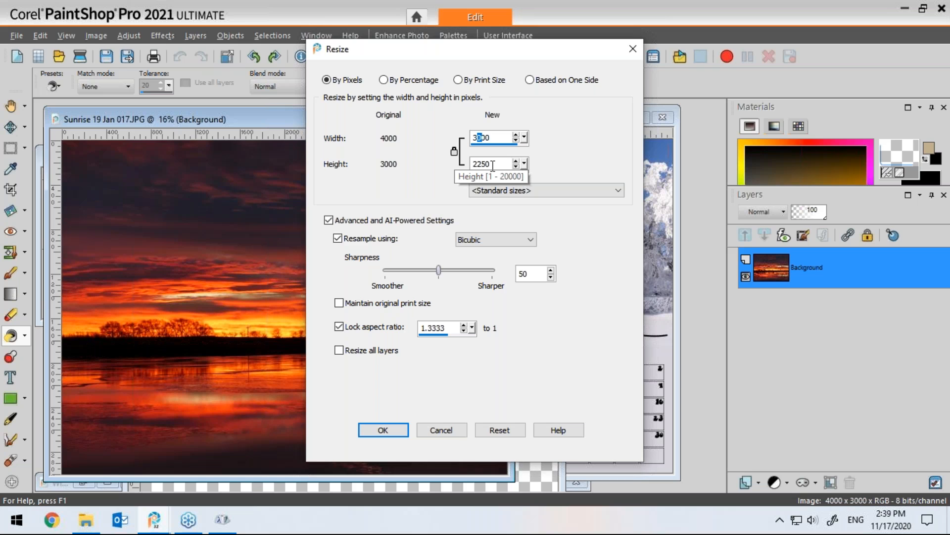
pyautogui.doubleClick(493, 163)
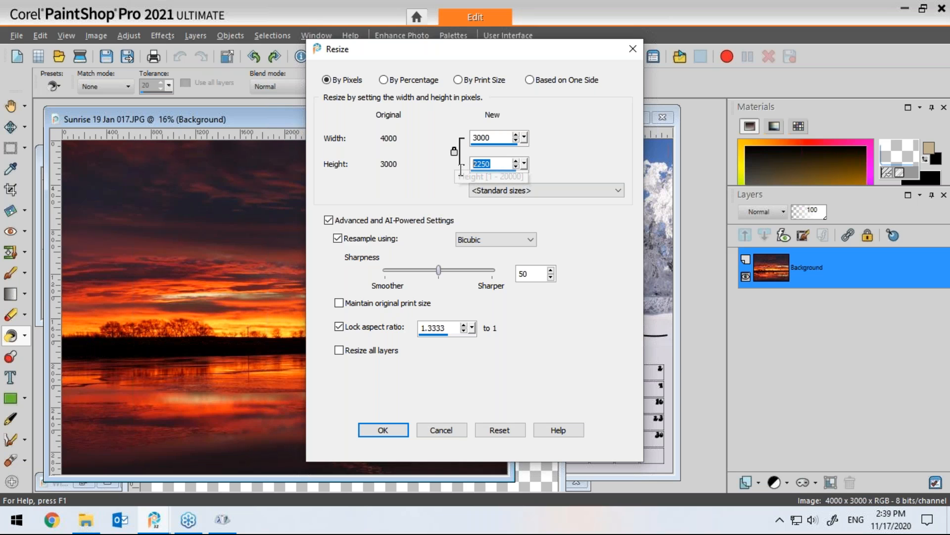
pyautogui.write('2400')
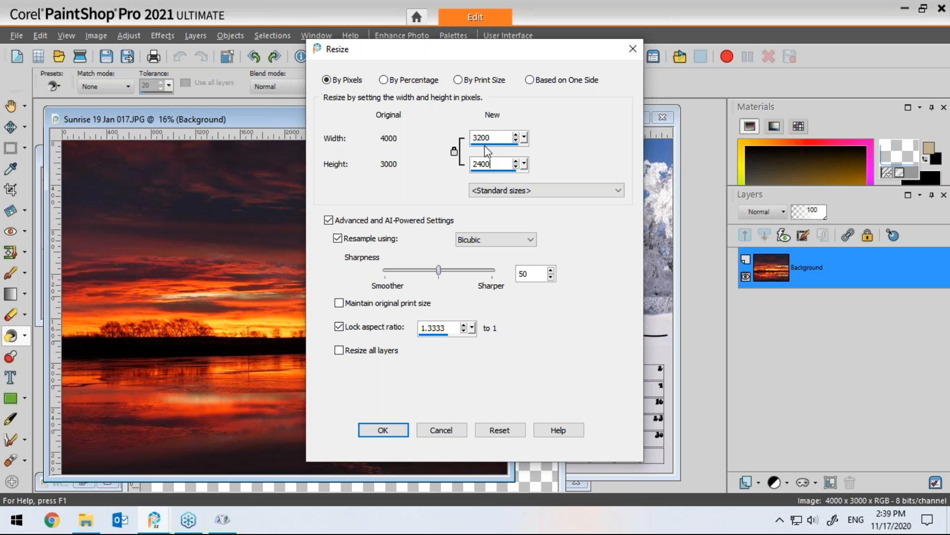
pyautogui.click(377, 430)
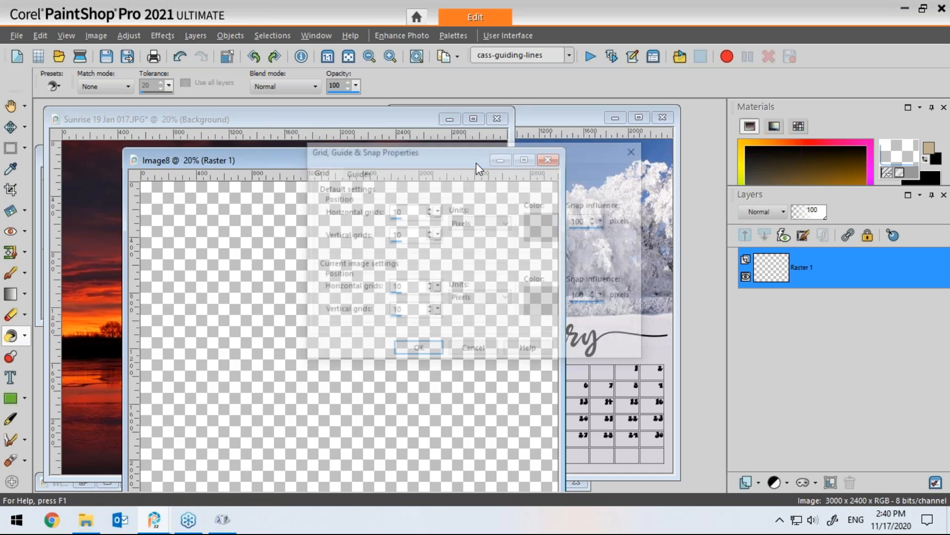
# Step: Paste the sunrise photo as a new layer onto the new 3000 x 2400 canvas
pyautogui.moveTo(457, 158); pyautogui.dragTo(495, 121)
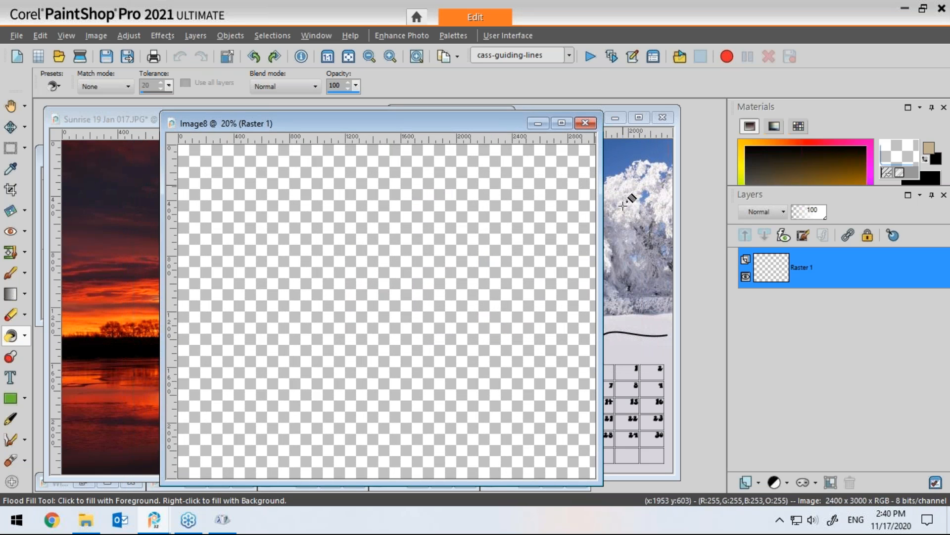
pyautogui.hotkey('ctrl', 'v')
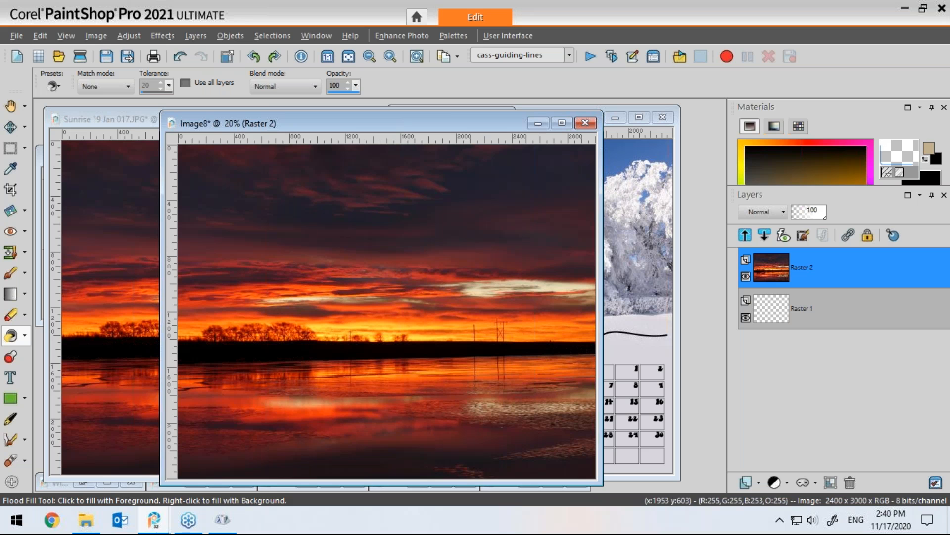
pyautogui.moveTo(464, 123); pyautogui.dragTo(500, 120)
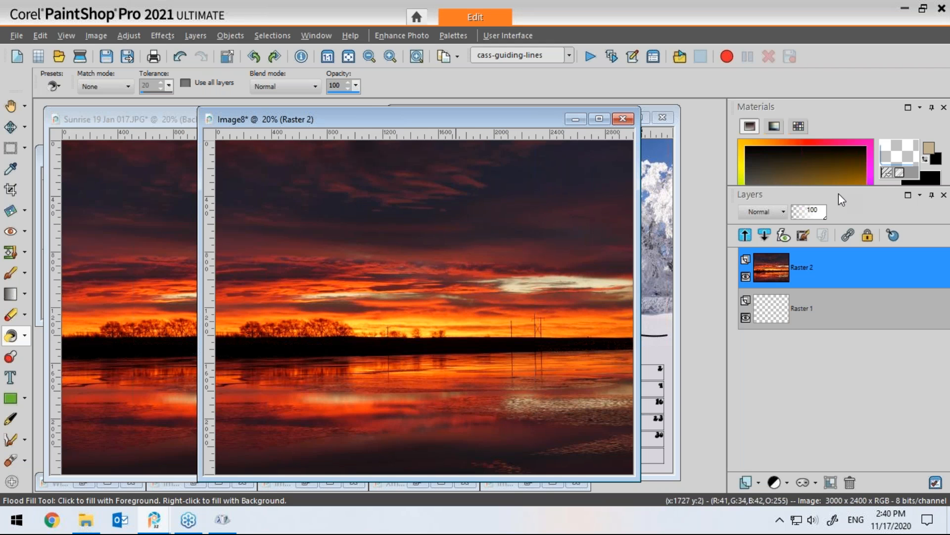
# Step: Reset the materials to the default black foreground and white background colours
pyautogui.moveTo(871, 240); pyautogui.dragTo(880, 254)
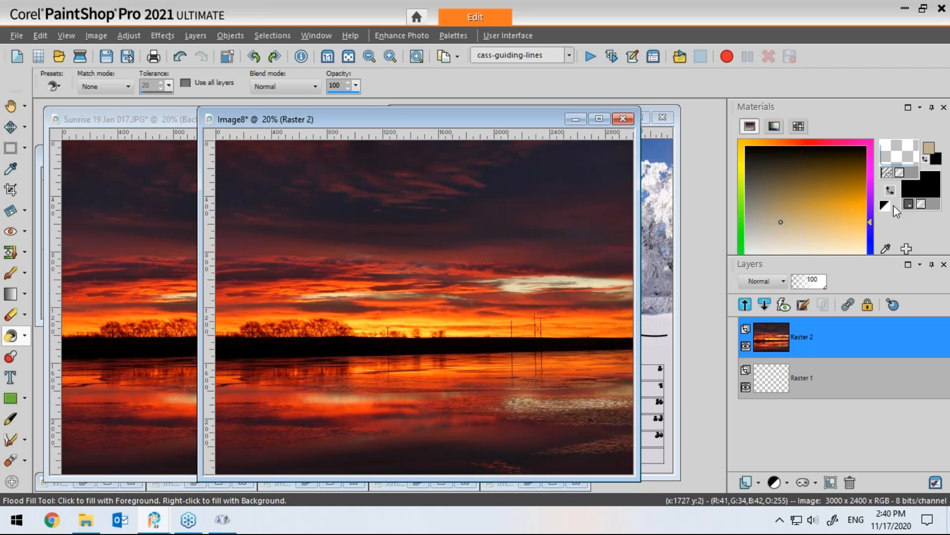
pyautogui.click(885, 205)
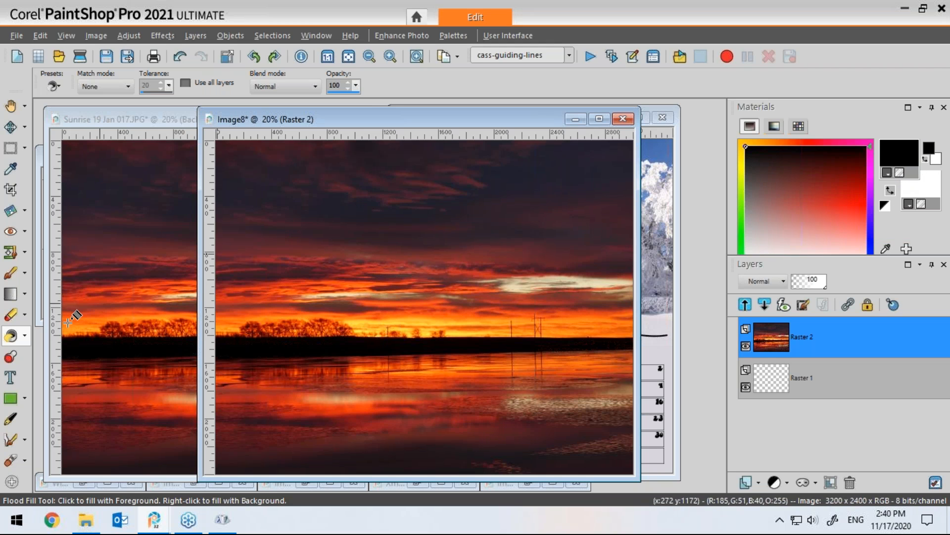
# Step: Choose the Text tool and set the font to Arial
pyautogui.click(10, 379)
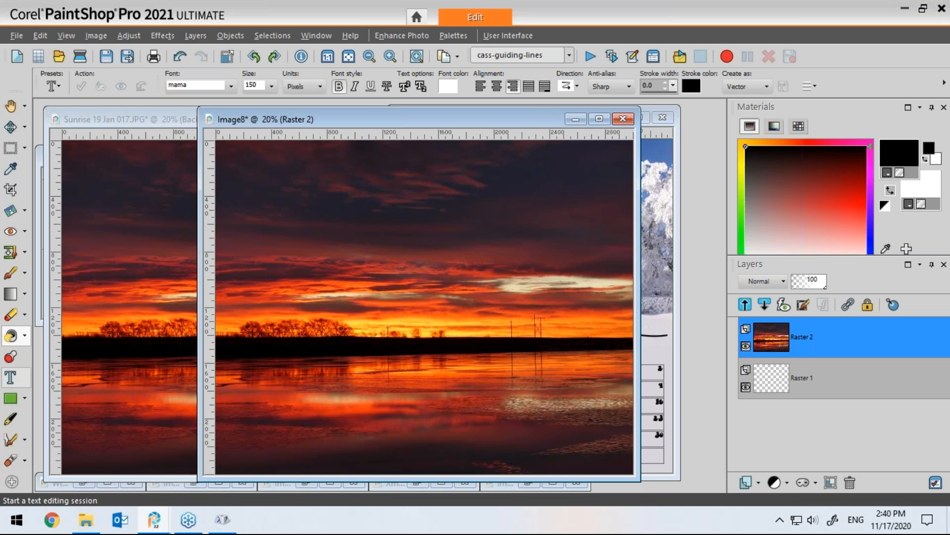
pyautogui.click(231, 86)
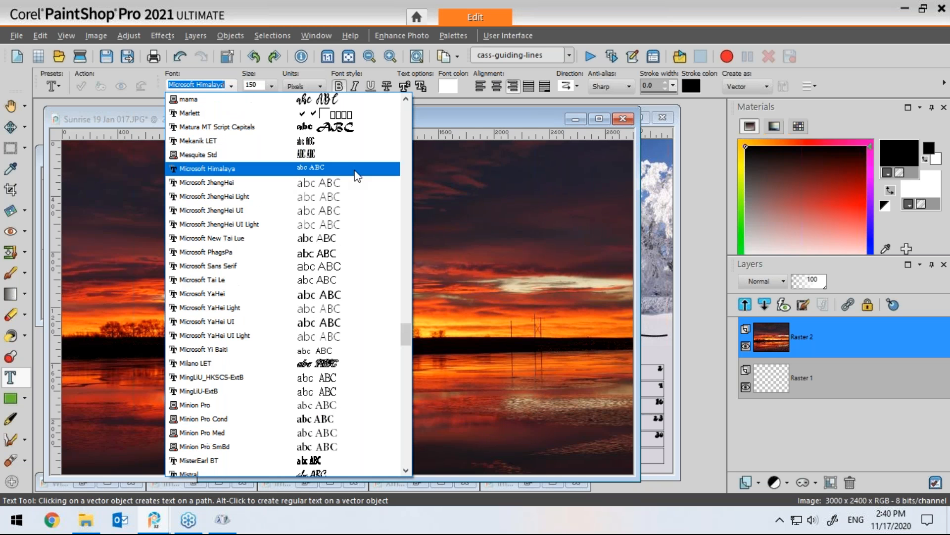
pyautogui.moveTo(415, 330); pyautogui.dragTo(405, 151)
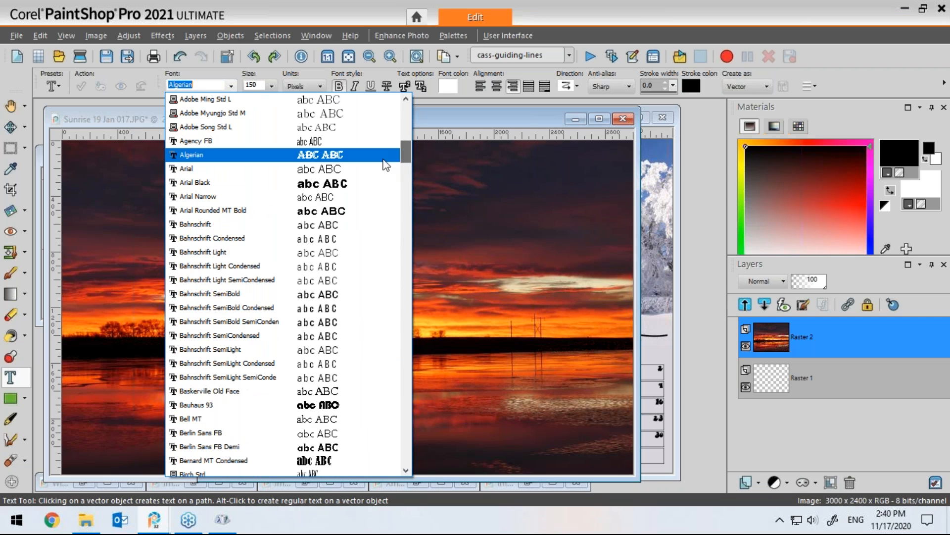
pyautogui.click(336, 171)
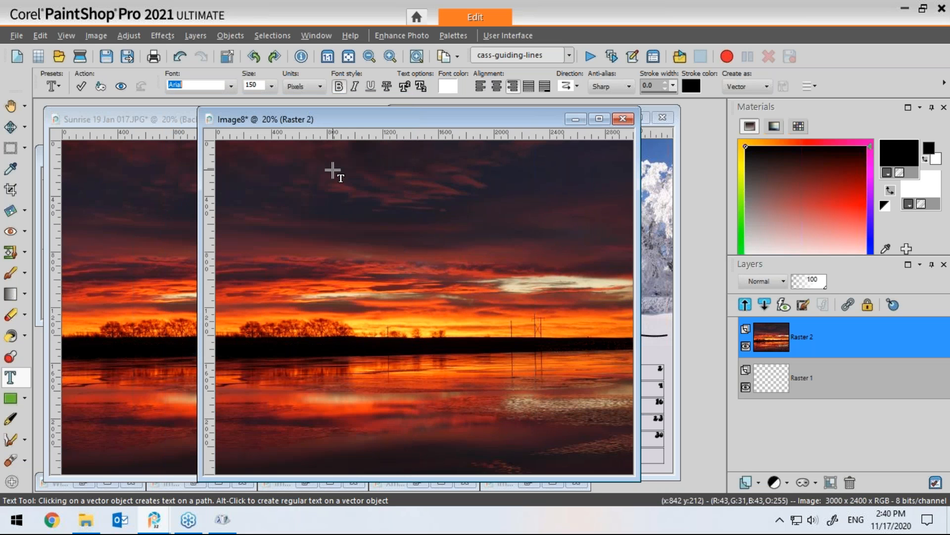
pyautogui.click(339, 87)
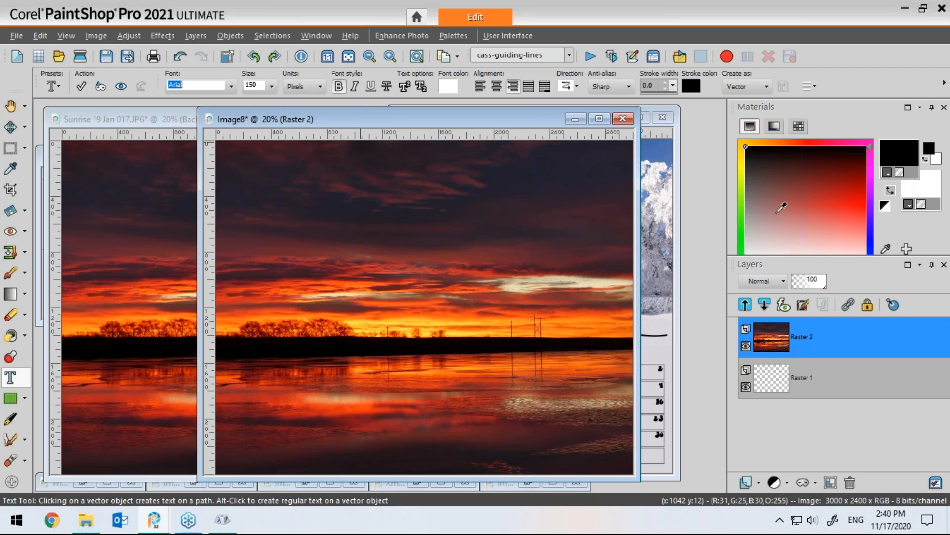
pyautogui.click(424, 308)
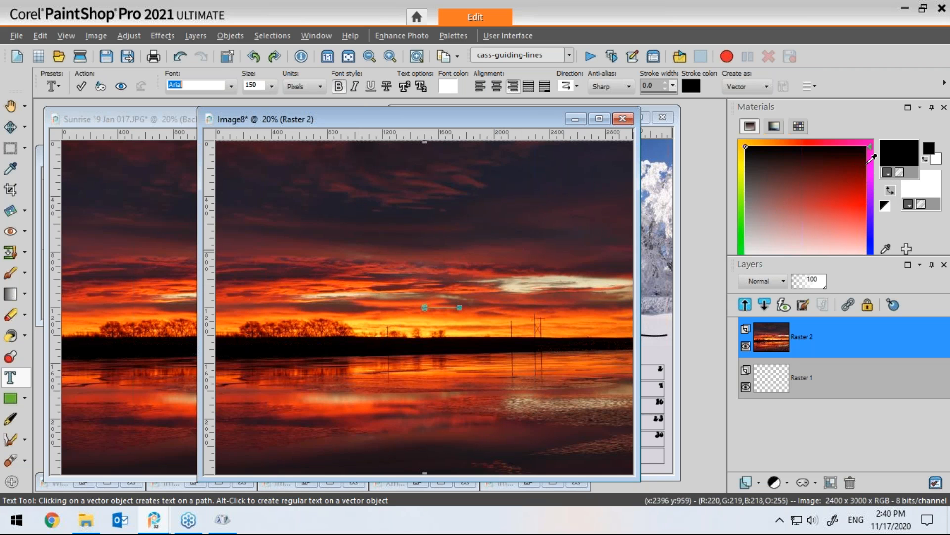
# Step: Set the text size to 60 pixels with left alignment
pyautogui.moveTo(363, 120); pyautogui.dragTo(321, 122)
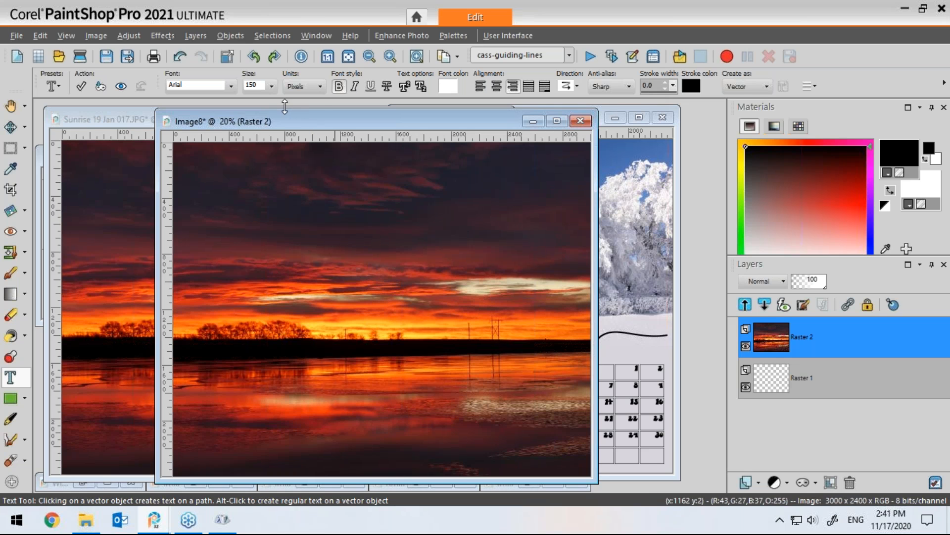
pyautogui.doubleClick(251, 84)
pyautogui.write('60')
pyautogui.press('Return')
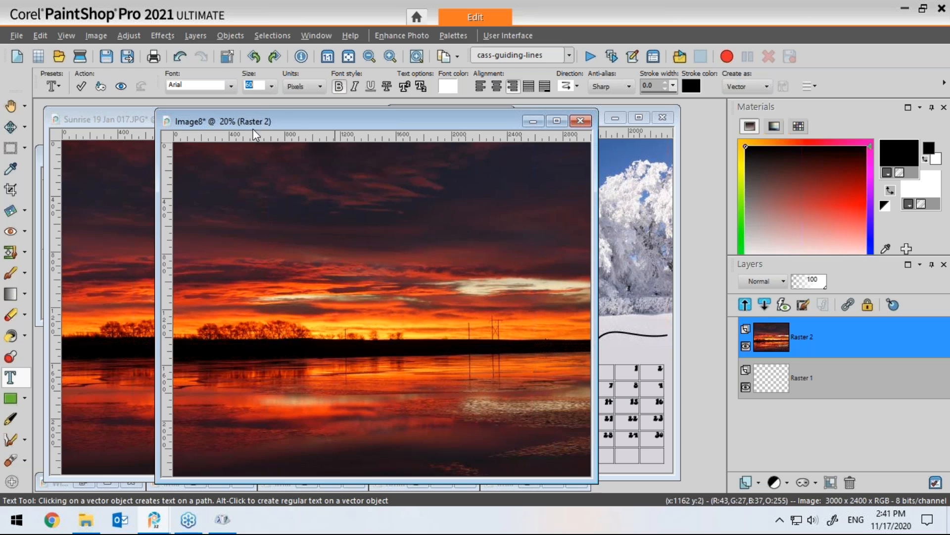
pyautogui.click(479, 87)
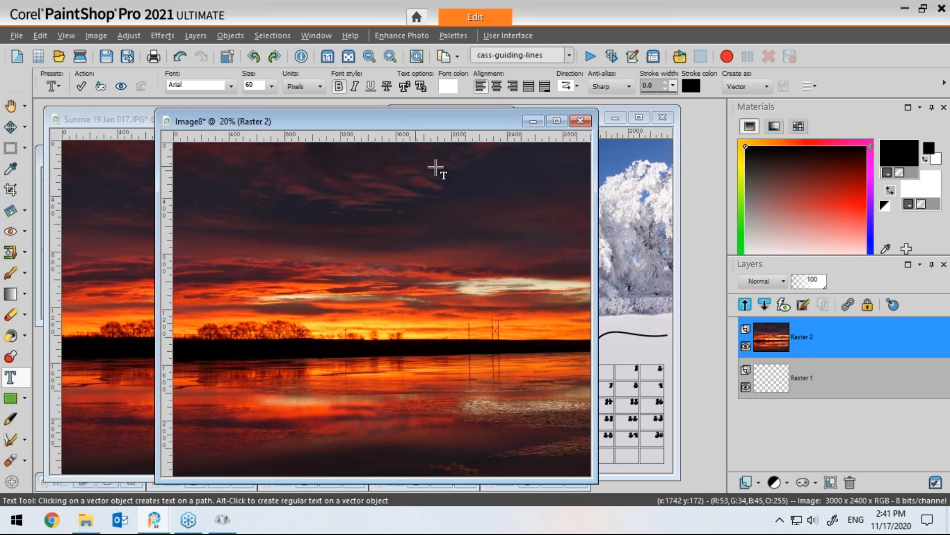
# Step: Type the day numbers 1 through 31 in one row near the top-left of the sunrise canvas
pyautogui.click(185, 162)
pyautogui.write('1')
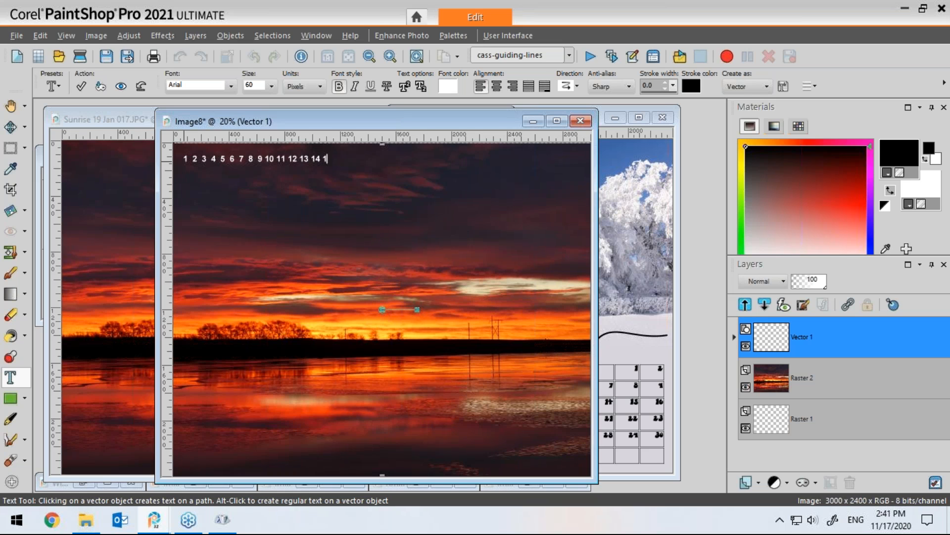
pyautogui.write('6 17 18 19 20 21 22')
pyautogui.write('23 24 25 26 27 28 29 30 31')
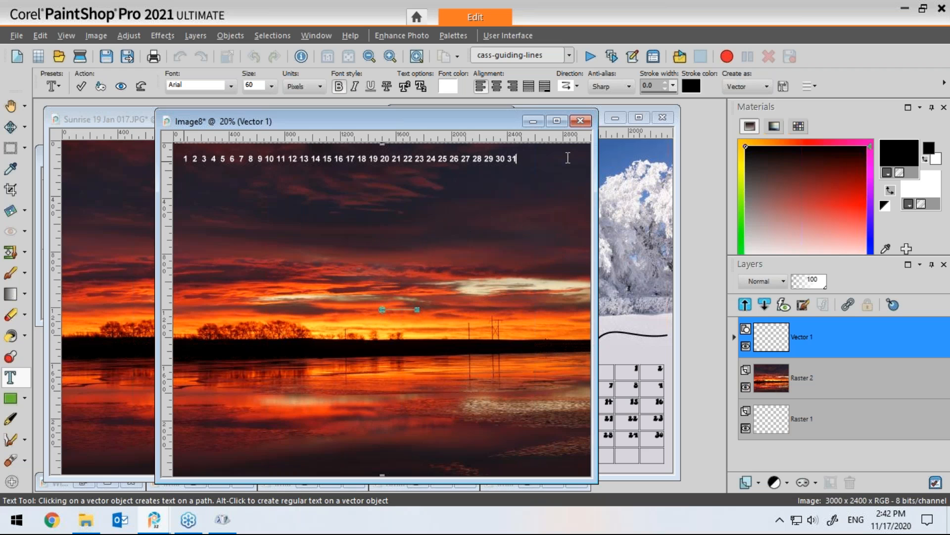
# Step: Select all the day numbers and enlarge them to size 65
pyautogui.moveTo(538, 159); pyautogui.dragTo(546, 182)
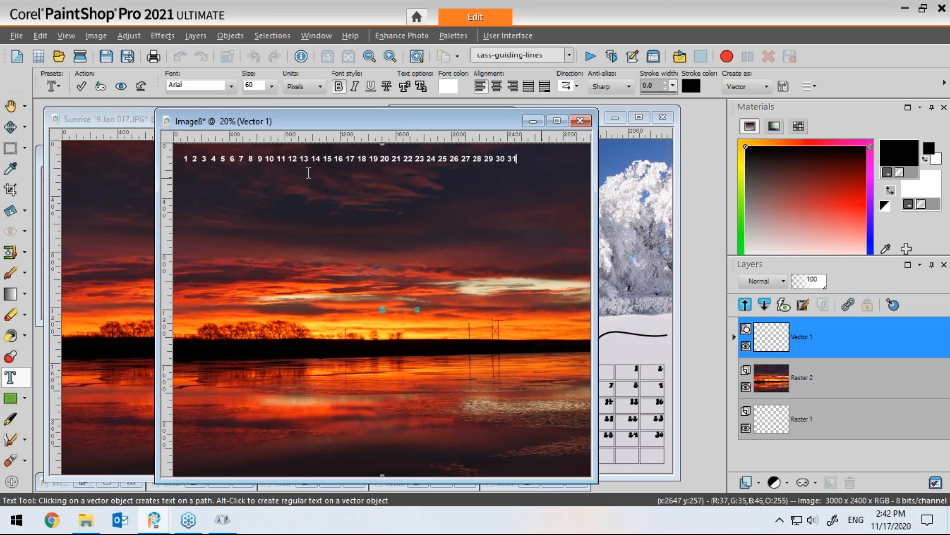
pyautogui.moveTo(528, 161); pyautogui.dragTo(190, 154)
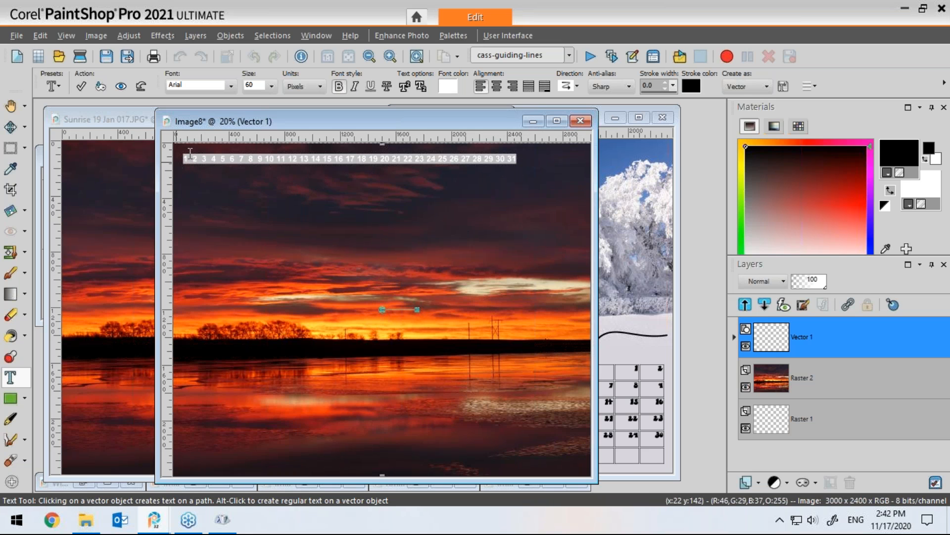
pyautogui.moveTo(262, 85); pyautogui.dragTo(248, 86)
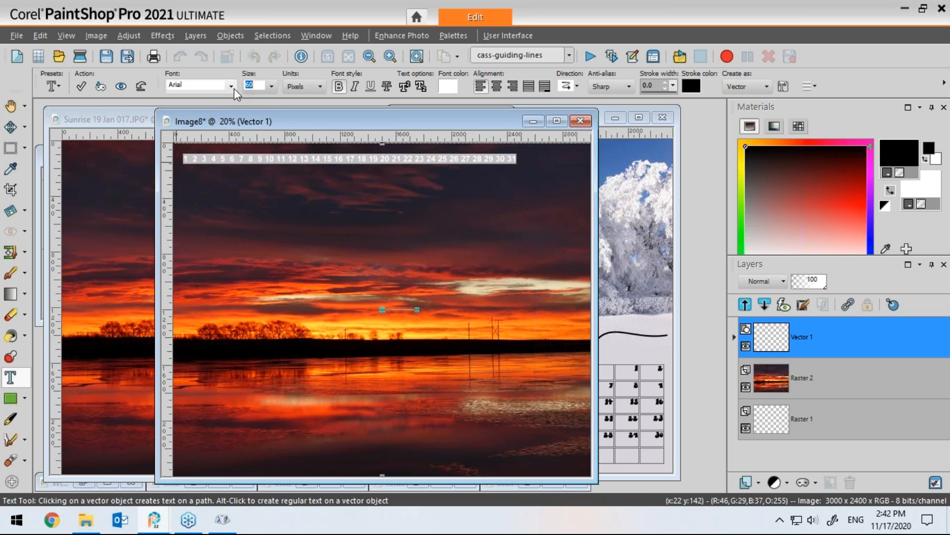
pyautogui.write('6')
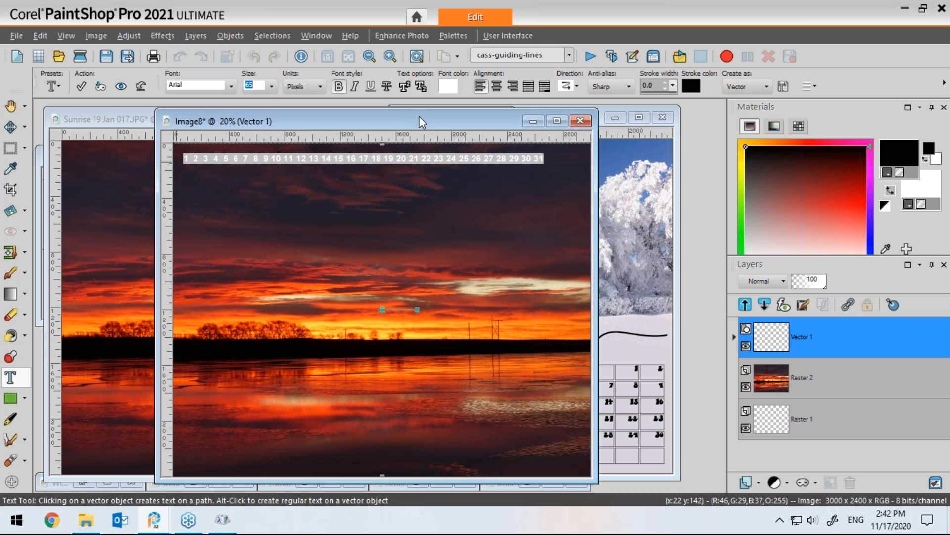
# Step: Increase the kerning of the day numbers and apply the text
pyautogui.click(815, 86)
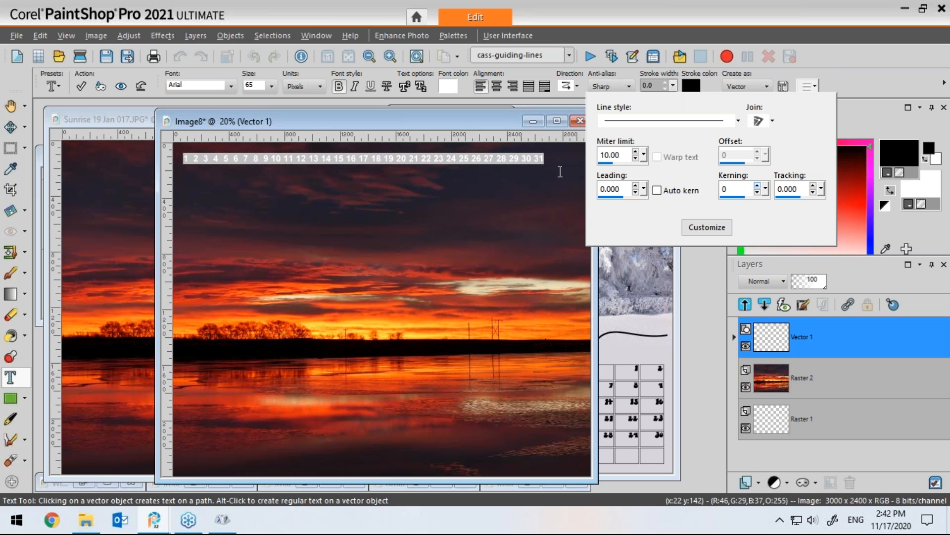
pyautogui.click(758, 185)
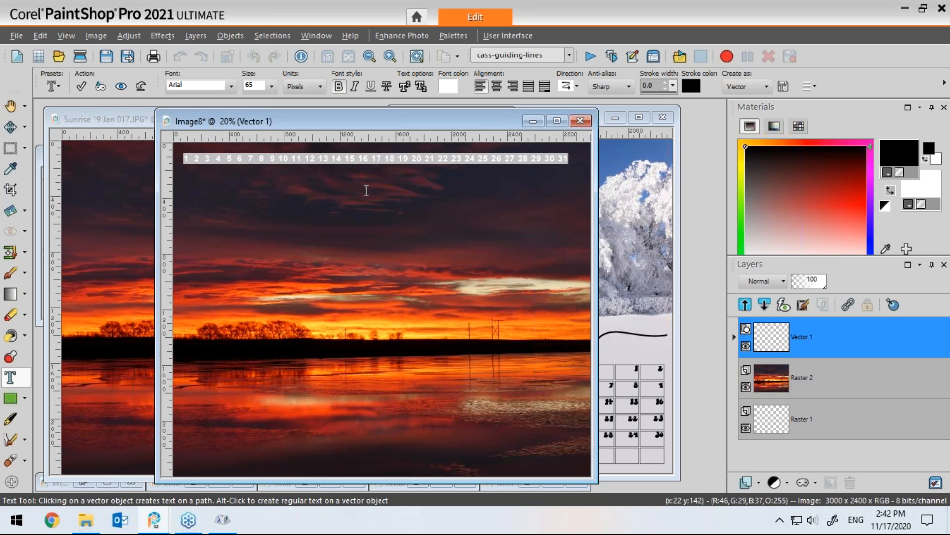
pyautogui.click(81, 86)
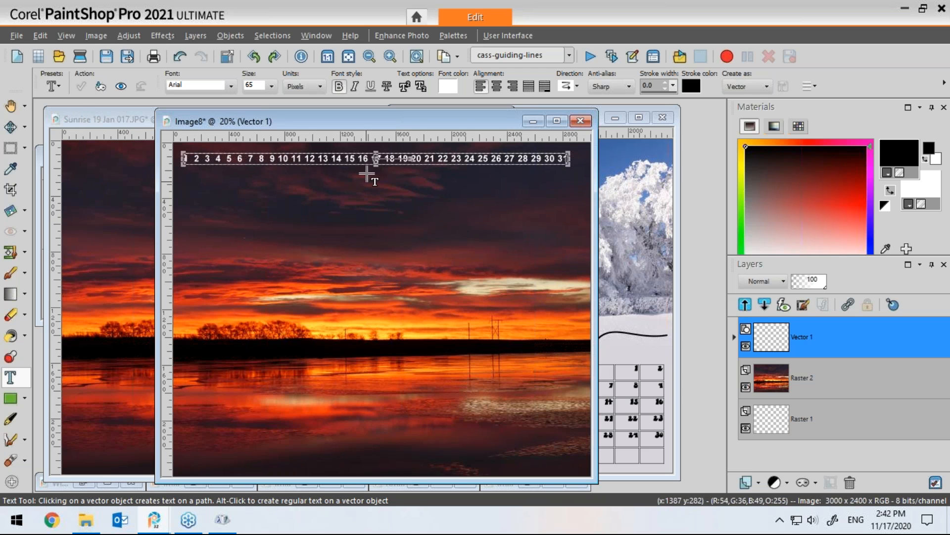
# Step: Paste the January script title from the winter page onto the sunrise page
pyautogui.moveTo(378, 158); pyautogui.dragTo(403, 159)
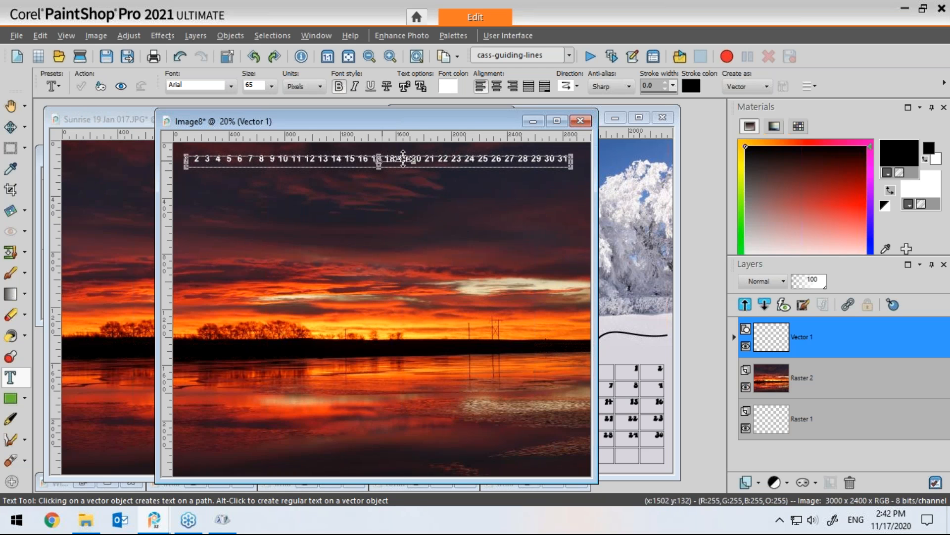
pyautogui.moveTo(477, 122); pyautogui.dragTo(404, 124)
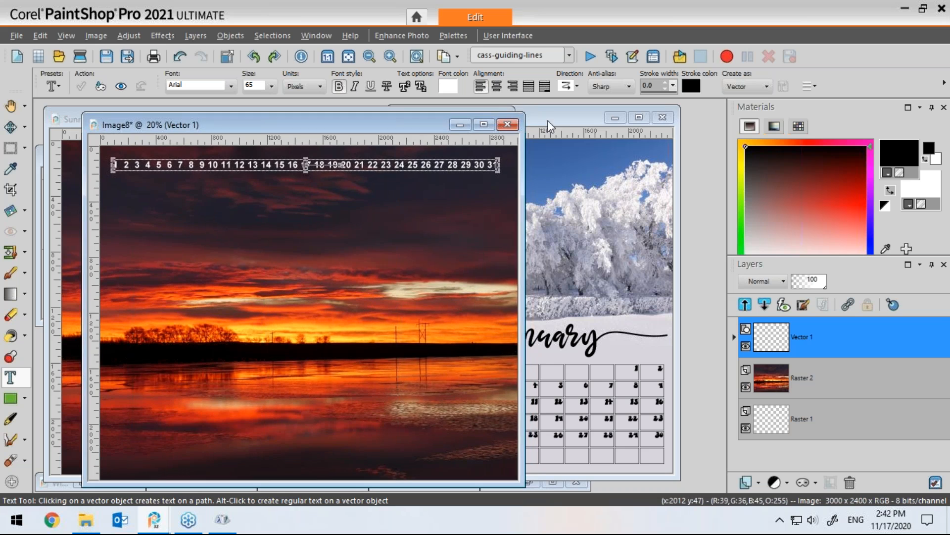
pyautogui.click(554, 122)
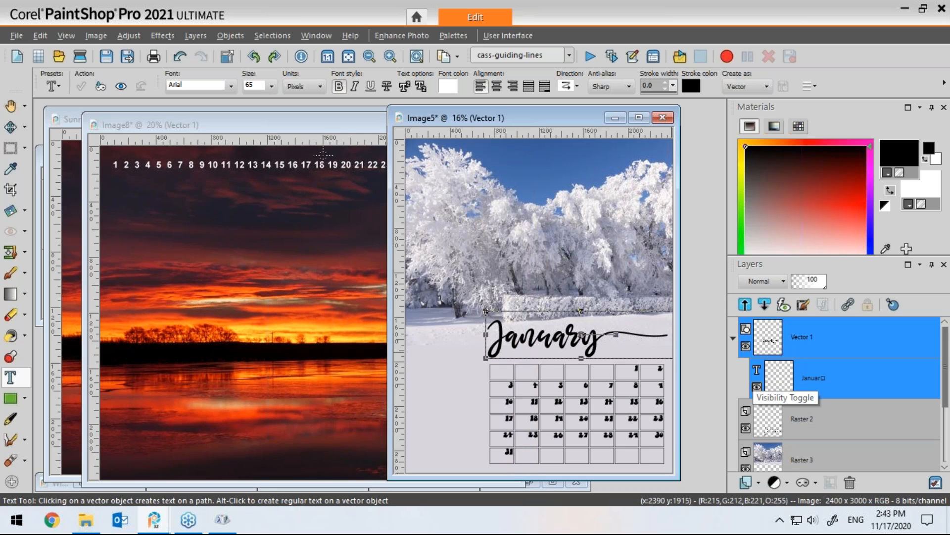
pyautogui.click(347, 138)
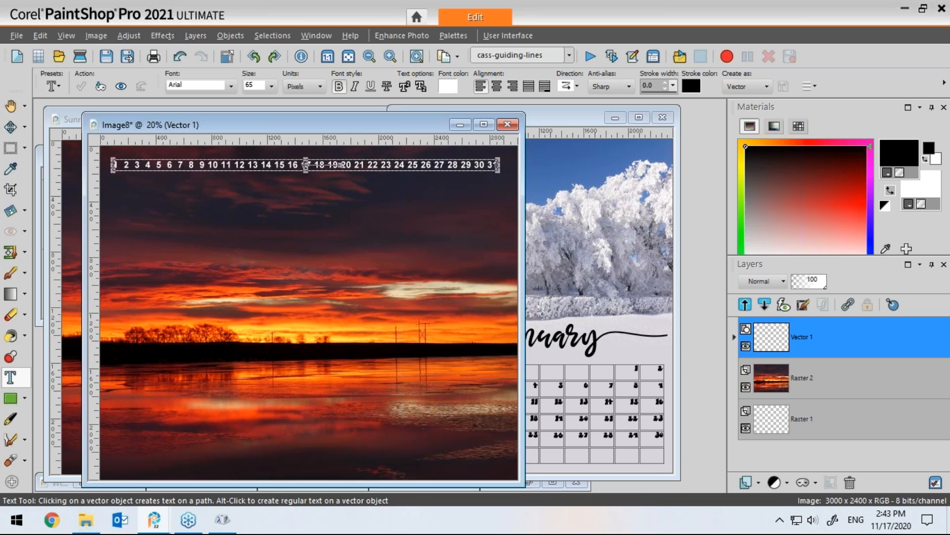
pyautogui.hotkey('ctrl', 'v')
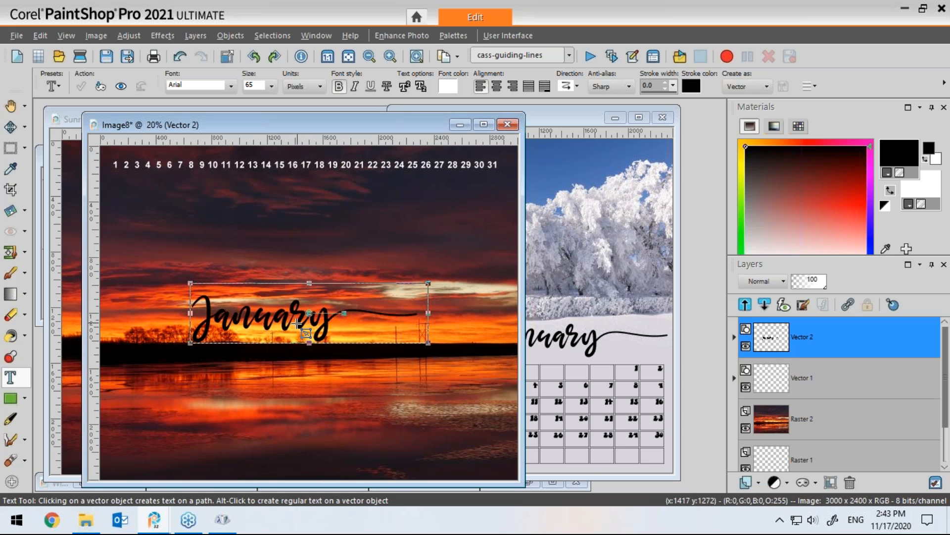
# Step: Select all of the pasted title text and change its colour to white
pyautogui.moveTo(335, 324); pyautogui.dragTo(159, 326)
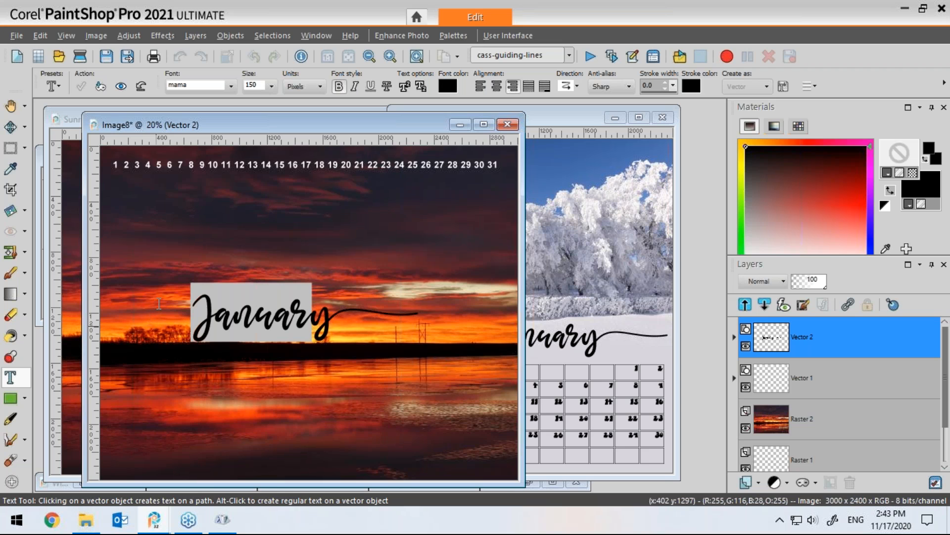
pyautogui.hotkey('ctrl', 'a')
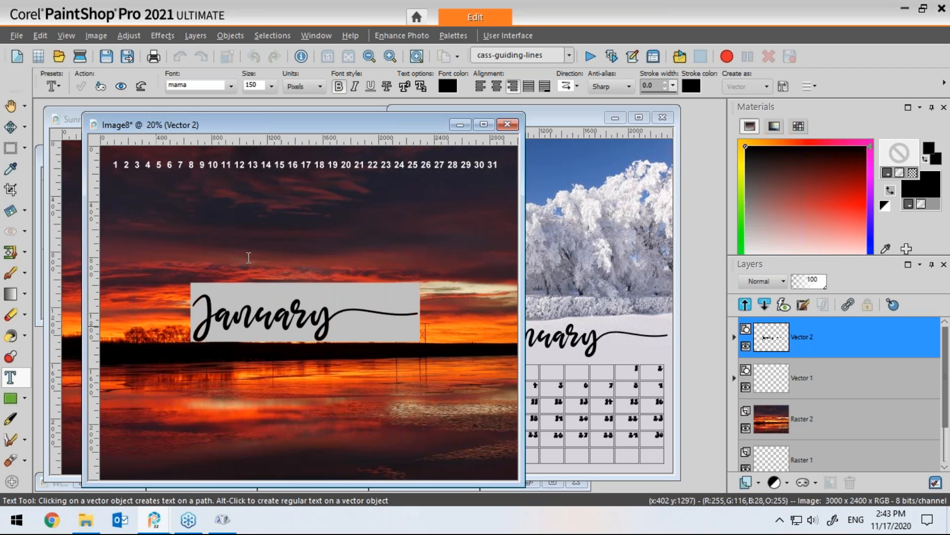
pyautogui.click(886, 206)
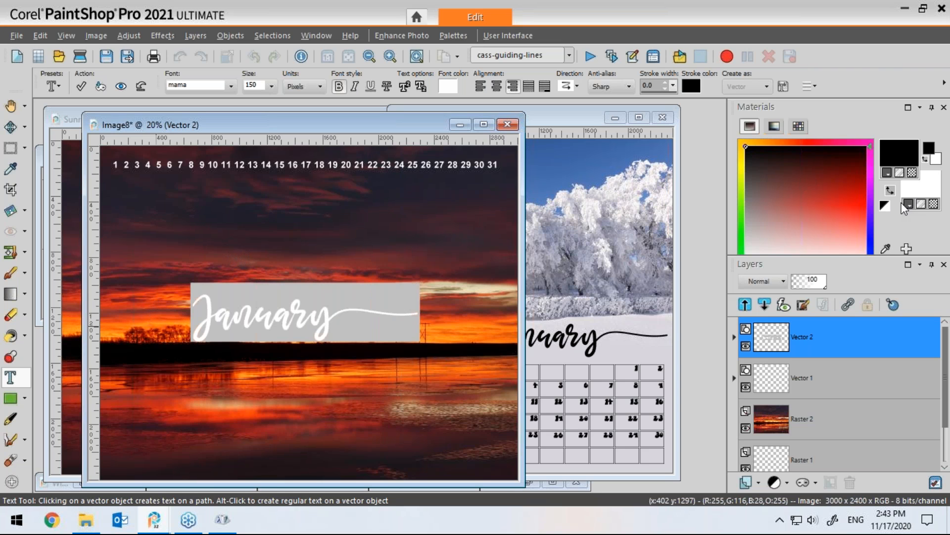
pyautogui.click(913, 172)
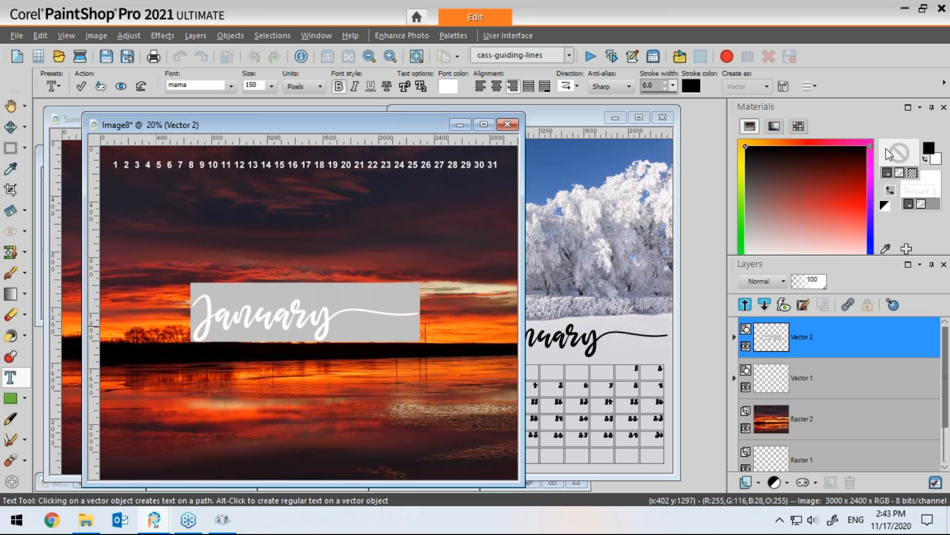
# Step: Replace the title word with July and apply the text
pyautogui.click(278, 319)
pyautogui.moveTo(312, 317); pyautogui.dragTo(184, 303)
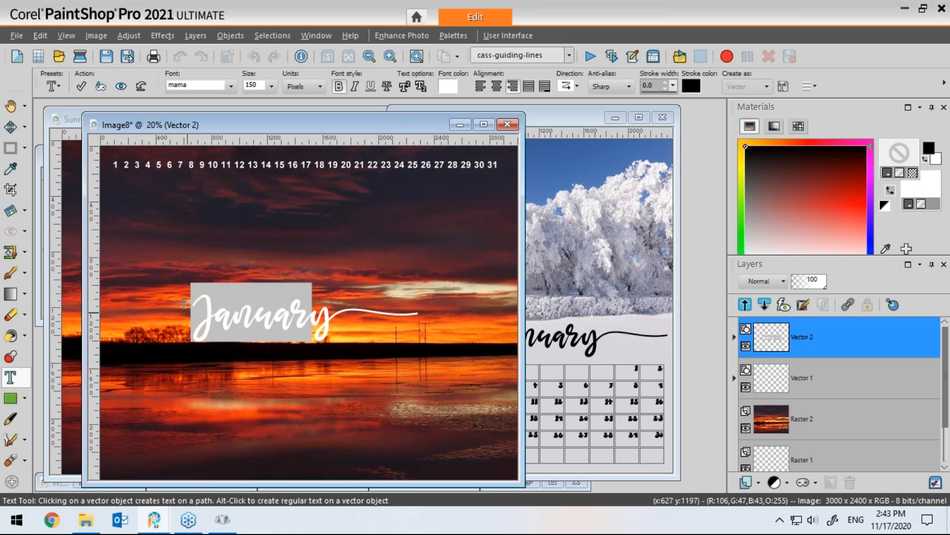
pyautogui.write('July')
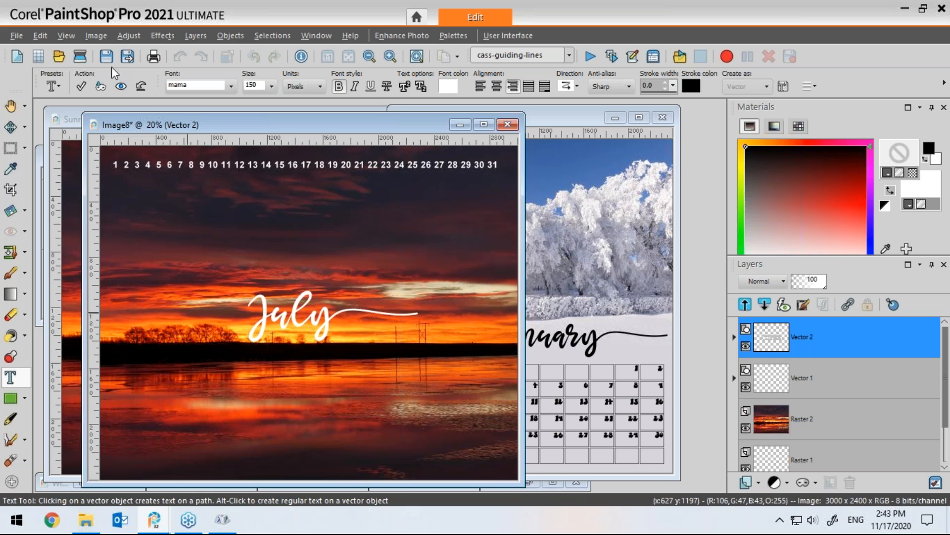
pyautogui.click(81, 87)
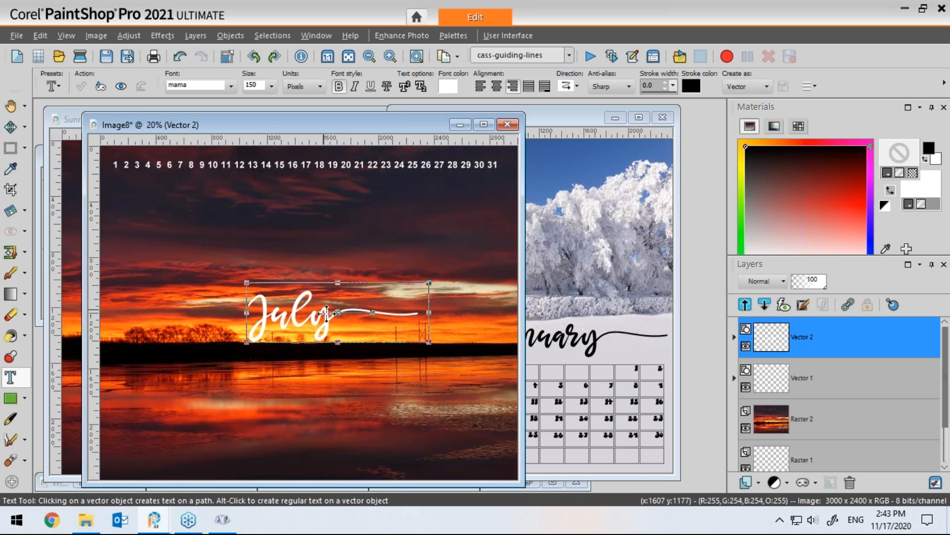
# Step: Move the July title to the top-left corner just below the row of day numbers
pyautogui.moveTo(336, 309); pyautogui.dragTo(202, 203)
pyautogui.moveTo(293, 234); pyautogui.dragTo(219, 209)
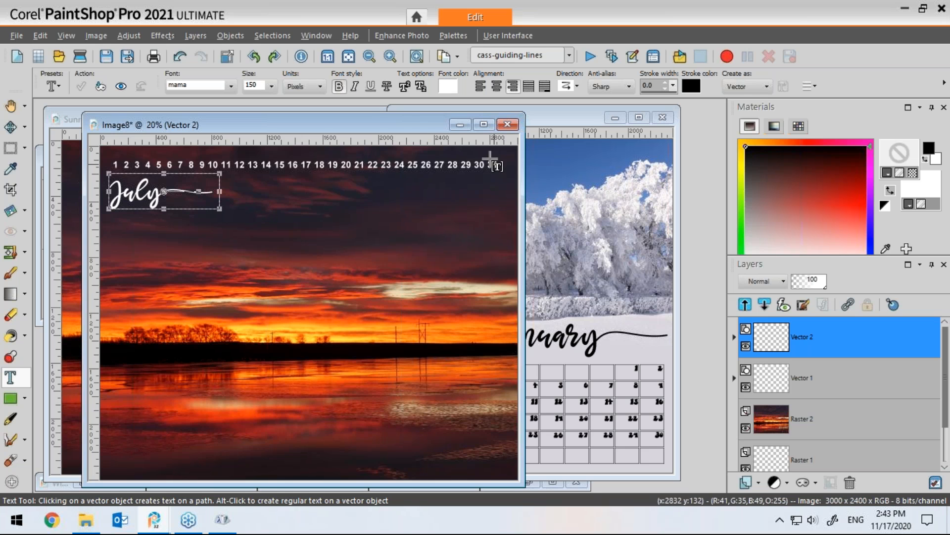
pyautogui.moveTo(413, 123); pyautogui.dragTo(434, 116)
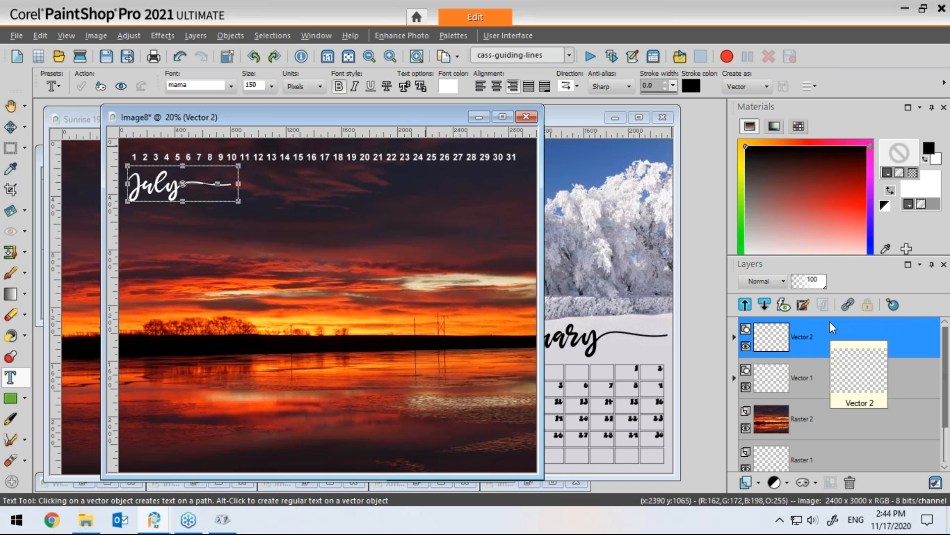
# Step: Convert the day numbers' vector layer to a raster layer
pyautogui.click(774, 382)
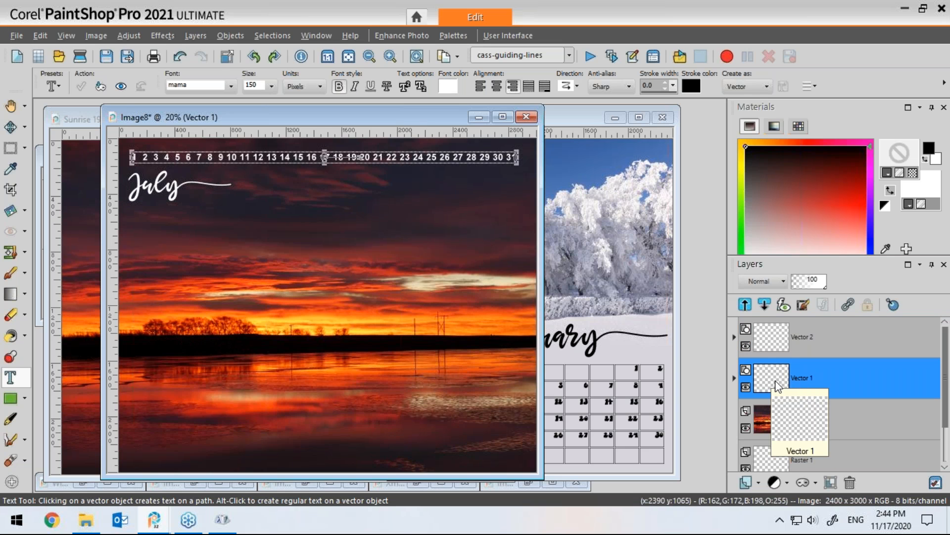
pyautogui.rightClick(804, 379)
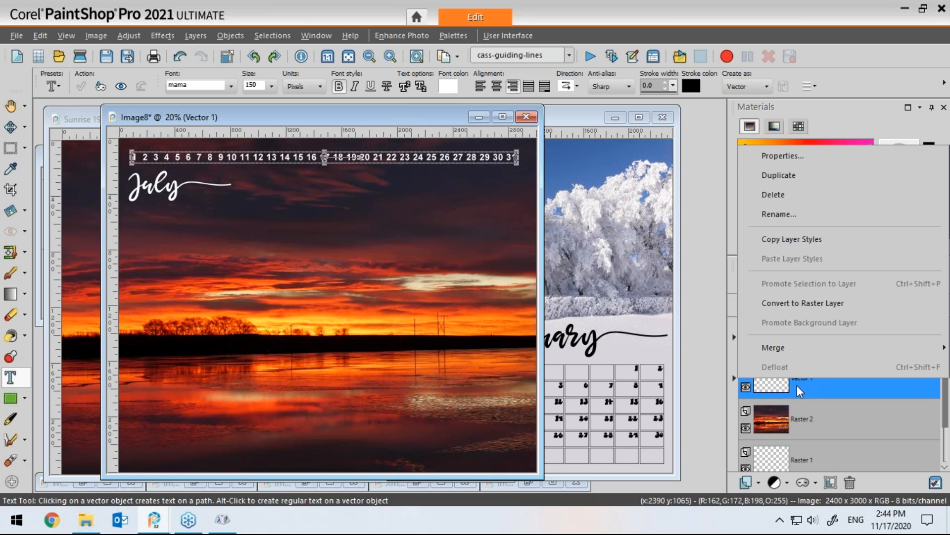
pyautogui.click(783, 304)
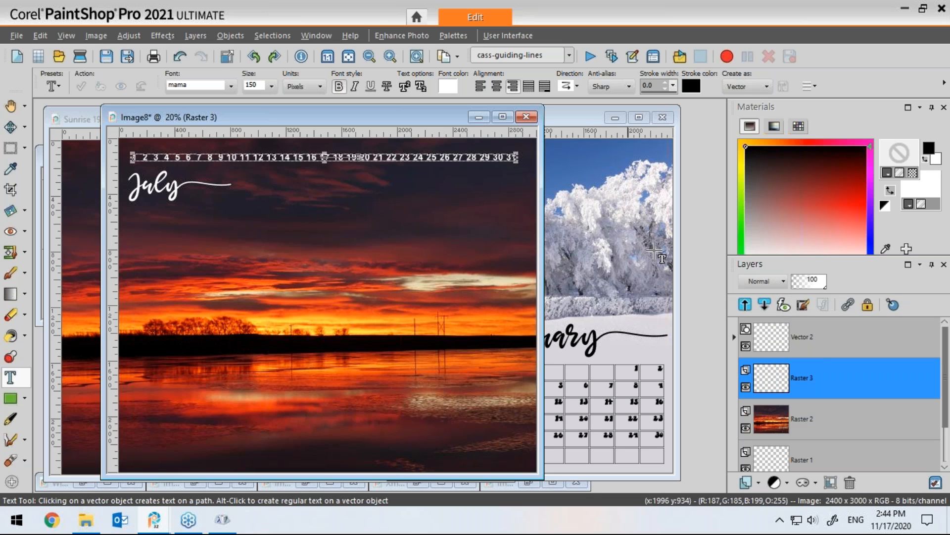
# Step: Undo the raster conversion and open the day-number text object for editing again
pyautogui.moveTo(780, 388)
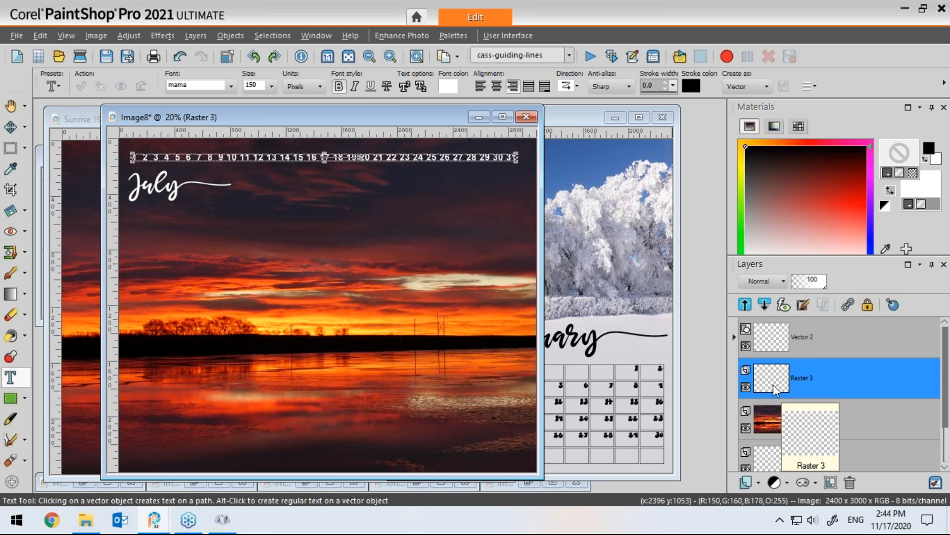
pyautogui.hotkey('ctrl', 'z')
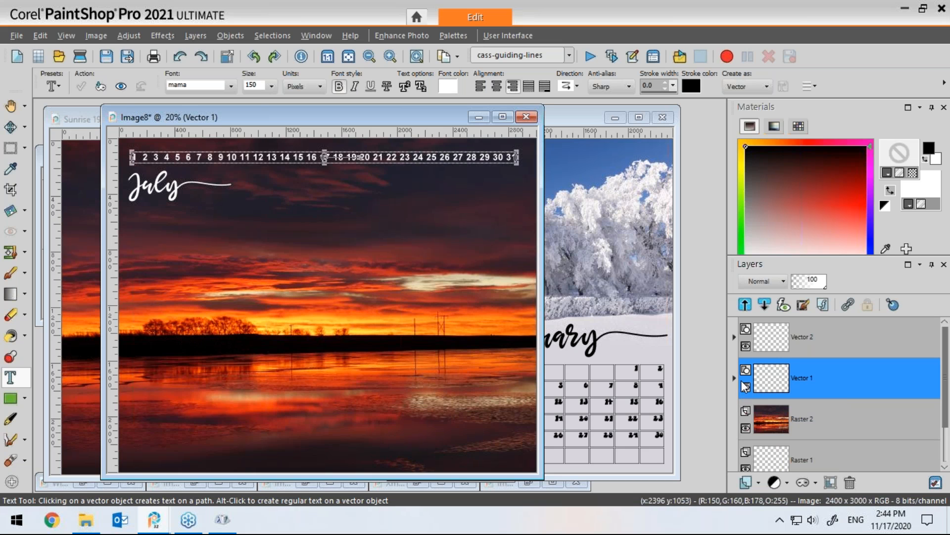
pyautogui.click(734, 378)
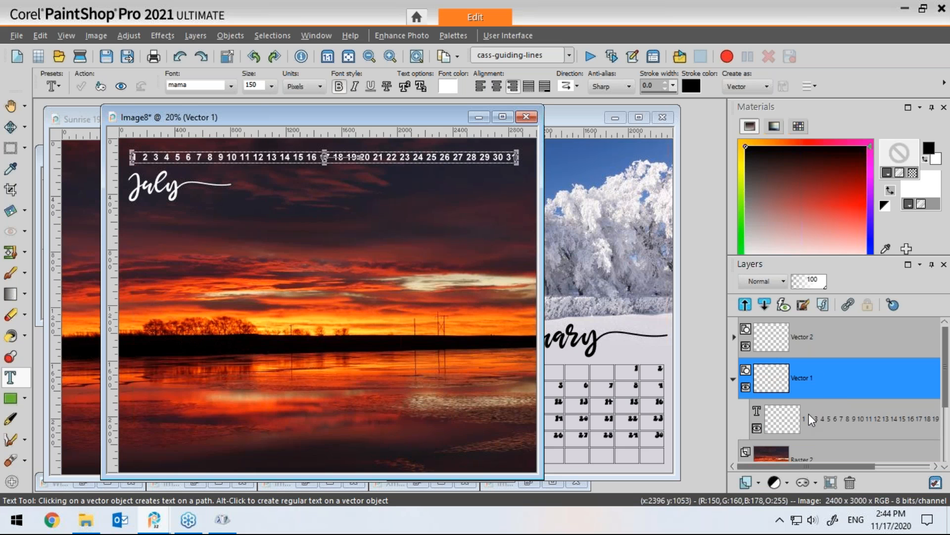
pyautogui.click(777, 414)
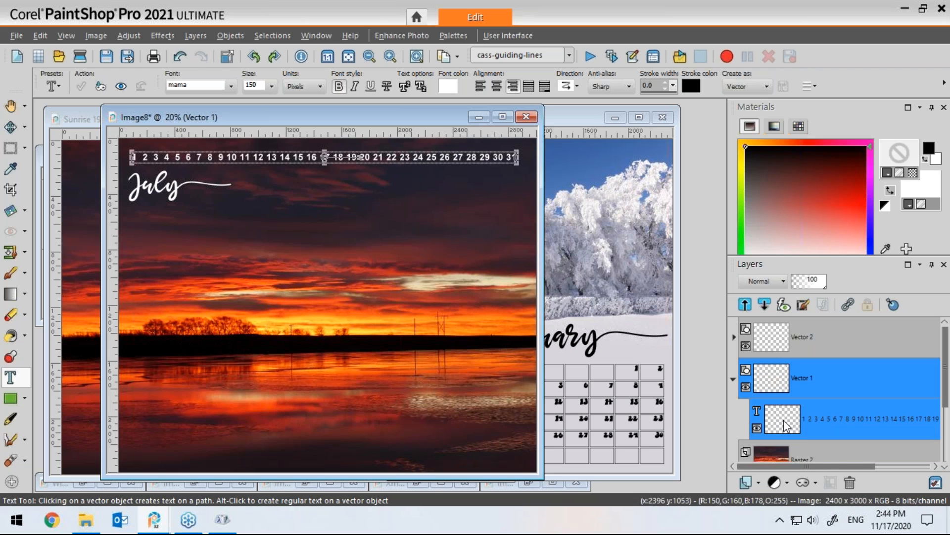
pyautogui.doubleClick(784, 421)
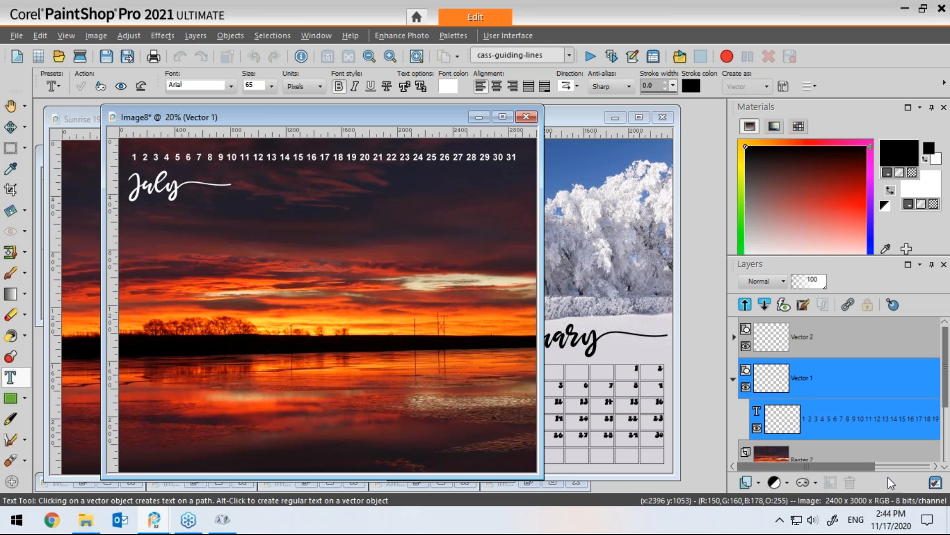
# Step: Check the system calendar to find which July 2021 dates fall on weekends
pyautogui.click(890, 520)
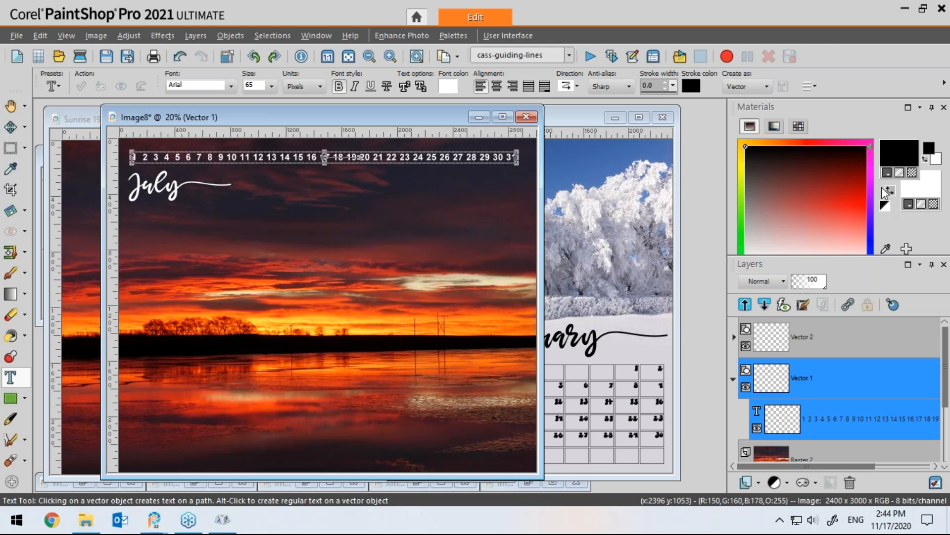
pyautogui.click(927, 99)
pyautogui.click(927, 99)
pyautogui.click(926, 98)
pyautogui.click(927, 99)
pyautogui.click(926, 98)
pyautogui.click(927, 99)
pyautogui.click(927, 98)
pyautogui.click(927, 99)
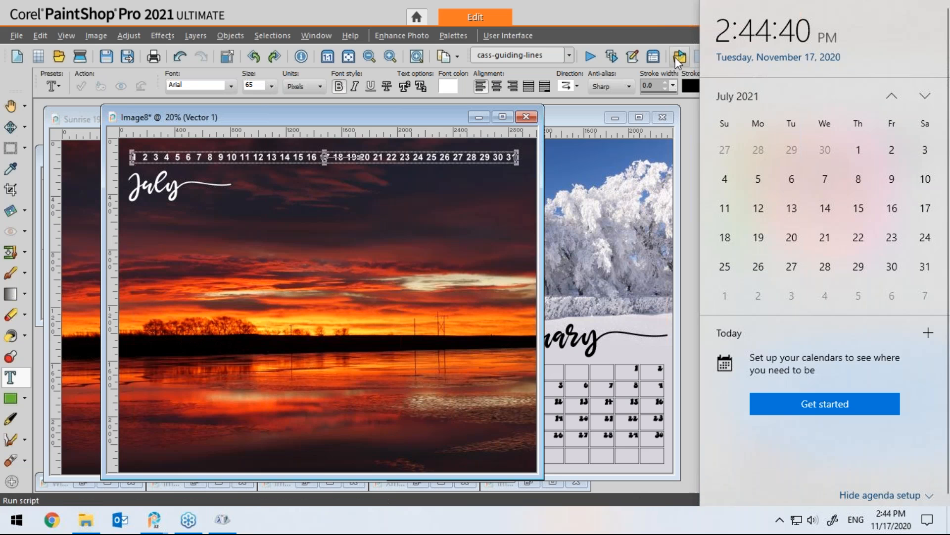
pyautogui.click(631, 41)
# Step: Select the 3 and 4, set a red fill, and sample a yellow from the sunset with the Dropper
pyautogui.click(164, 158)
pyautogui.moveTo(154, 158); pyautogui.dragTo(170, 157)
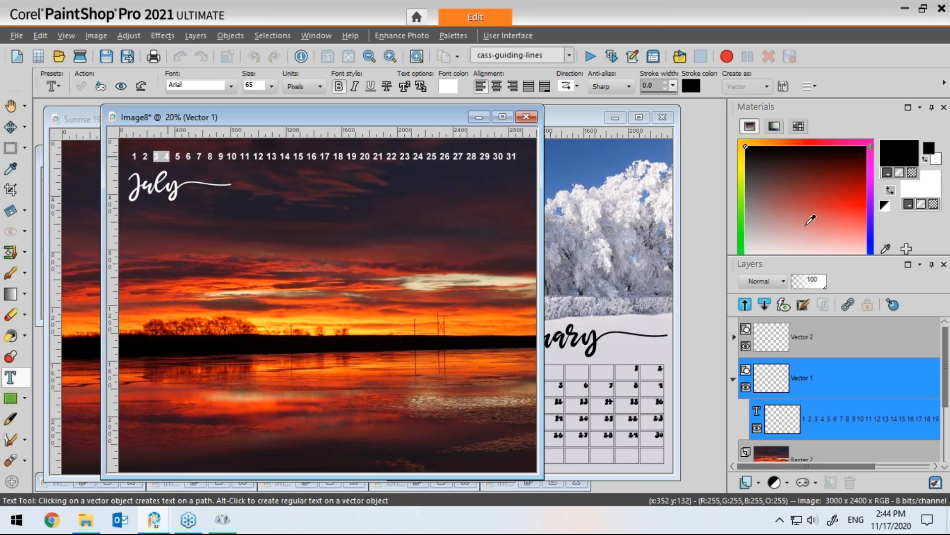
pyautogui.rightClick(843, 199)
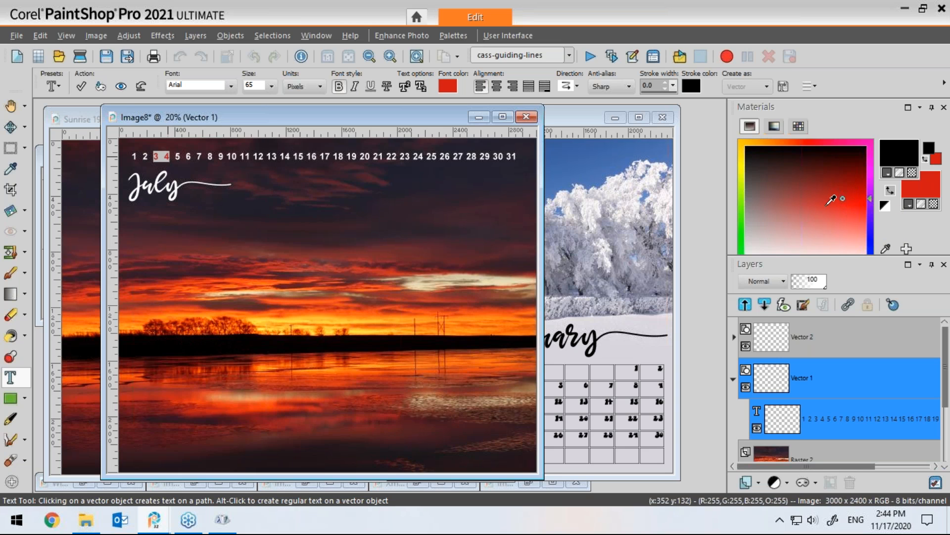
pyautogui.click(10, 168)
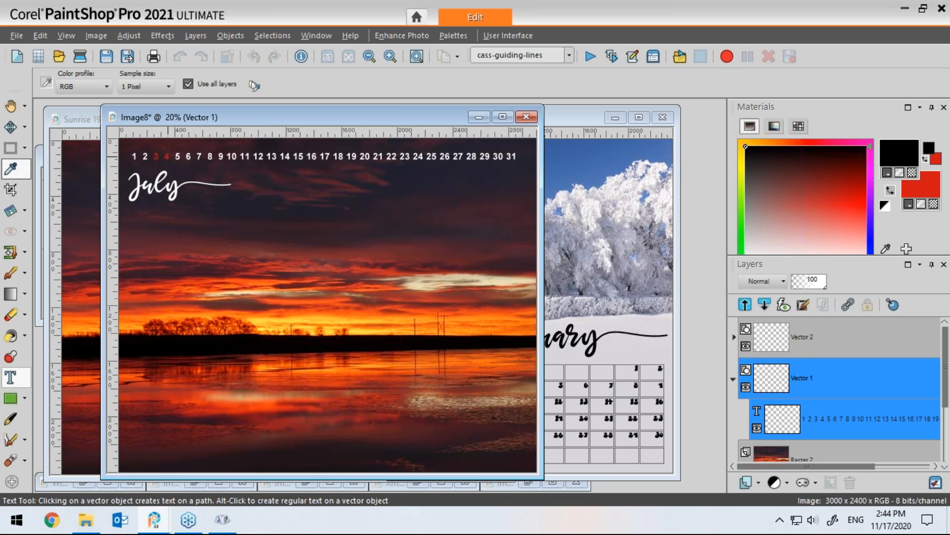
pyautogui.click(369, 326)
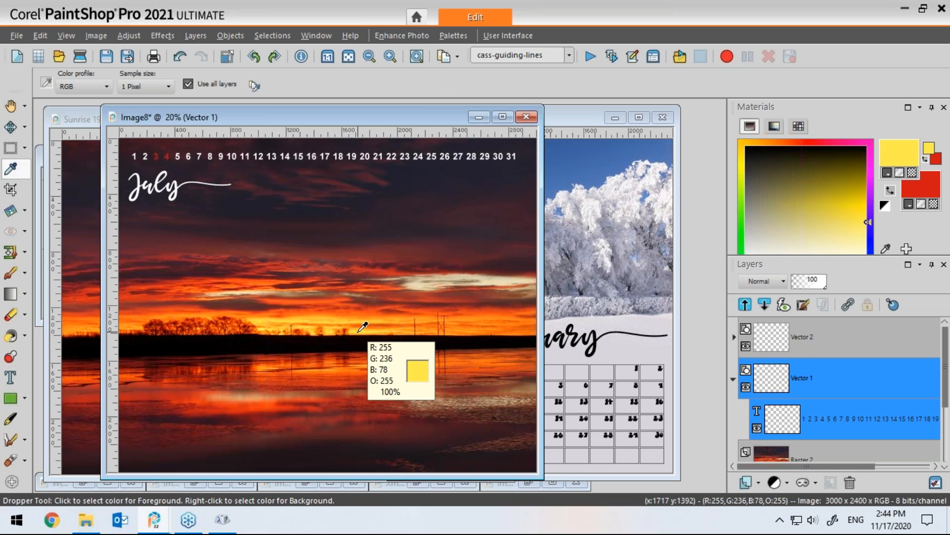
pyautogui.click(891, 190)
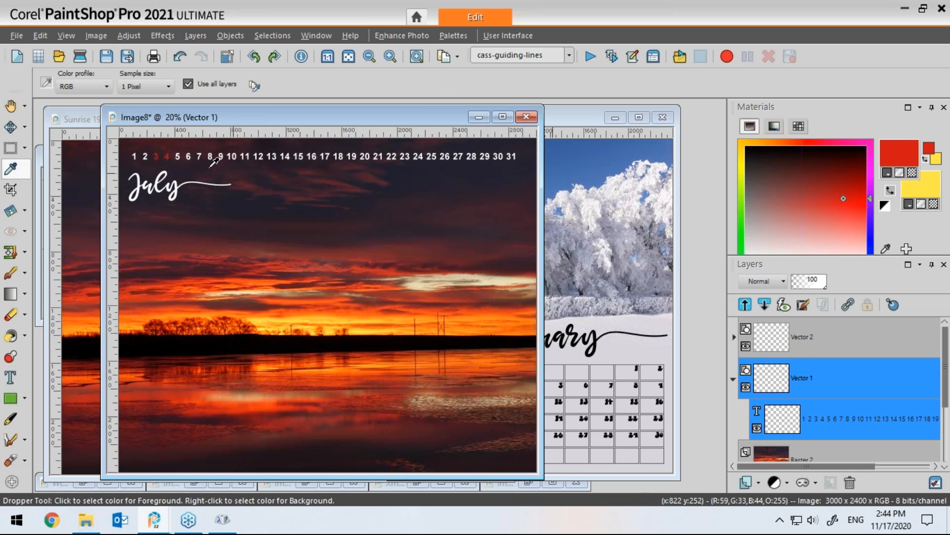
# Step: Select the 3 and 4 and set their text colour to a yellow sampled from the sunset
pyautogui.click(10, 379)
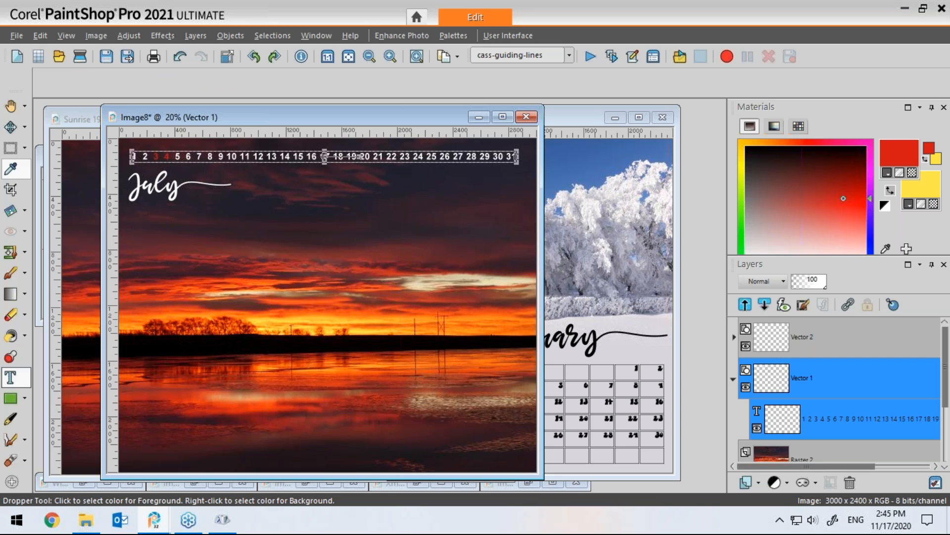
pyautogui.click(154, 158)
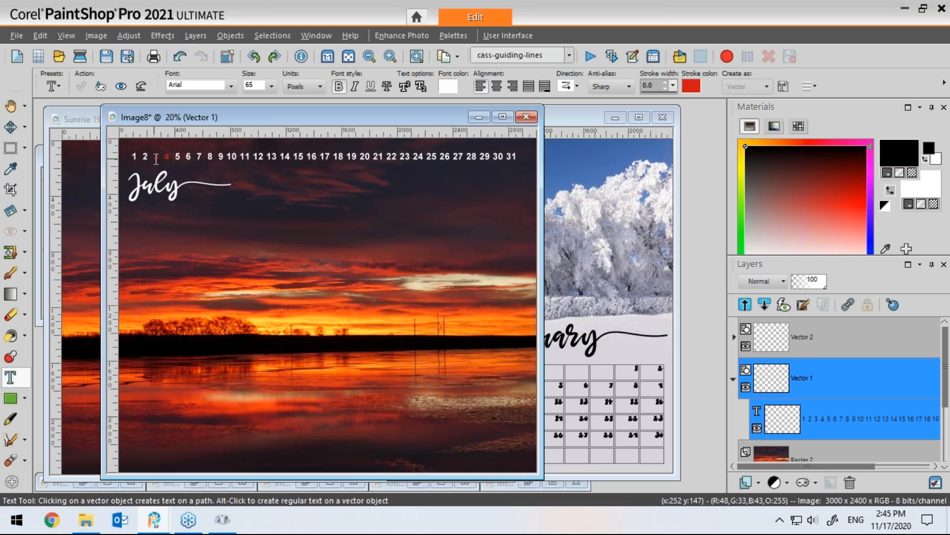
pyautogui.moveTo(153, 157); pyautogui.dragTo(172, 156)
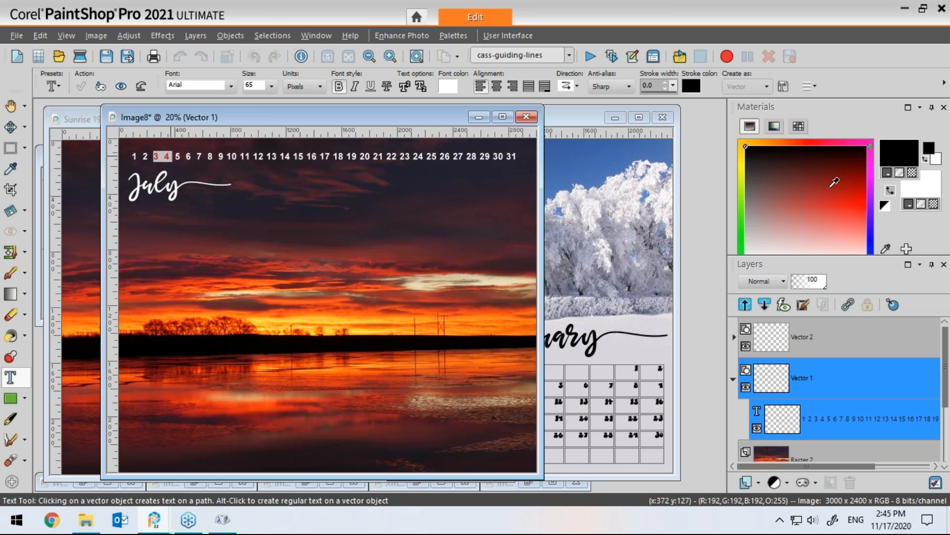
pyautogui.click(917, 187)
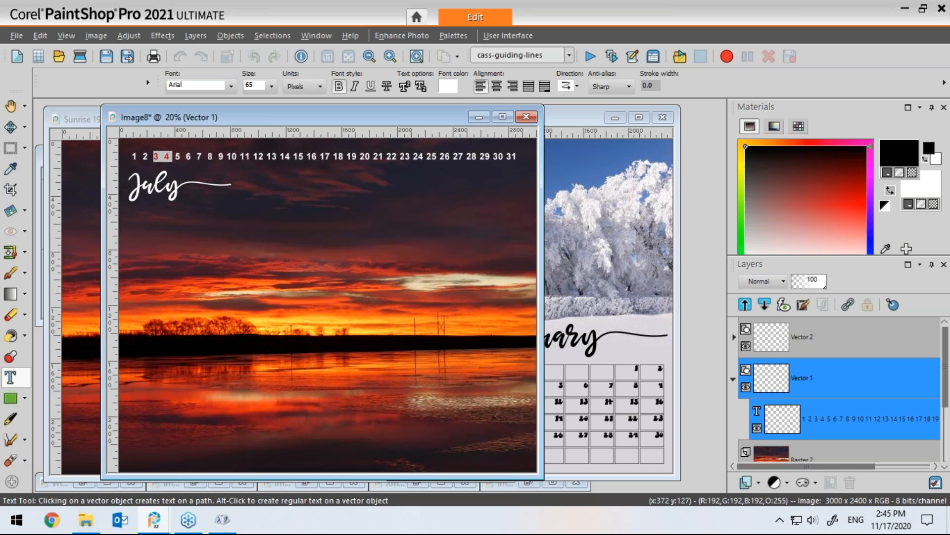
pyautogui.click(277, 315)
pyautogui.click(421, 428)
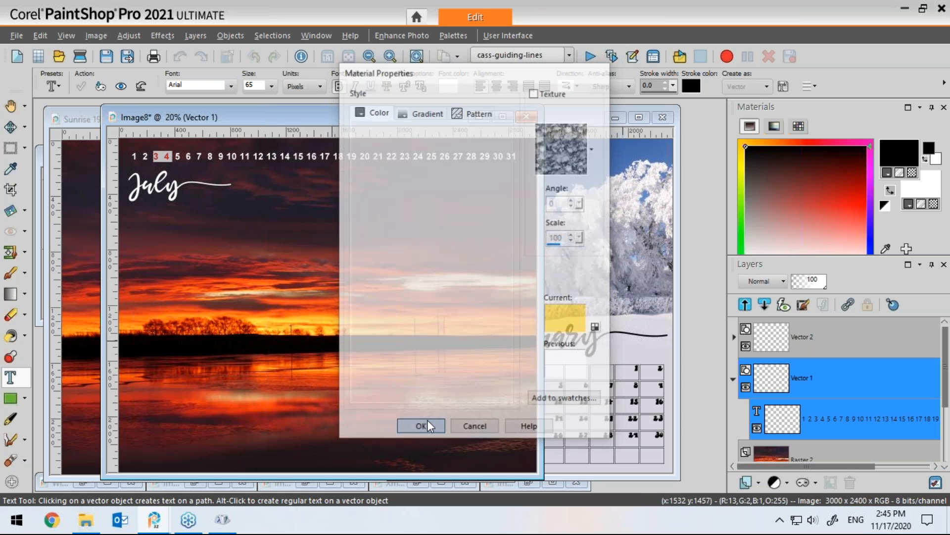
pyautogui.click(912, 174)
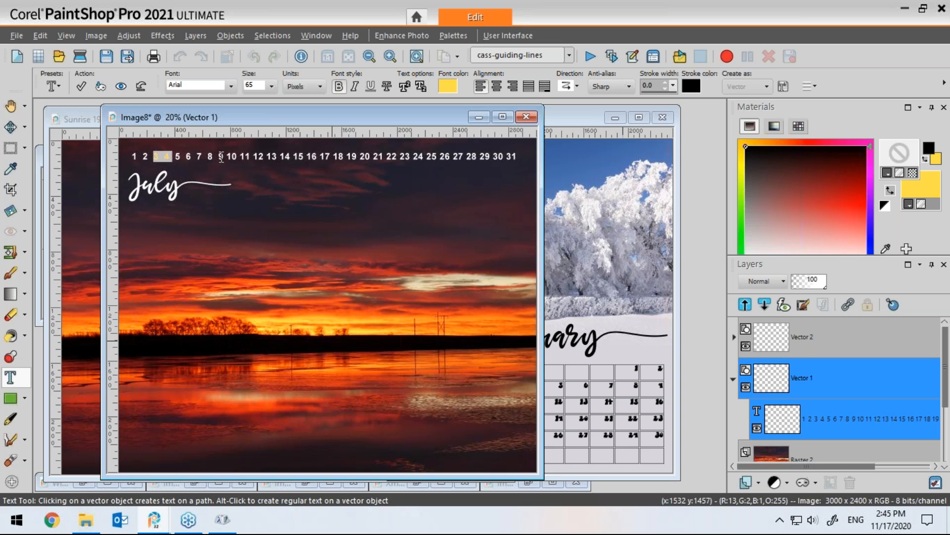
# Step: Colour the 10, 11, 17 and 18 with the same yellow and apply the text changes
pyautogui.moveTo(226, 157); pyautogui.dragTo(247, 159)
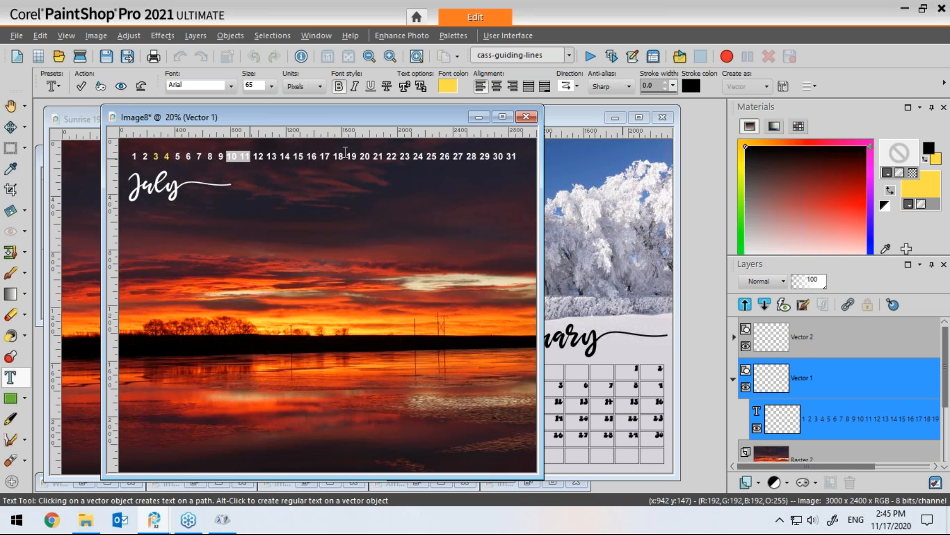
pyautogui.click(917, 182)
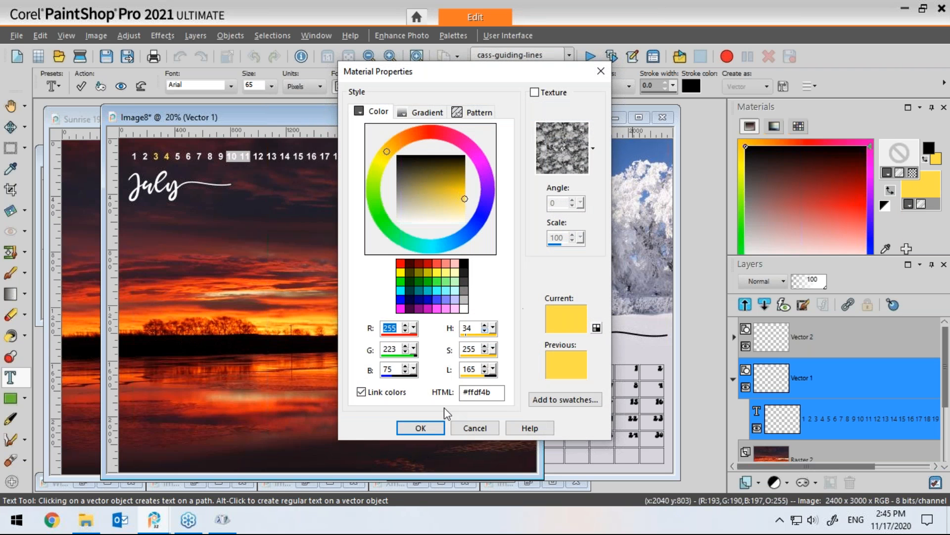
pyautogui.click(421, 427)
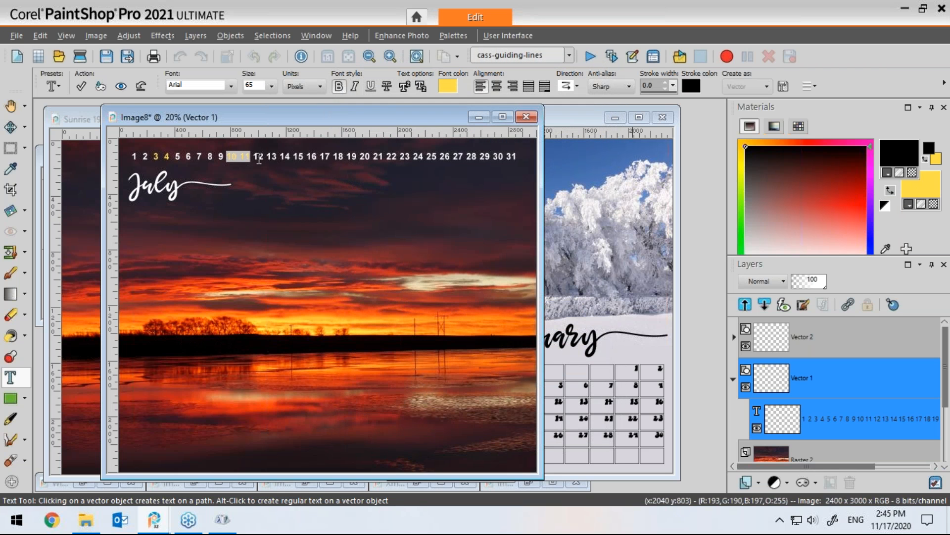
pyautogui.moveTo(321, 156); pyautogui.dragTo(344, 156)
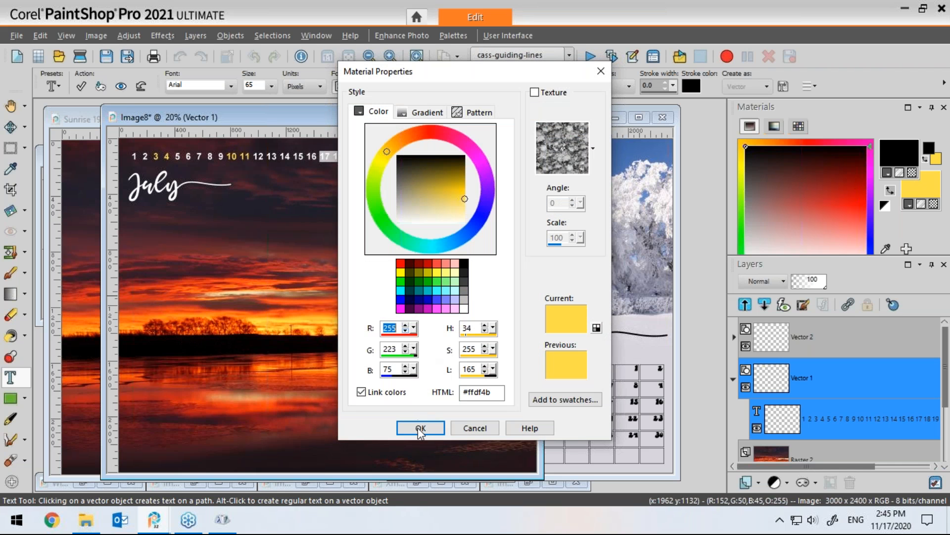
pyautogui.click(421, 426)
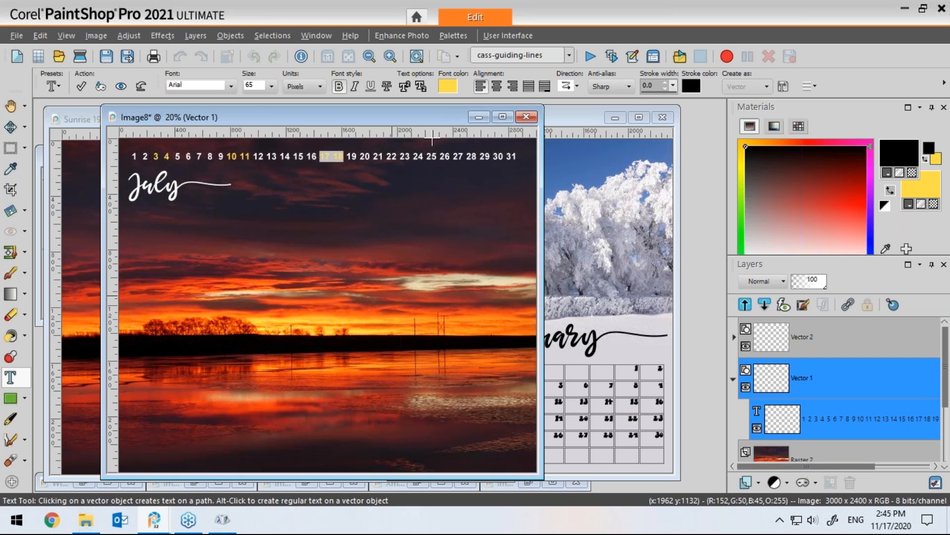
pyautogui.click(81, 86)
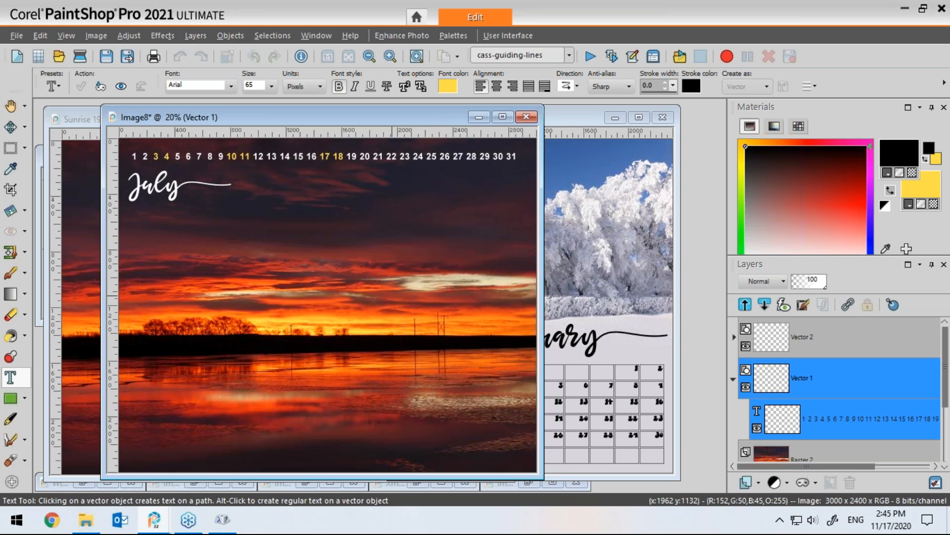
# Step: Undo the text colouring and convert the day-numbers vector layer to a raster layer
pyautogui.hotkey('ctrl', 'z')
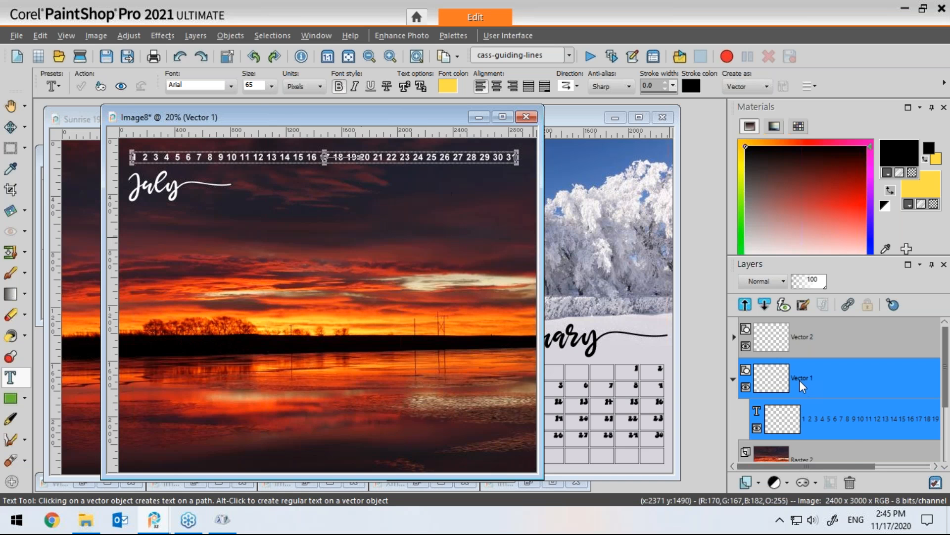
pyautogui.moveTo(799, 380)
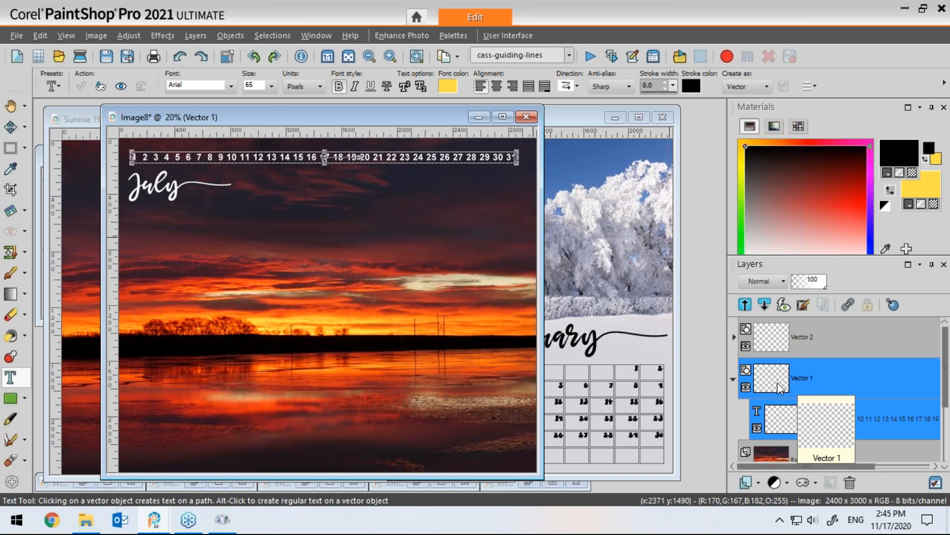
pyautogui.rightClick(778, 381)
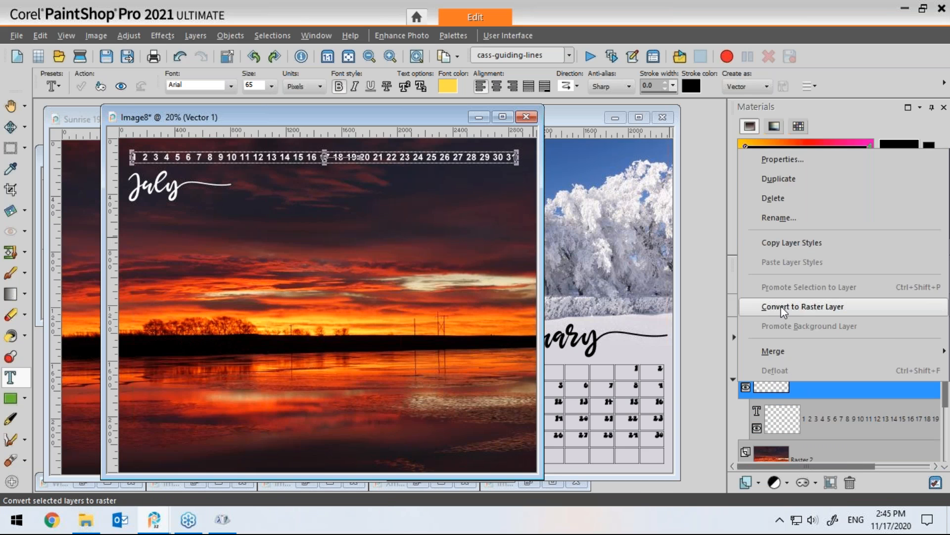
pyautogui.click(782, 309)
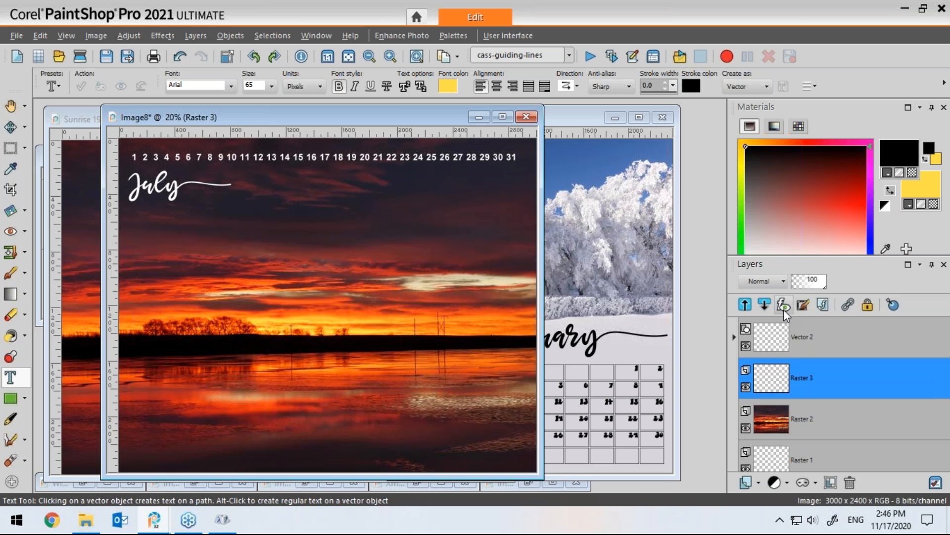
# Step: Lock the raster layer's transparency and switch to the Paint Brush, undoing a test stroke
pyautogui.click(868, 304)
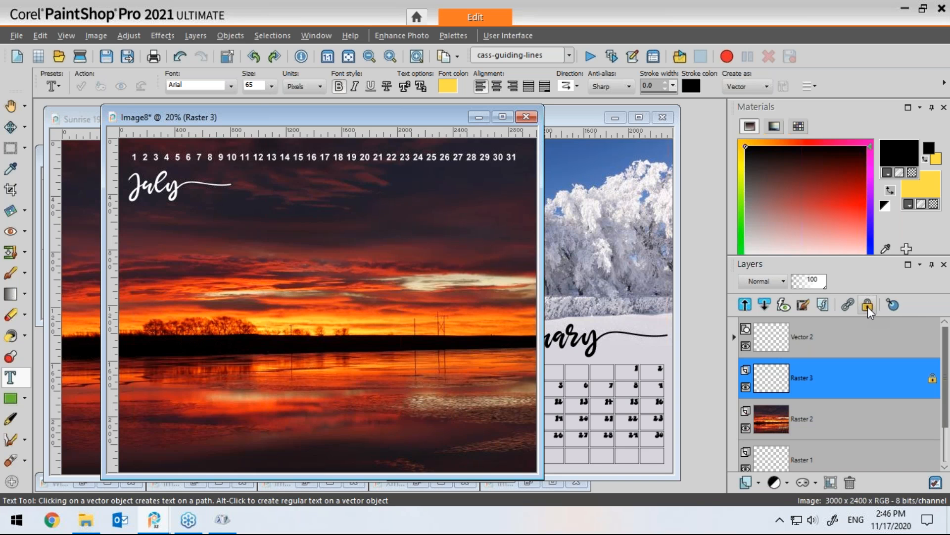
pyautogui.click(8, 274)
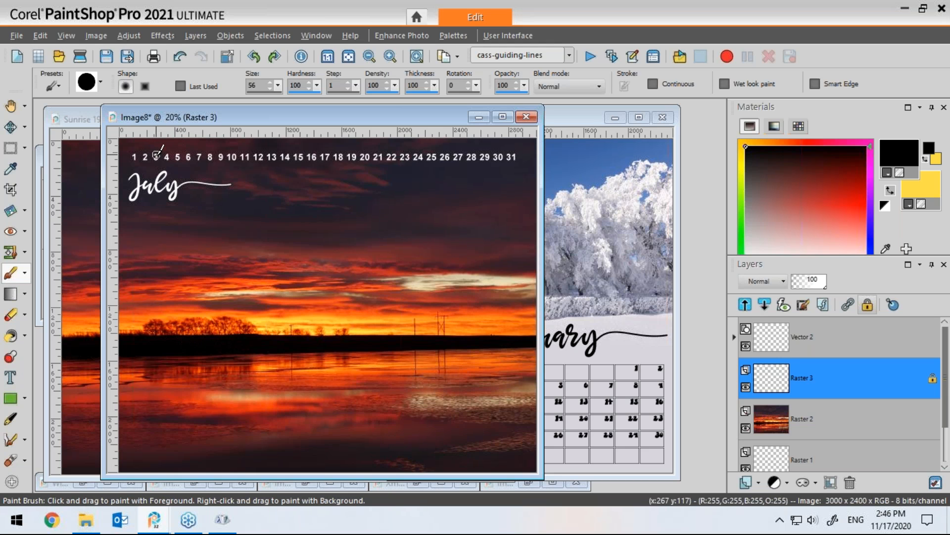
pyautogui.moveTo(157, 157); pyautogui.dragTo(158, 158)
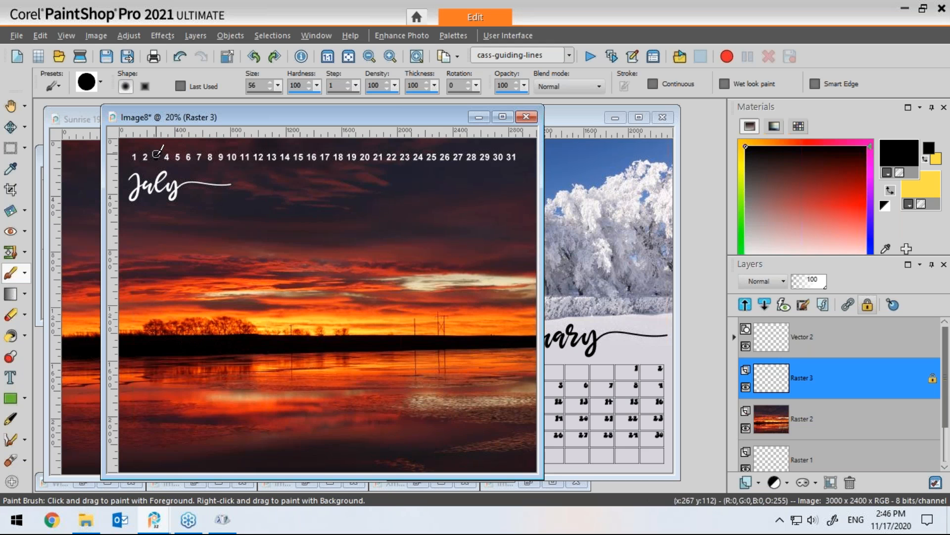
pyautogui.hotkey('ctrl', 'z')
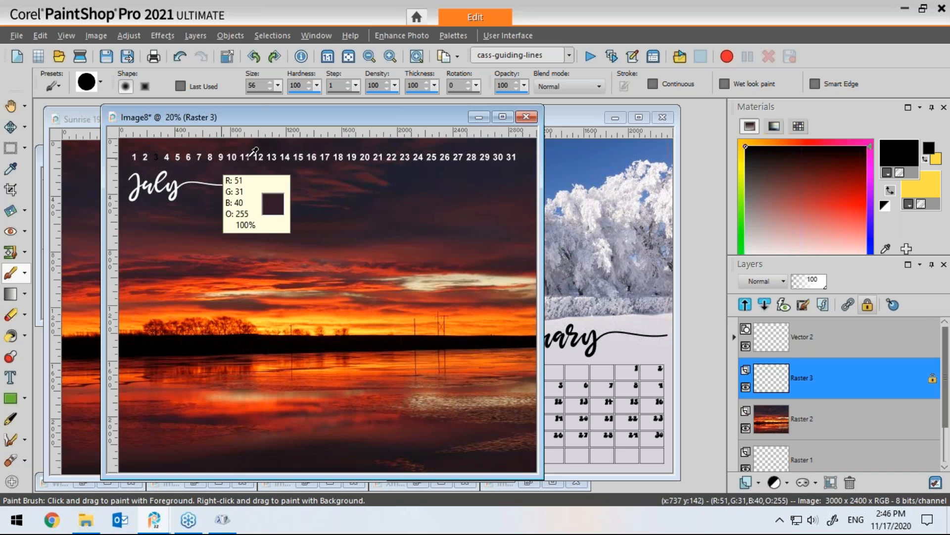
# Step: Make yellow the paint colour and brush over the weekend numbers 3, 4, 10, 11, 17, 18, 24, 25 and 31
pyautogui.click(890, 190)
pyautogui.moveTo(156, 156); pyautogui.dragTo(168, 157)
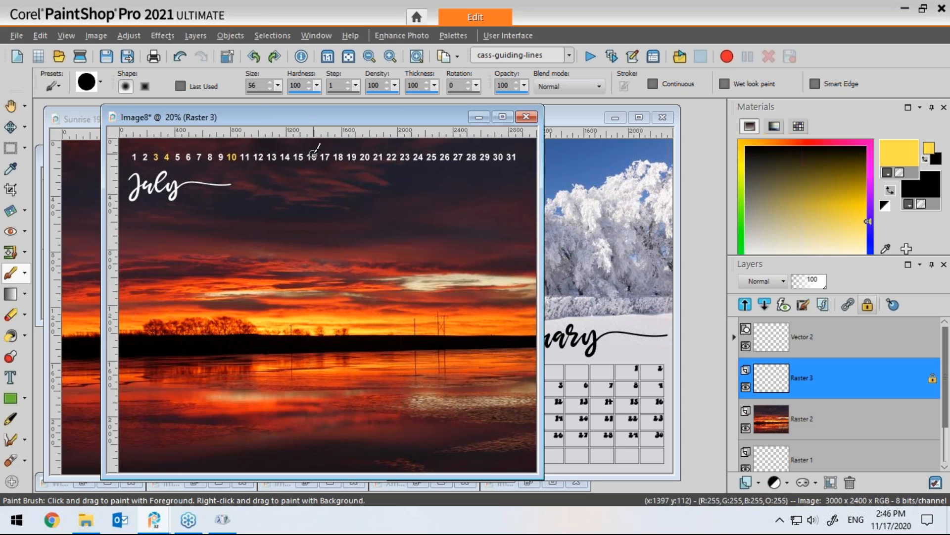
pyautogui.click(246, 156)
pyautogui.click(325, 157)
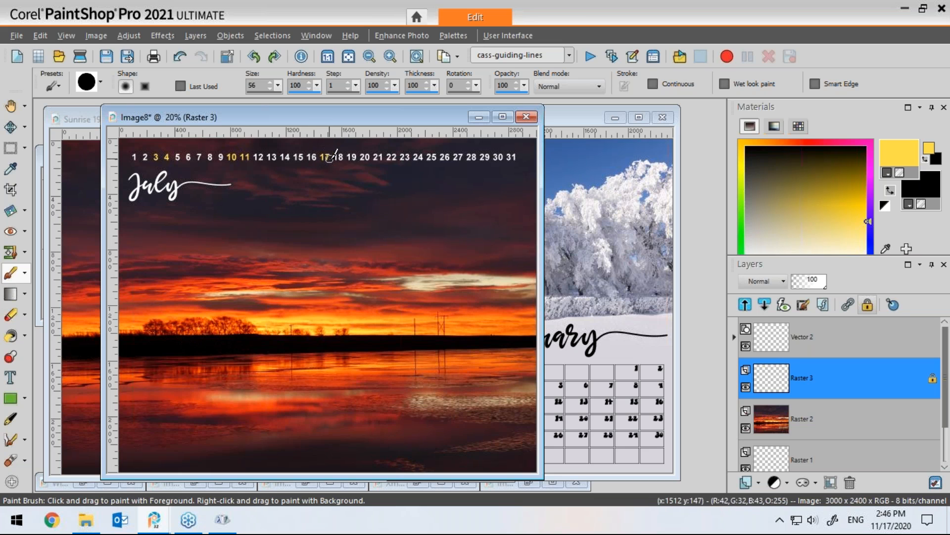
pyautogui.click(339, 157)
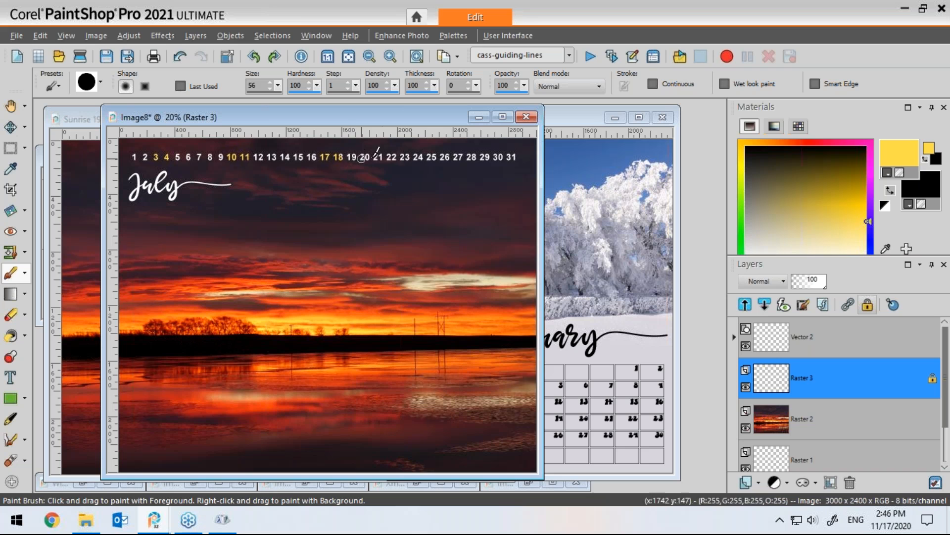
pyautogui.click(418, 156)
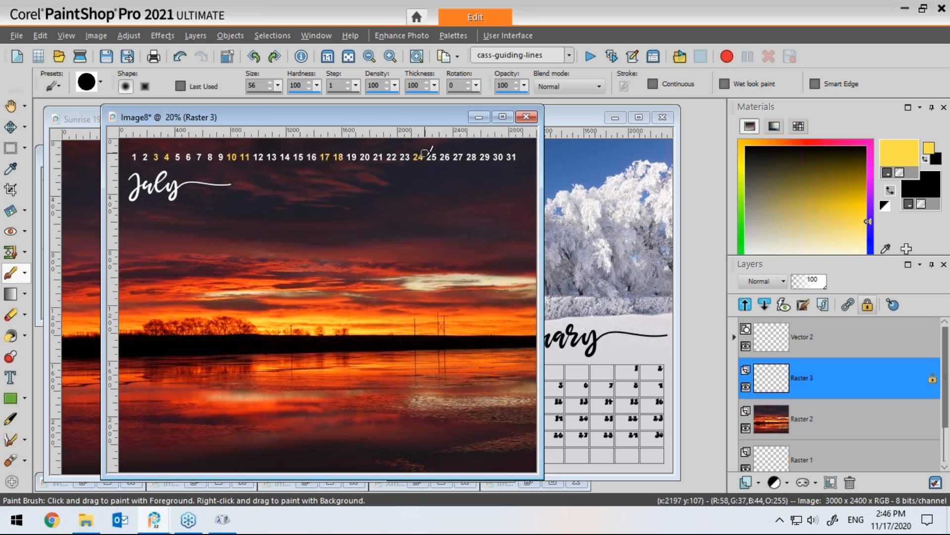
pyautogui.click(432, 156)
pyautogui.click(512, 157)
# Step: Unlock the raster layer's transparency and move the day-number row down to the bottom of the page
pyautogui.click(11, 127)
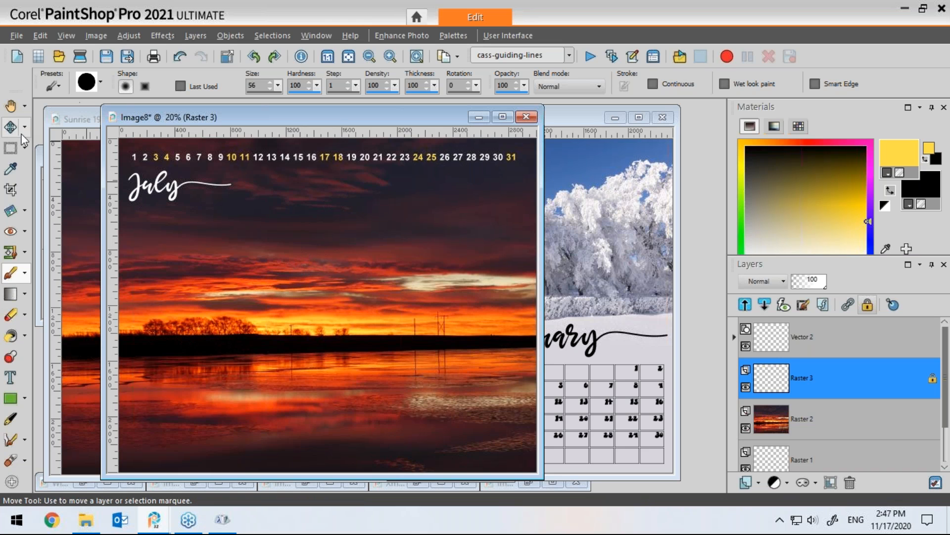
pyautogui.click(866, 305)
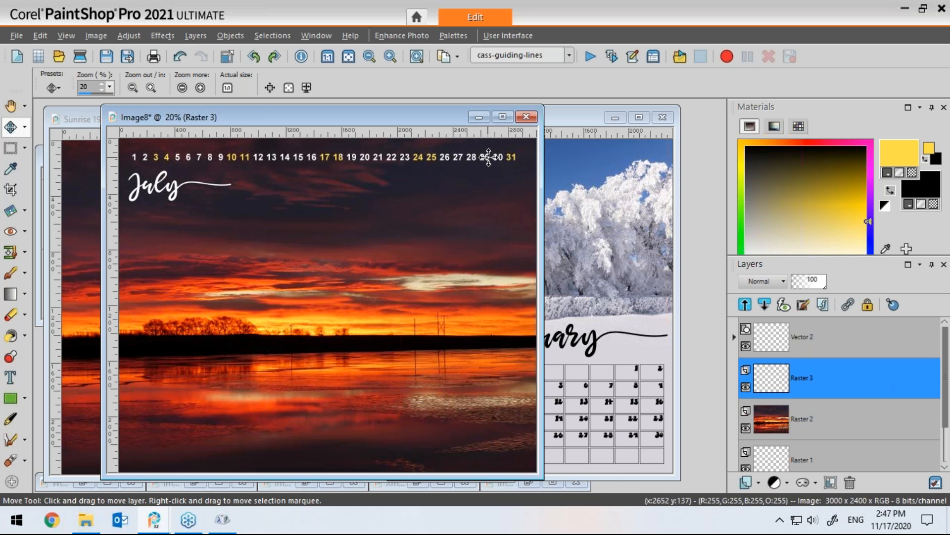
pyautogui.moveTo(489, 157); pyautogui.dragTo(496, 456)
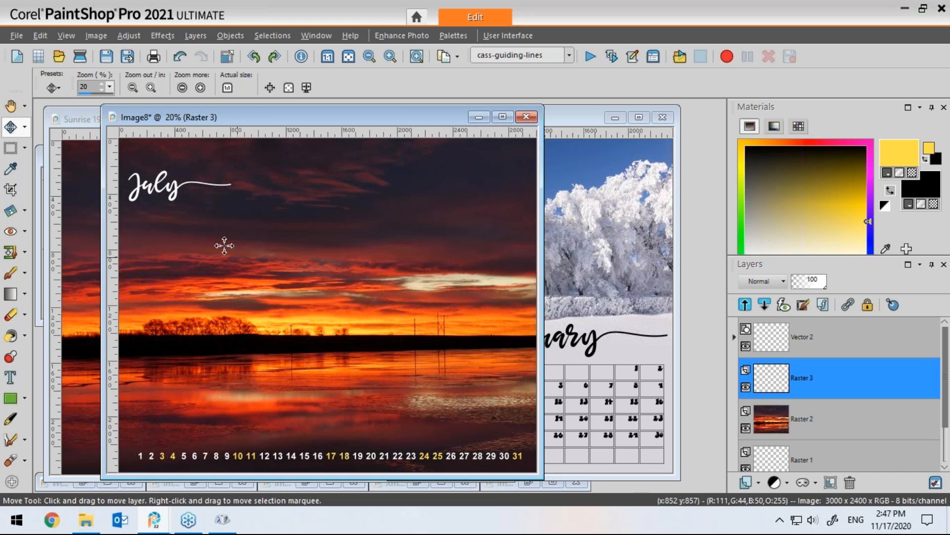
# Step: Move the July title down to sit just above the day numbers, then bring the January page forward
pyautogui.moveTo(175, 188); pyautogui.dragTo(184, 430)
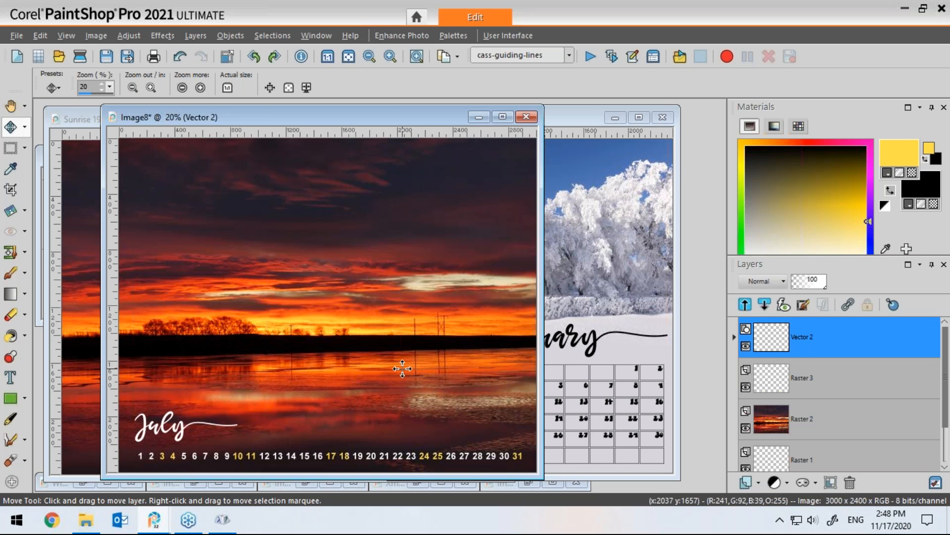
pyautogui.moveTo(431, 117); pyautogui.dragTo(447, 120)
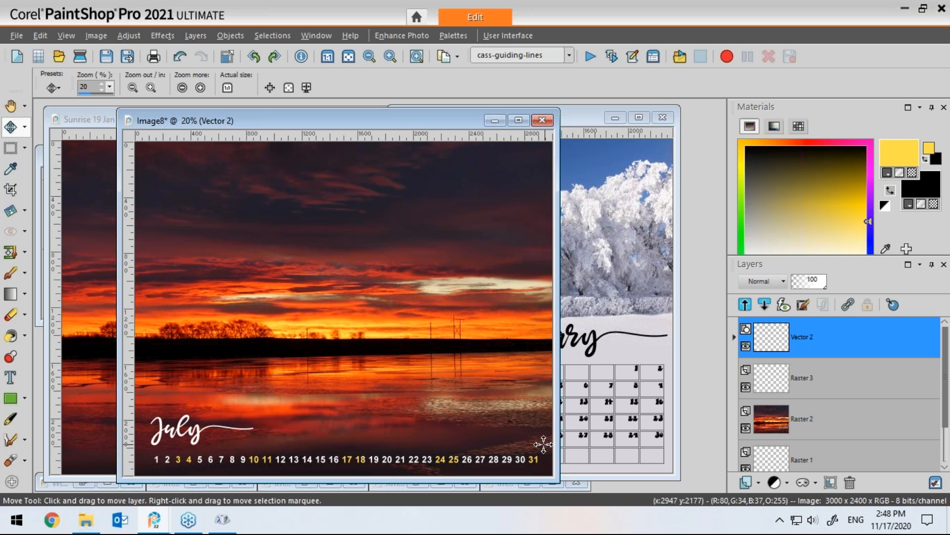
pyautogui.moveTo(448, 120); pyautogui.dragTo(401, 119)
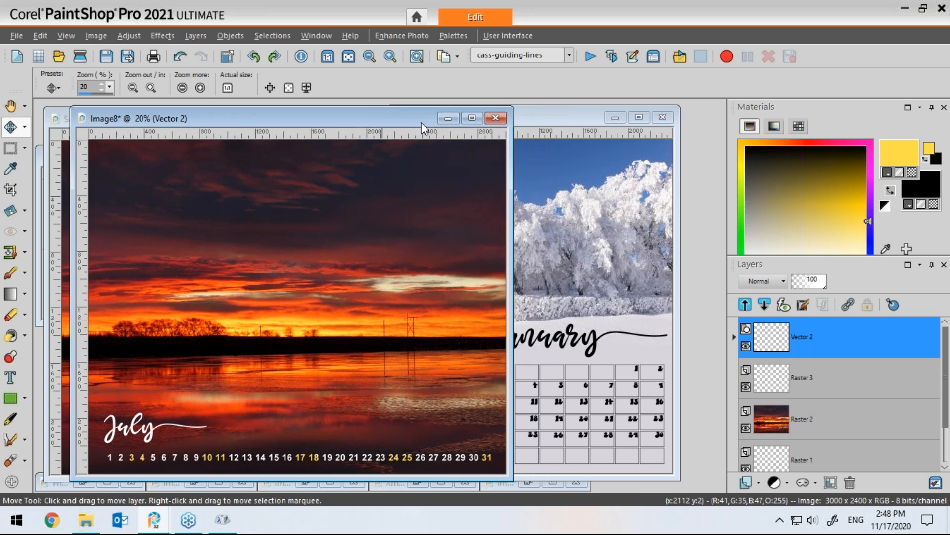
pyautogui.click(564, 117)
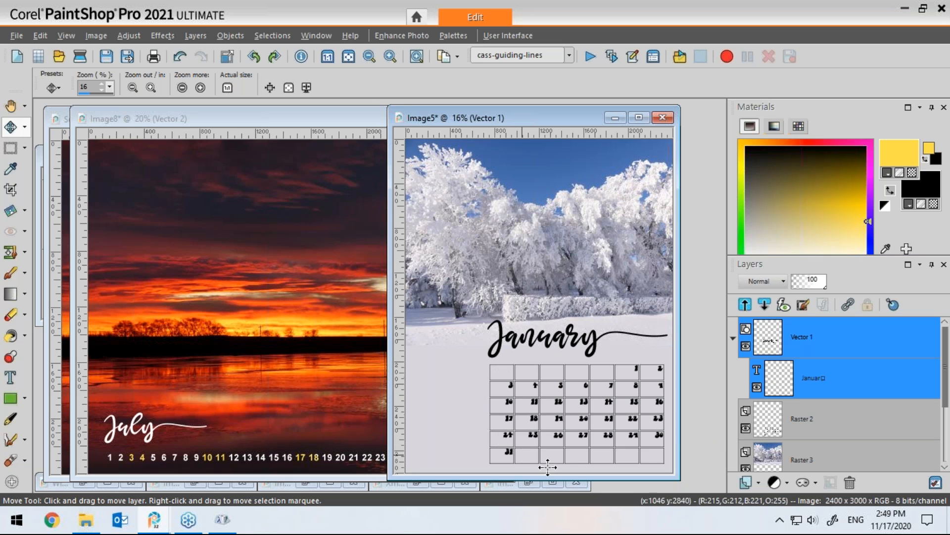
# Step: Bring the July page window to the front and hide the raster layer holding the horizontal day numbers
pyautogui.click(339, 123)
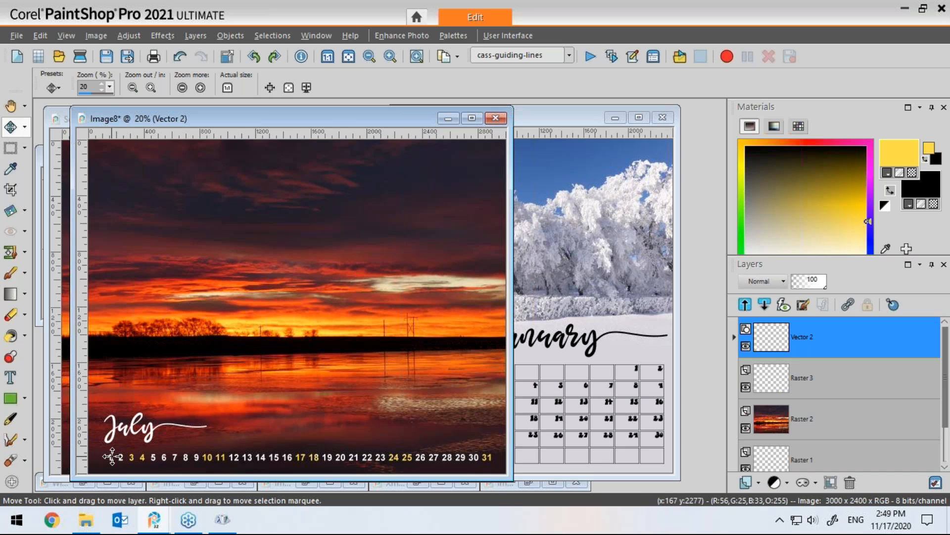
pyautogui.moveTo(355, 120); pyautogui.dragTo(531, 119)
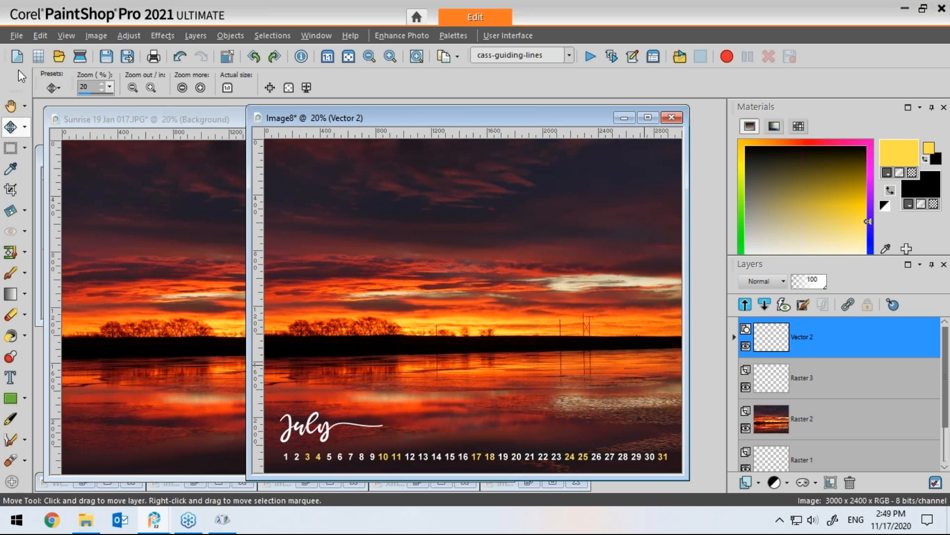
pyautogui.moveTo(768, 349)
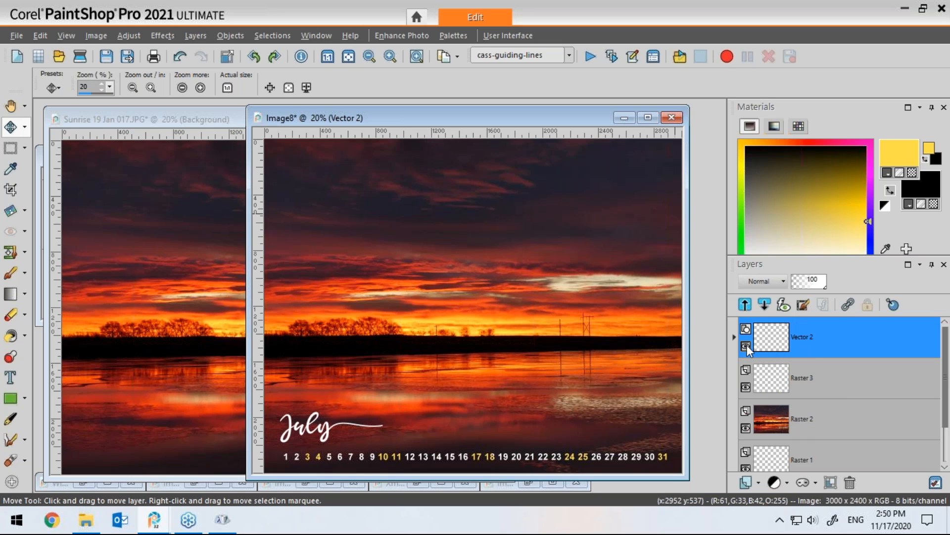
pyautogui.click(746, 386)
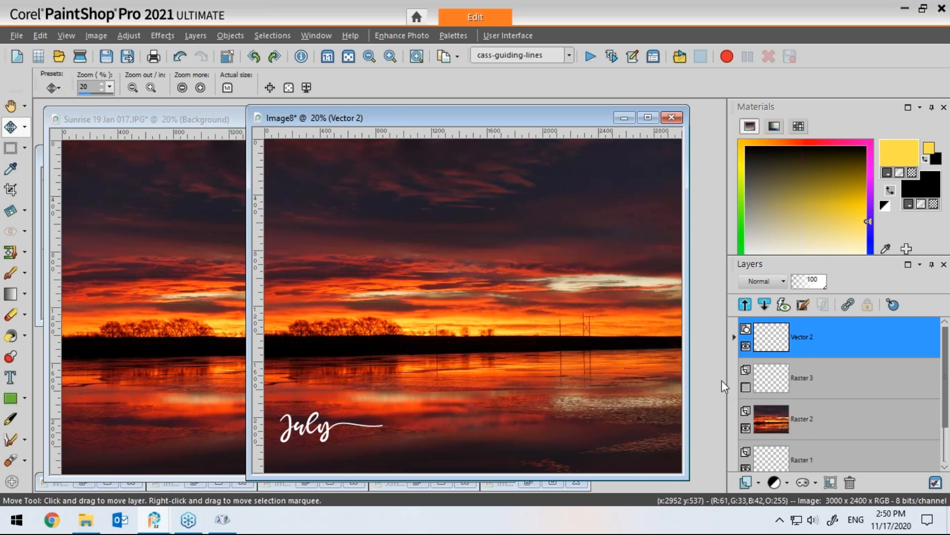
pyautogui.click(823, 391)
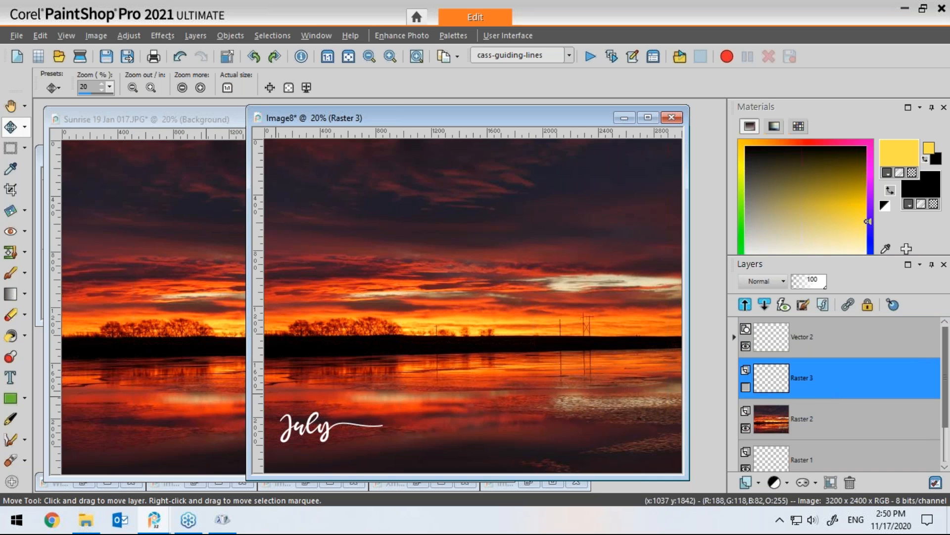
# Step: Start the Text tool with a transparent foreground and white fill colour
pyautogui.click(10, 379)
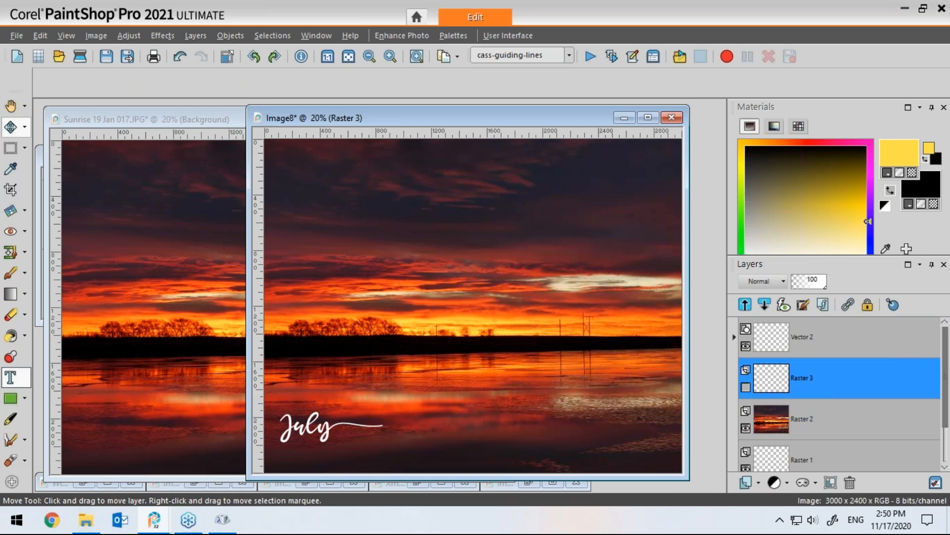
pyautogui.click(888, 208)
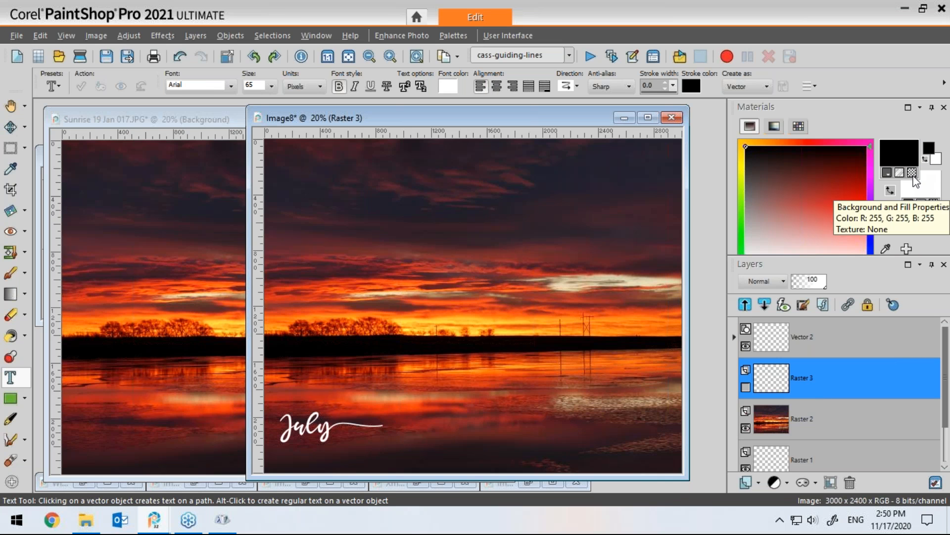
pyautogui.click(886, 174)
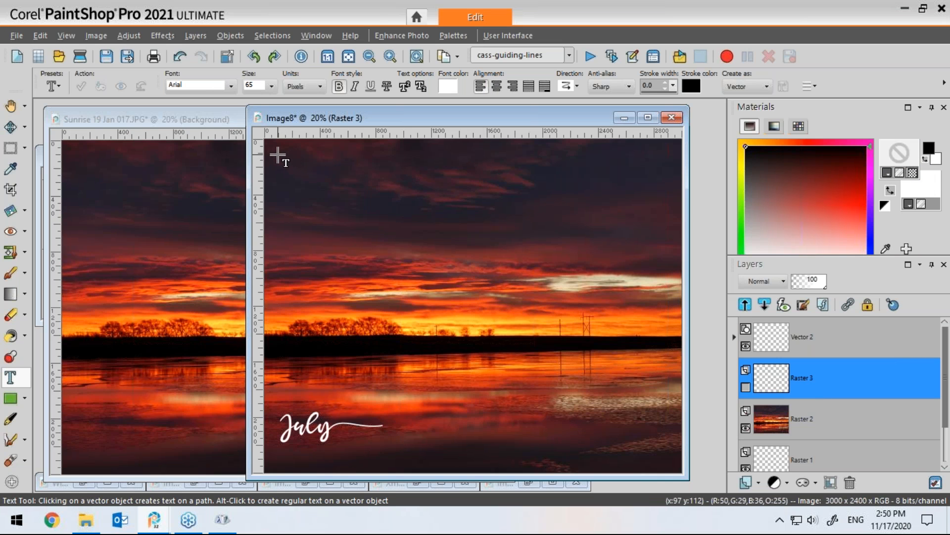
# Step: Type the day numbers 1 to 30 as a vertical column at the page's top-left corner
pyautogui.click(276, 154)
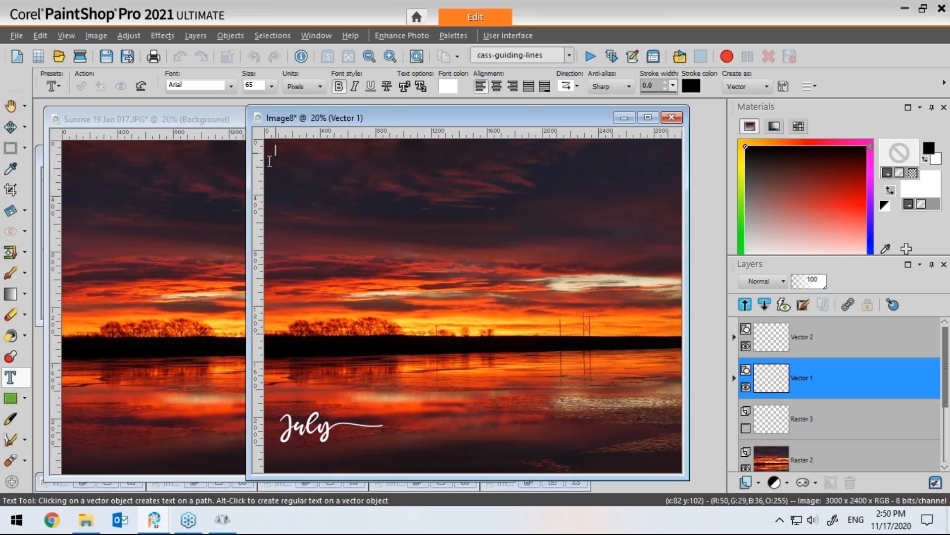
pyautogui.write('1 ')
pyautogui.write('2 ')
pyautogui.write('3')
pyautogui.press('Return')
pyautogui.write('4')
pyautogui.press('Return')
pyautogui.write('5')
pyautogui.press('Return')
pyautogui.write('6')
pyautogui.press('Return')
pyautogui.write('7 8')
pyautogui.press('Return')
pyautogui.write('9')
pyautogui.press('Return')
pyautogui.write('10')
pyautogui.press('Return')
pyautogui.write('11')
pyautogui.press('Return')
pyautogui.write('12')
pyautogui.press('Return')
pyautogui.write('13')
pyautogui.press('Return')
pyautogui.write('14 15 16 17')
pyautogui.press('Return')
pyautogui.write('18')
pyautogui.press('Return')
pyautogui.write('19')
pyautogui.press('Return')
pyautogui.write('20')
pyautogui.press('Return')
pyautogui.write('21 ')
pyautogui.write('22 ')
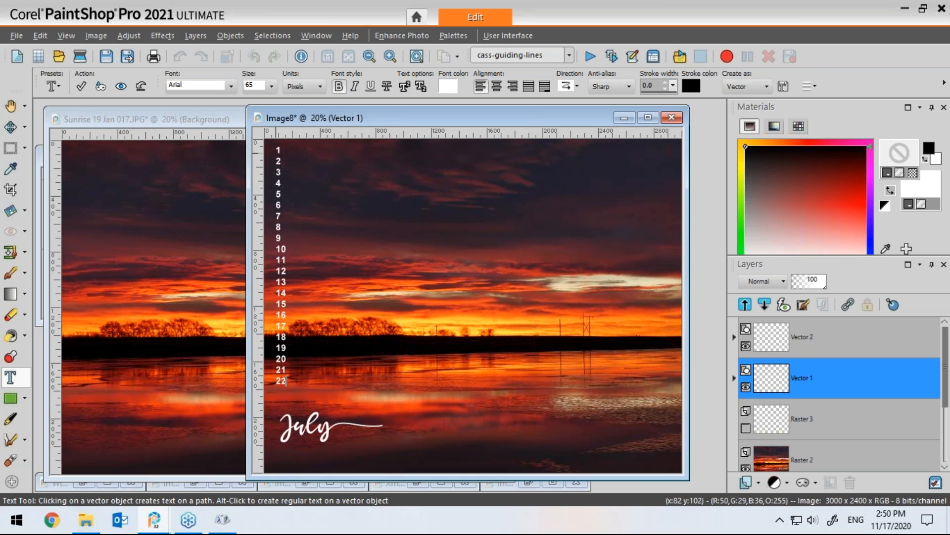
pyautogui.write('23')
pyautogui.press('Return')
pyautogui.write('24')
pyautogui.press('Return')
pyautogui.write('25')
pyautogui.press('Return')
pyautogui.write('26')
pyautogui.press('Return')
pyautogui.write('27')
pyautogui.press('Return')
pyautogui.write('28')
pyautogui.press('Return')
pyautogui.write('29 ')
pyautogui.write('30')
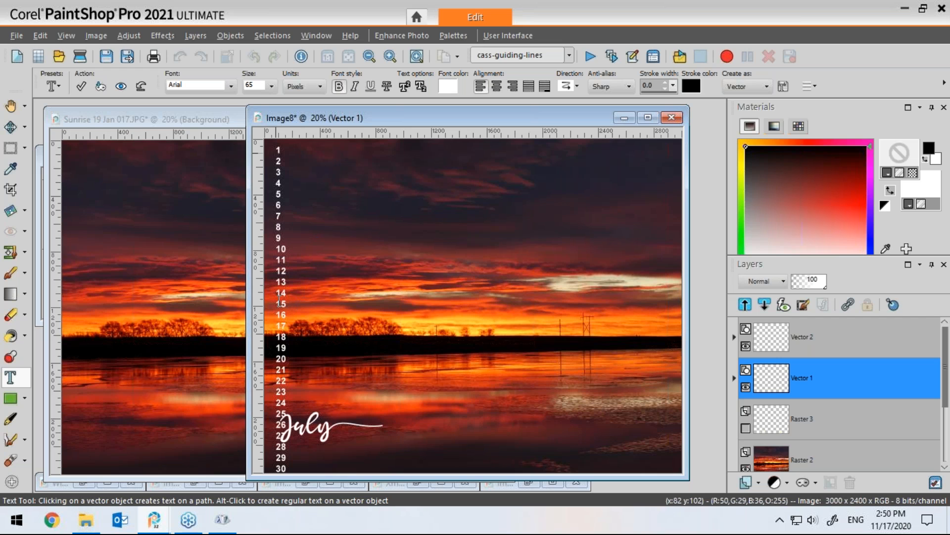
# Step: Select the column text and set its line leading to -0.100, keeping the size at 65
pyautogui.click(285, 239)
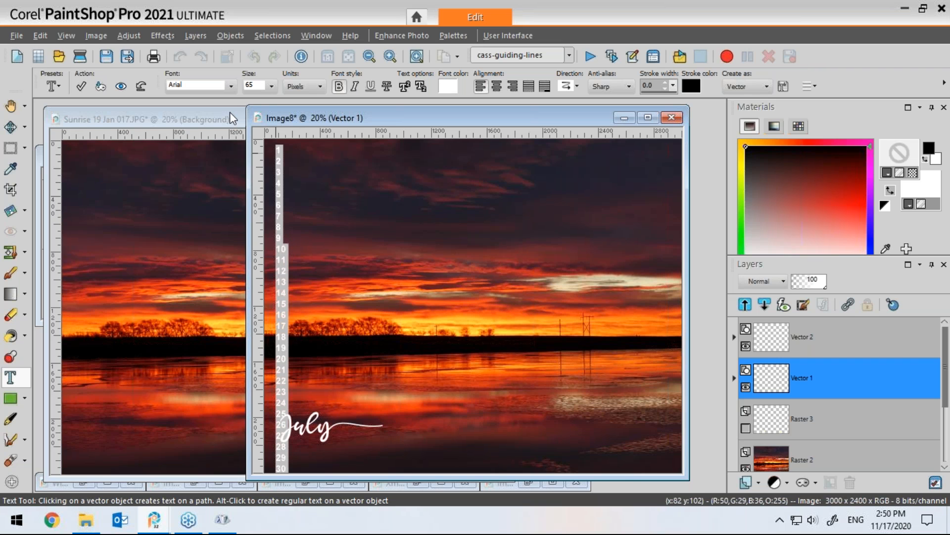
pyautogui.click(270, 86)
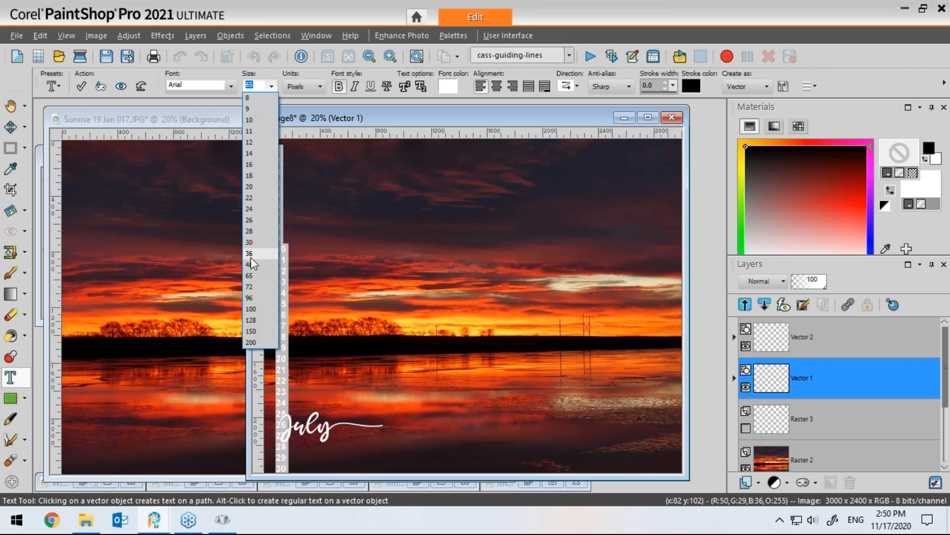
pyautogui.click(251, 264)
pyautogui.click(270, 86)
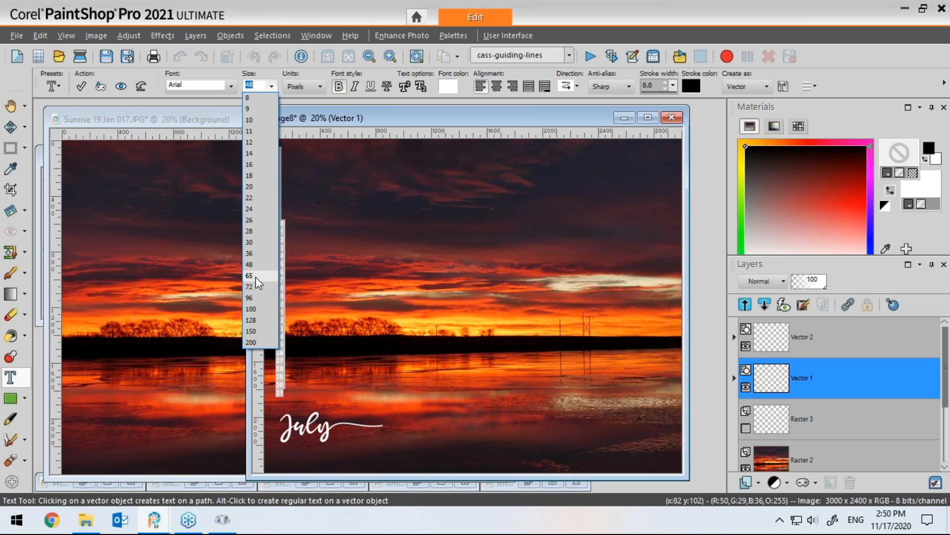
pyautogui.click(250, 275)
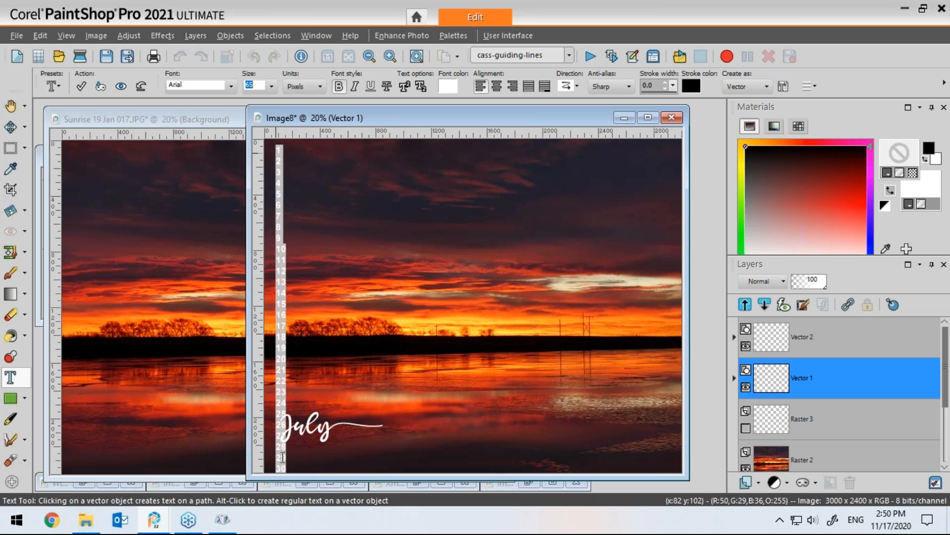
pyautogui.click(815, 84)
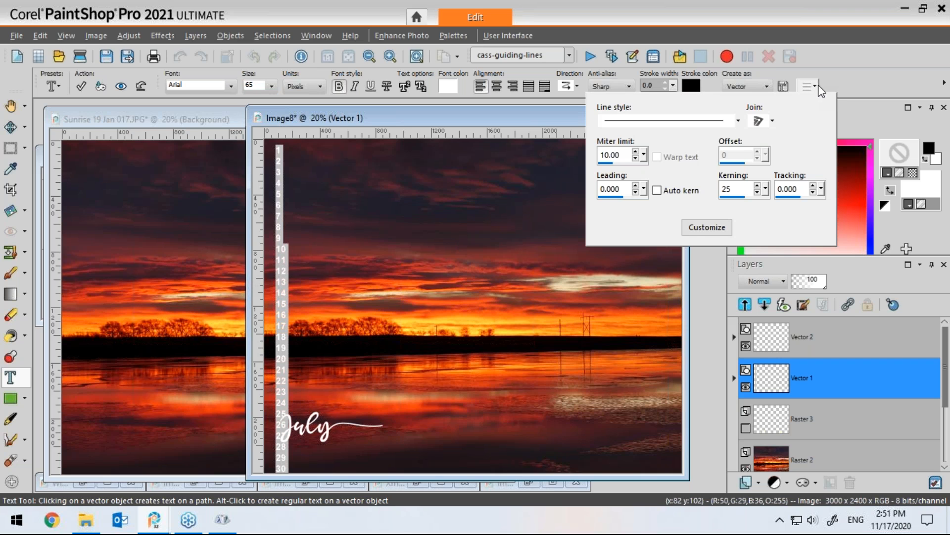
pyautogui.click(602, 191)
pyautogui.press('Return')
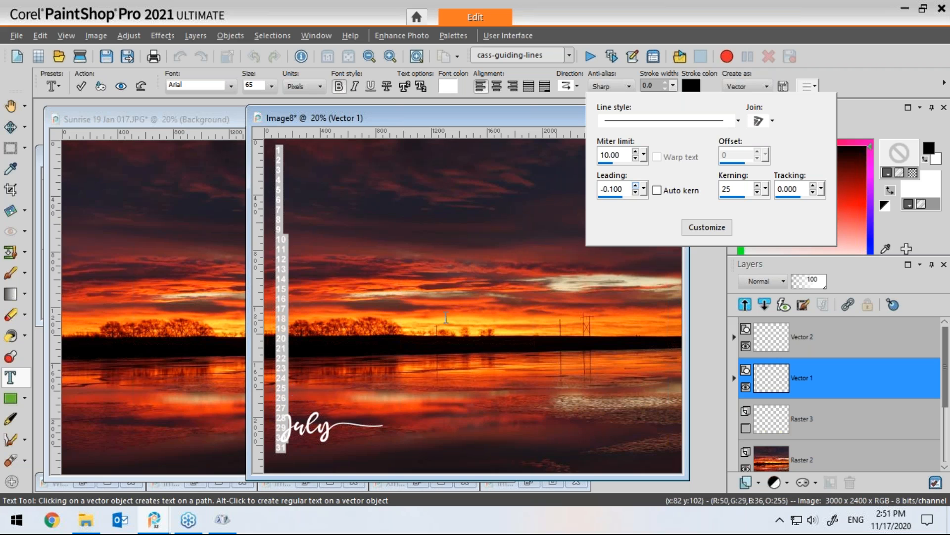
pyautogui.click(853, 95)
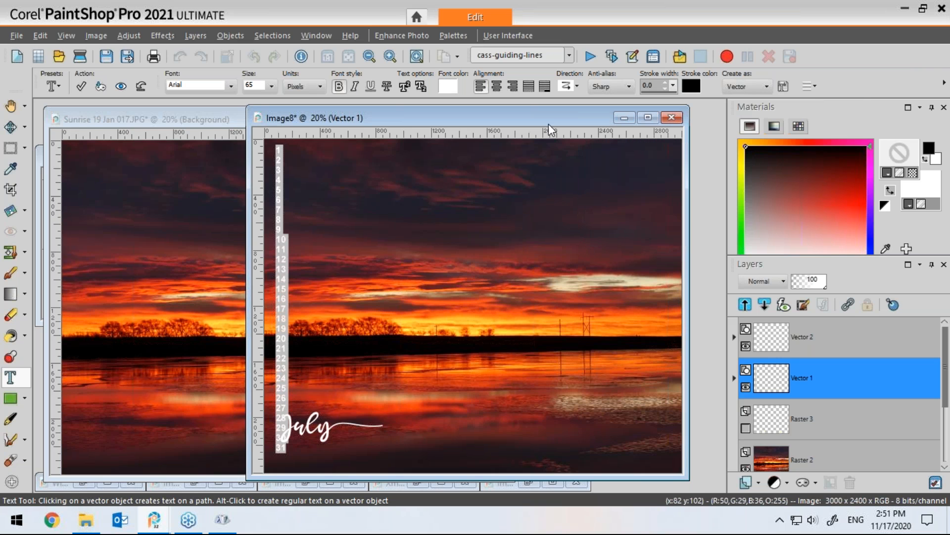
# Step: Apply the vertical number column text
pyautogui.click(514, 88)
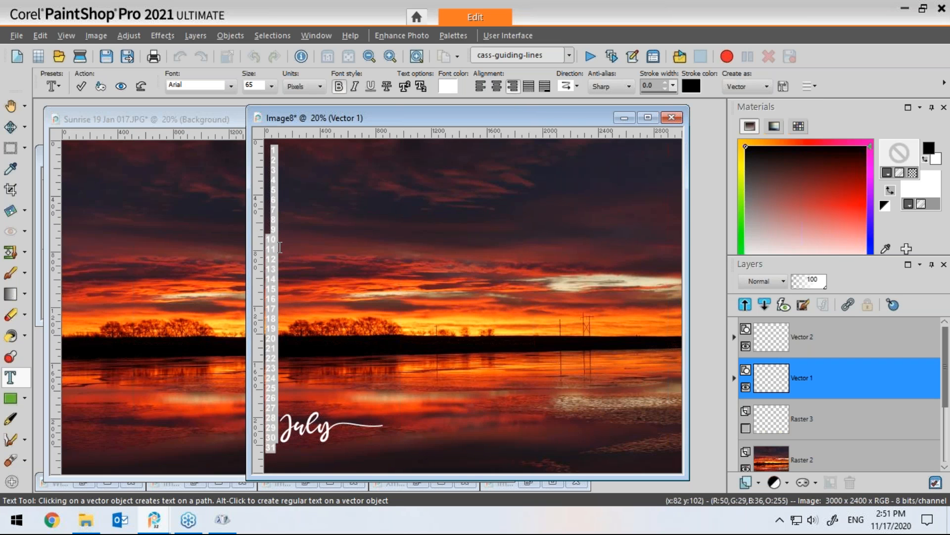
pyautogui.click(80, 86)
pyautogui.moveTo(272, 299); pyautogui.dragTo(283, 308)
# Step: Move the July title down and right, next to the bottom of the number column
pyautogui.click(11, 127)
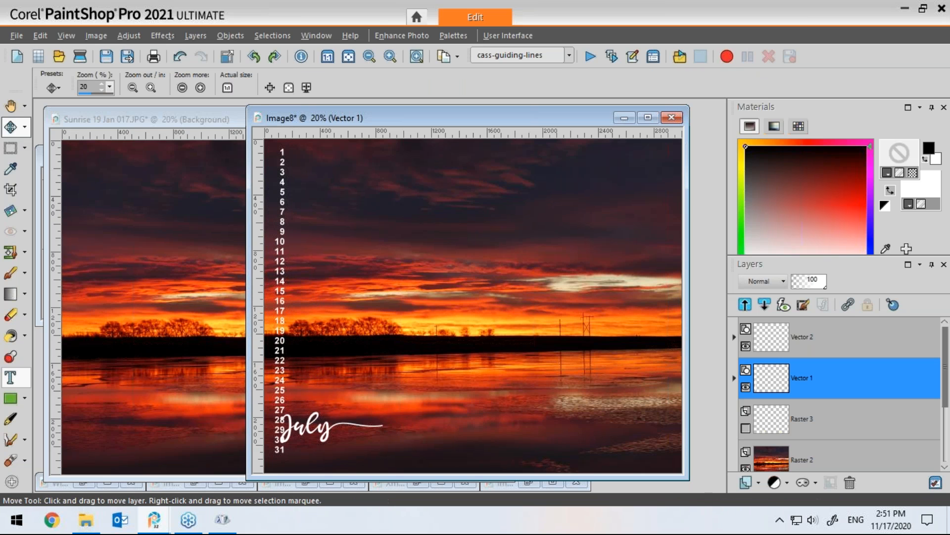
pyautogui.moveTo(289, 426); pyautogui.dragTo(307, 445)
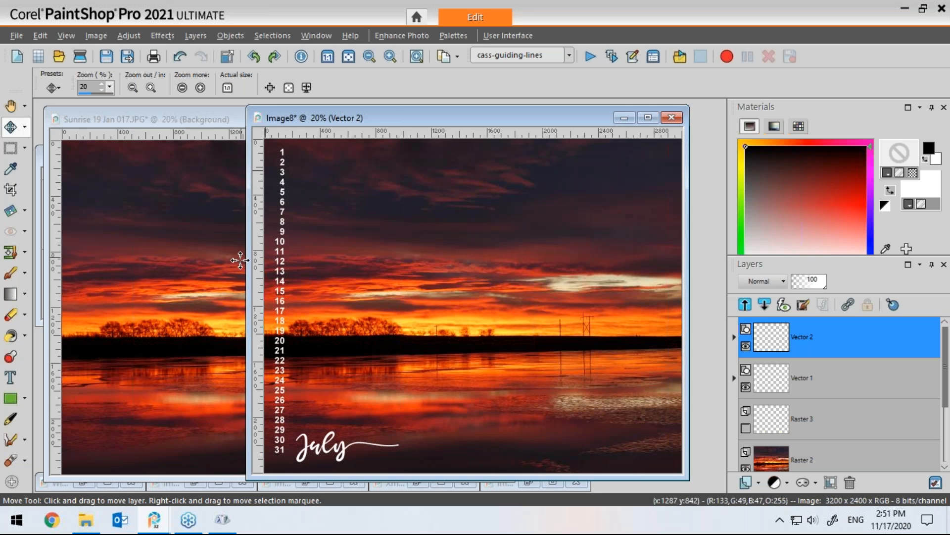
pyautogui.scroll(1, 243, 262)
pyautogui.scroll(3, 240, 272)
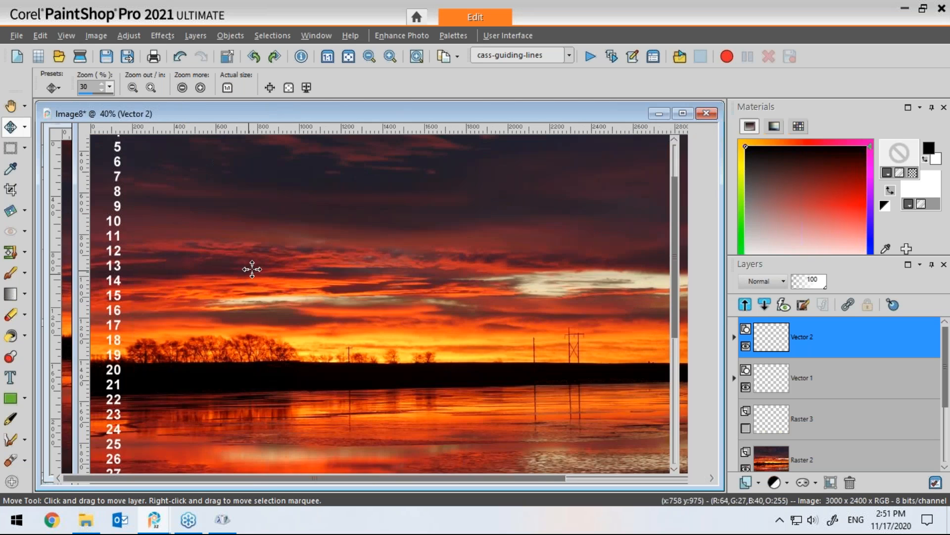
pyautogui.moveTo(392, 484); pyautogui.dragTo(366, 483)
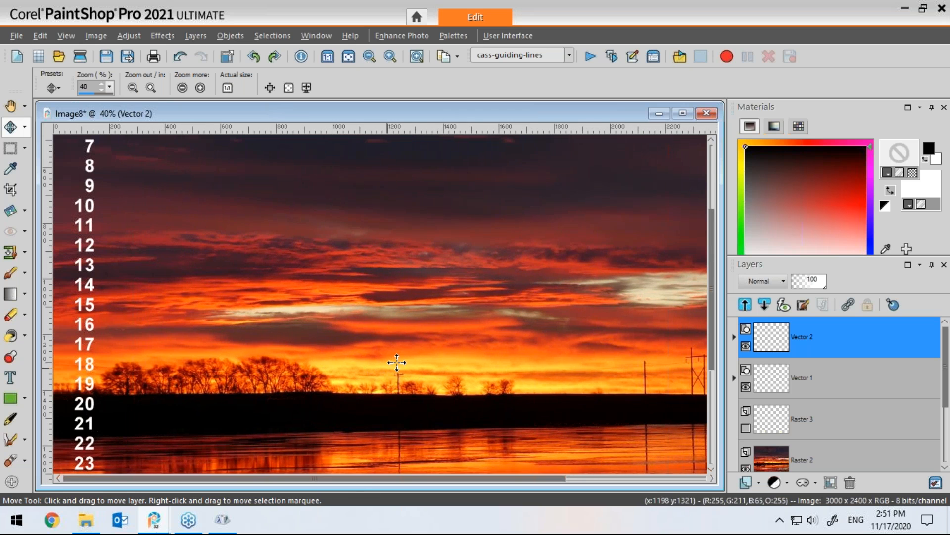
pyautogui.moveTo(713, 221); pyautogui.dragTo(713, 156)
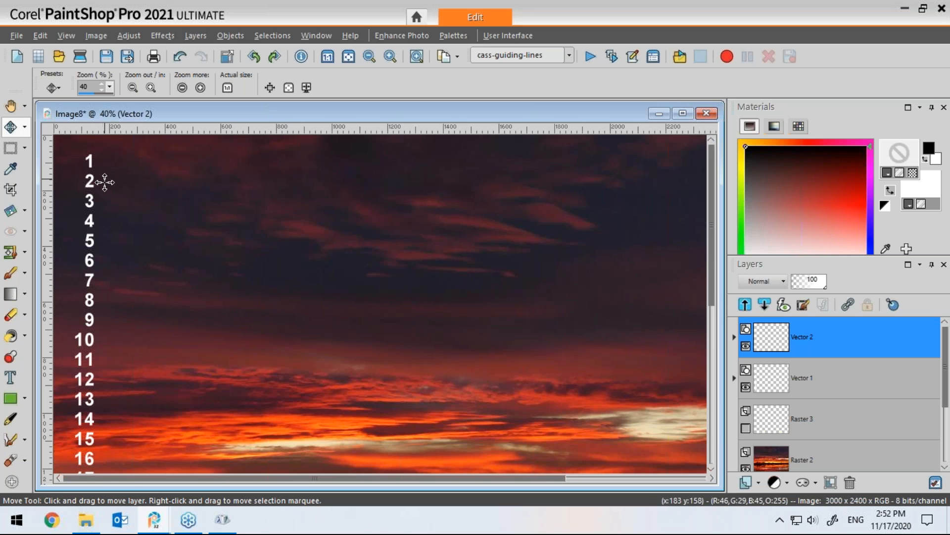
# Step: Create a new transparent image 100 × 60 pixels
pyautogui.click(17, 56)
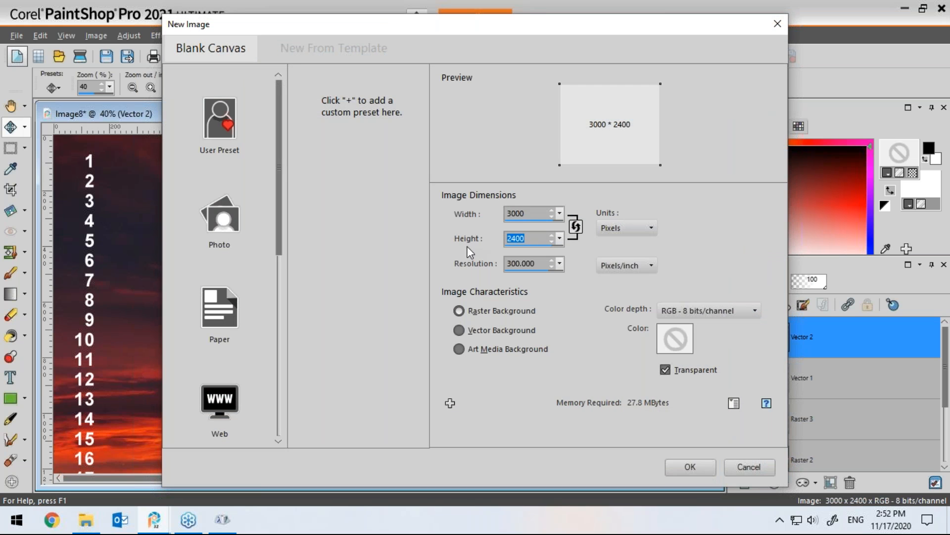
pyautogui.write('60')
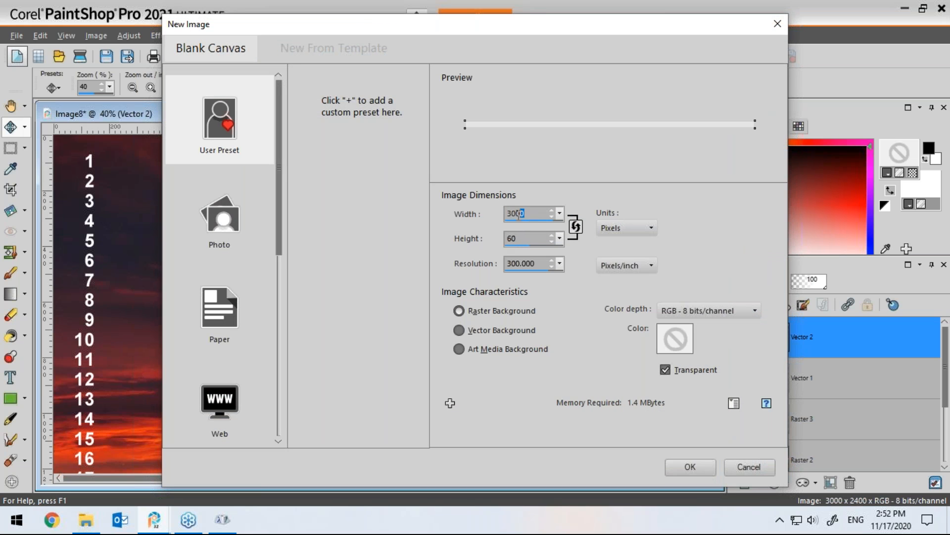
pyautogui.write('100')
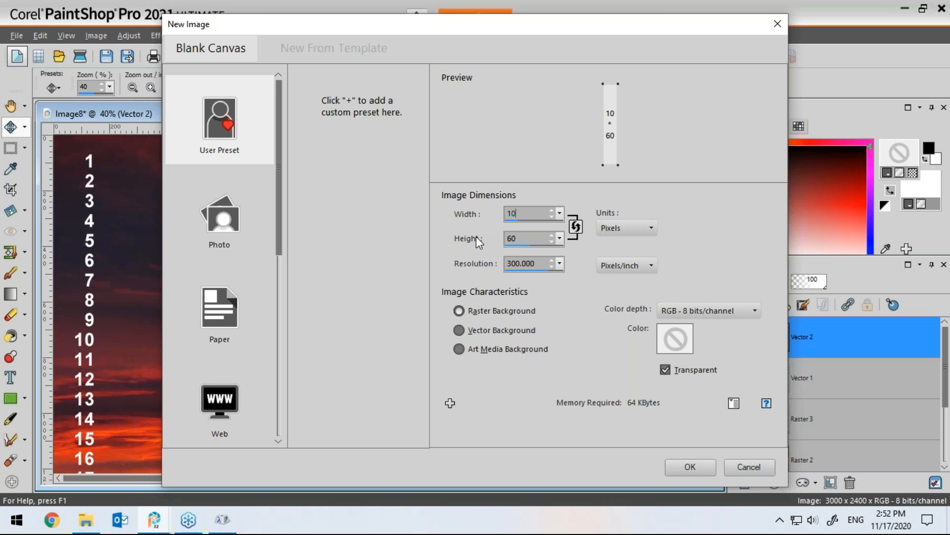
pyautogui.click(689, 468)
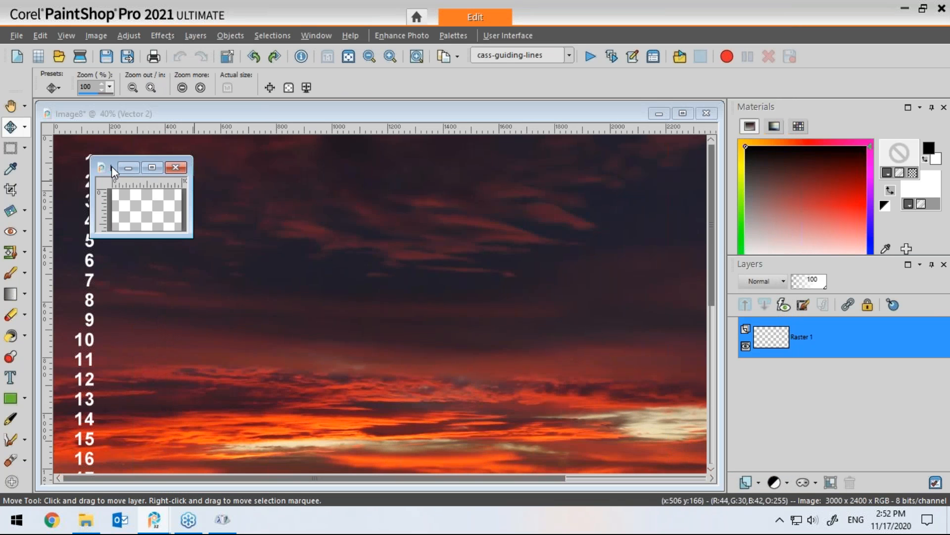
# Step: Draw a horizontal line across the middle of the new image with the Pen tool
pyautogui.moveTo(112, 165); pyautogui.dragTo(293, 174)
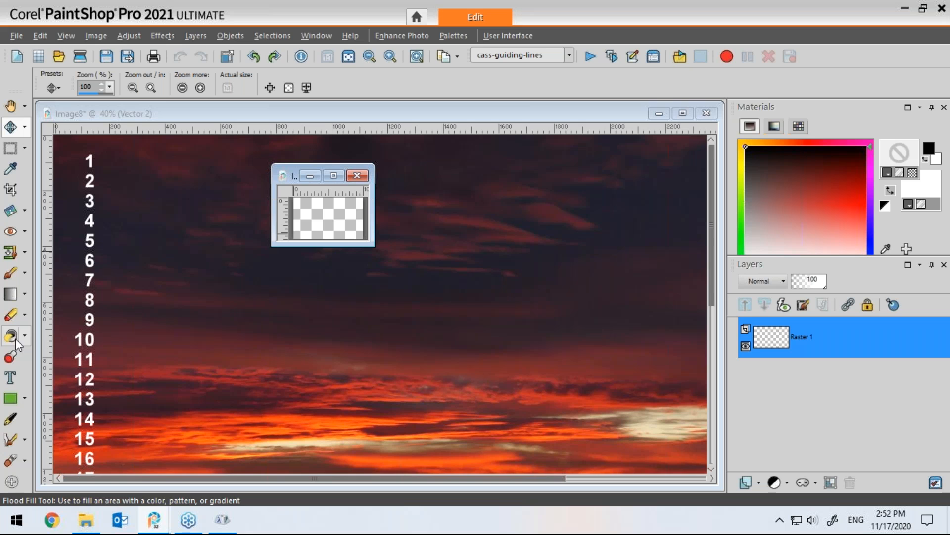
pyautogui.click(10, 420)
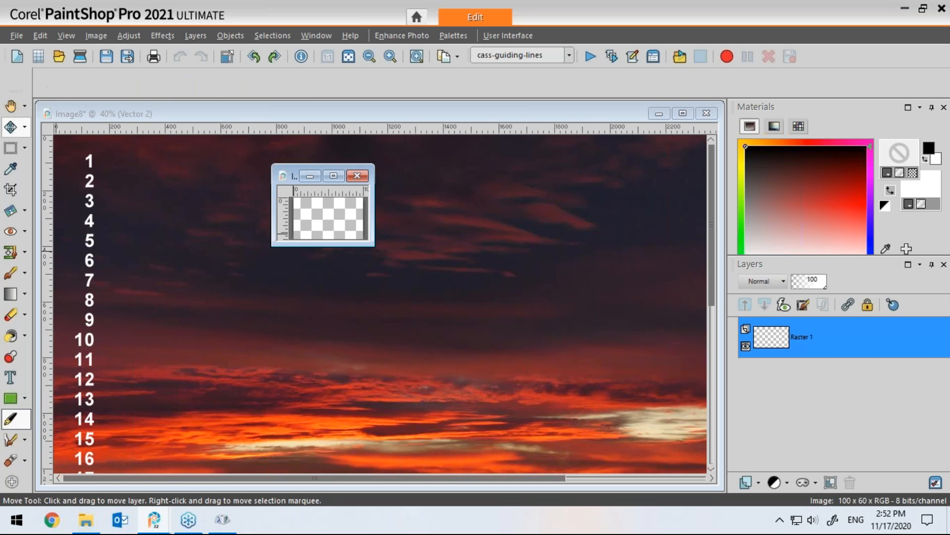
pyautogui.click(891, 192)
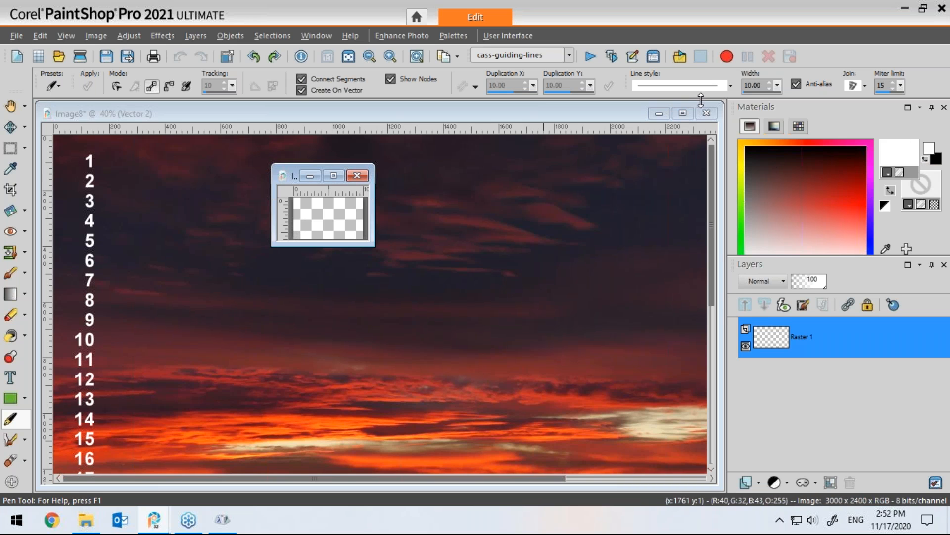
pyautogui.moveTo(292, 218); pyautogui.dragTo(368, 221)
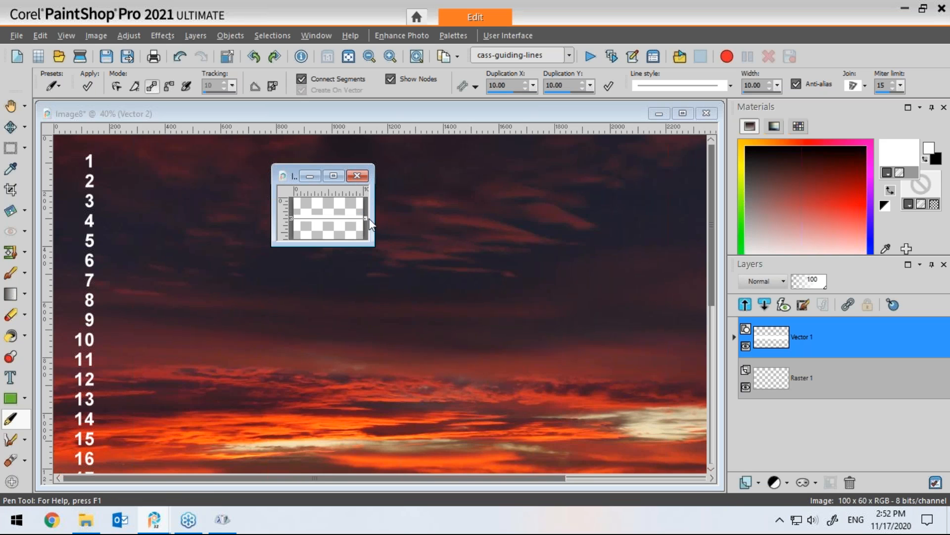
pyautogui.moveTo(293, 177); pyautogui.dragTo(345, 116)
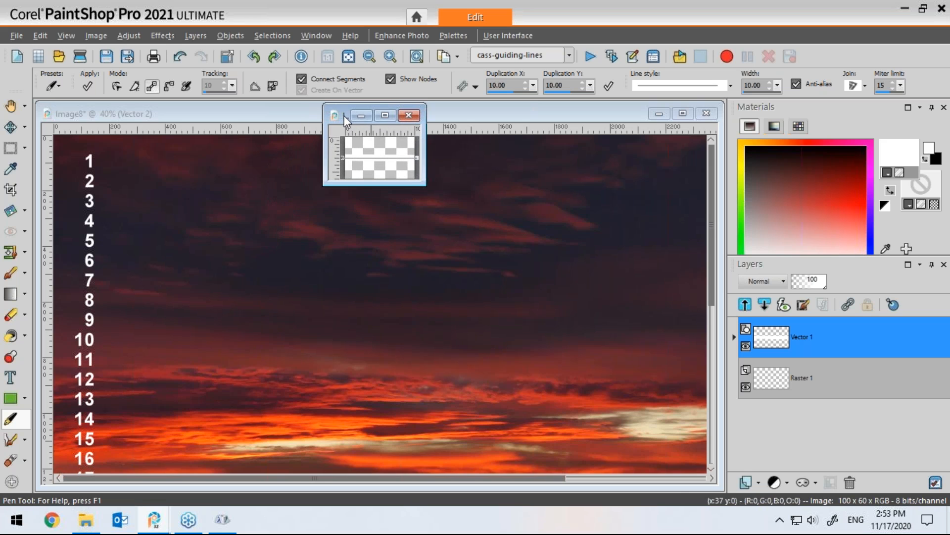
pyautogui.moveTo(425, 153); pyautogui.dragTo(594, 155)
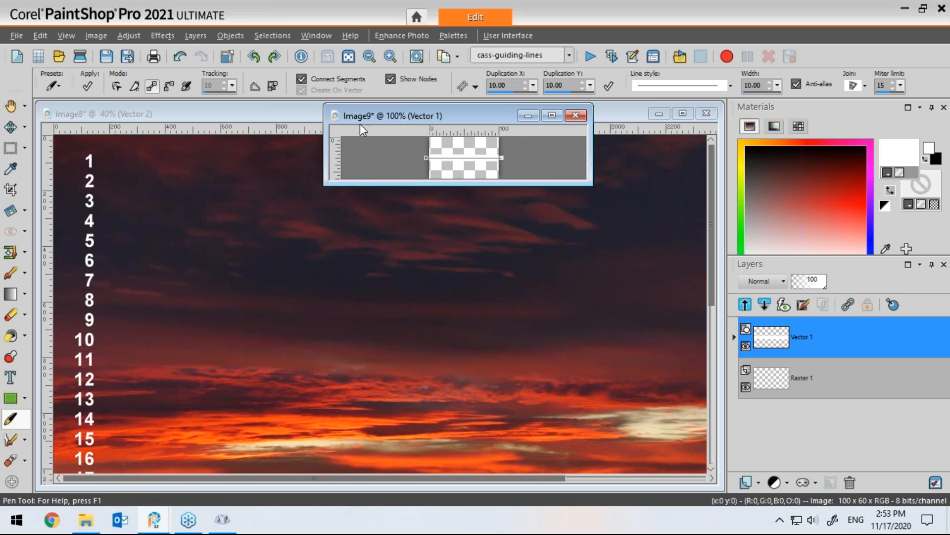
# Step: Select a tall rectangle beside the day-number column and add a new raster layer
pyautogui.click(280, 112)
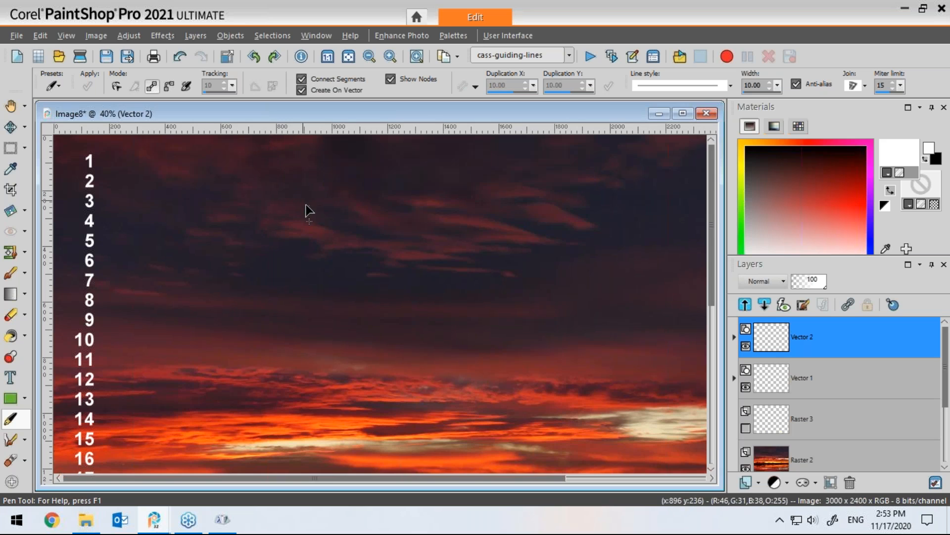
pyautogui.moveTo(430, 114); pyautogui.dragTo(439, 128)
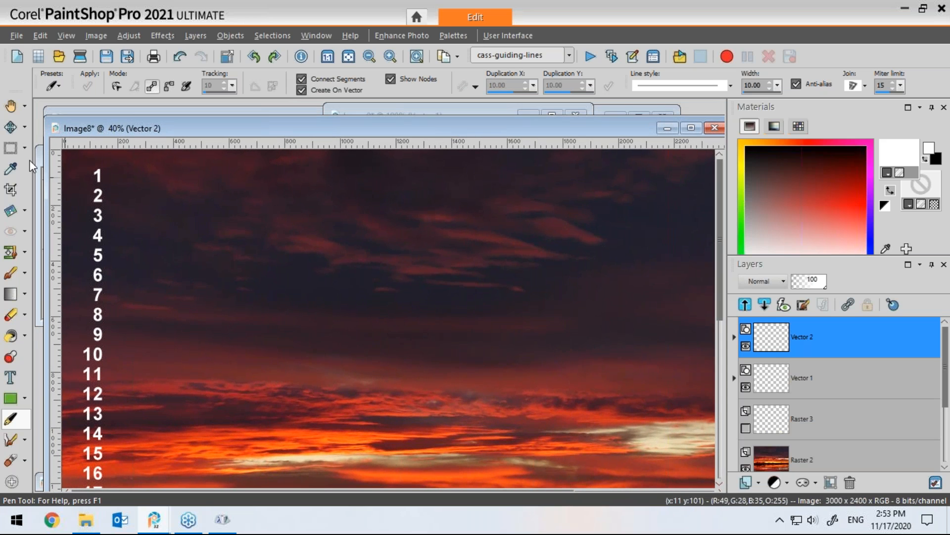
pyautogui.click(11, 149)
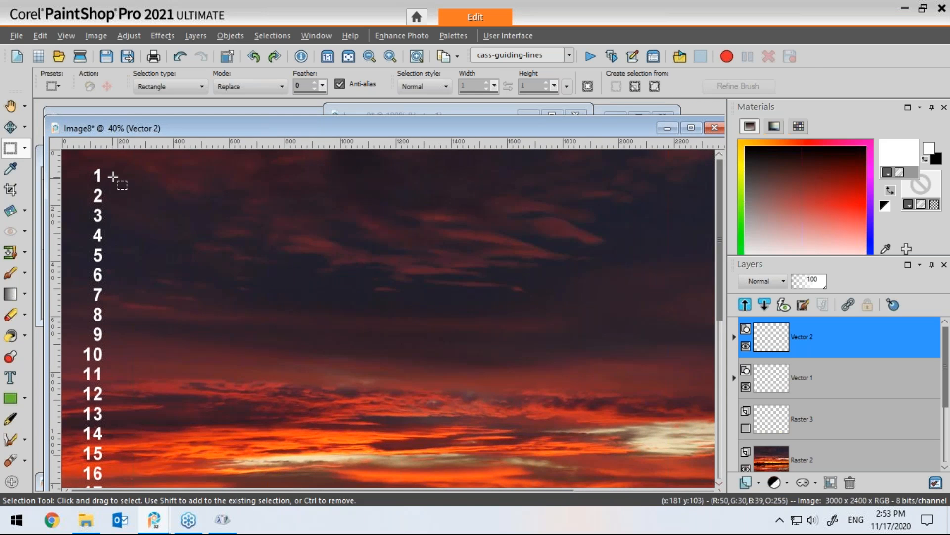
pyautogui.moveTo(109, 165); pyautogui.dragTo(216, 469)
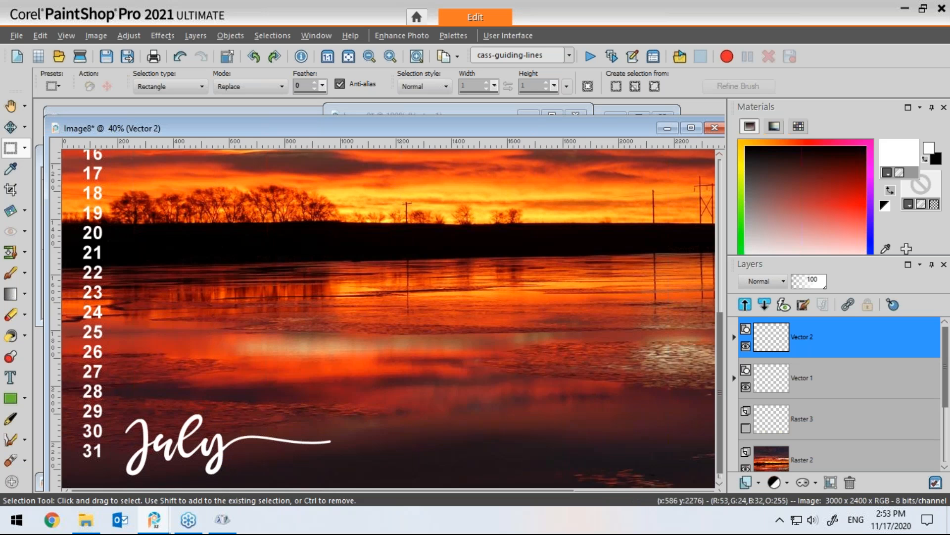
pyautogui.click(758, 482)
pyautogui.click(796, 363)
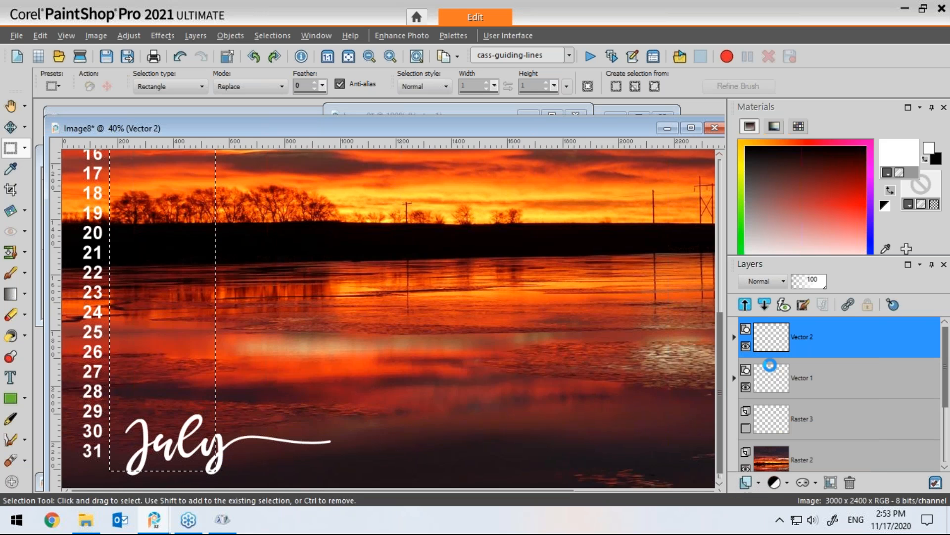
pyautogui.click(424, 392)
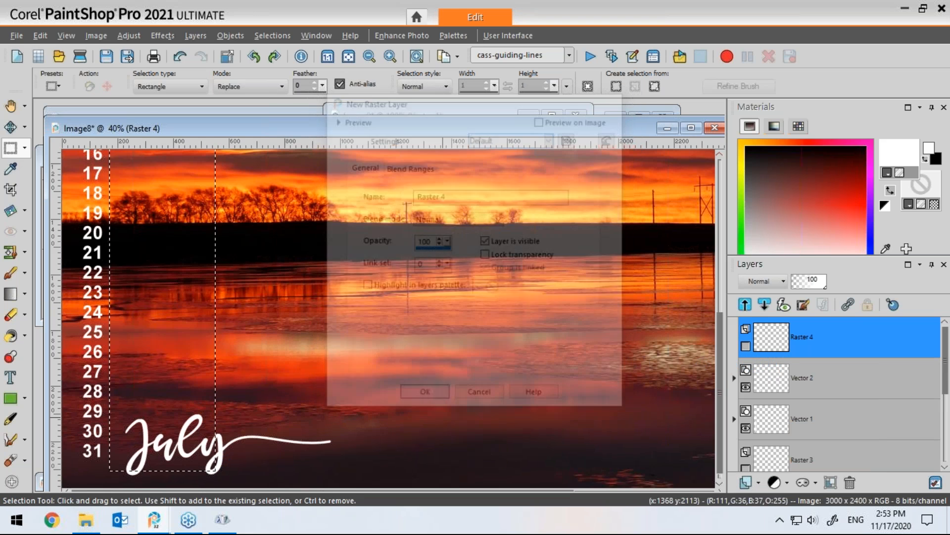
# Step: Fill the selection with the Image9 line pattern using the Flood Fill tool
pyautogui.click(11, 340)
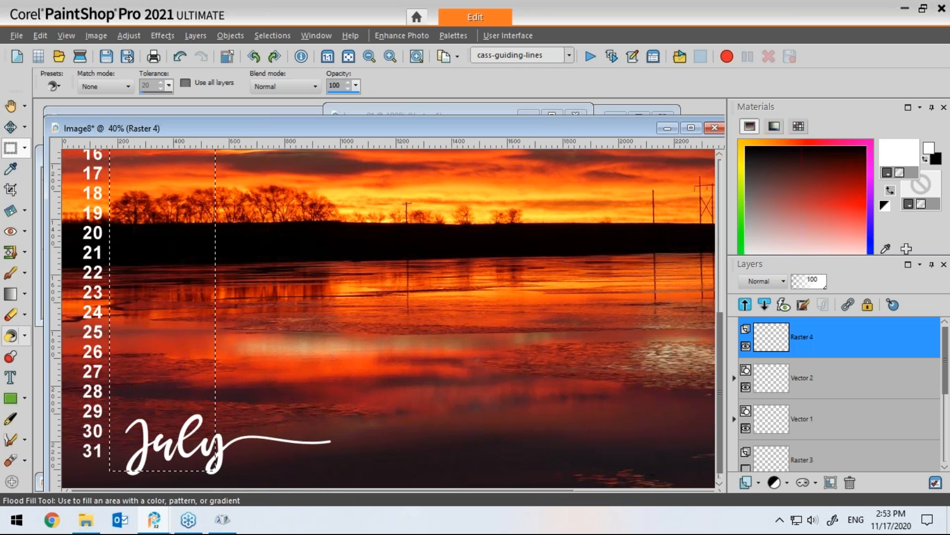
pyautogui.click(894, 156)
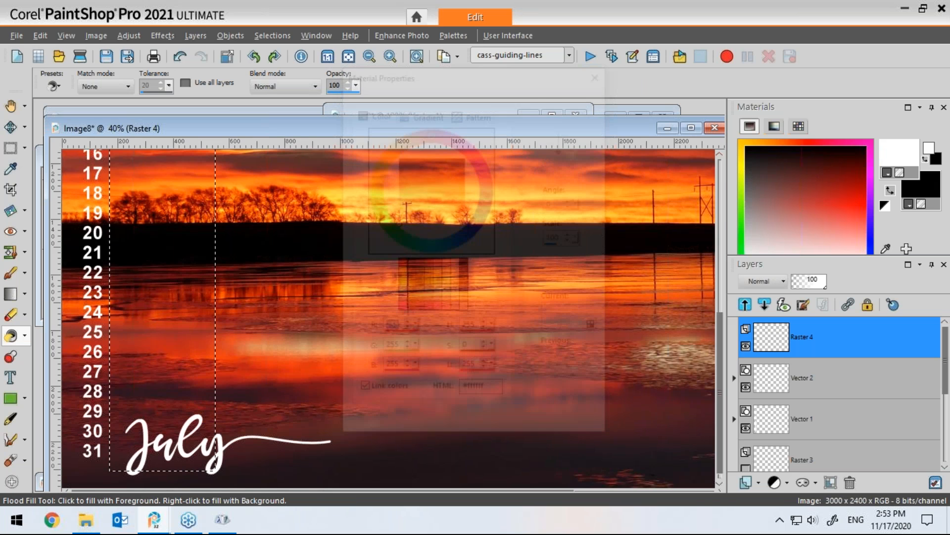
pyautogui.click(471, 115)
pyautogui.click(428, 174)
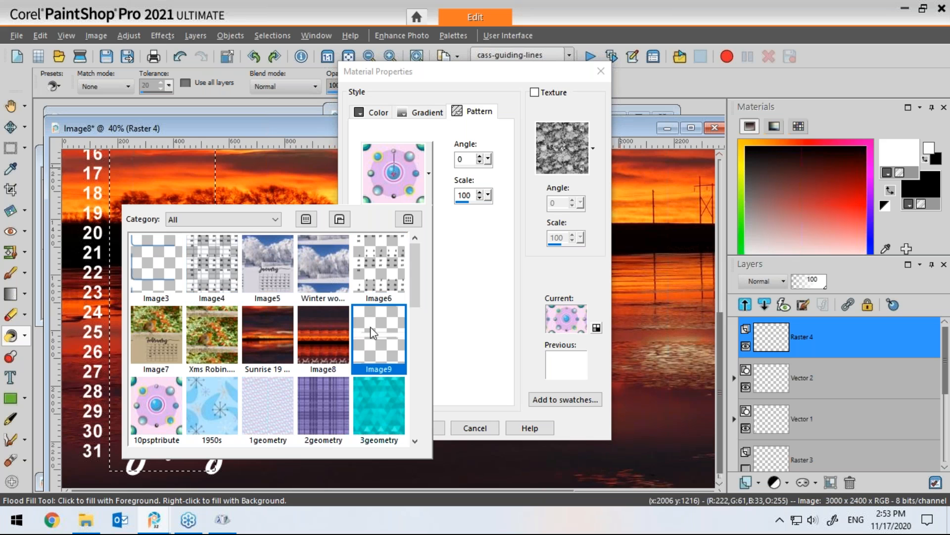
pyautogui.click(382, 343)
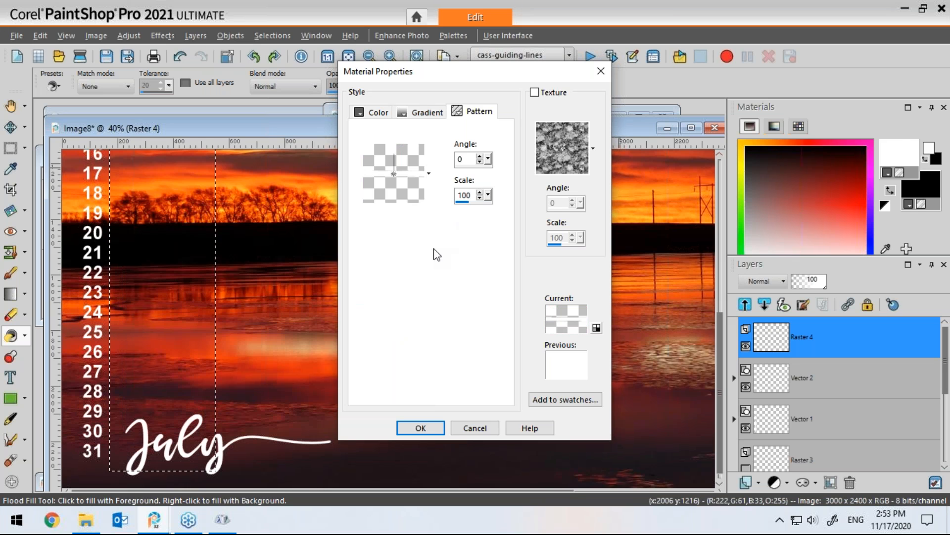
pyautogui.click(420, 428)
pyautogui.click(181, 371)
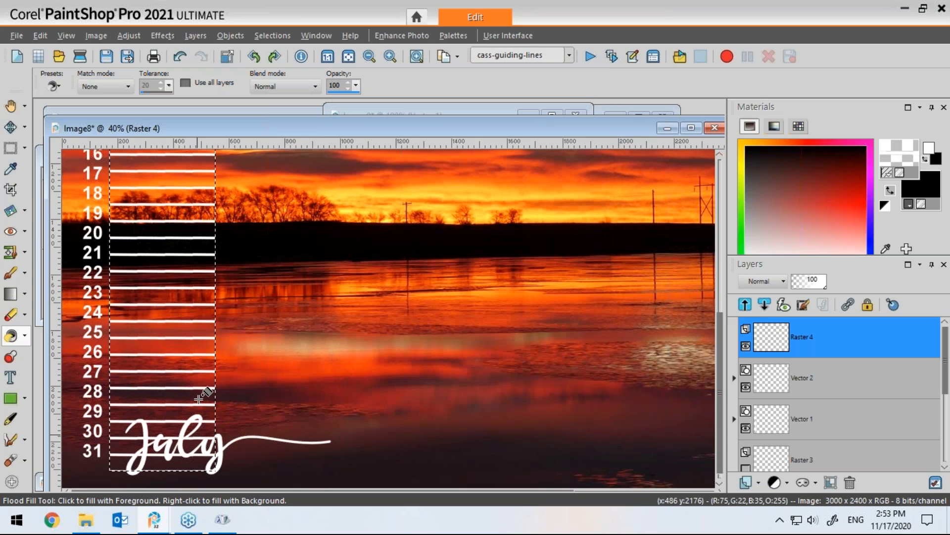
# Step: In Image9, set the drawn line's stroke width to 5
pyautogui.moveTo(720, 319); pyautogui.dragTo(724, 195)
pyautogui.moveTo(571, 125); pyautogui.dragTo(557, 239)
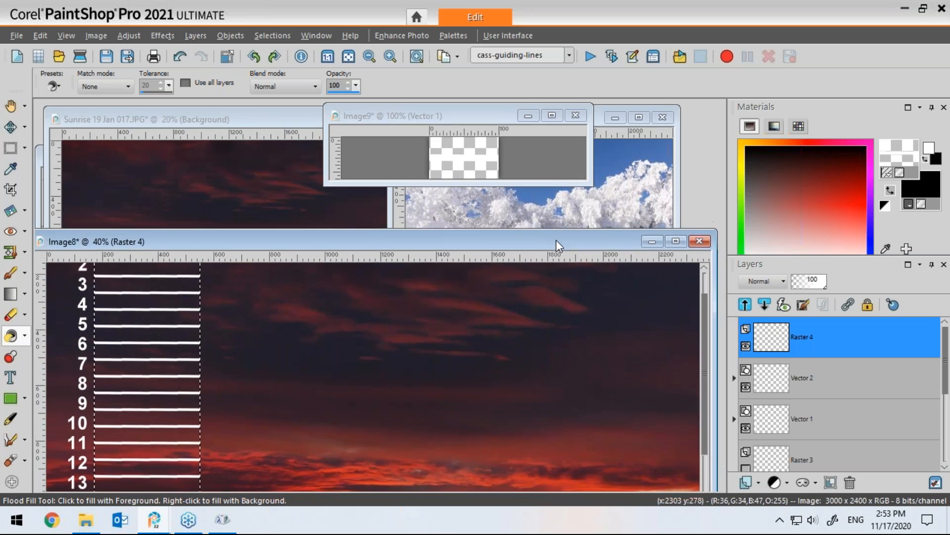
pyautogui.click(489, 120)
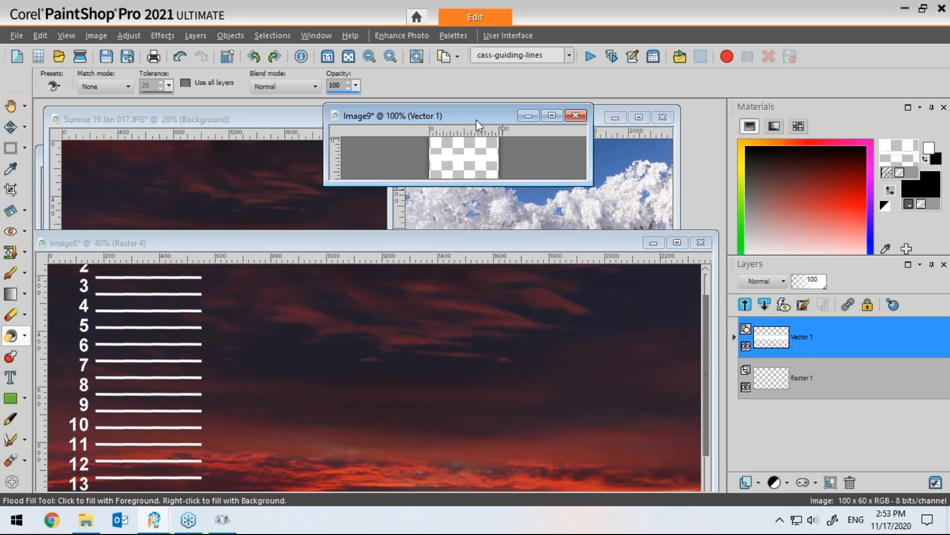
pyautogui.click(734, 337)
pyautogui.doubleClick(812, 378)
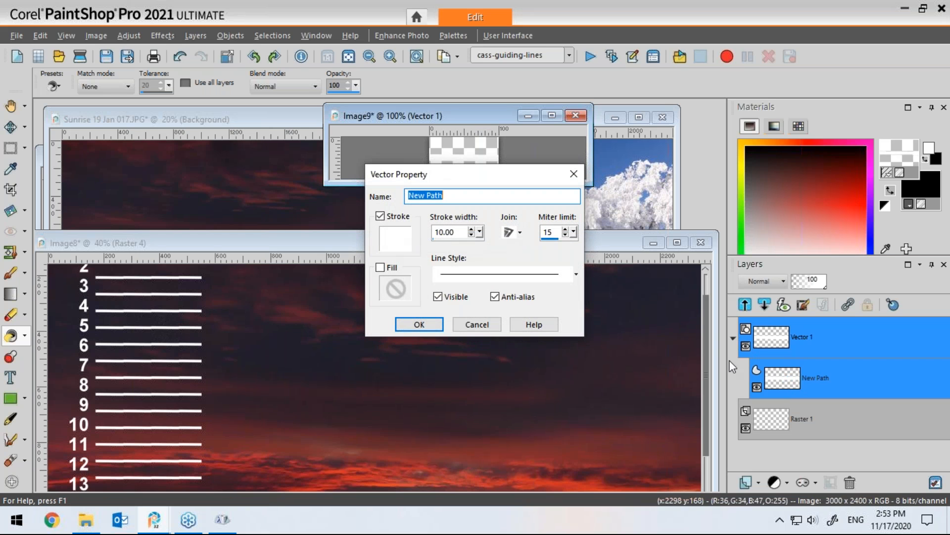
pyautogui.doubleClick(443, 235)
pyautogui.write('5')
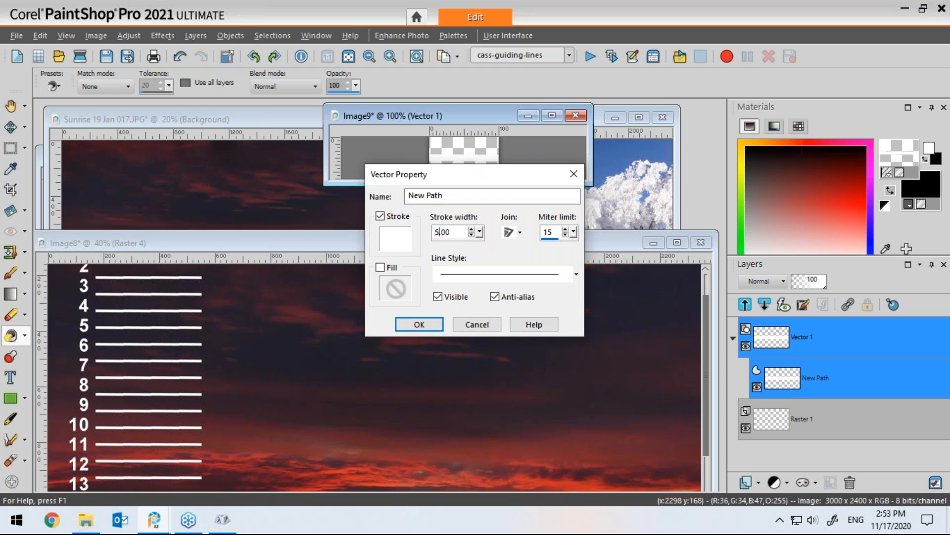
pyautogui.click(419, 325)
# Step: Clear the filled lines from the selection and refill it with the updated Image9 pattern
pyautogui.click(388, 242)
pyautogui.moveTo(356, 247); pyautogui.dragTo(380, 162)
pyautogui.press('Delete')
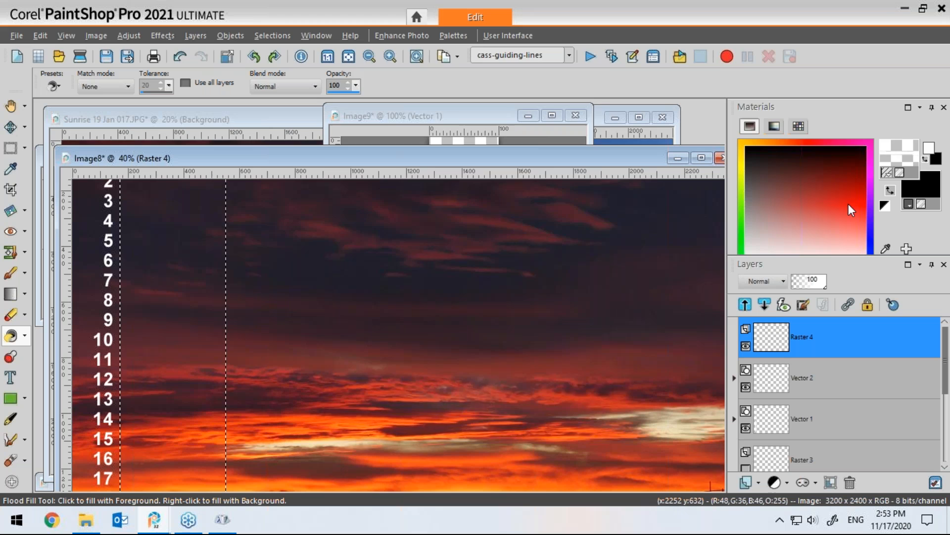
pyautogui.click(899, 150)
pyautogui.click(429, 174)
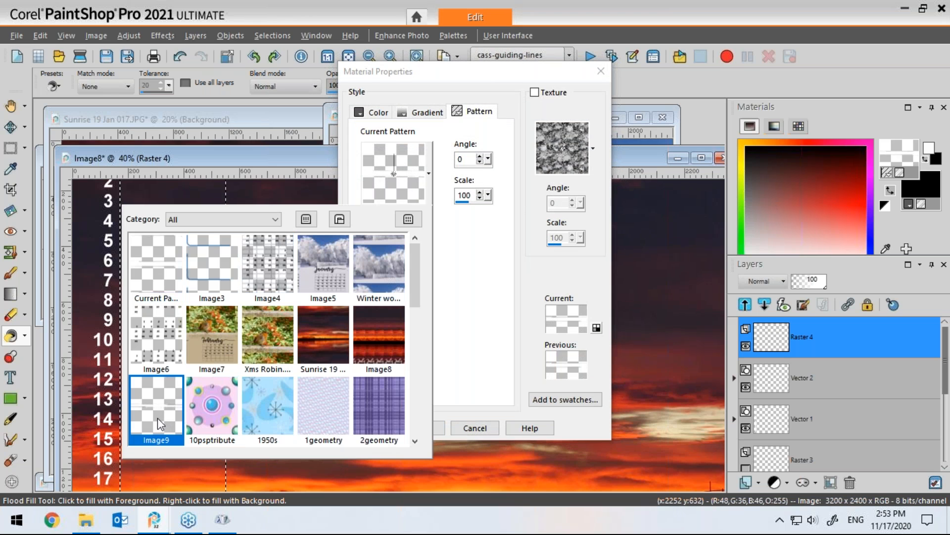
pyautogui.click(158, 424)
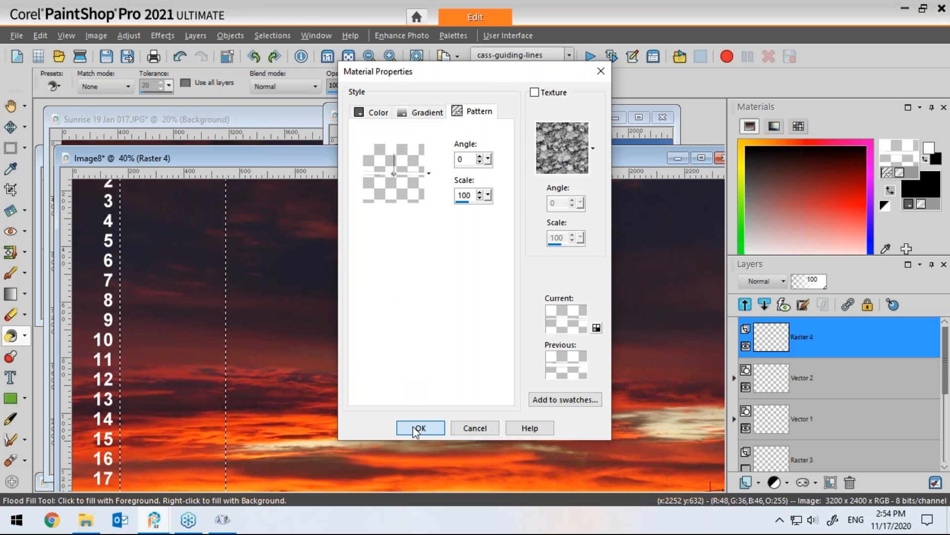
pyautogui.click(419, 428)
pyautogui.click(202, 387)
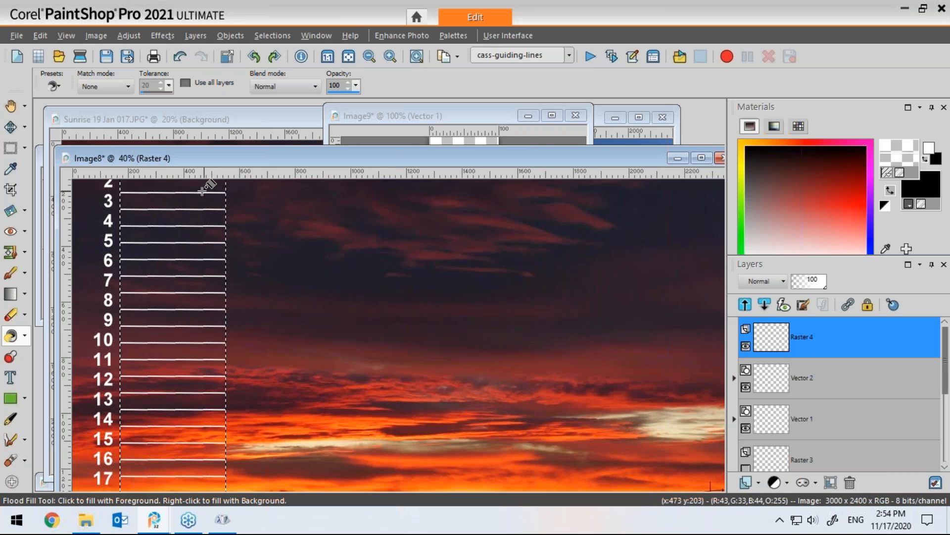
# Step: Deselect and nudge the lines layer slightly down so each line sits under its number
pyautogui.moveTo(344, 156); pyautogui.dragTo(327, 106)
pyautogui.hotkey('ctrl', 'd')
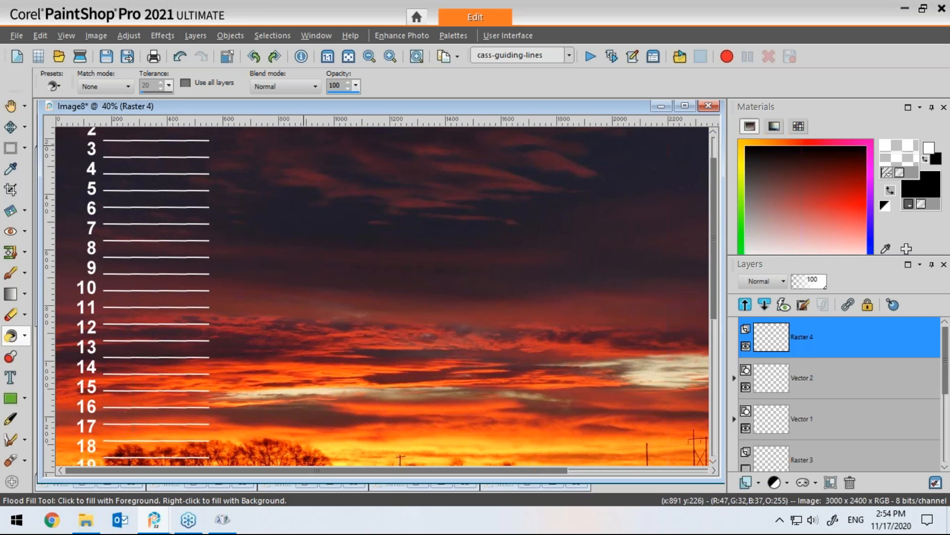
pyautogui.scroll(3, 695, 233)
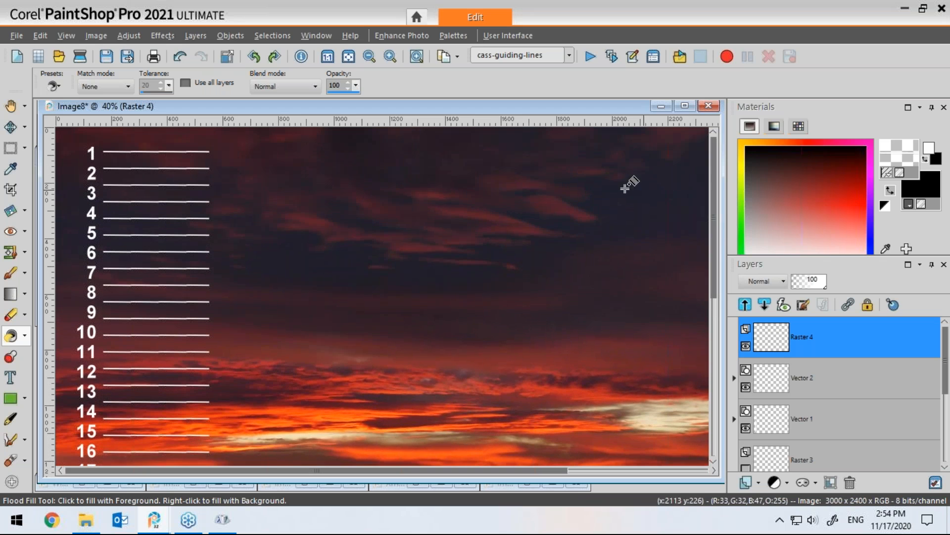
pyautogui.press('m')
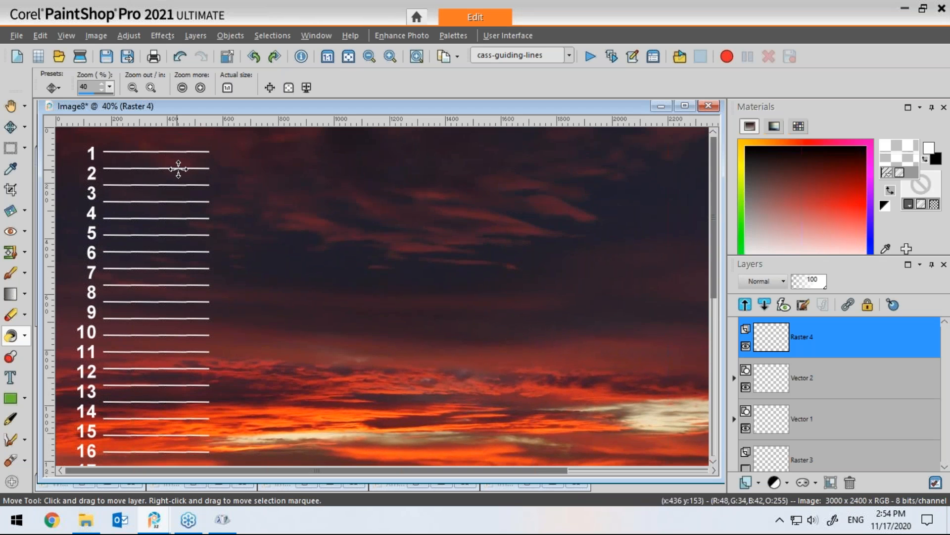
pyautogui.moveTo(180, 167); pyautogui.dragTo(180, 178)
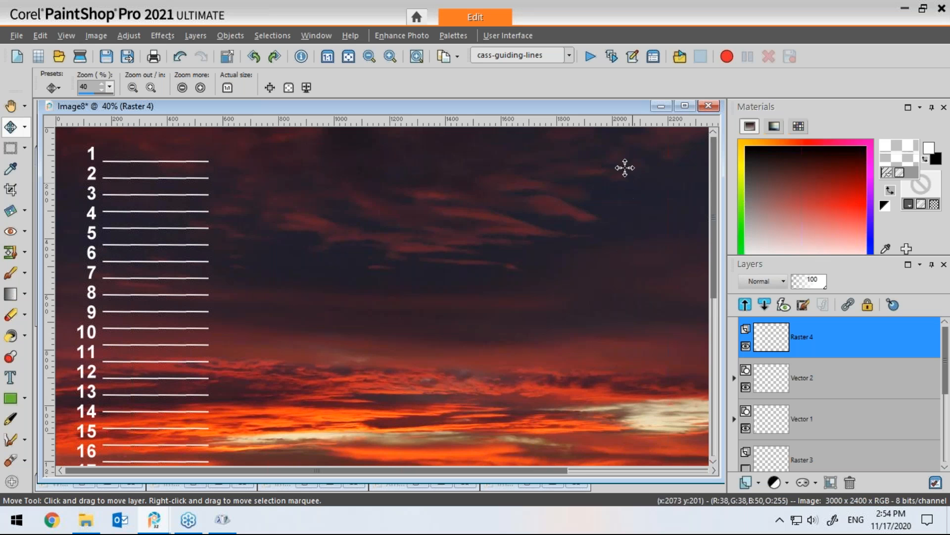
# Step: Stretch the lines layer vertically with the Pick tool to about 116% so lines span all 31 numbers
pyautogui.scroll(-1, 592, 181)
pyautogui.scroll(-1, 592, 180)
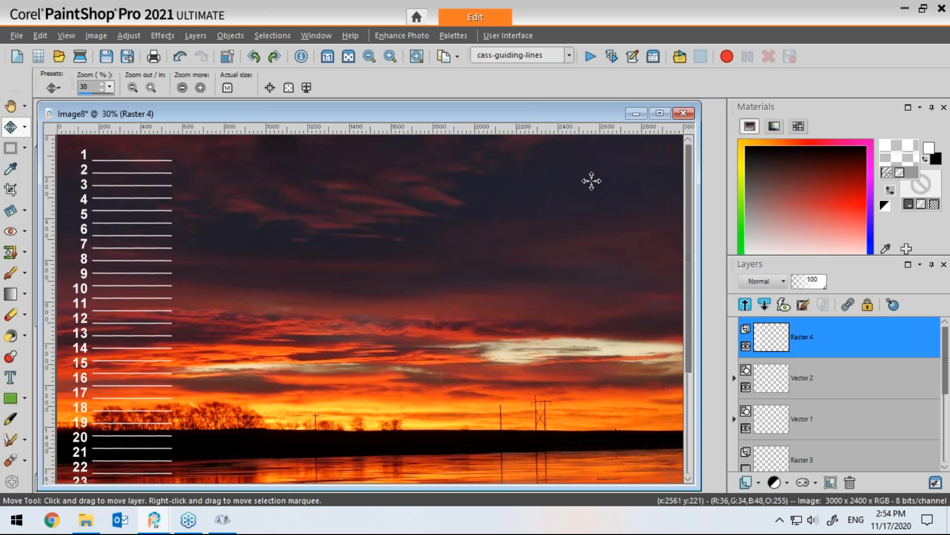
pyautogui.moveTo(386, 117); pyautogui.dragTo(451, 113)
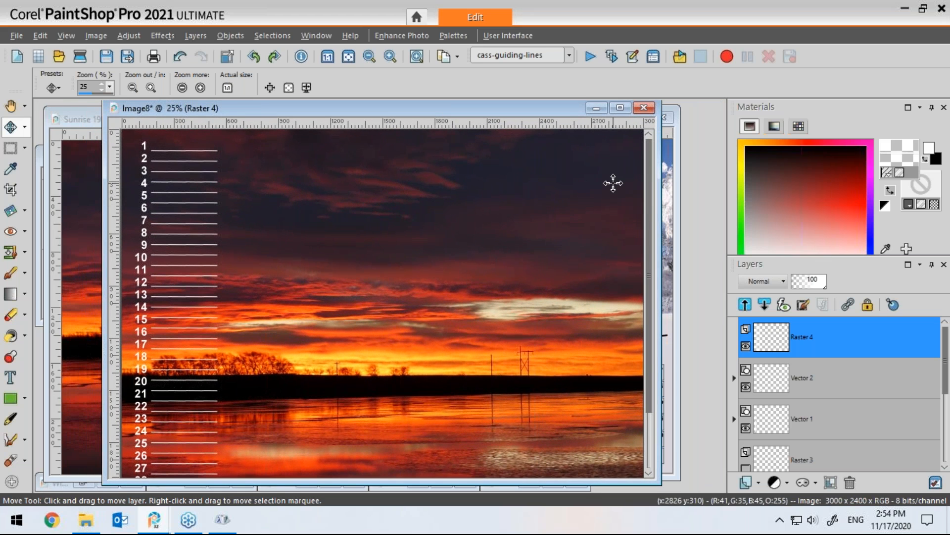
pyautogui.scroll(-1, 614, 183)
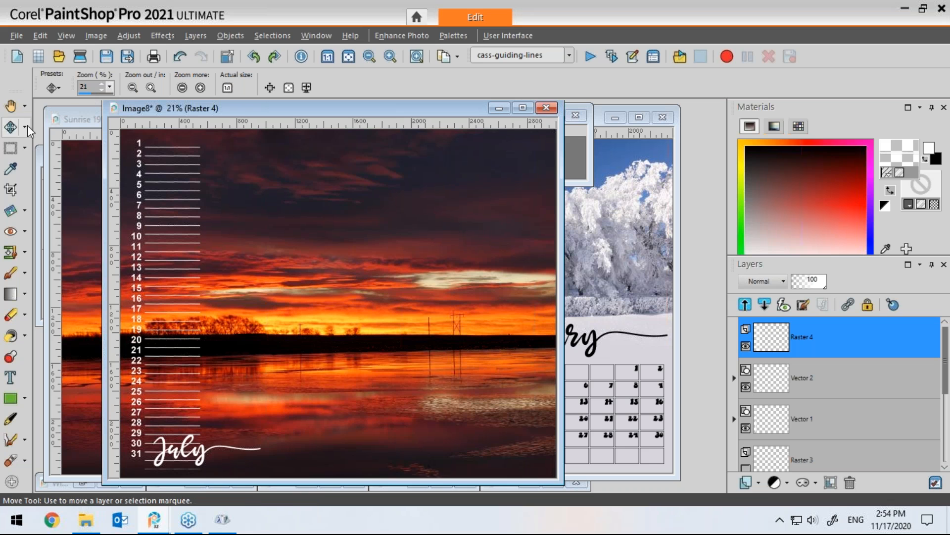
pyautogui.click(28, 125)
pyautogui.click(58, 128)
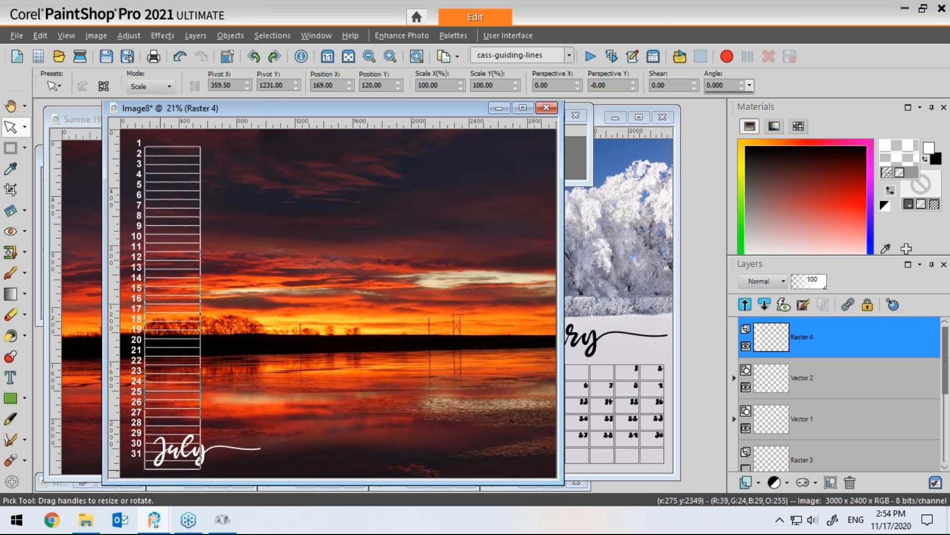
pyautogui.moveTo(174, 480); pyautogui.dragTo(176, 490)
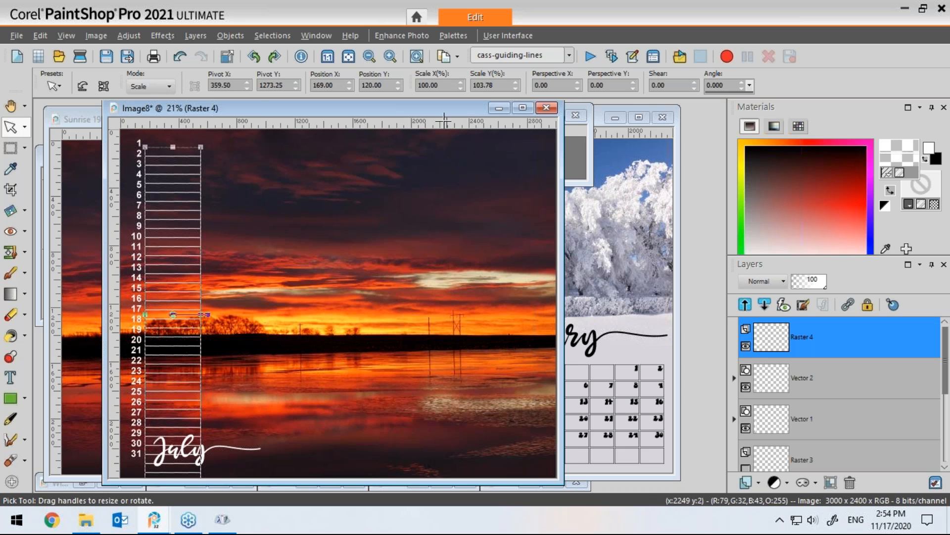
pyautogui.click(369, 57)
pyautogui.click(370, 56)
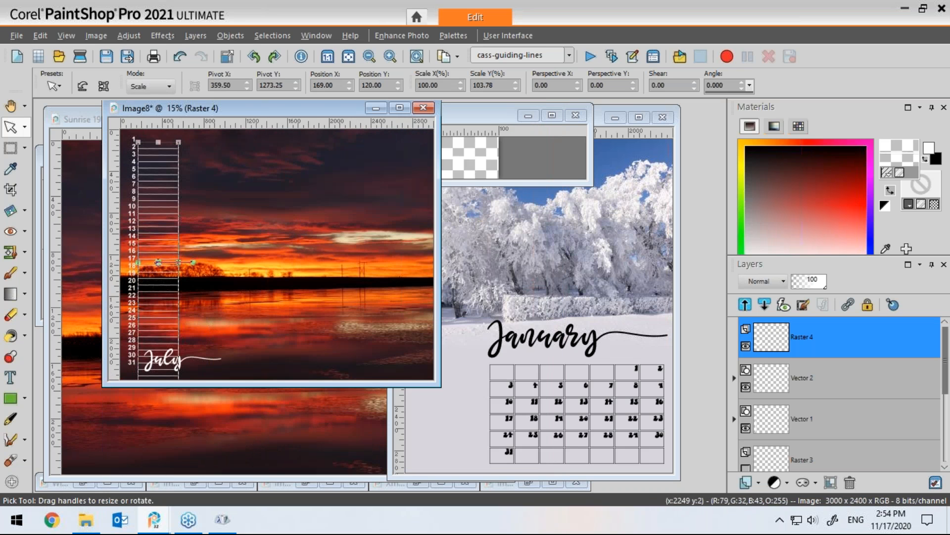
pyautogui.moveTo(303, 386); pyautogui.dragTo(299, 461)
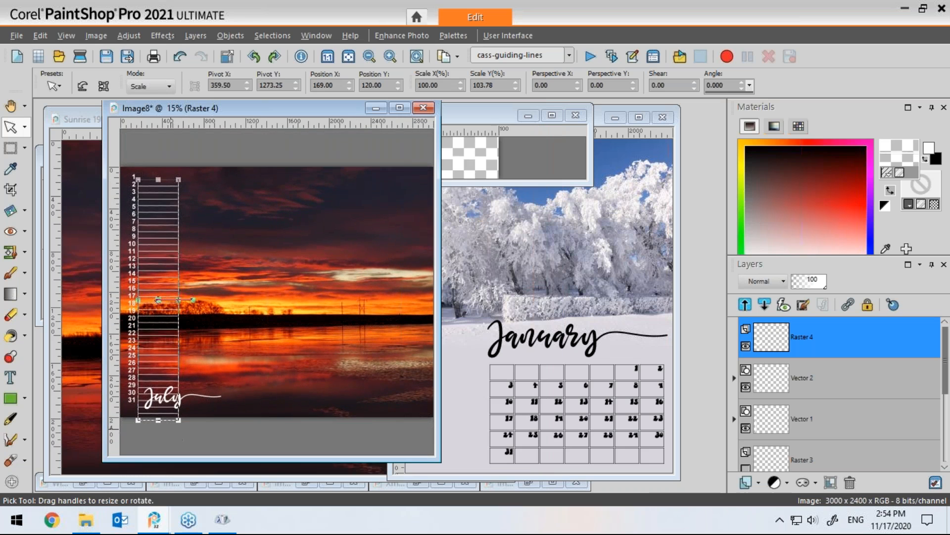
pyautogui.moveTo(158, 422); pyautogui.dragTo(158, 431)
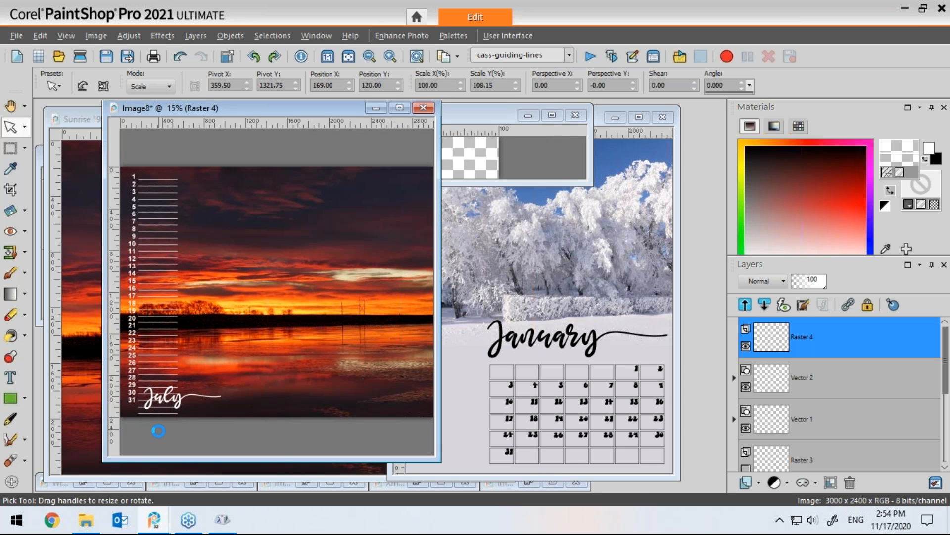
pyautogui.moveTo(159, 430); pyautogui.dragTo(159, 437)
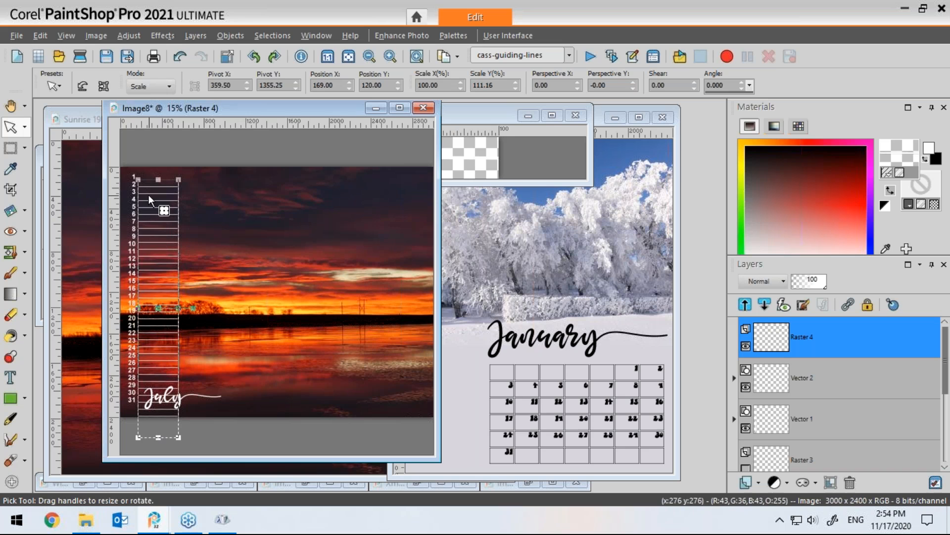
pyautogui.moveTo(158, 437); pyautogui.dragTo(158, 448)
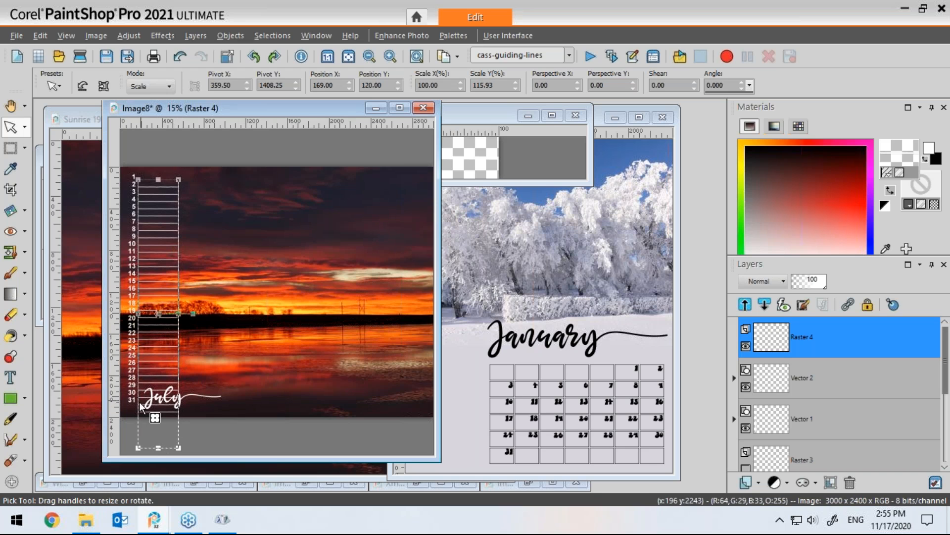
# Step: Select the surplus lines below the number 31 and clear them
pyautogui.press('s')
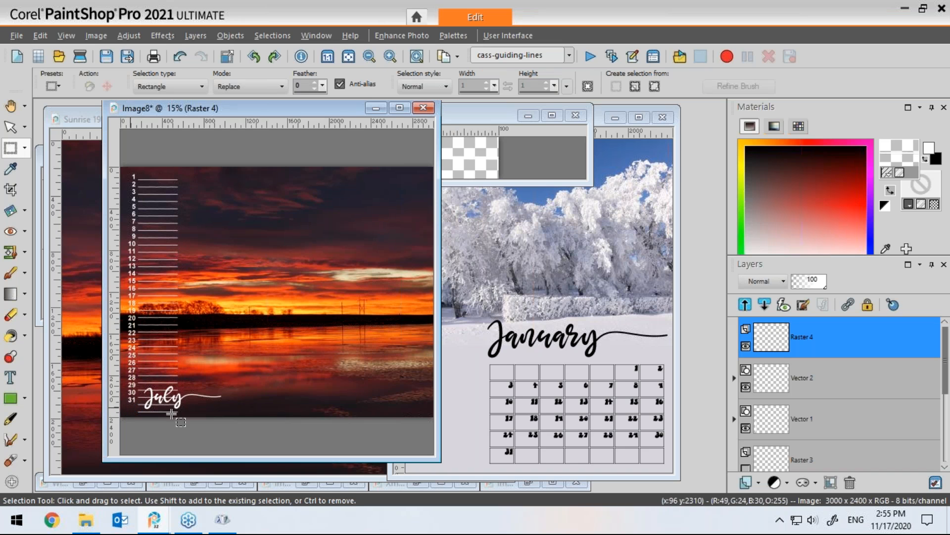
pyautogui.moveTo(186, 407); pyautogui.dragTo(121, 424)
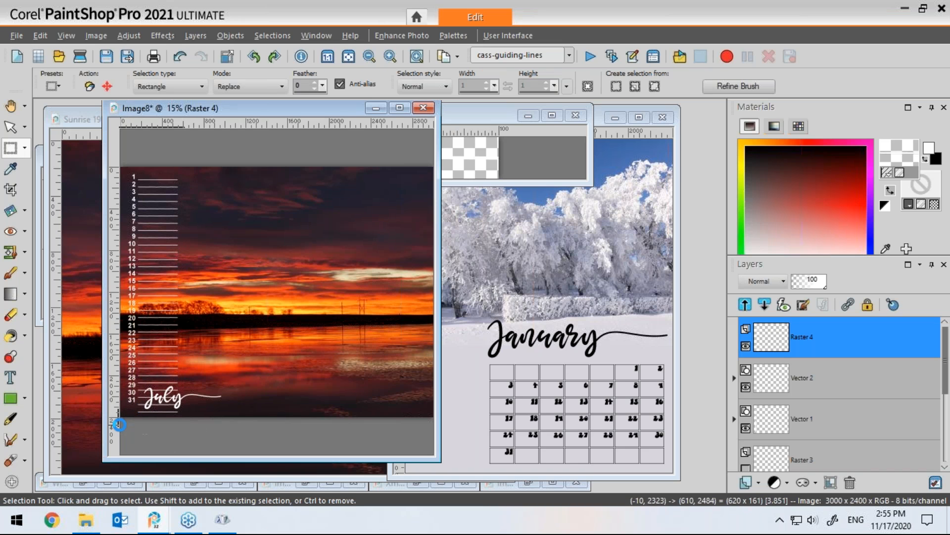
pyautogui.hotkey('ctrl', 'd')
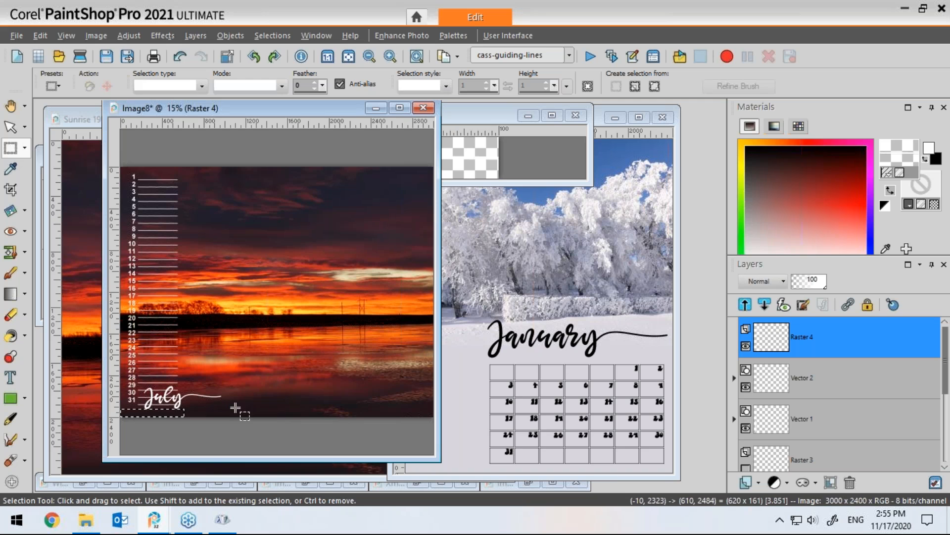
# Step: Move the July title up to the top right corner of the page
pyautogui.click(25, 127)
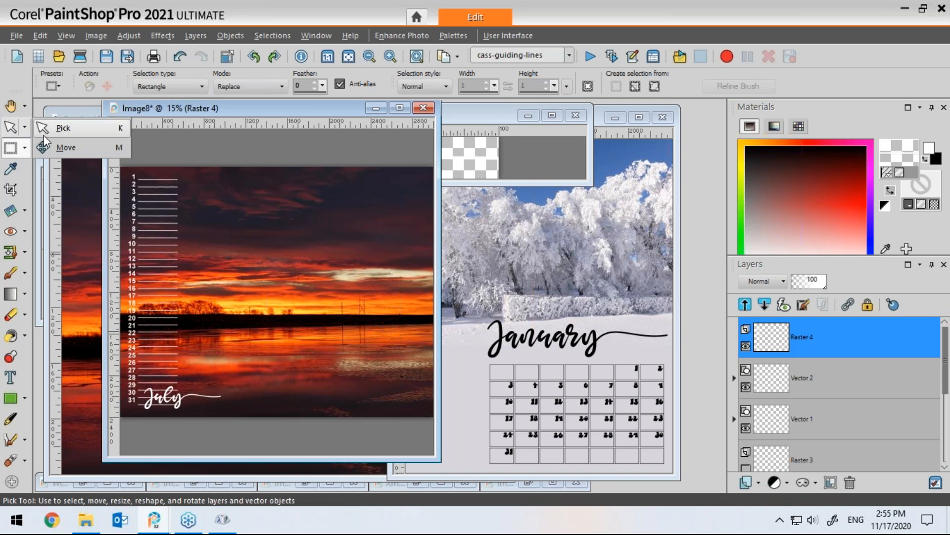
pyautogui.click(66, 147)
pyautogui.moveTo(179, 399); pyautogui.dragTo(381, 183)
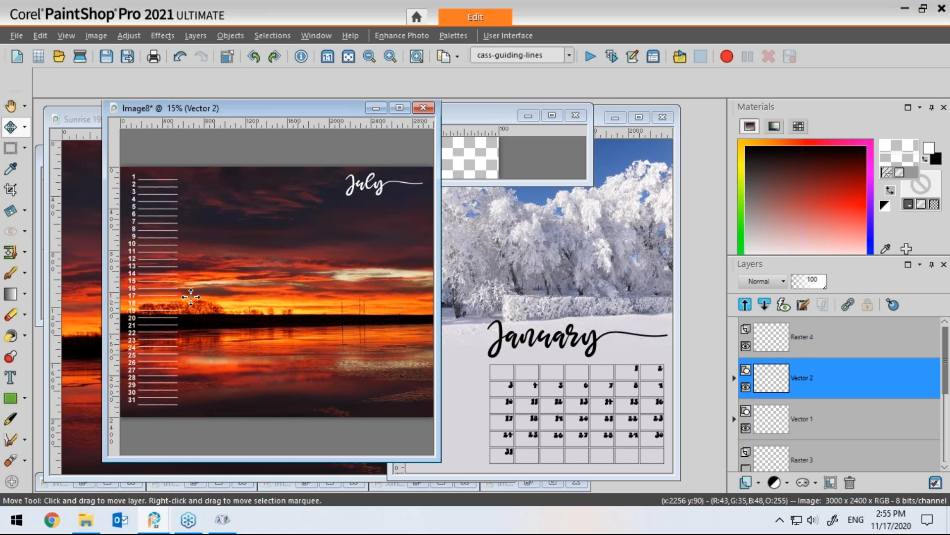
pyautogui.scroll(3, 190, 295)
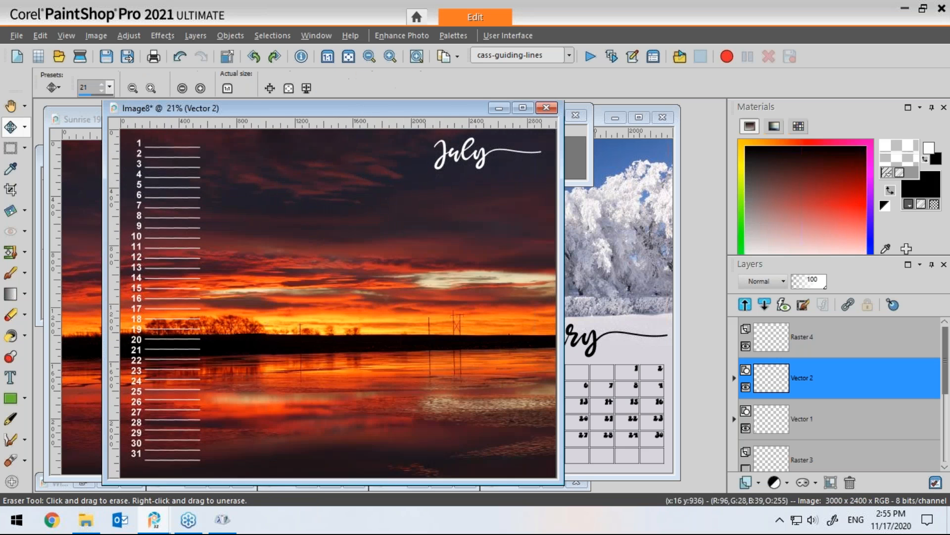
pyautogui.moveTo(453, 106); pyautogui.dragTo(442, 111)
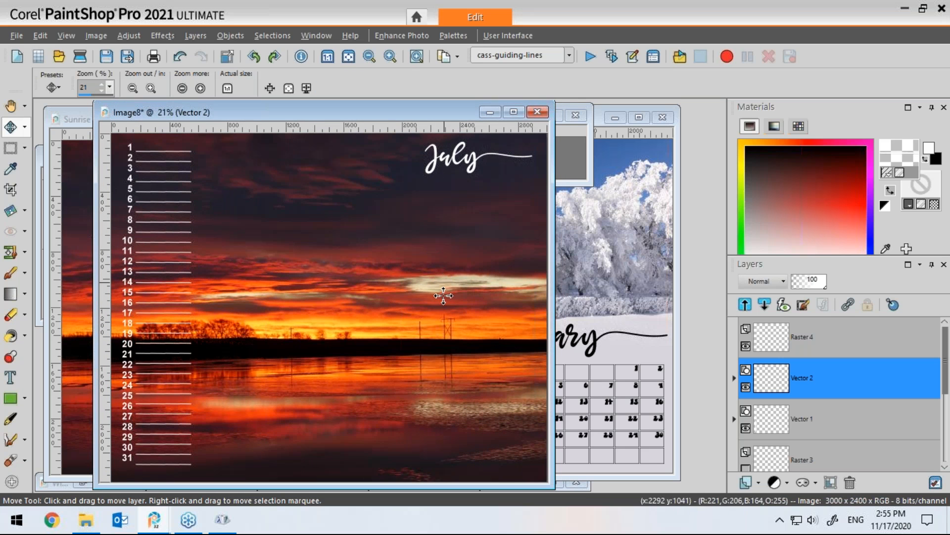